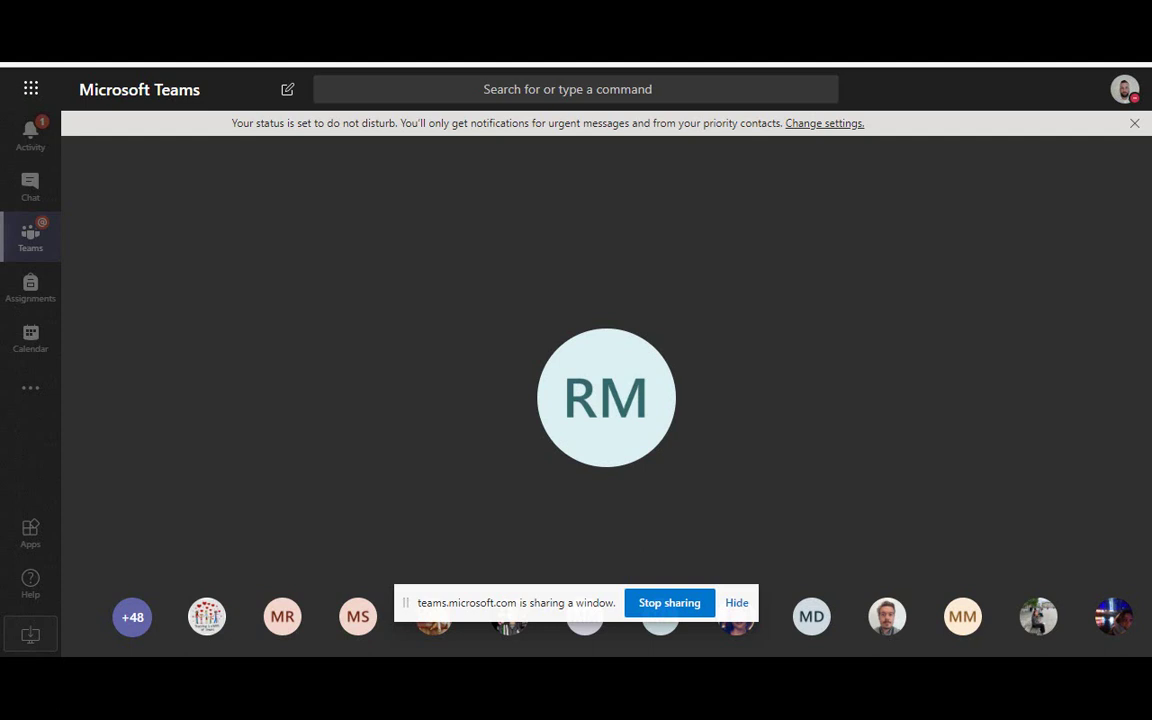
Switch from the meeting to the Word document Document16 and hide the window-sharing notice.
{"action": "key", "text": "alt+Tab"}
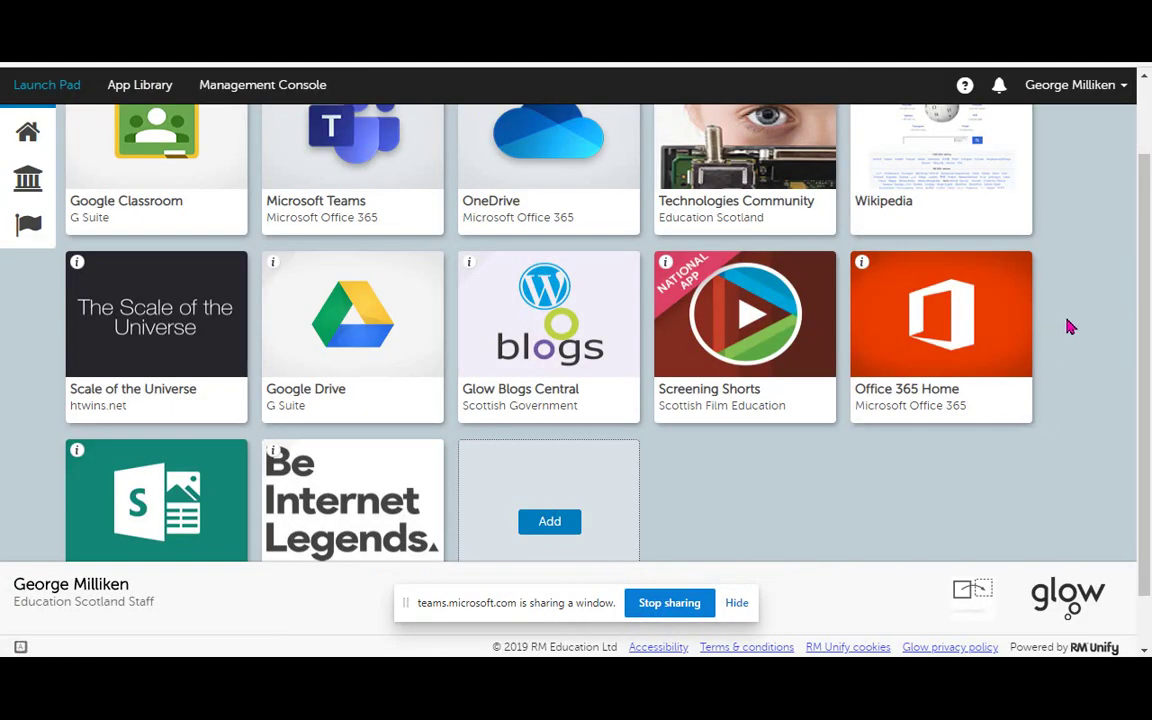
{"action": "scroll", "coordinate": [1068, 327], "scroll_direction": "up", "scroll_amount": 1}
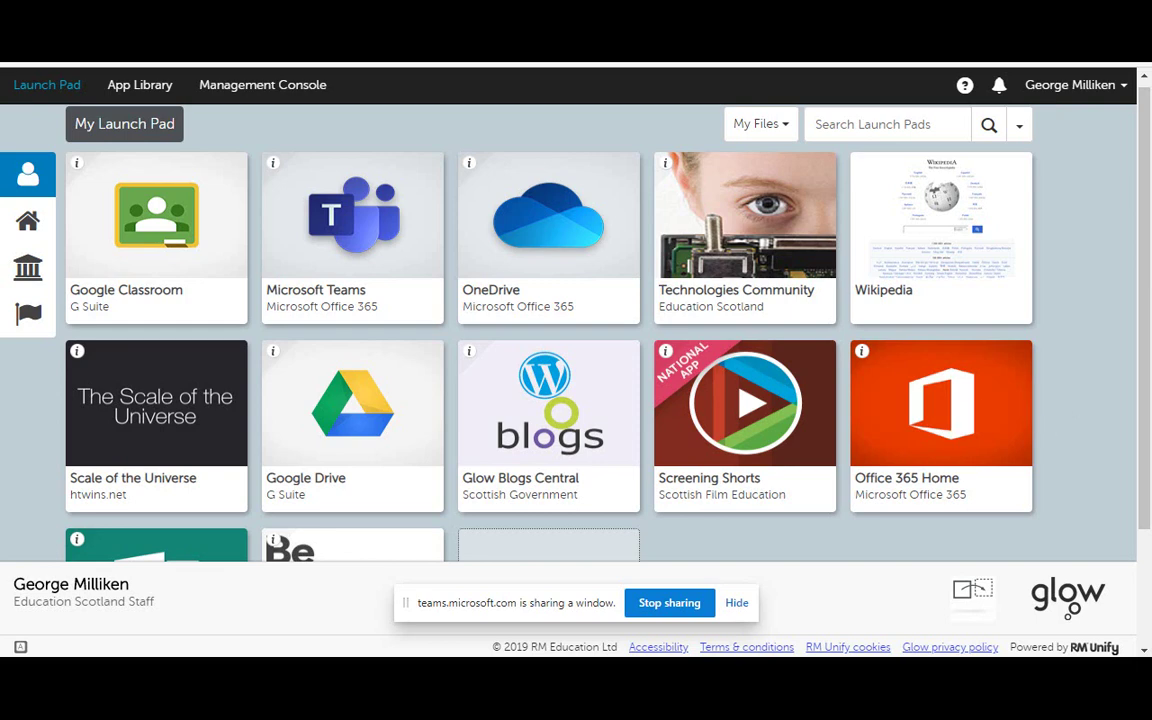
{"action": "key", "text": "alt+Tab"}
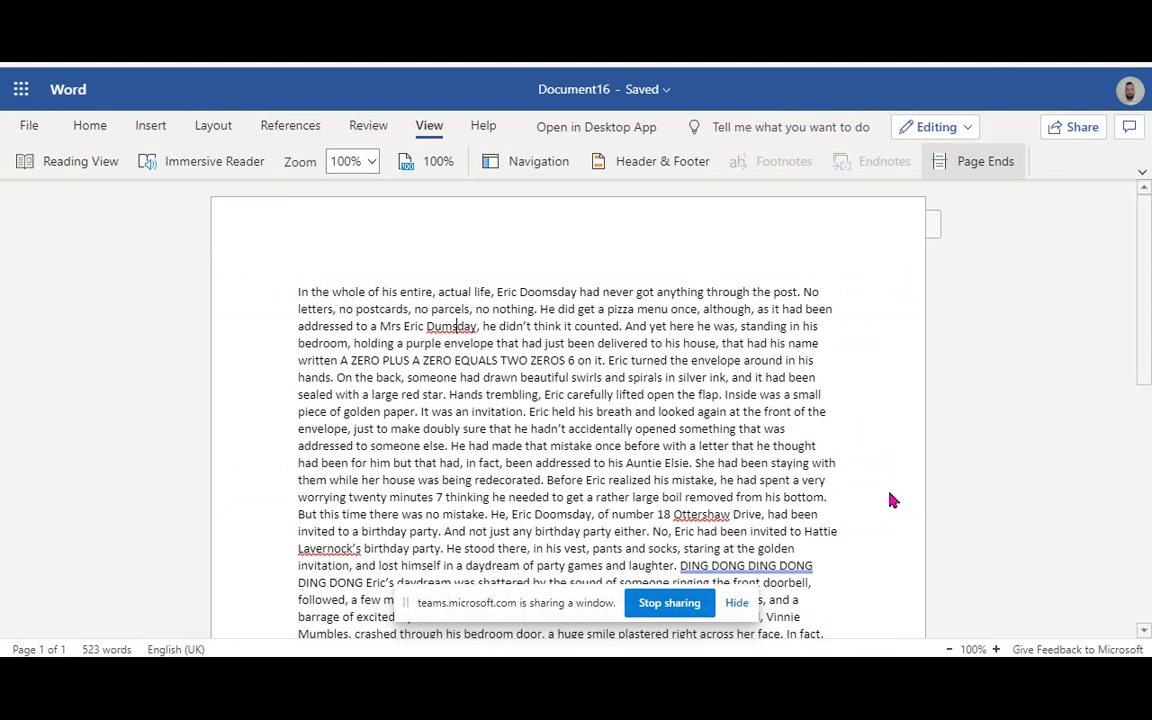
{"action": "left_click", "coordinate": [736, 603]}
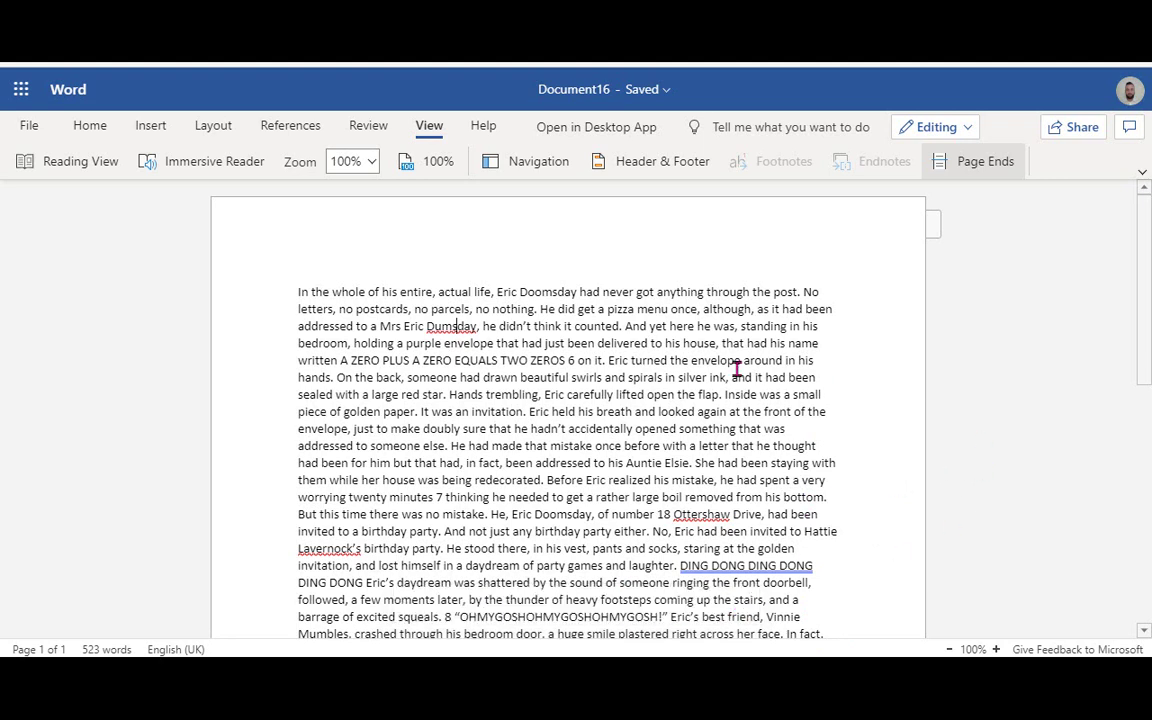
Place the cursor after "Hands trembling," in the story and open the document in Immersive Reader.
{"action": "left_click", "coordinate": [628, 394]}
{"action": "left_click", "coordinate": [816, 427]}
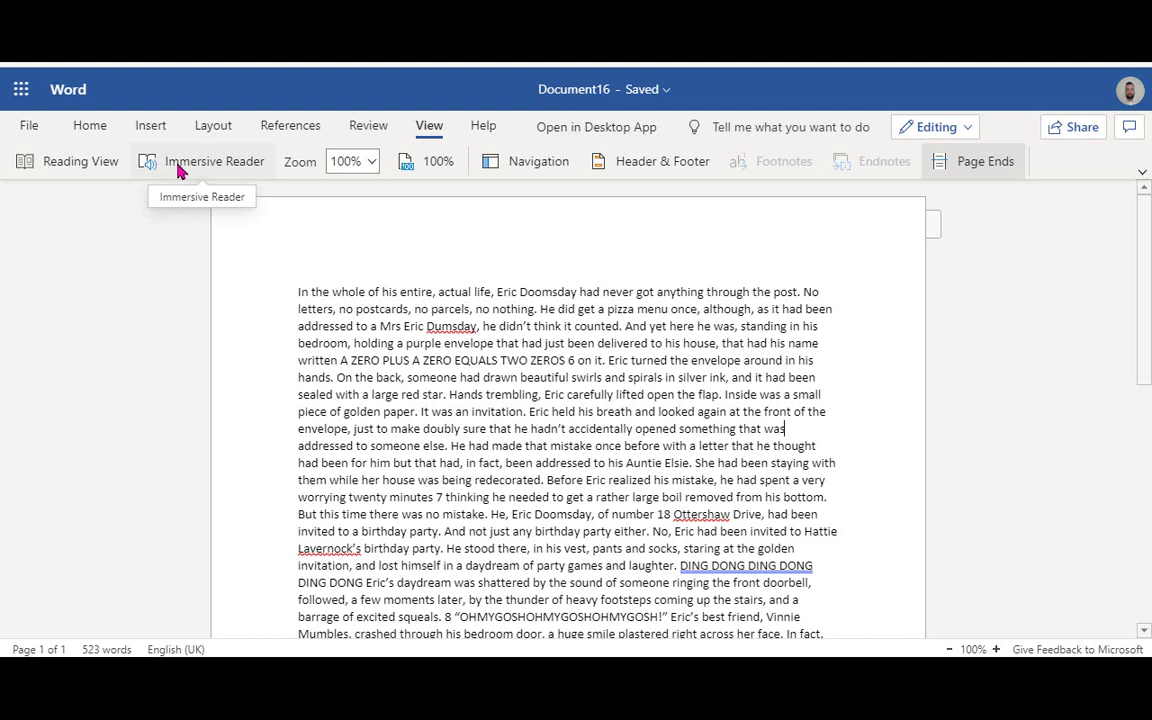
{"action": "key", "text": "ctrl+Home"}
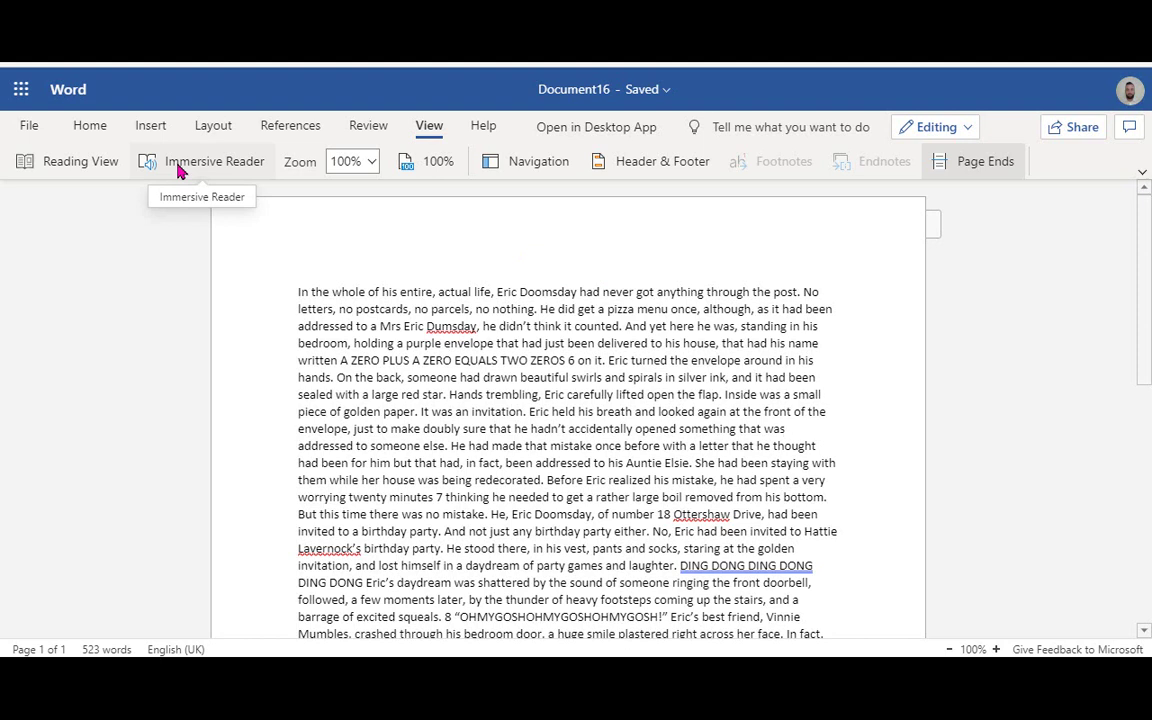
{"action": "left_click", "coordinate": [89, 125]}
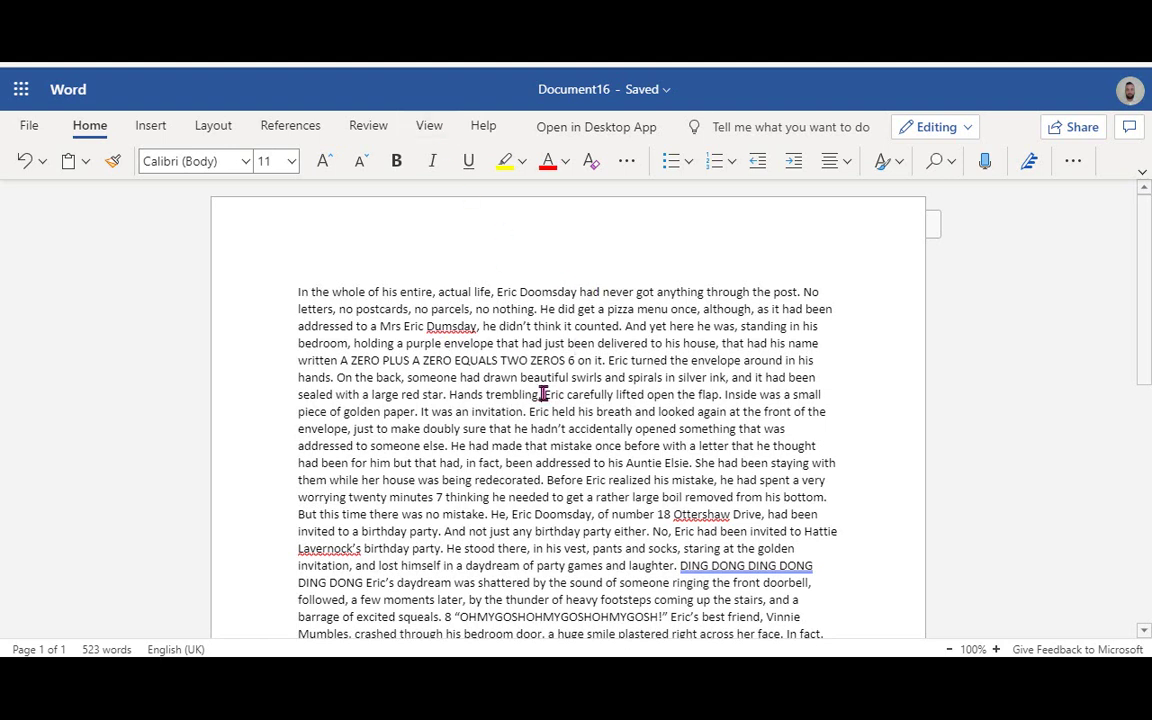
{"action": "left_click", "coordinate": [431, 129]}
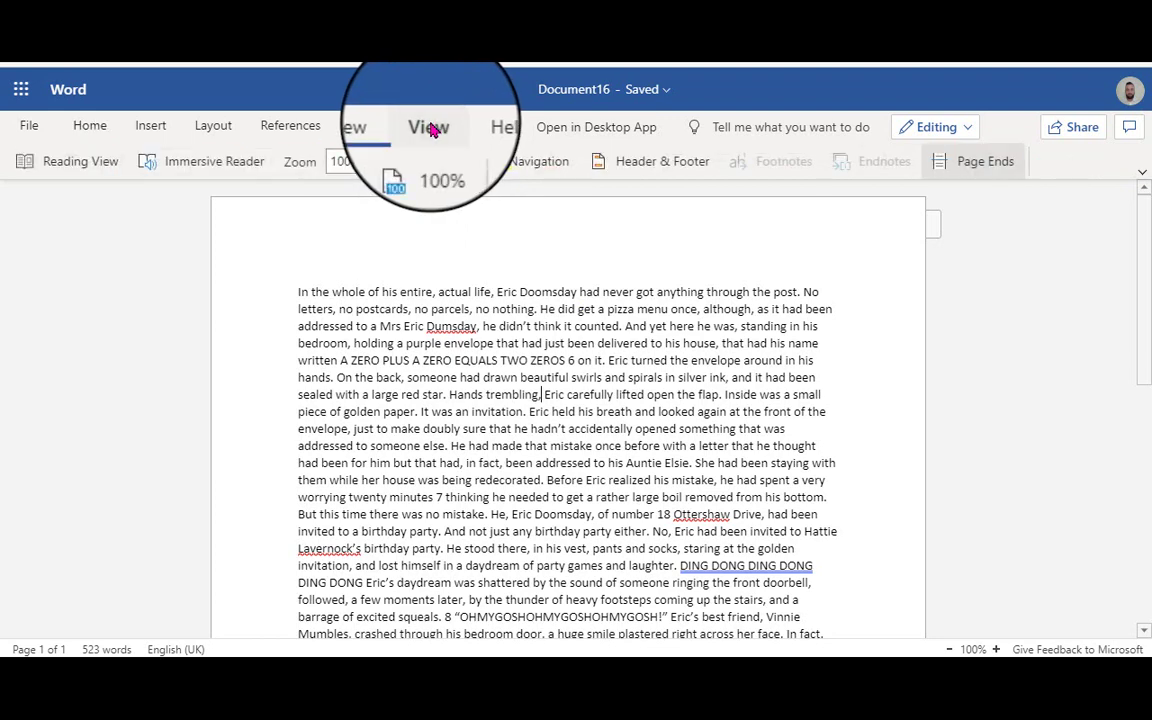
{"action": "left_click", "coordinate": [197, 164]}
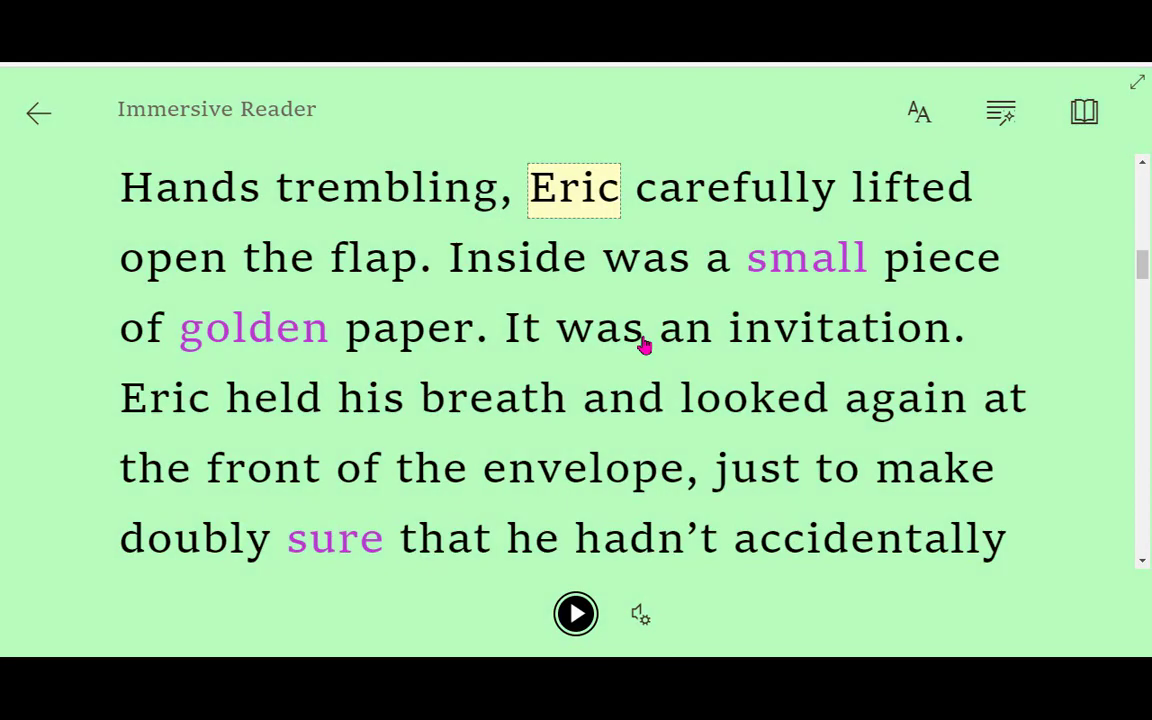
Try the blue and green themes in the reader's text preferences and settle on the beige theme.
{"action": "scroll", "coordinate": [643, 345], "scroll_direction": "up", "scroll_amount": 10}
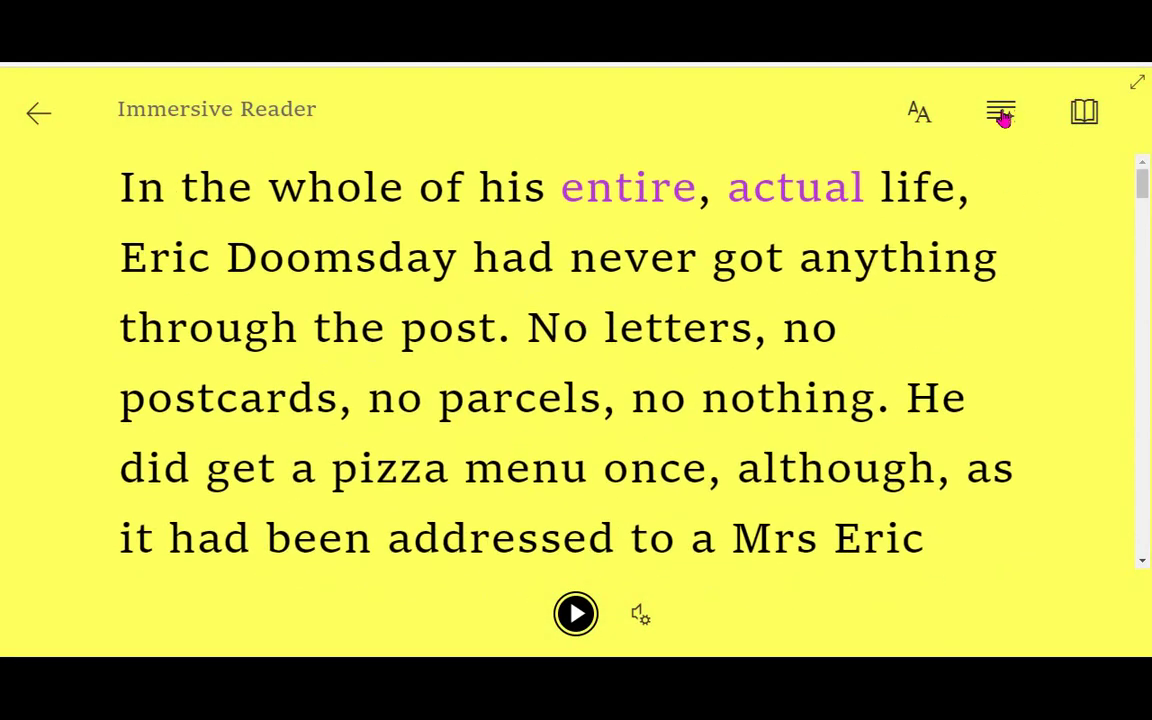
{"action": "left_click", "coordinate": [916, 116]}
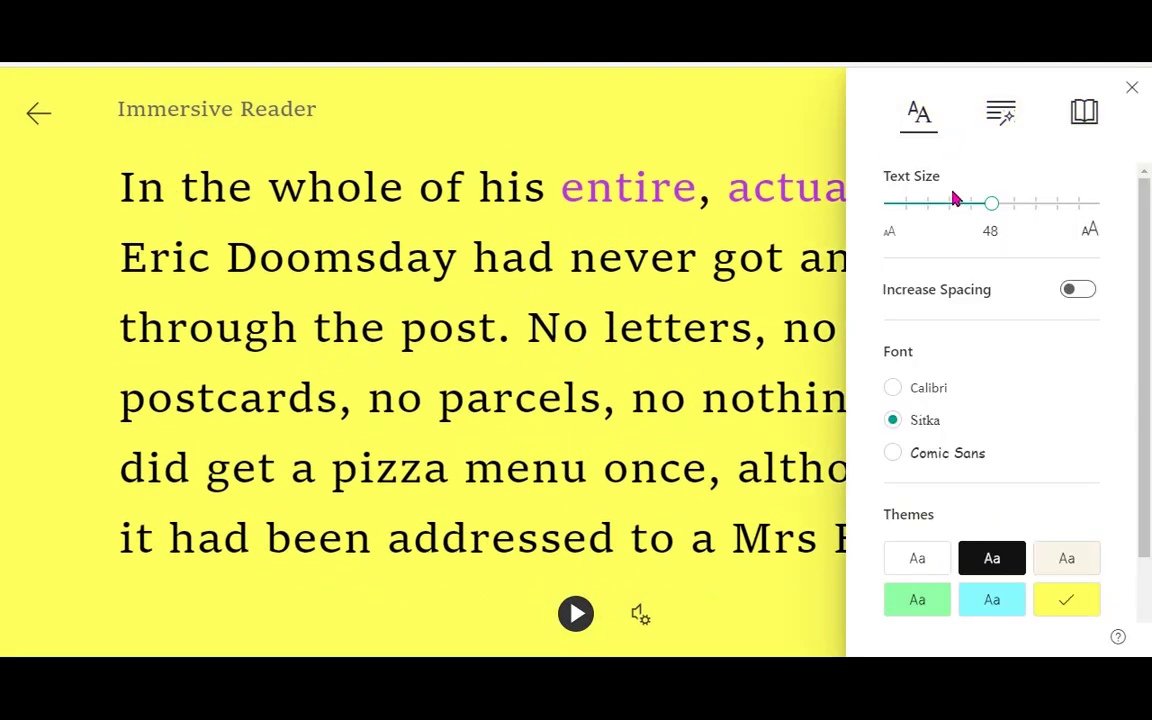
{"action": "left_click", "coordinate": [995, 607]}
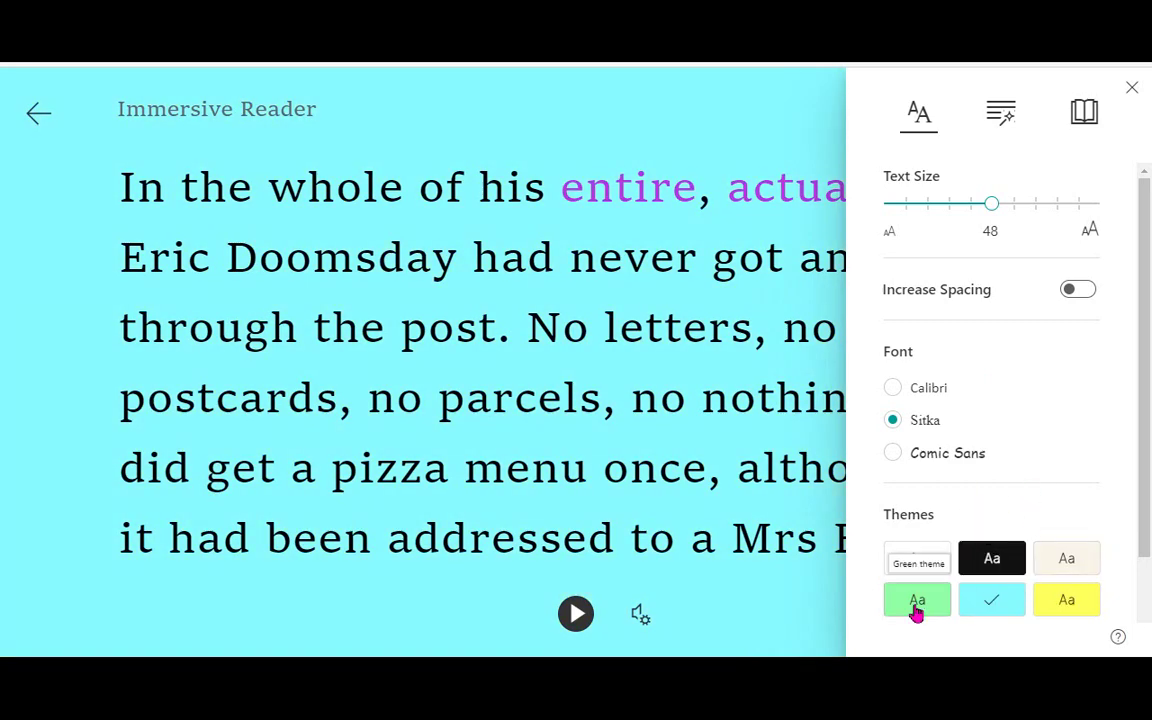
{"action": "left_click", "coordinate": [916, 605]}
{"action": "left_click", "coordinate": [1080, 562]}
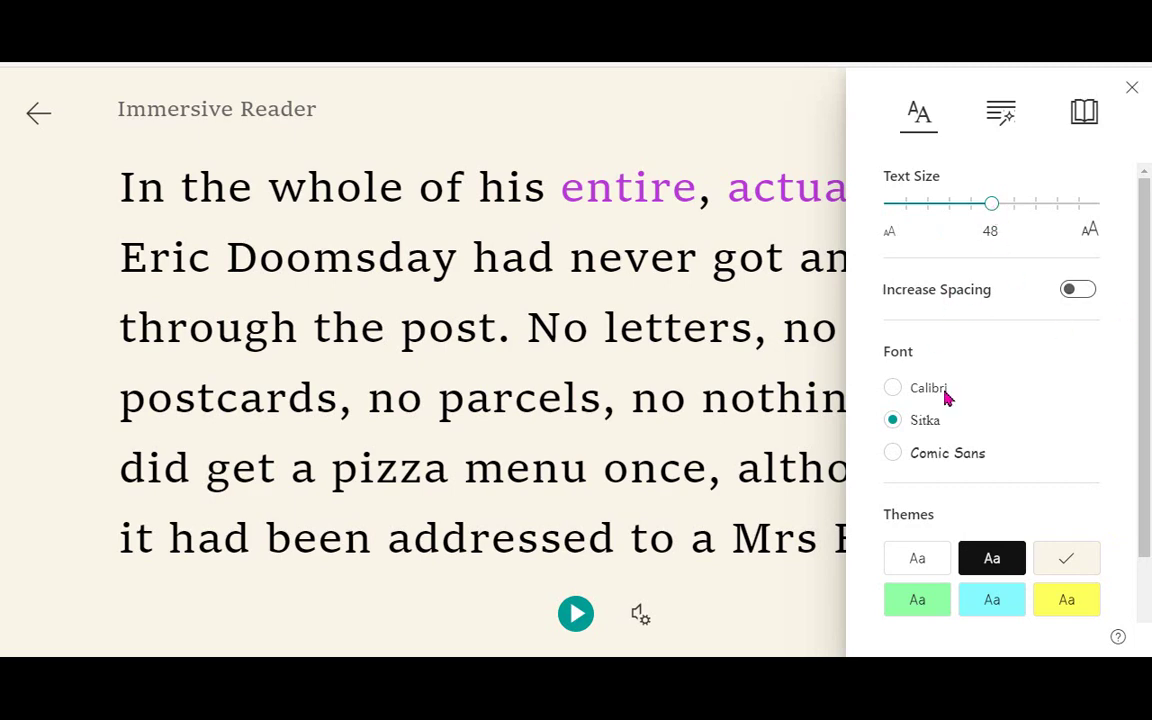
Try the Comic Sans font for the reader text, return to Sitka and look over the remaining text preferences.
{"action": "left_click", "coordinate": [938, 456]}
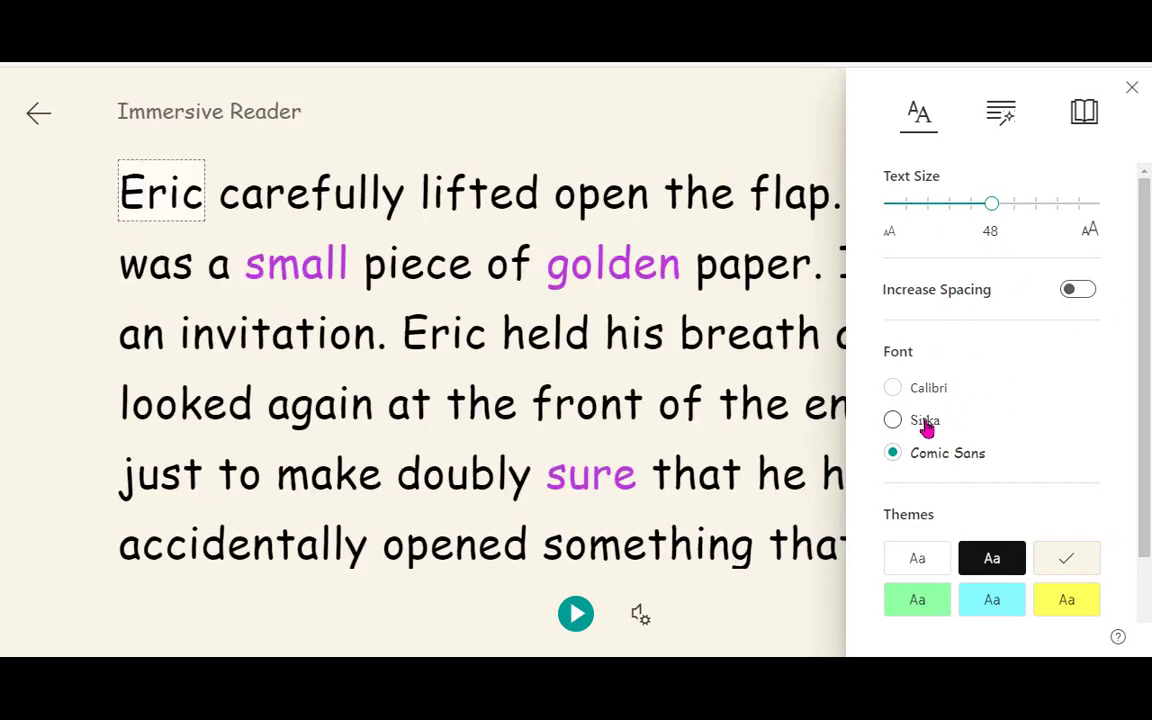
{"action": "left_click", "coordinate": [926, 423]}
{"action": "scroll", "coordinate": [1100, 496], "scroll_direction": "down", "scroll_amount": 2}
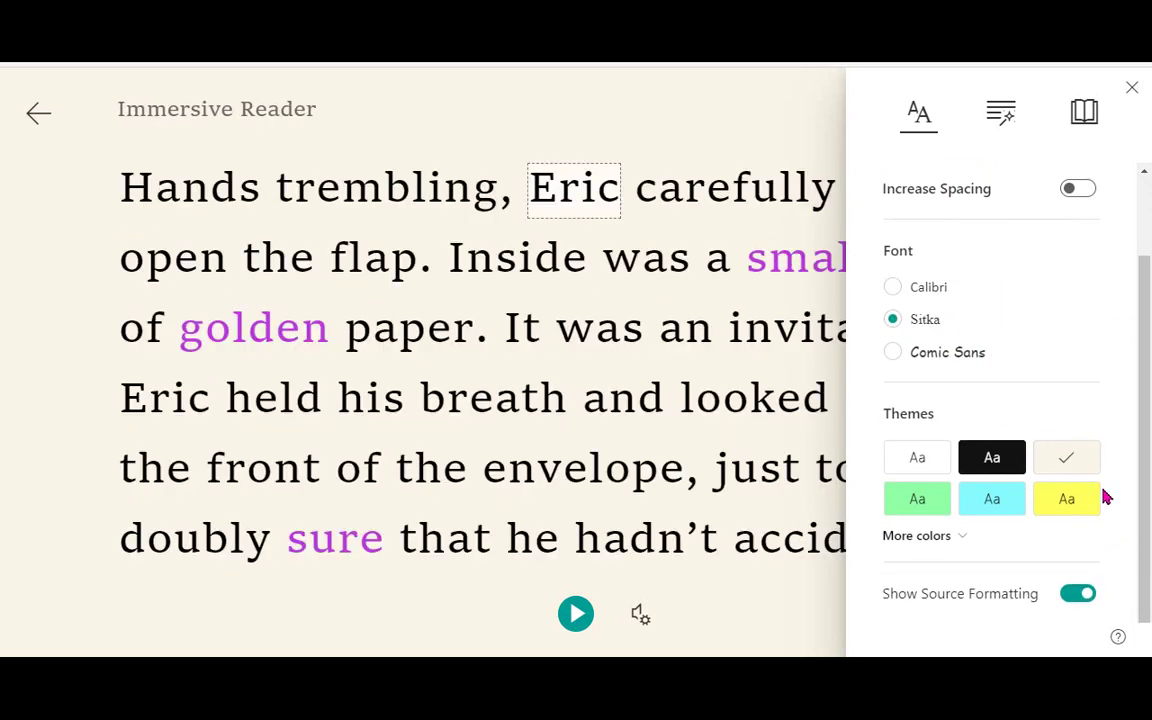
{"action": "scroll", "coordinate": [1105, 496], "scroll_direction": "up", "scroll_amount": 2}
Try Line Focus with three lines and with a single line, and turn it off.
{"action": "left_click", "coordinate": [1001, 113]}
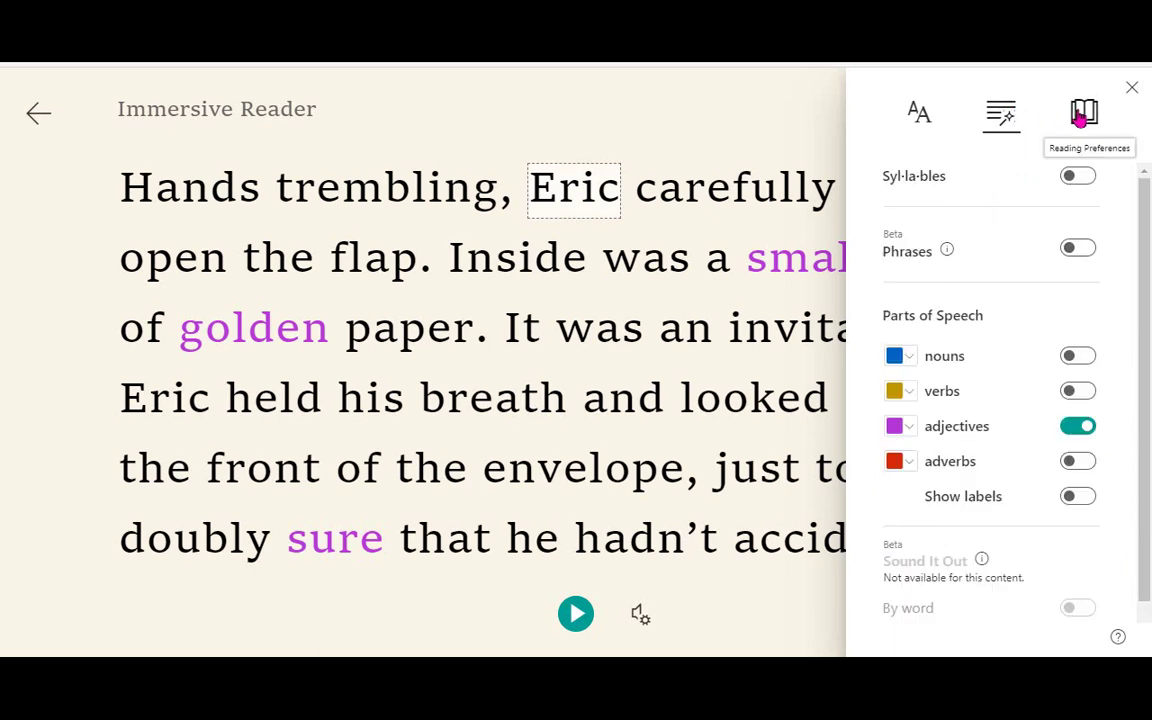
{"action": "left_click", "coordinate": [1082, 118]}
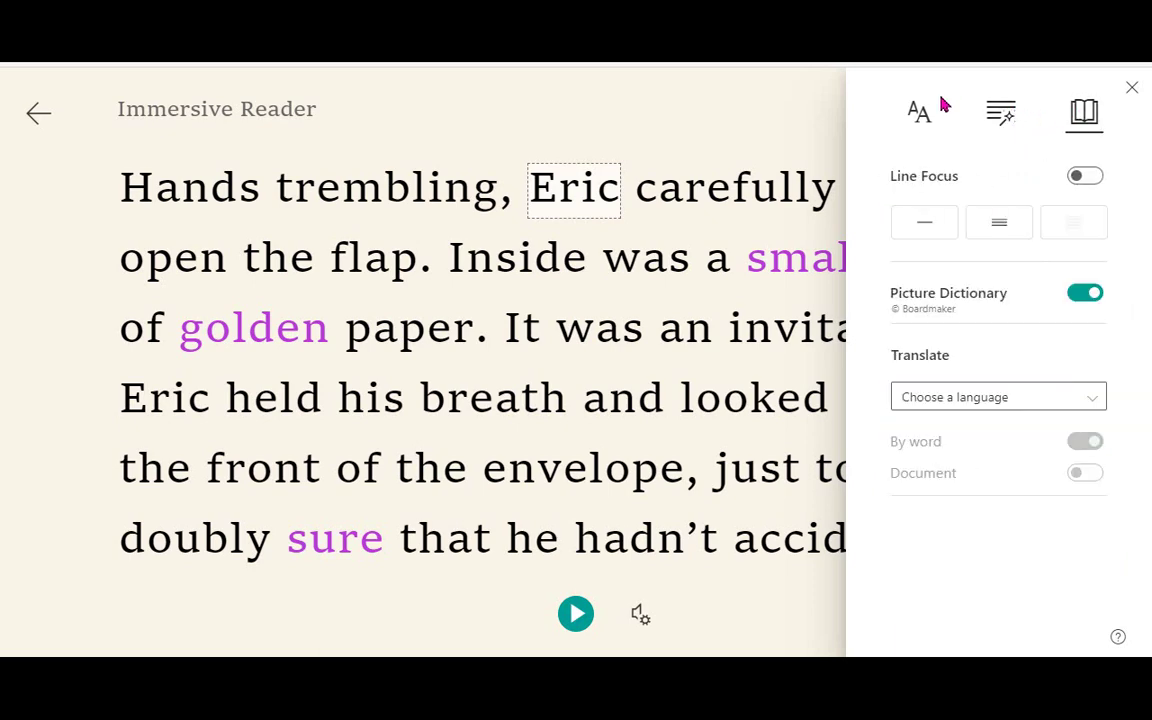
{"action": "left_click", "coordinate": [997, 228]}
{"action": "left_click", "coordinate": [938, 236]}
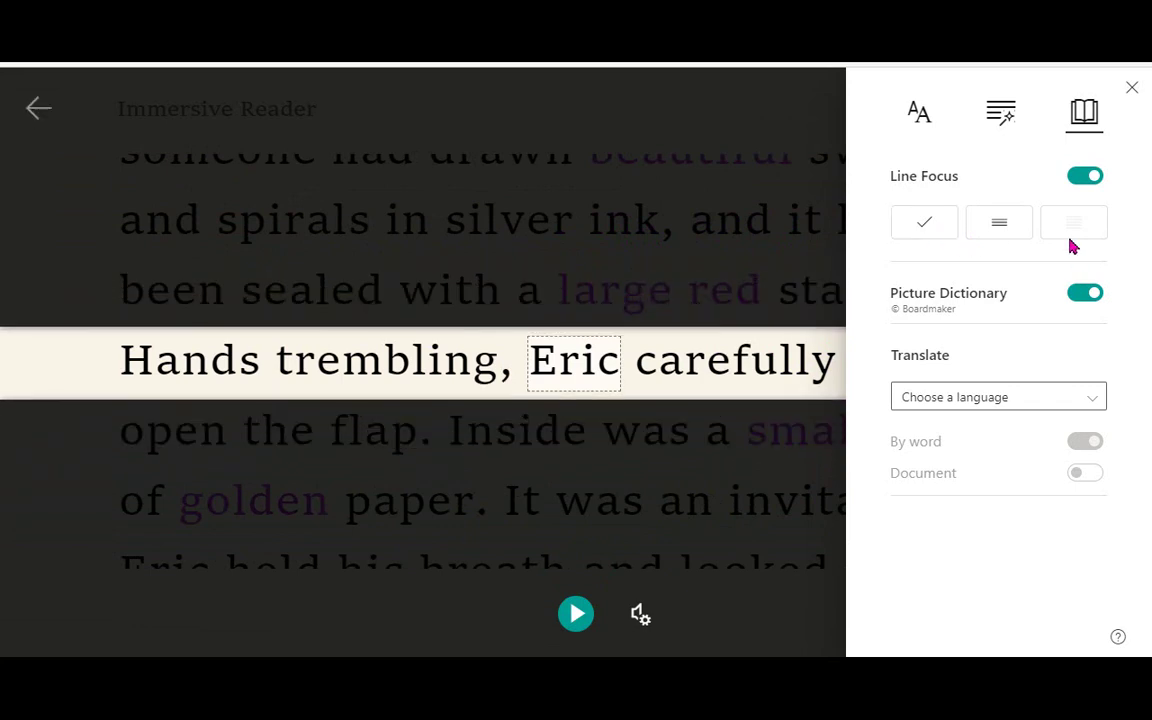
{"action": "left_click", "coordinate": [1084, 178]}
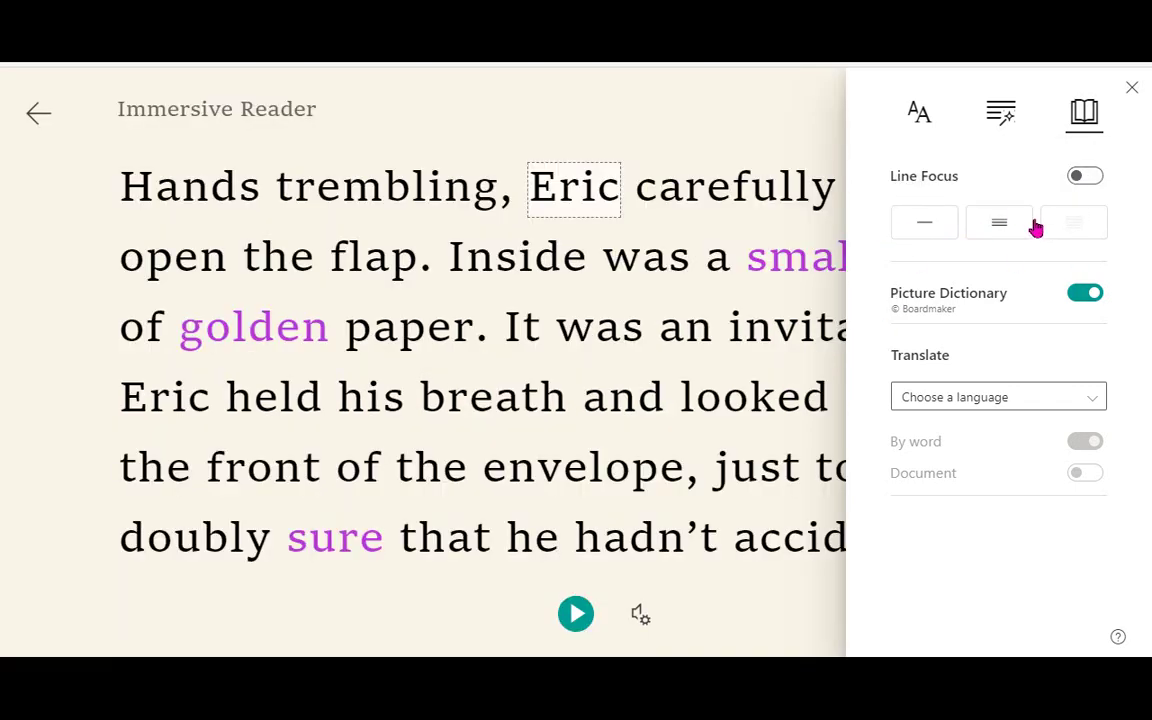
Turn on single-line Line Focus once more, switch it off again and close the reader preferences.
{"action": "left_click", "coordinate": [938, 226]}
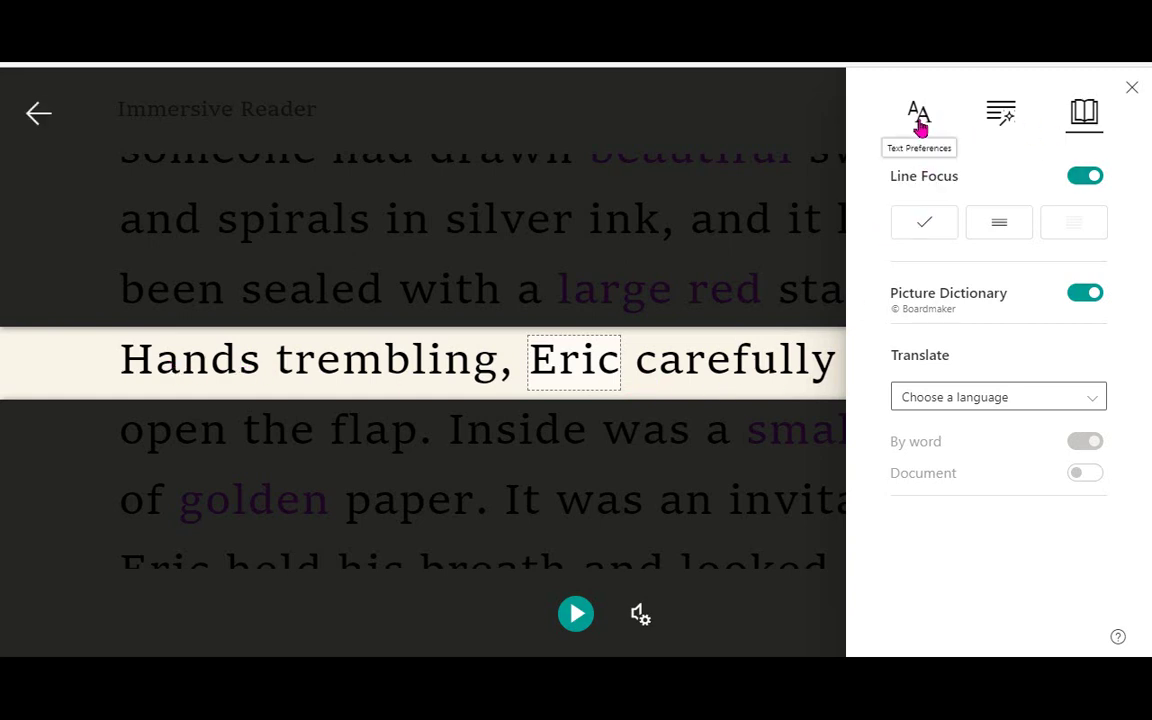
{"action": "left_click", "coordinate": [919, 116]}
{"action": "left_click", "coordinate": [1082, 118]}
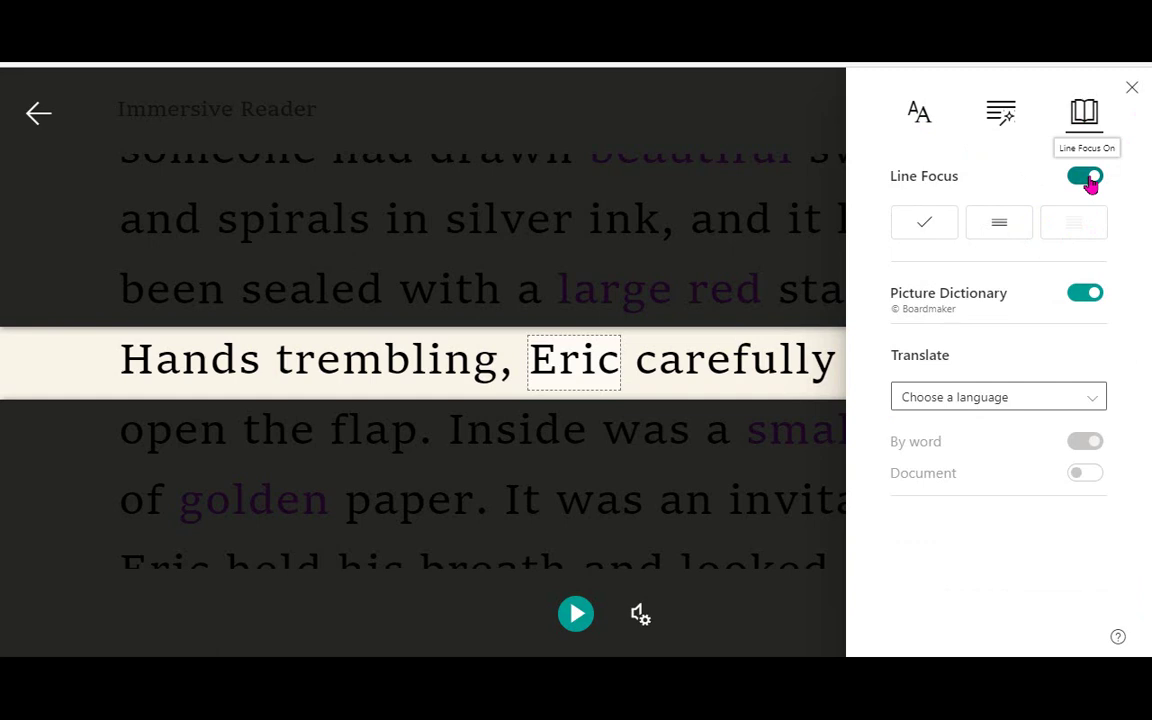
{"action": "left_click", "coordinate": [1086, 177]}
{"action": "left_click", "coordinate": [925, 116]}
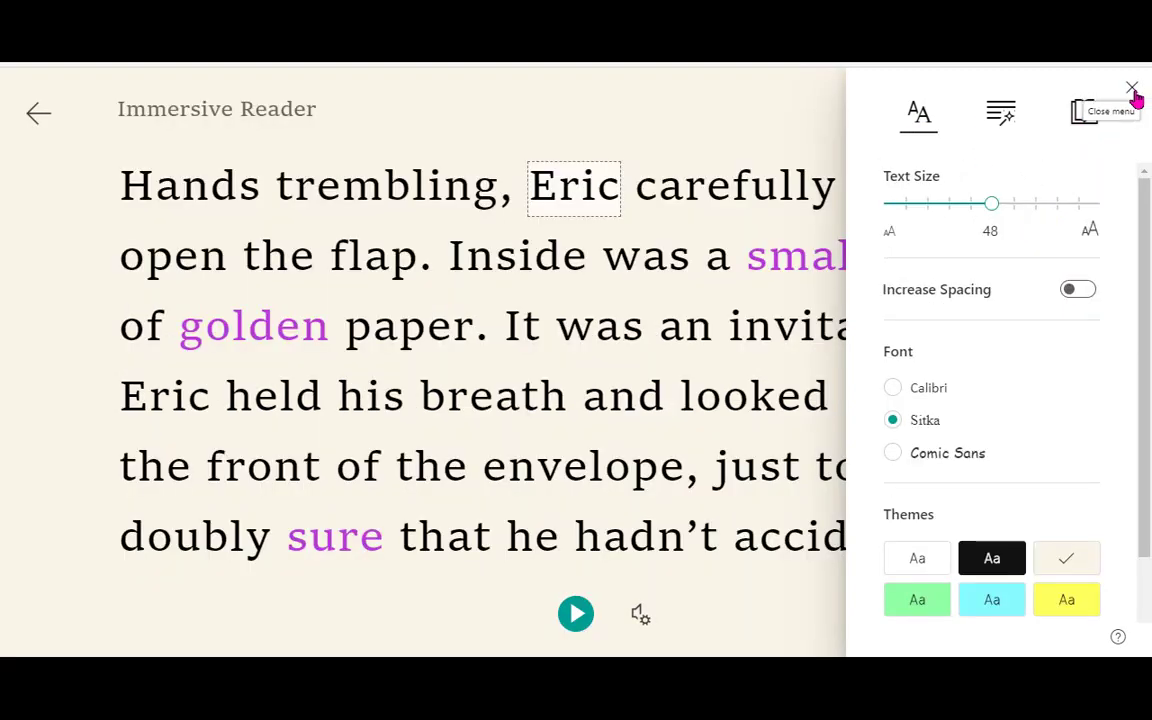
{"action": "left_click", "coordinate": [1133, 98]}
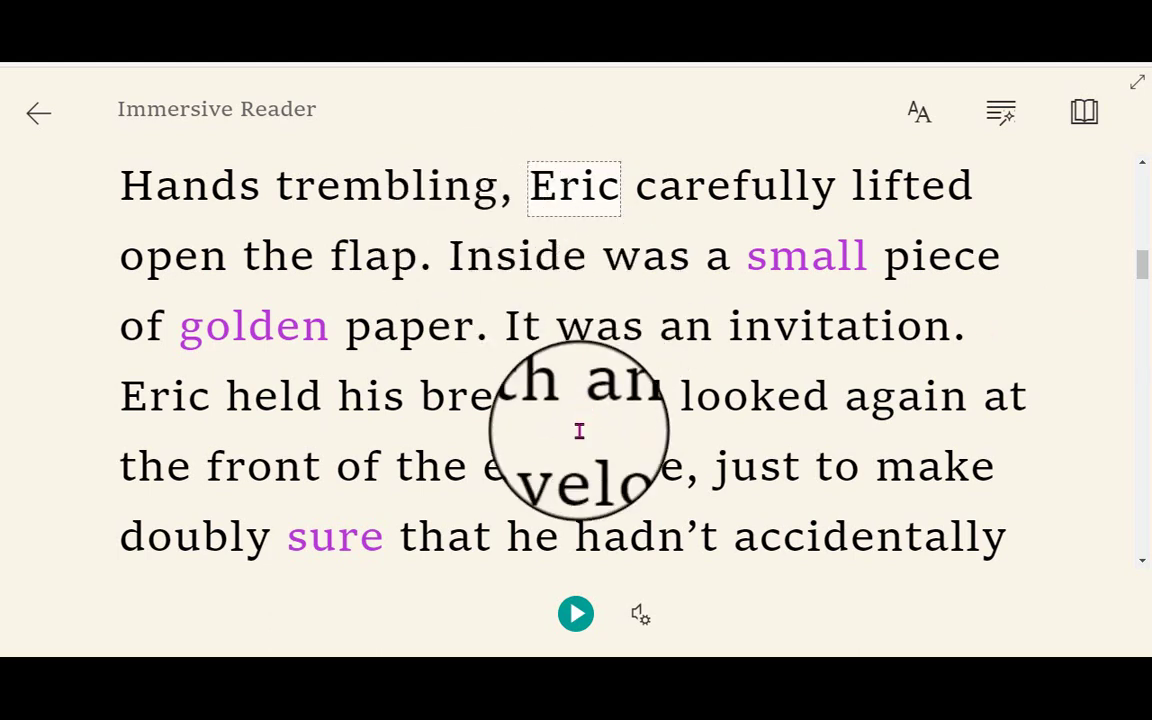
Exit to the document and reopen it in Immersive Reader to play the text aloud.
{"action": "left_click", "coordinate": [33, 120]}
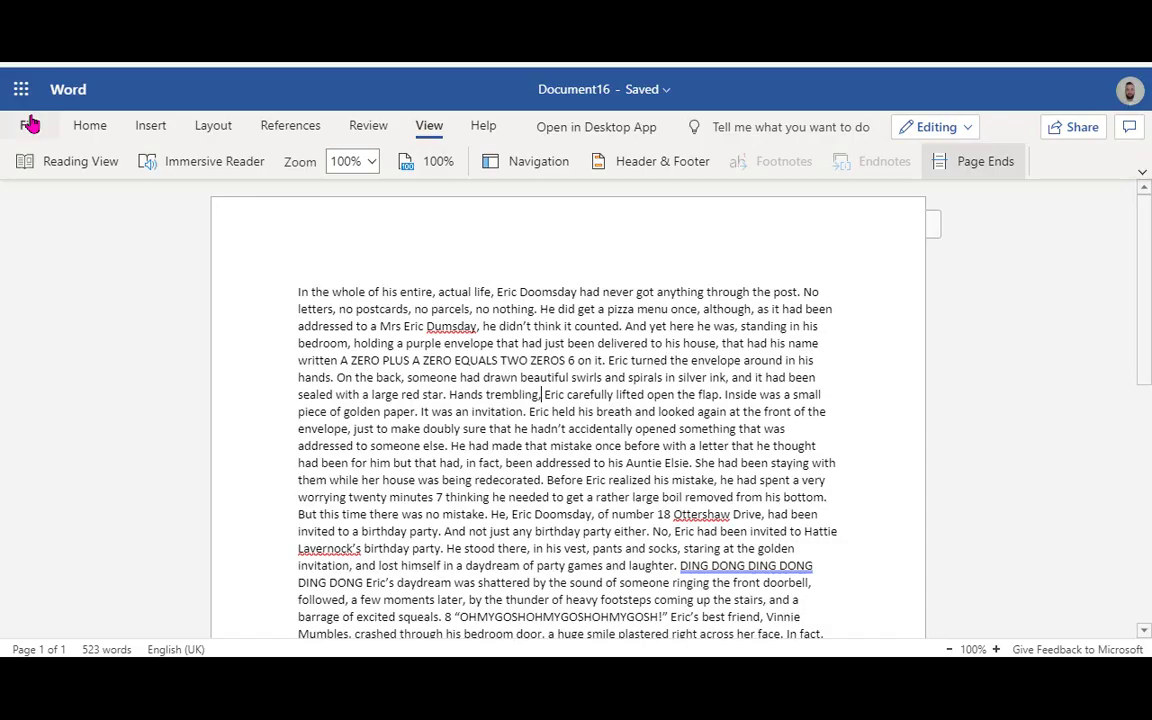
{"action": "left_click", "coordinate": [215, 166]}
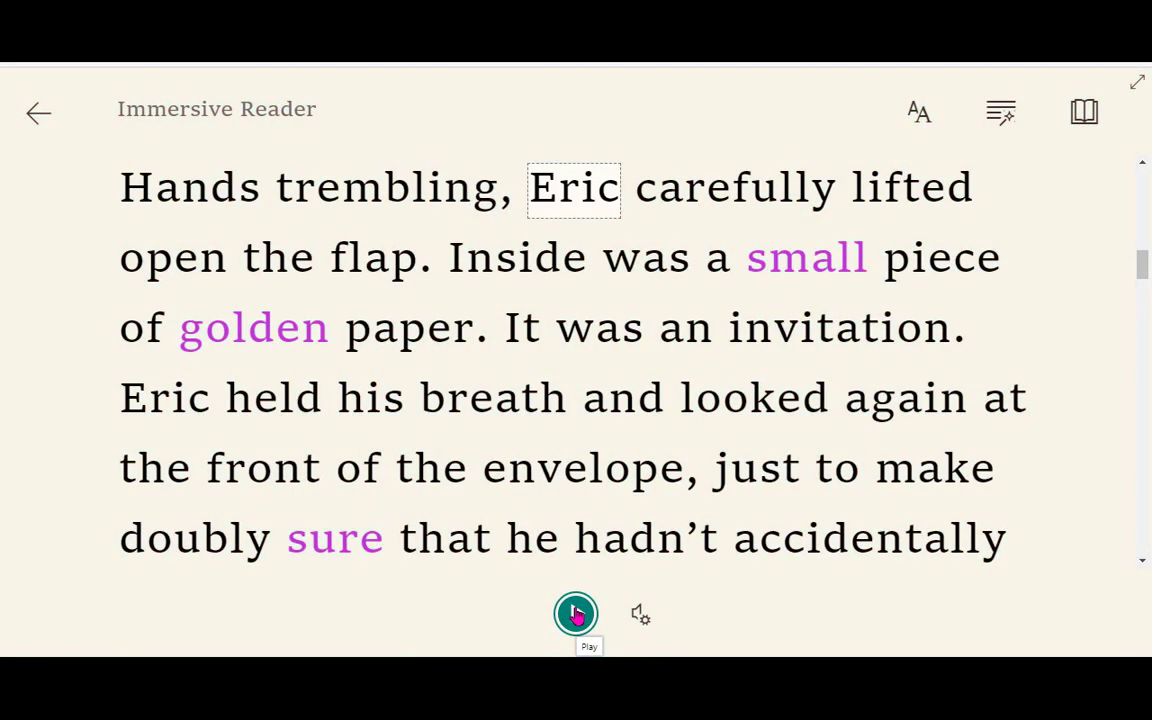
{"action": "left_click", "coordinate": [574, 614]}
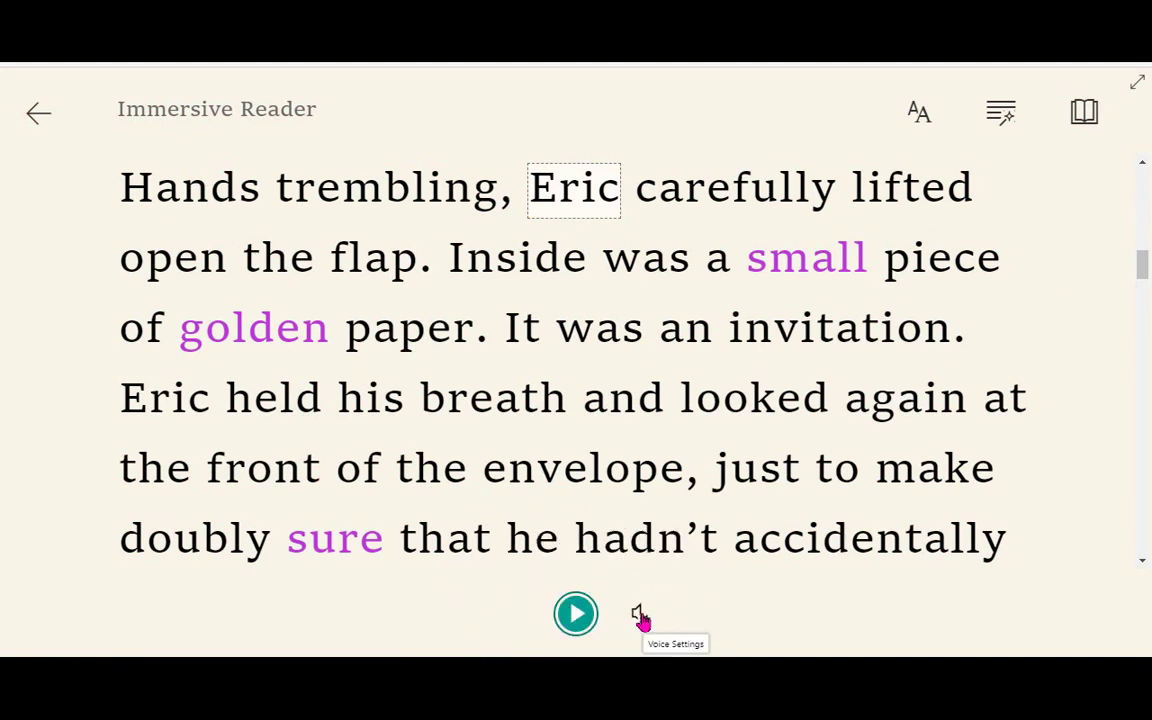
Set the read-aloud voice speed to 1.25 and play the text.
{"action": "left_click", "coordinate": [639, 617]}
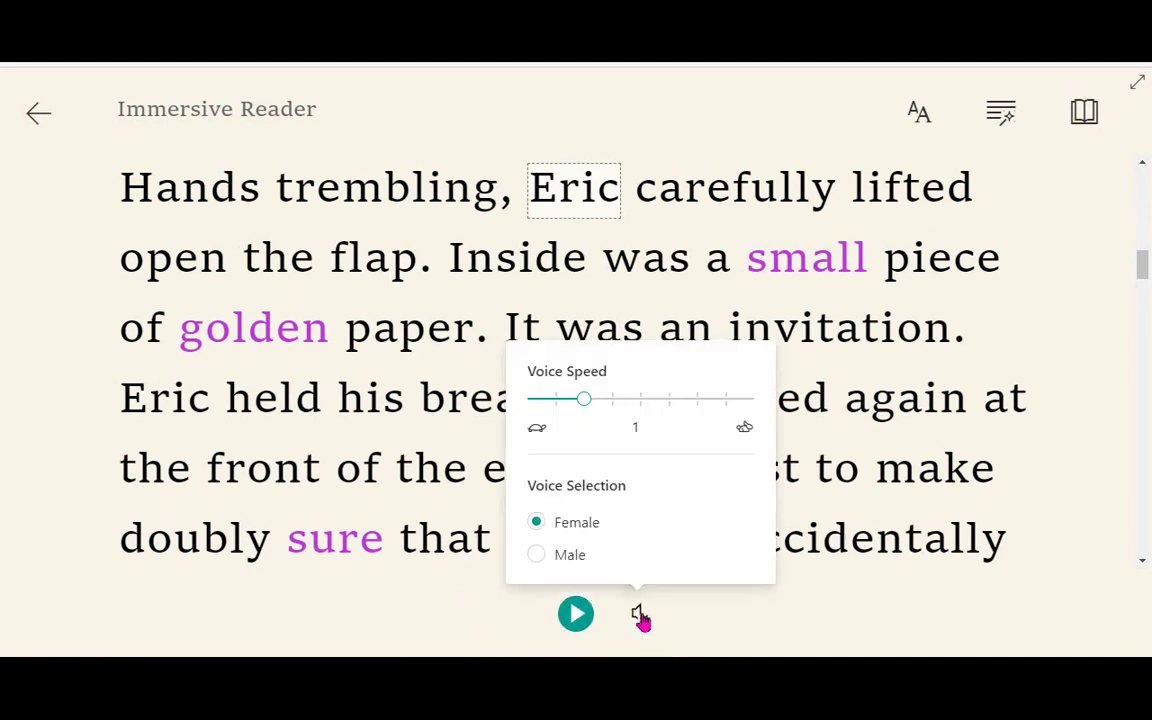
{"action": "left_click", "coordinate": [612, 400]}
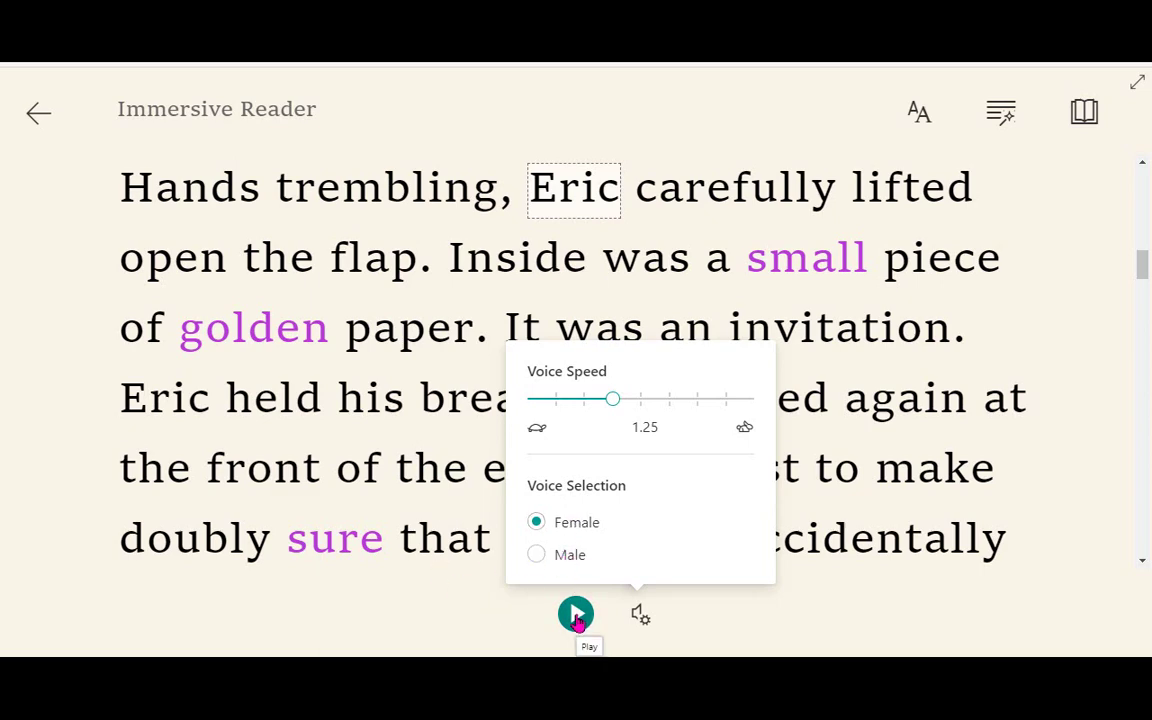
{"action": "left_click", "coordinate": [576, 616]}
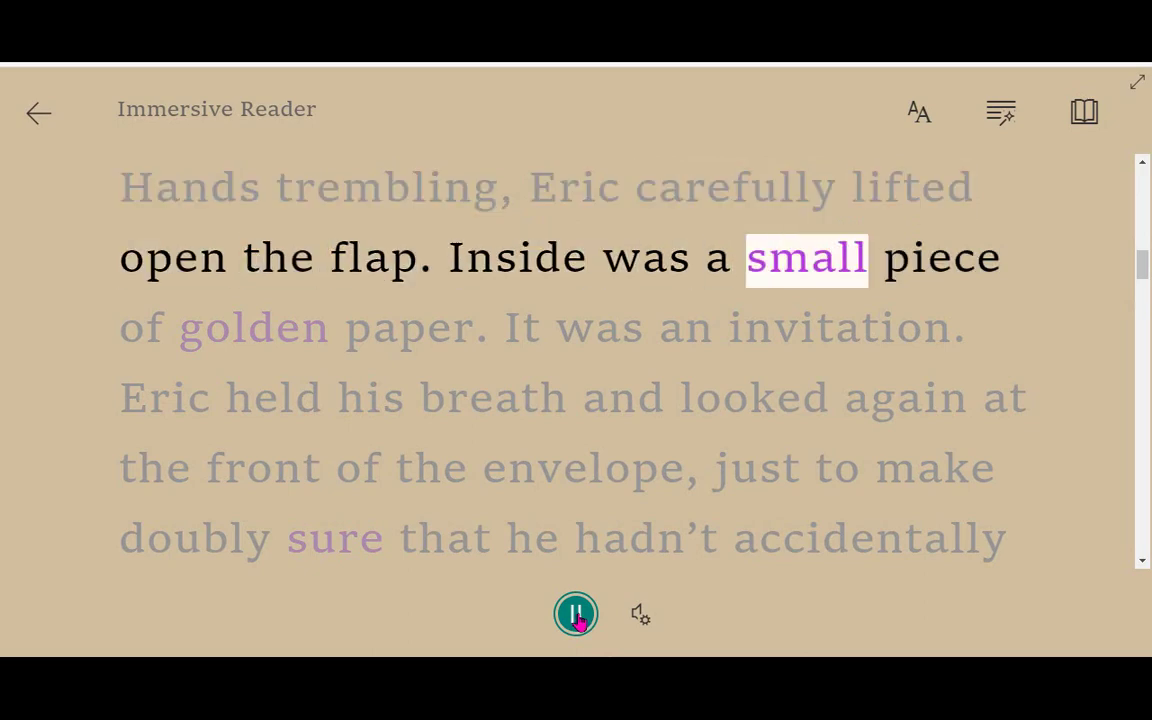
Set the voice speed to 1 during playback and pause the reading.
{"action": "left_click", "coordinate": [638, 616]}
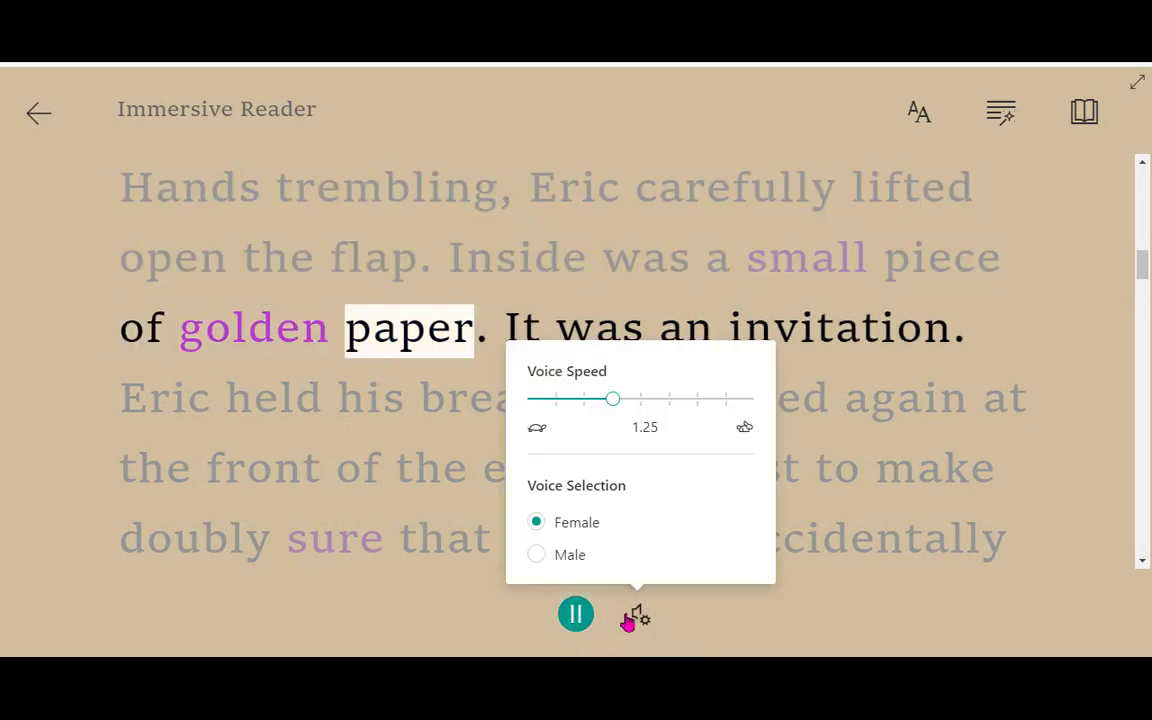
{"action": "left_click", "coordinate": [587, 400]}
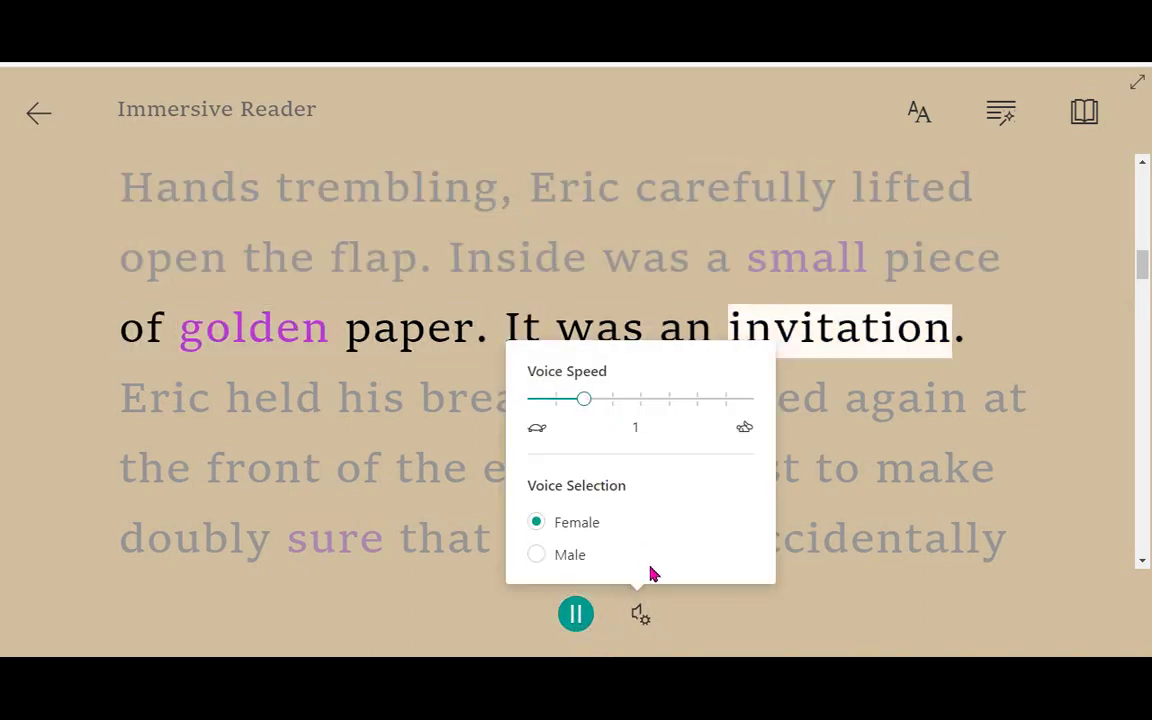
{"action": "left_click", "coordinate": [578, 616]}
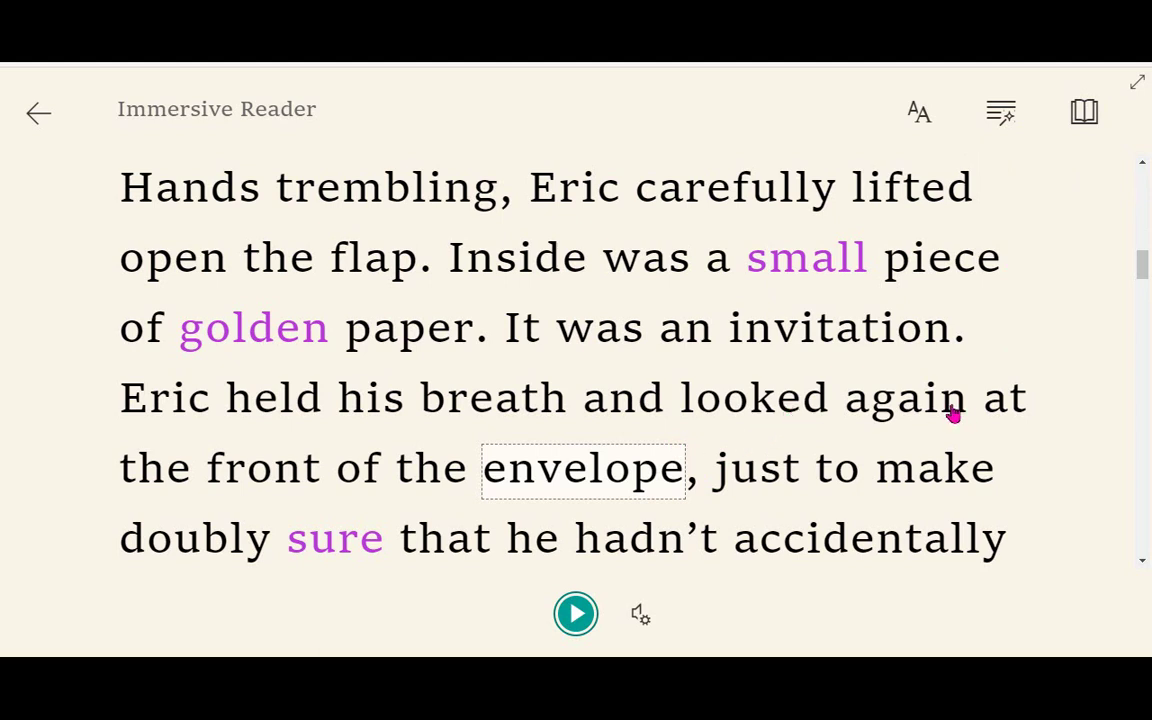
Try splitting the words into syllables with the grammar options and turn the syllables off again.
{"action": "left_click", "coordinate": [999, 119]}
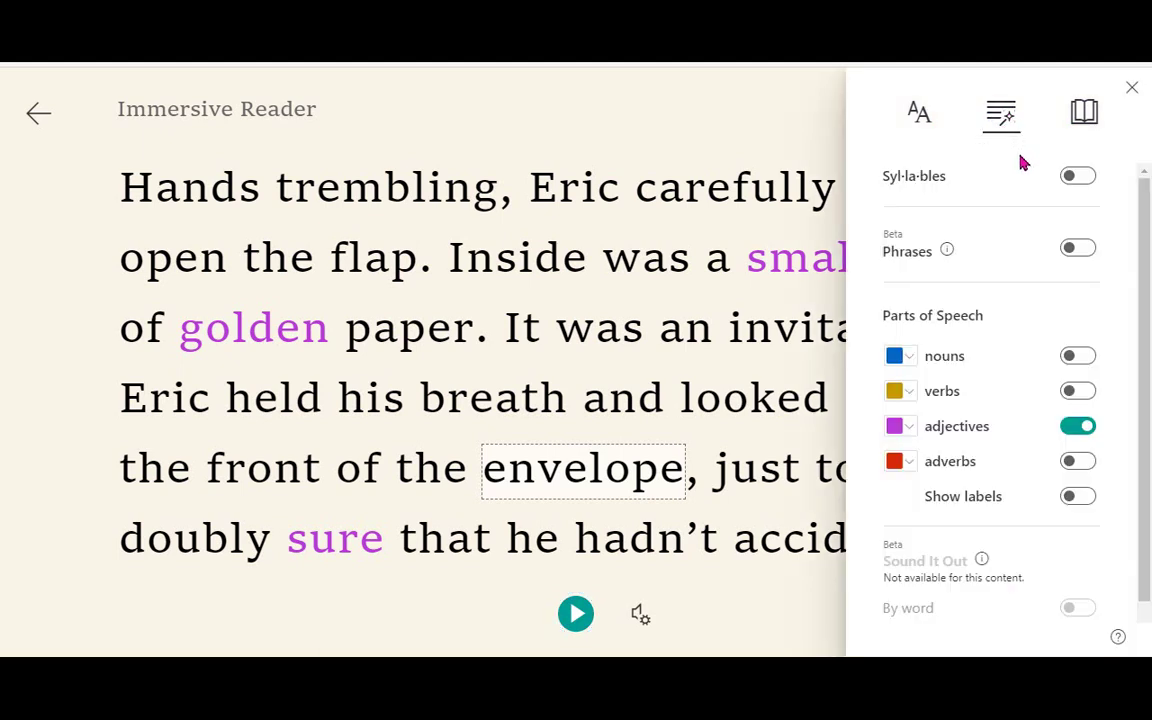
{"action": "left_click", "coordinate": [1088, 182]}
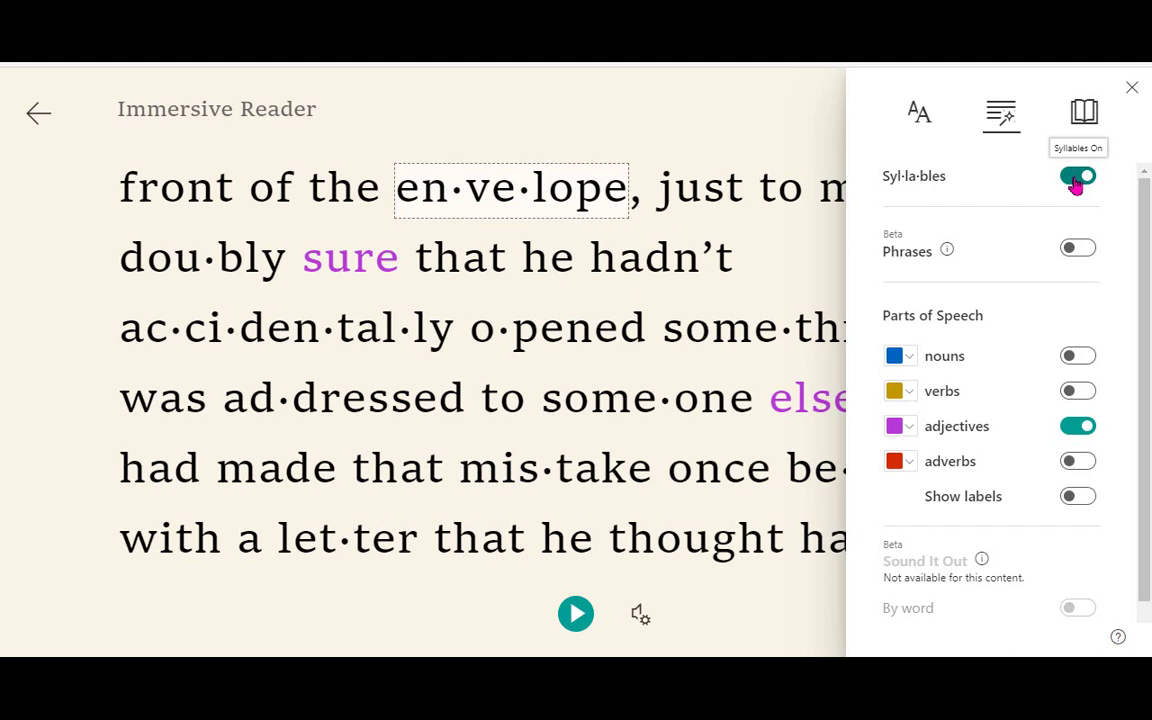
{"action": "left_click", "coordinate": [1077, 180]}
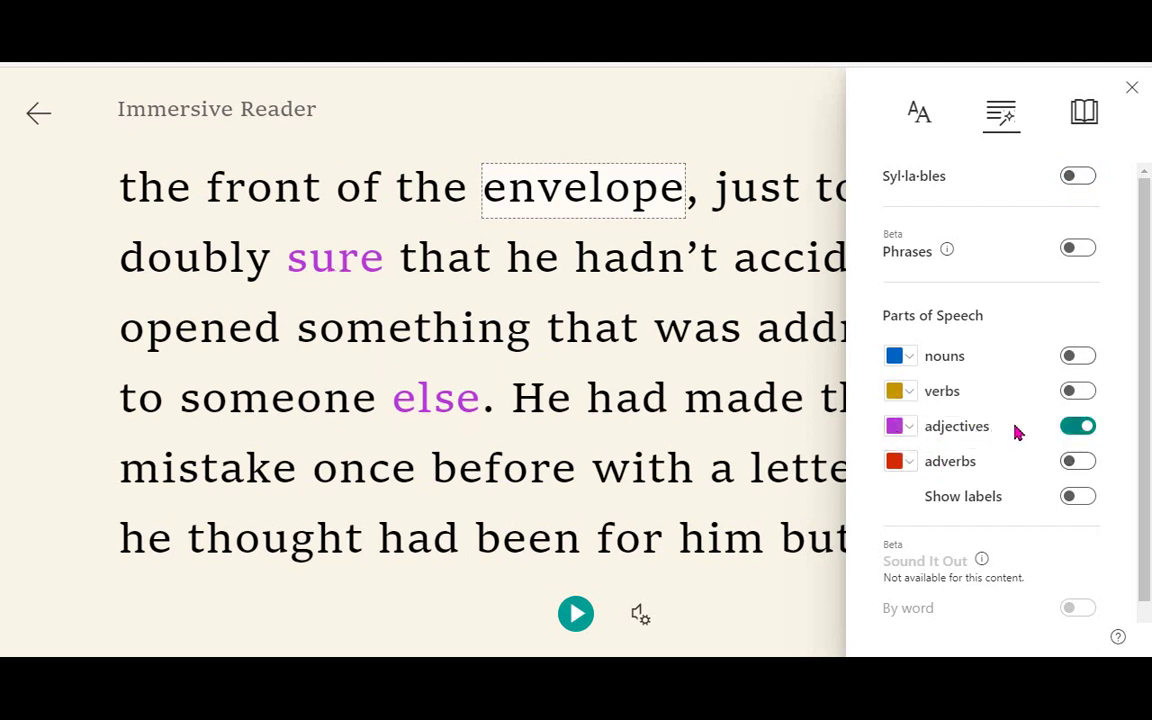
Highlight the verbs instead of the adjectives and change the verb colour to light orange.
{"action": "left_click", "coordinate": [1080, 428]}
{"action": "left_click", "coordinate": [1081, 392]}
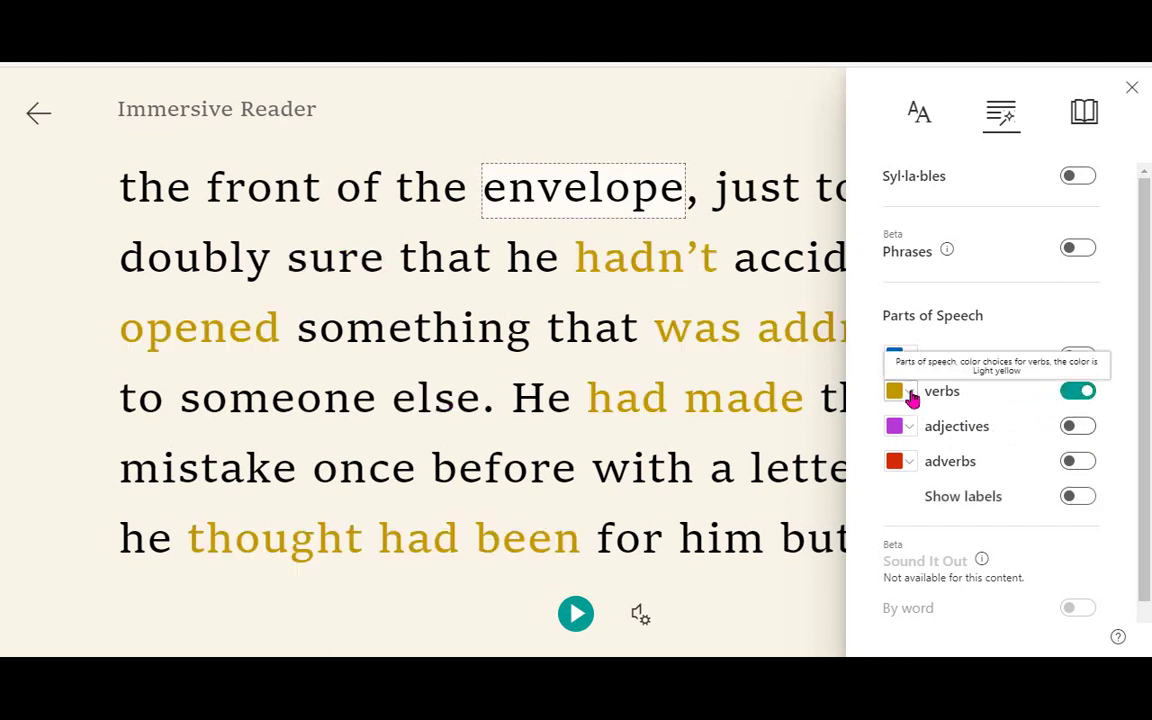
{"action": "left_click", "coordinate": [906, 393]}
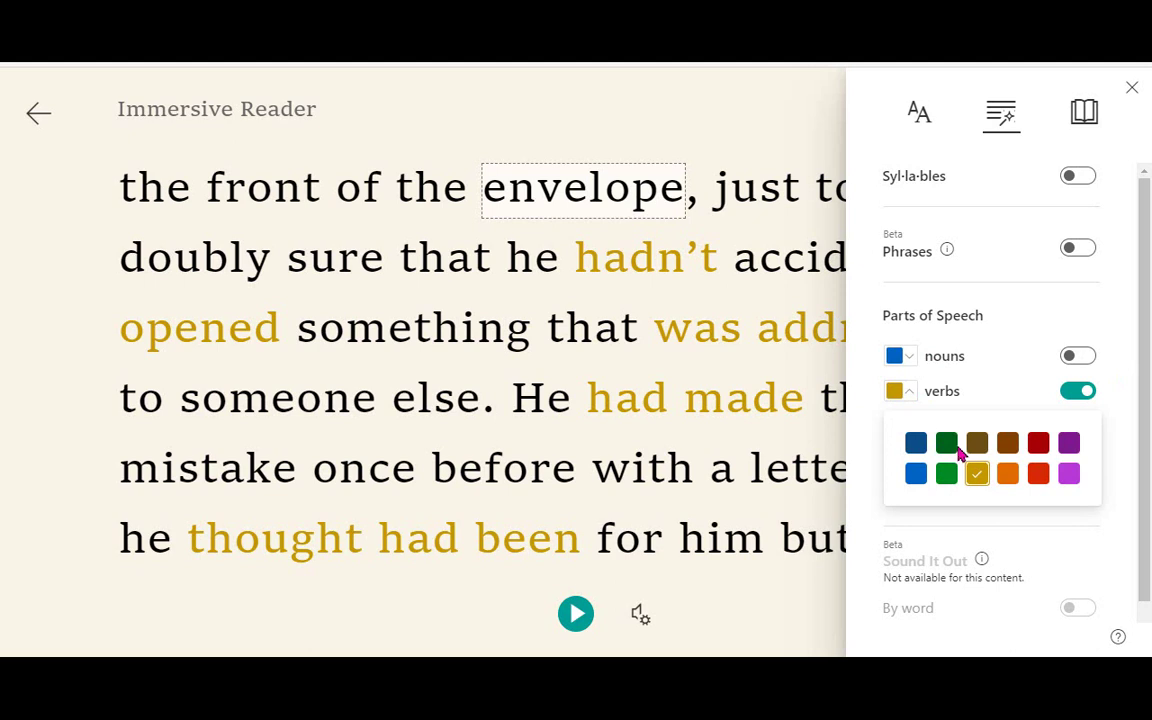
{"action": "left_click", "coordinate": [946, 446]}
{"action": "left_click", "coordinate": [977, 445]}
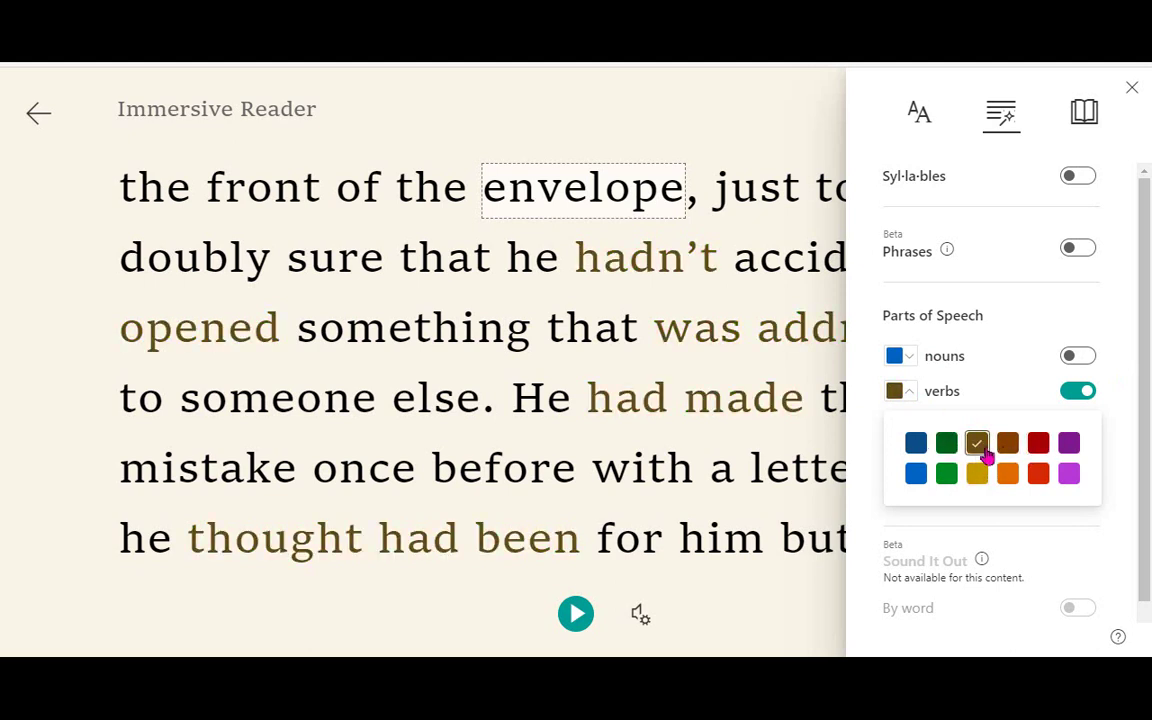
{"action": "left_click", "coordinate": [1006, 446]}
{"action": "left_click", "coordinate": [1015, 477]}
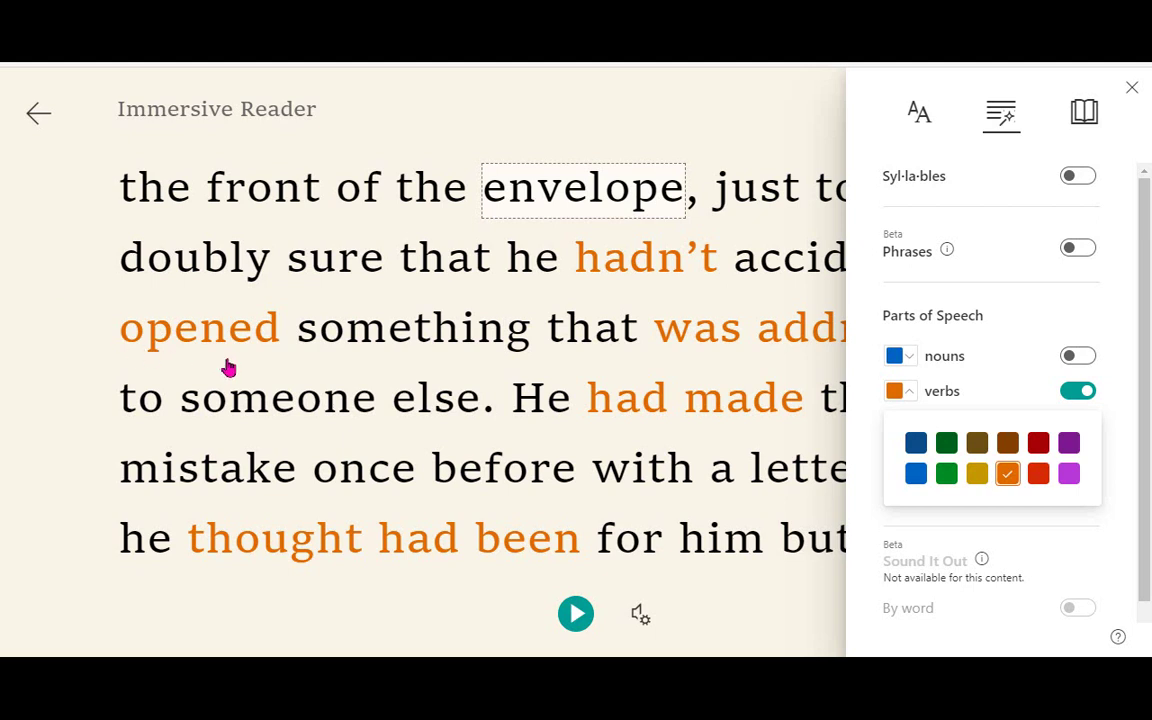
Highlight the nouns and adjectives in the text with verb highlighting turned off, and look through the coloured words.
{"action": "left_click", "coordinate": [906, 358]}
{"action": "left_click", "coordinate": [1078, 356]}
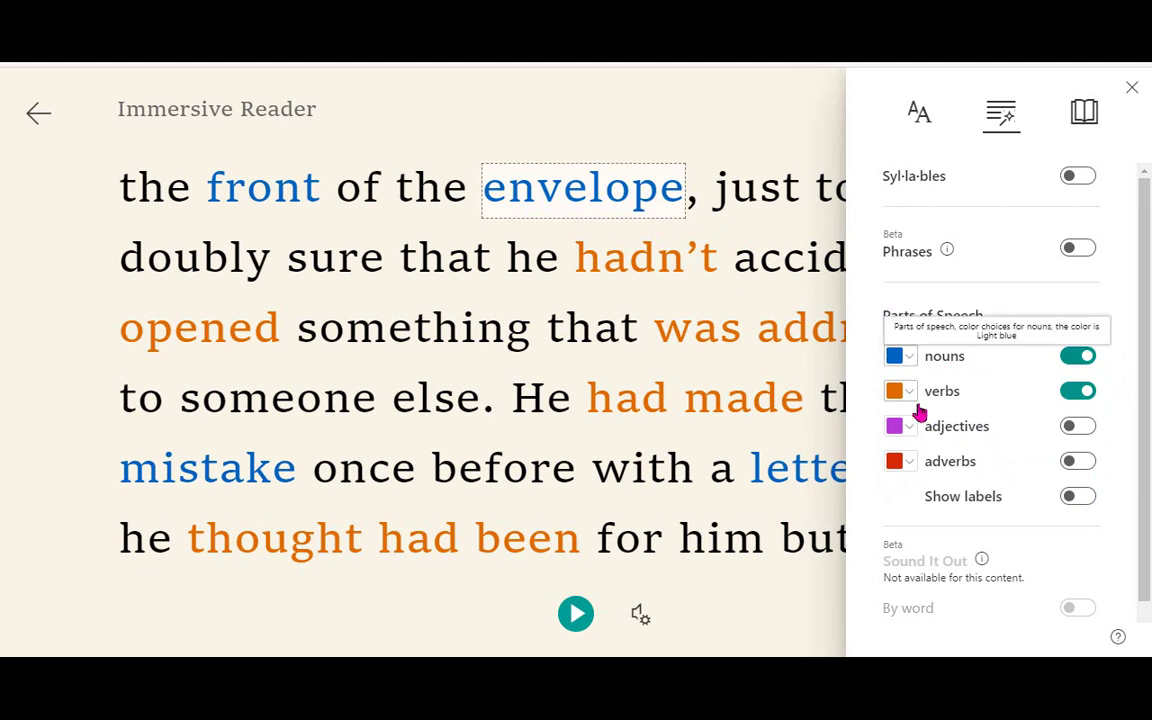
{"action": "left_click", "coordinate": [1076, 393]}
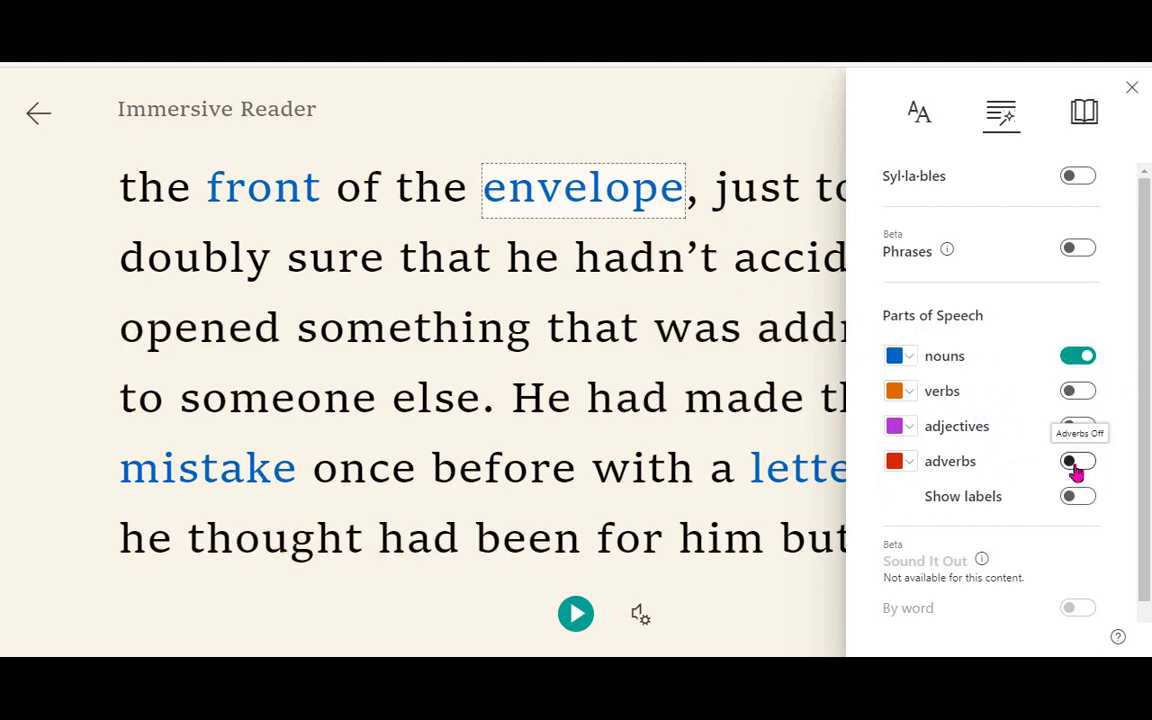
{"action": "left_click", "coordinate": [1080, 430]}
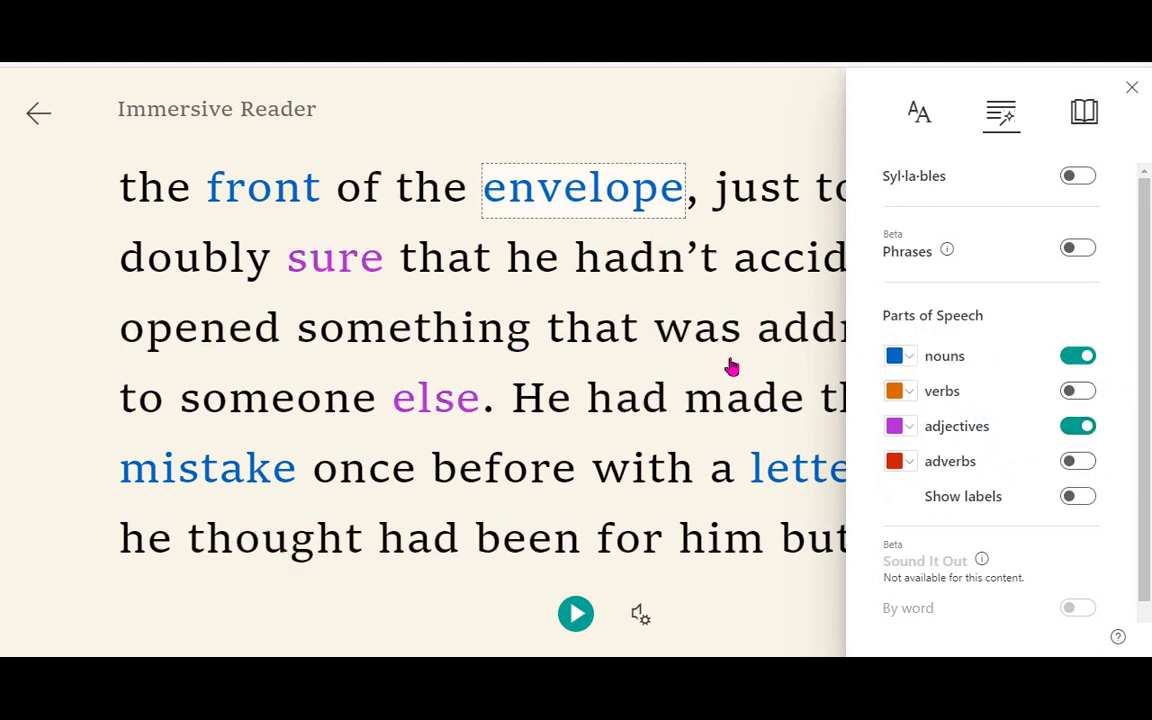
{"action": "scroll", "coordinate": [720, 380], "scroll_direction": "down", "scroll_amount": 5}
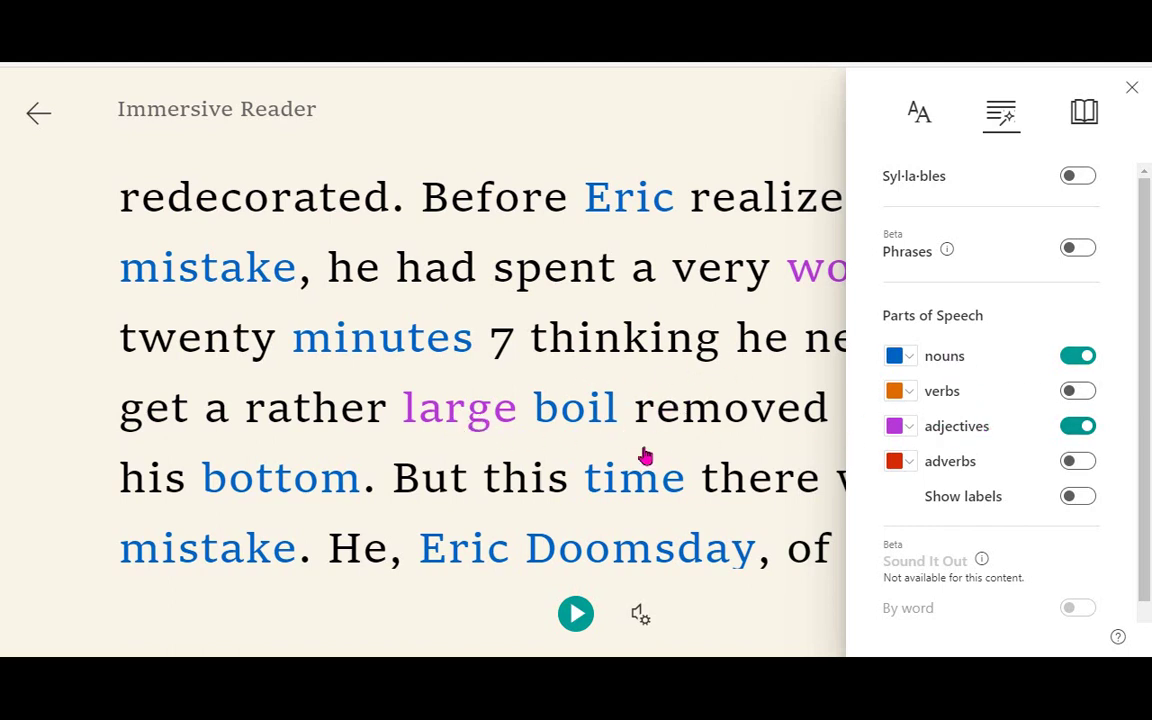
{"action": "scroll", "coordinate": [643, 455], "scroll_direction": "down", "scroll_amount": 1}
{"action": "scroll", "coordinate": [643, 455], "scroll_direction": "down", "scroll_amount": 2}
{"action": "scroll", "coordinate": [645, 455], "scroll_direction": "down", "scroll_amount": 3}
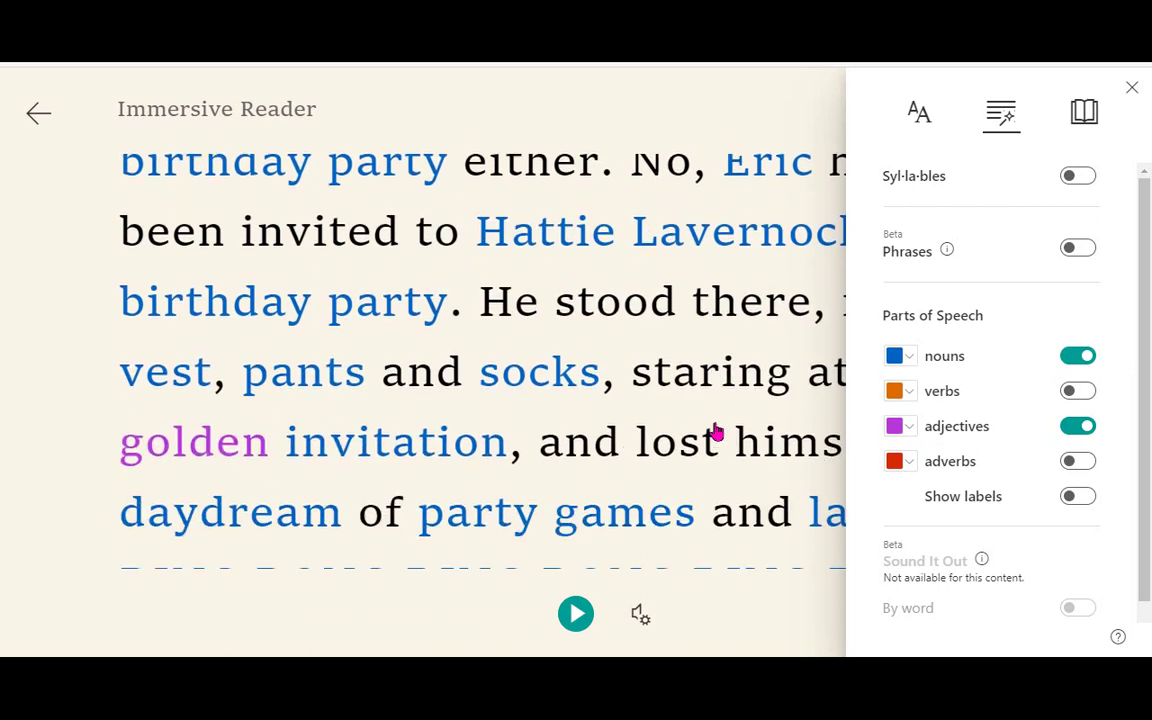
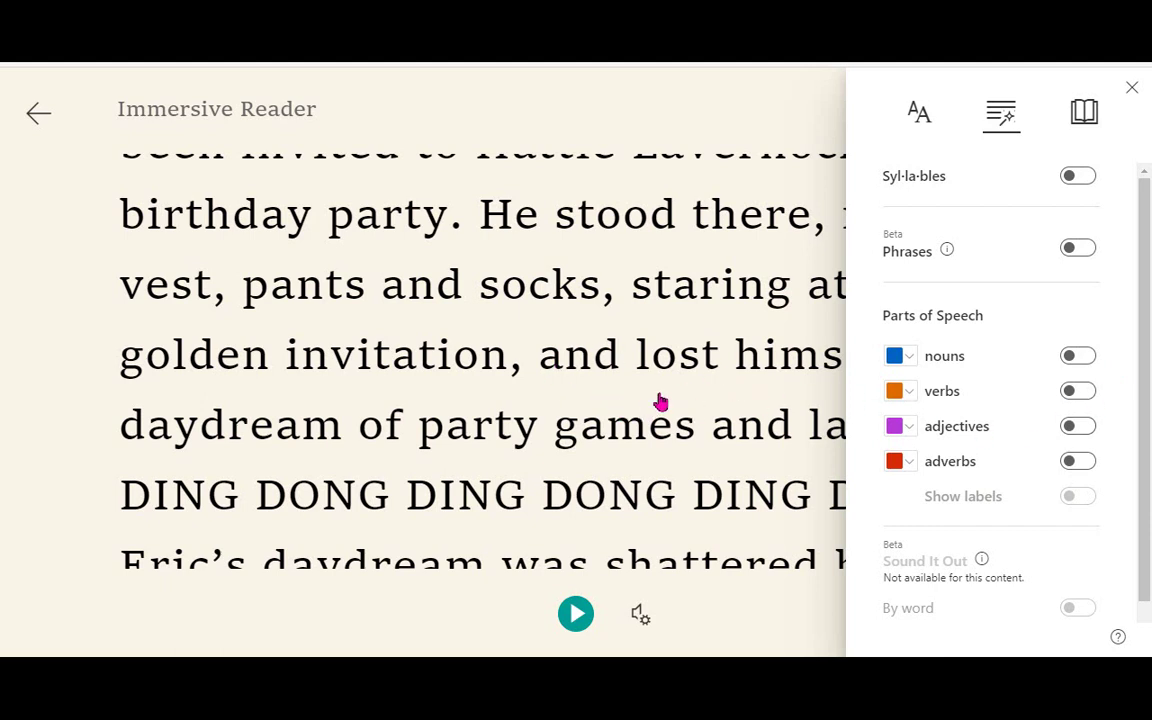
Highlight the adjectives, look through the text for them and close the grammar options to read across the full page width.
{"action": "left_click", "coordinate": [1079, 430]}
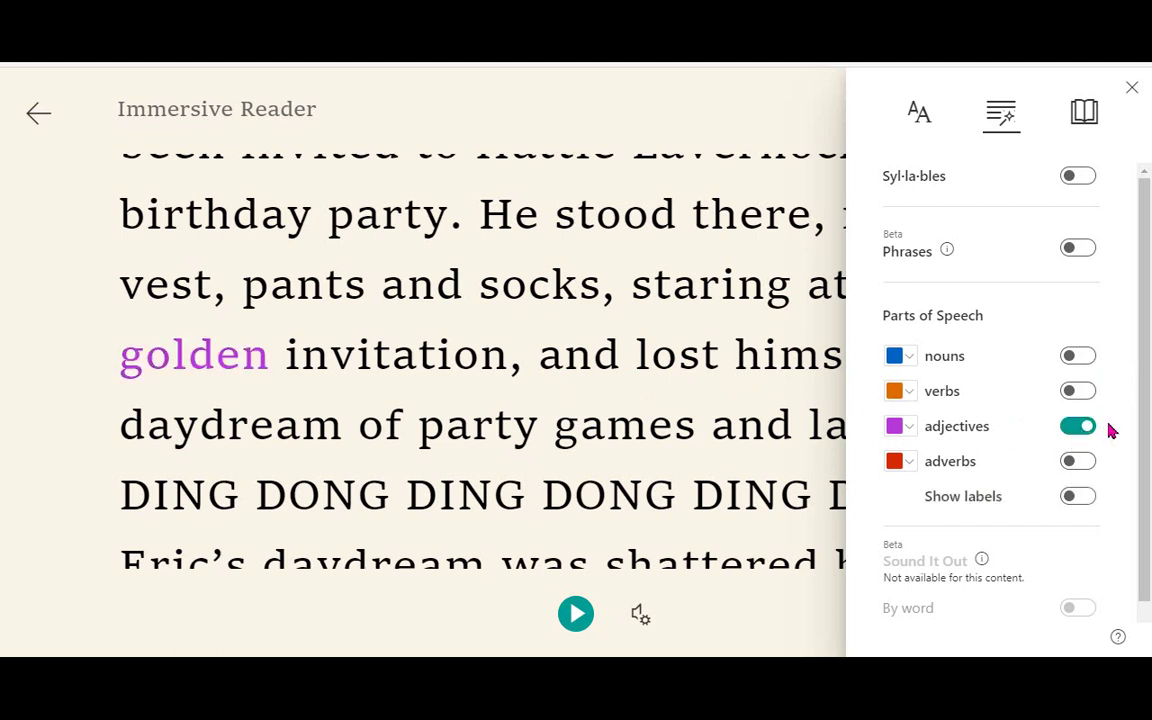
{"action": "scroll", "coordinate": [632, 378], "scroll_direction": "up", "scroll_amount": 2}
{"action": "scroll", "coordinate": [632, 378], "scroll_direction": "up", "scroll_amount": 5}
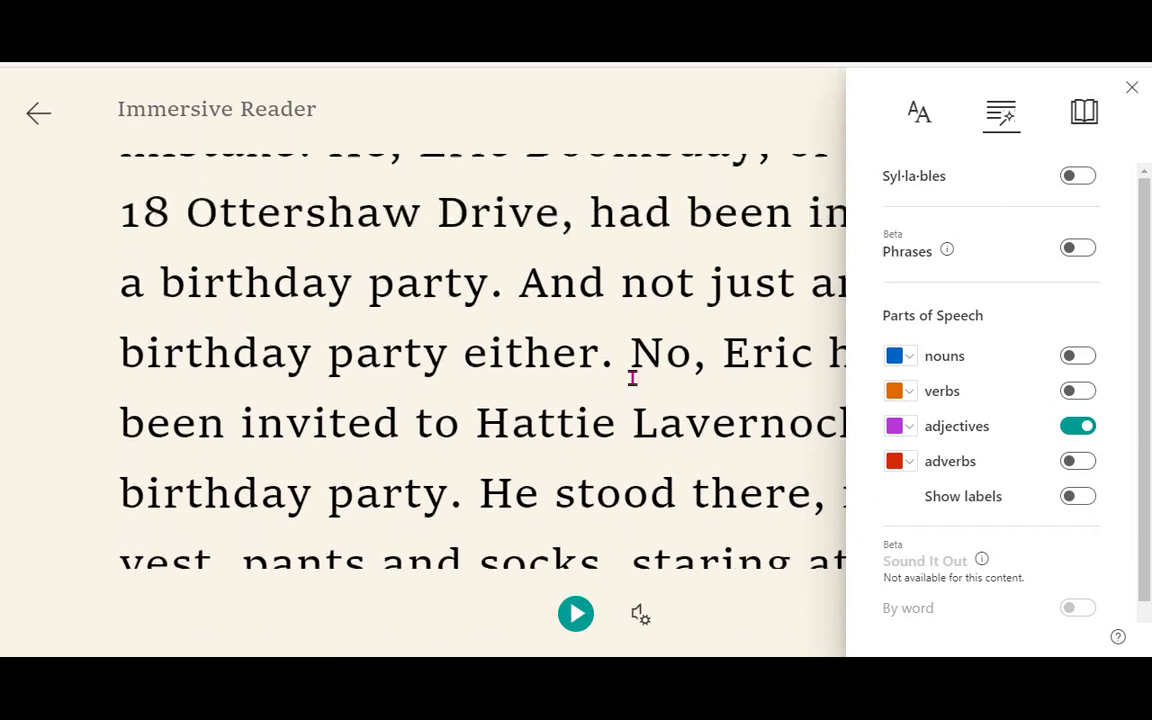
{"action": "scroll", "coordinate": [632, 378], "scroll_direction": "up", "scroll_amount": 3}
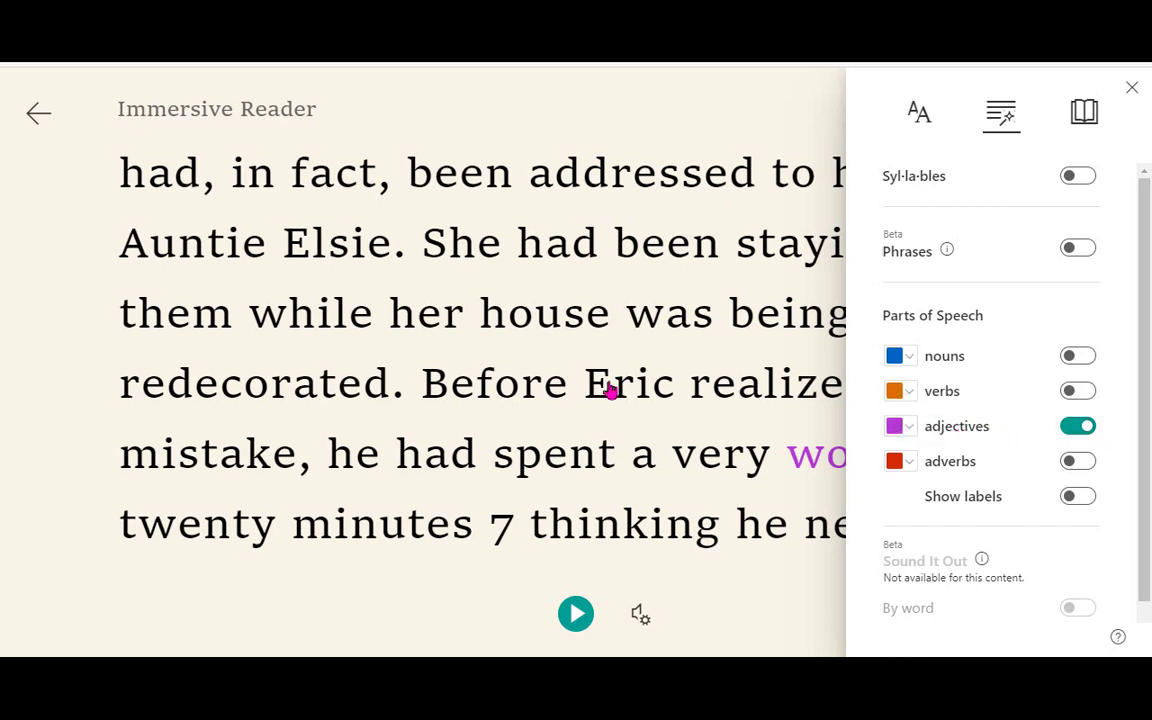
{"action": "scroll", "coordinate": [611, 390], "scroll_direction": "down", "scroll_amount": 5}
{"action": "scroll", "coordinate": [606, 390], "scroll_direction": "down", "scroll_amount": 4}
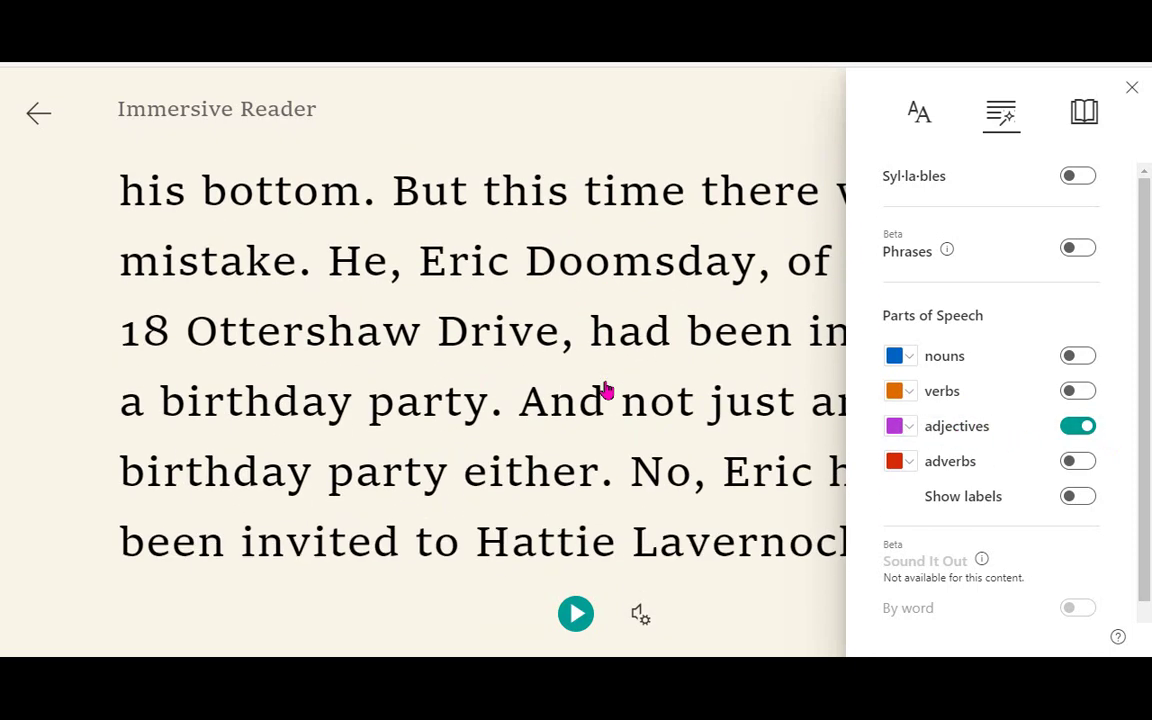
{"action": "left_click", "coordinate": [1132, 90]}
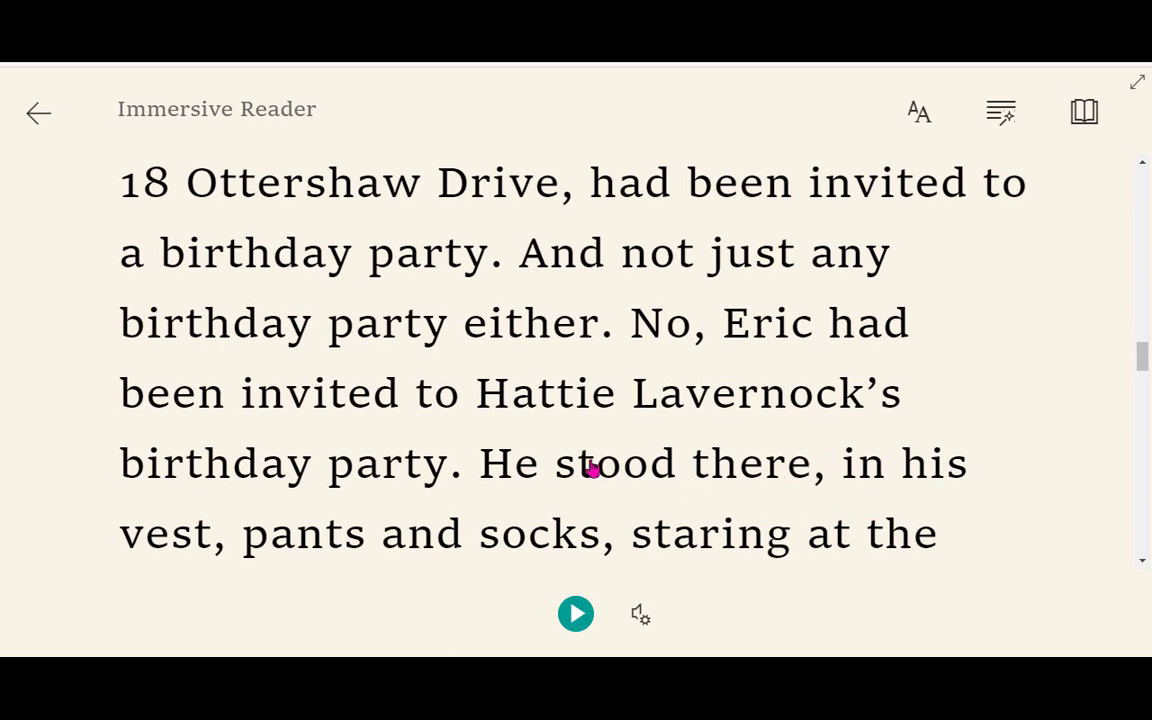
{"action": "scroll", "coordinate": [946, 422], "scroll_direction": "down", "scroll_amount": 1}
{"action": "scroll", "coordinate": [944, 419], "scroll_direction": "down", "scroll_amount": 5}
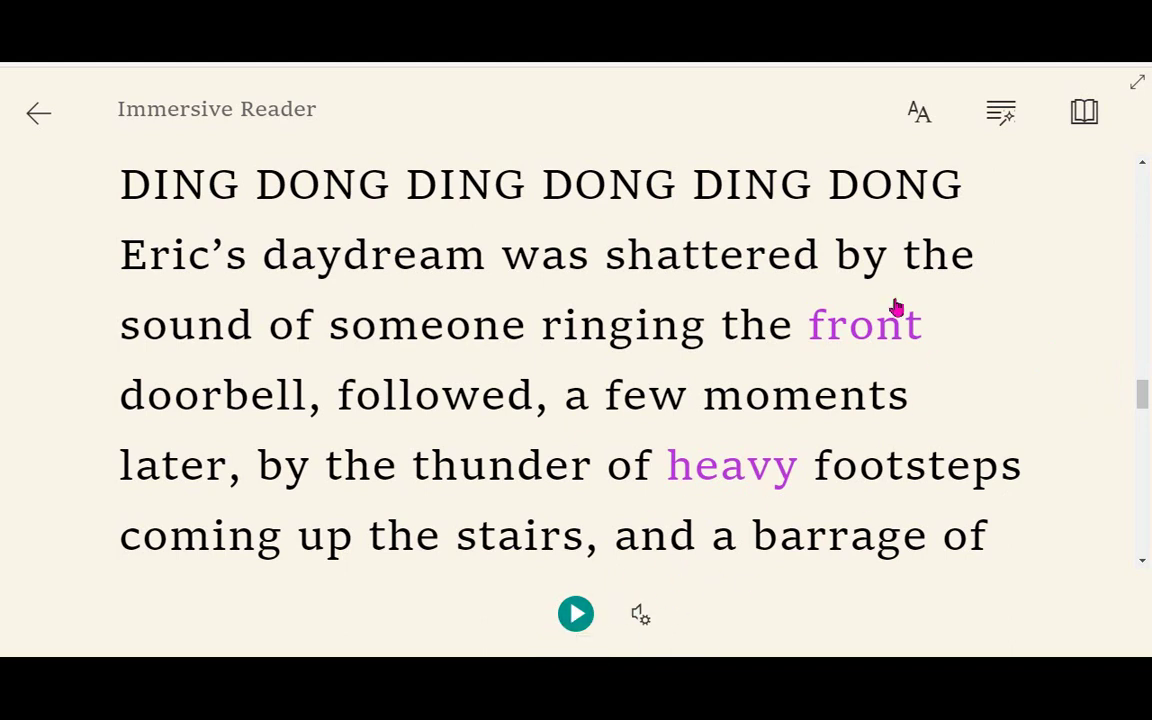
With Picture Dictionary on, look up daydream, ringing, followed and barrage, and play the pronunciation of ringing and followed.
{"action": "left_click", "coordinate": [1008, 122]}
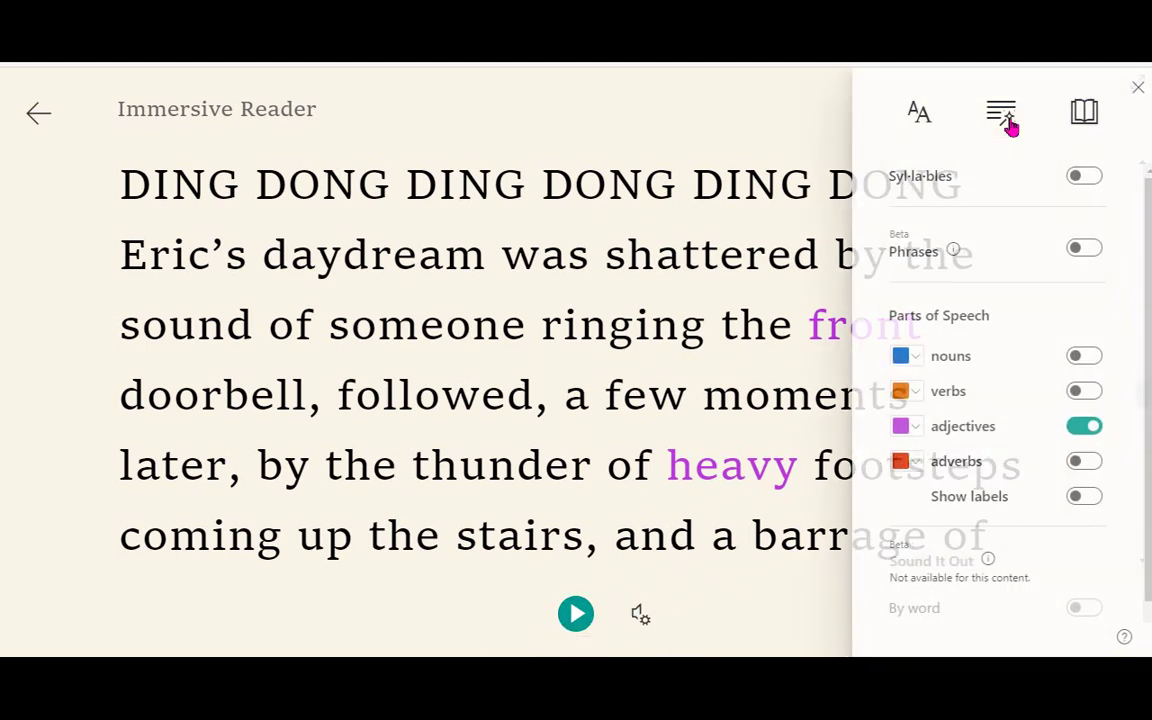
{"action": "left_click", "coordinate": [1085, 115]}
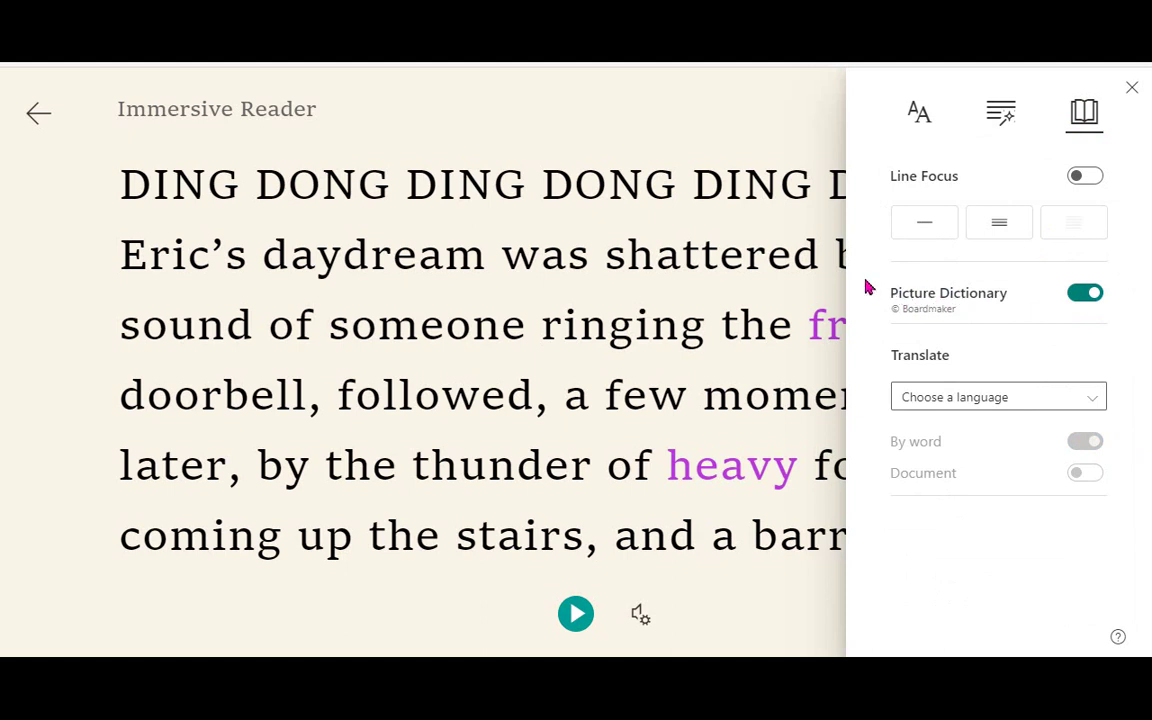
{"action": "left_click", "coordinate": [408, 267]}
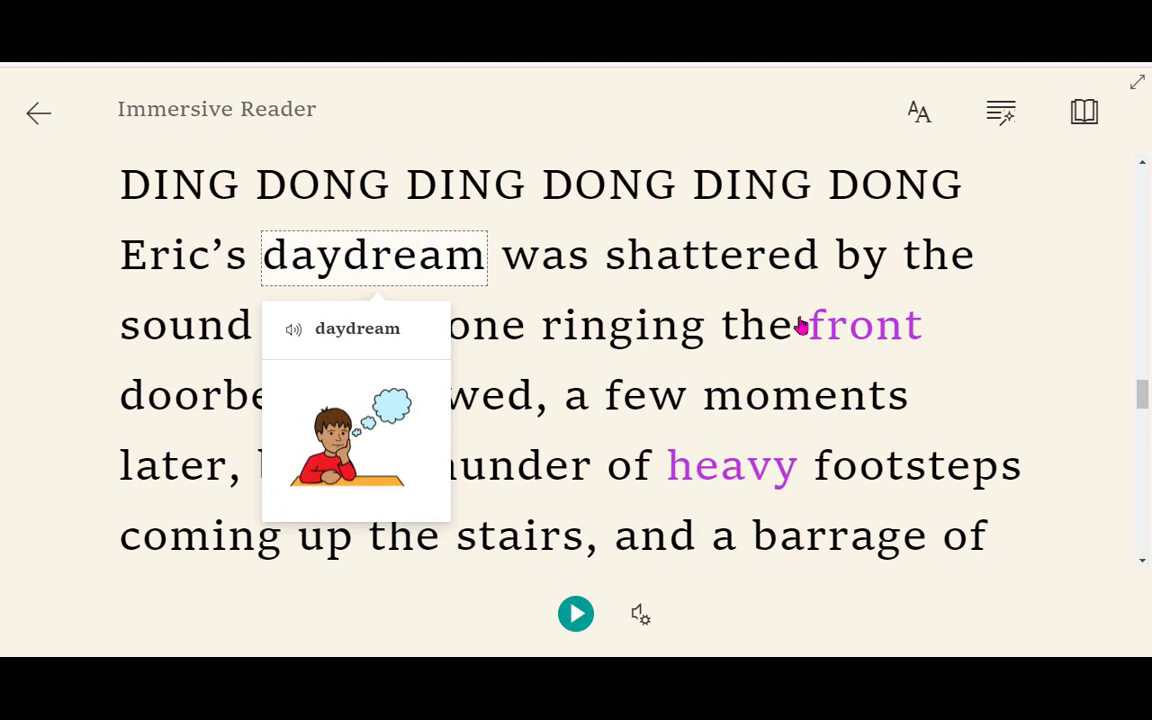
{"action": "left_click", "coordinate": [594, 329]}
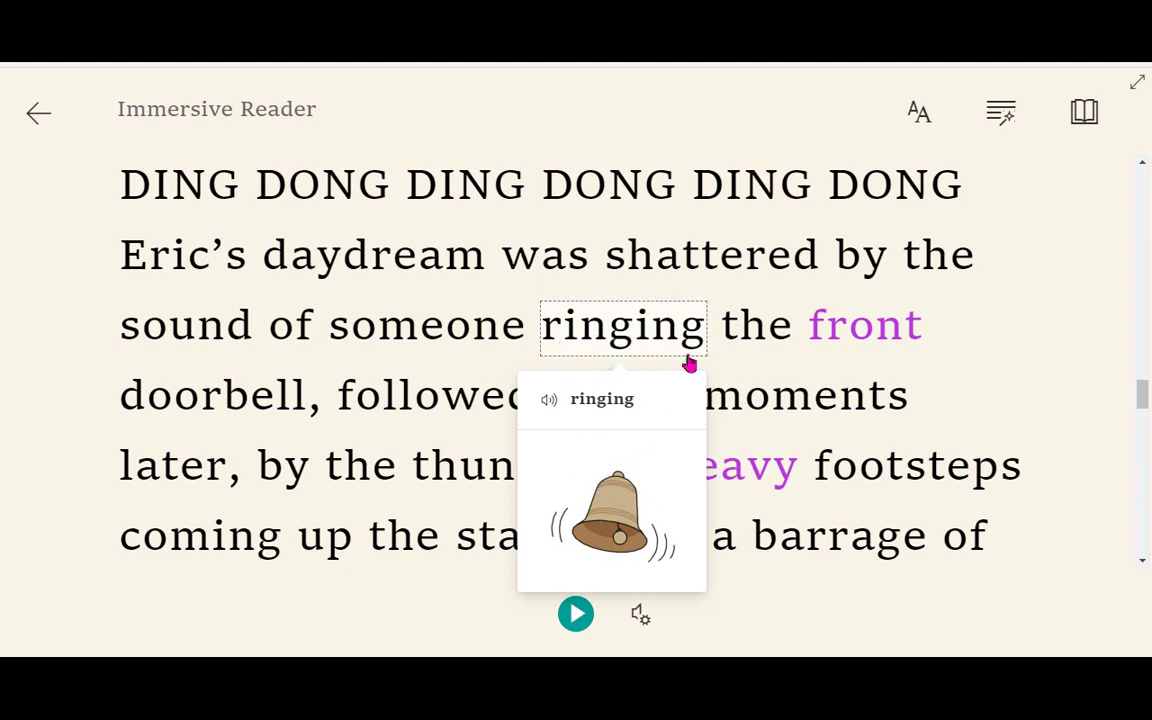
{"action": "left_click", "coordinate": [549, 404]}
{"action": "left_click", "coordinate": [408, 398]}
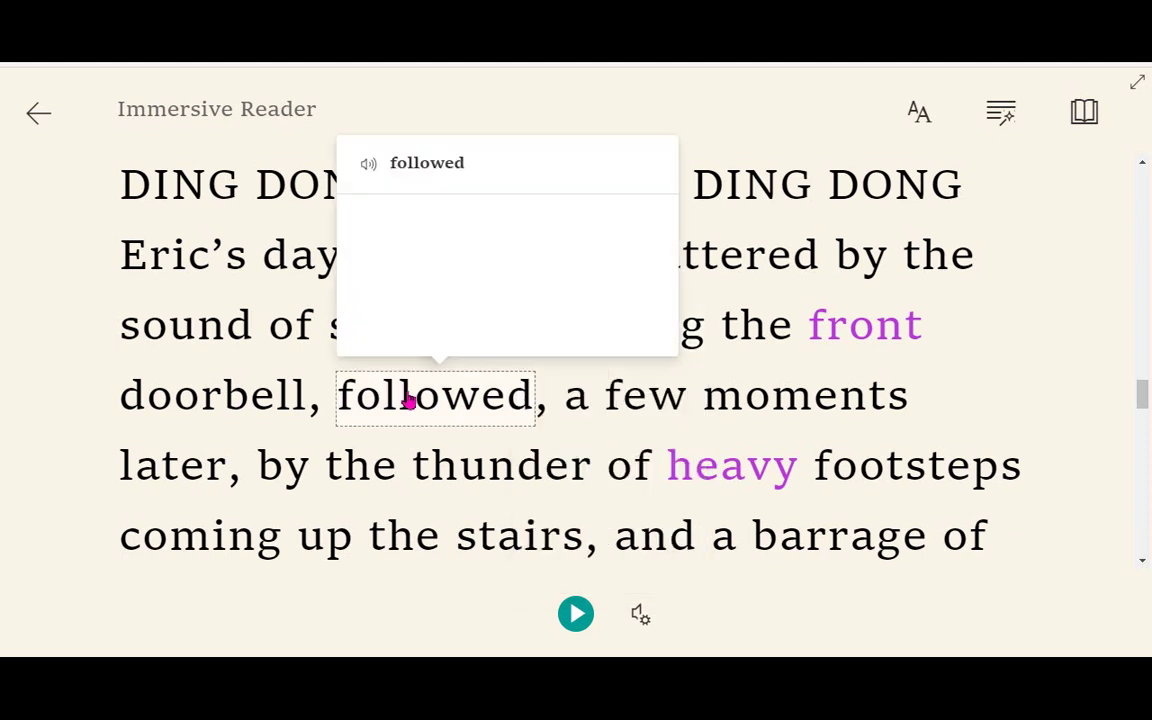
{"action": "left_click", "coordinate": [369, 166]}
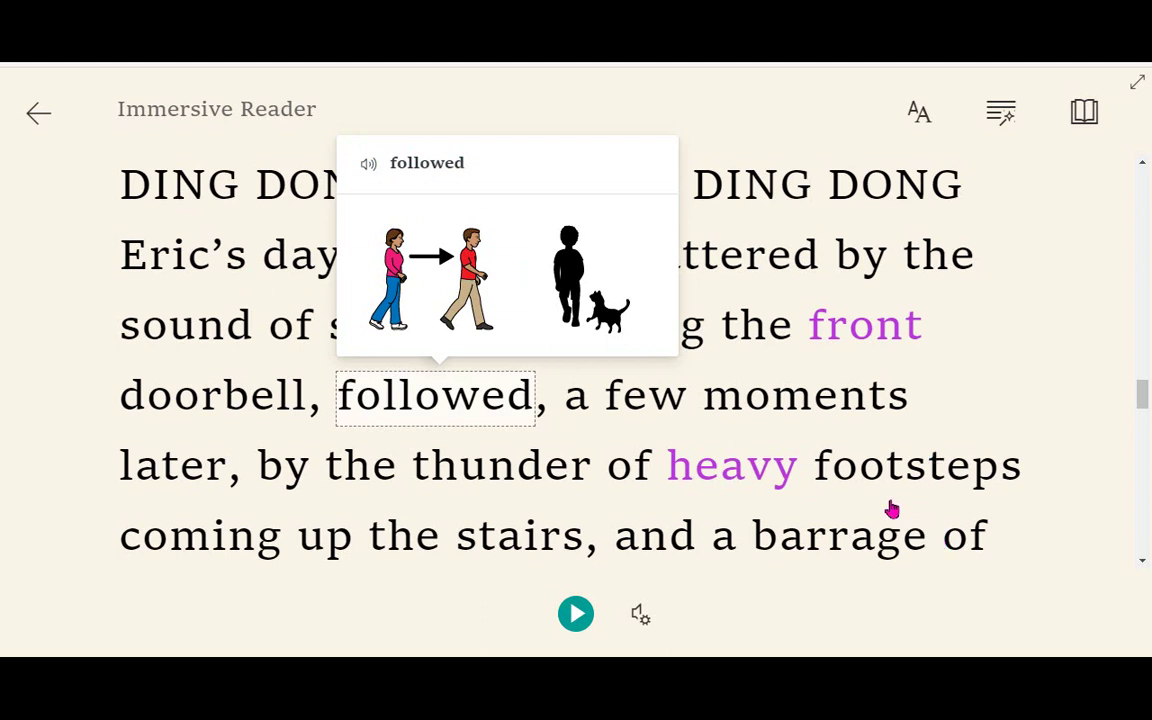
{"action": "left_click", "coordinate": [848, 547]}
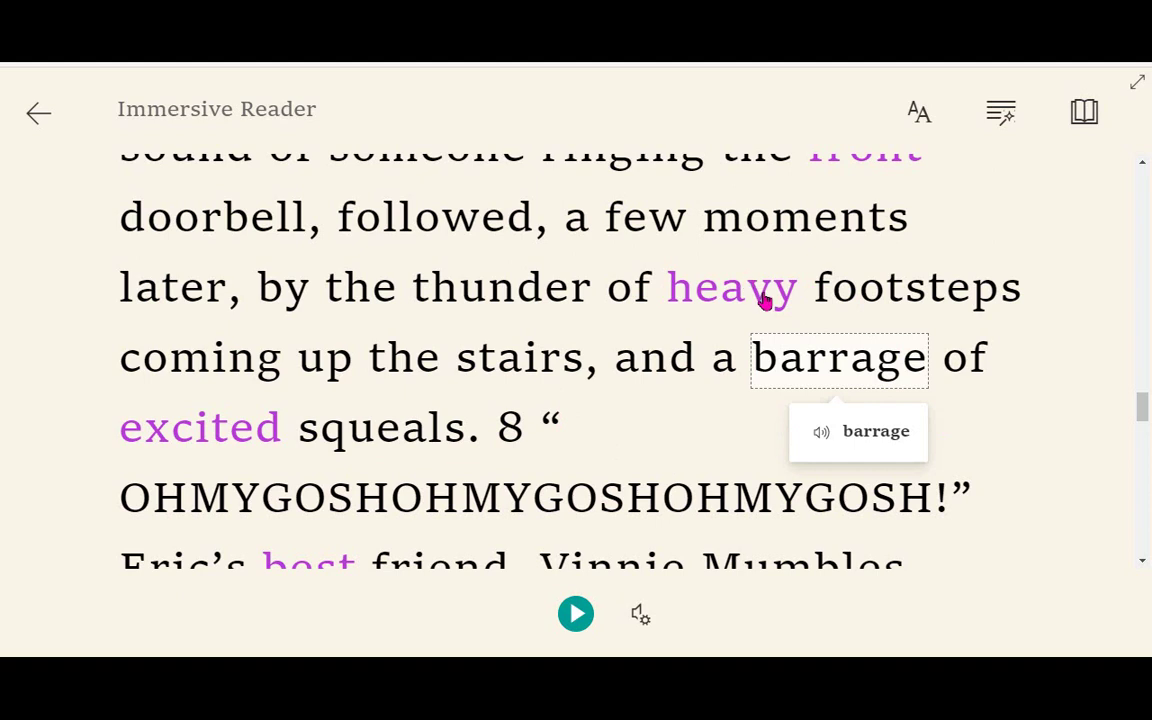
Exit and reopen Immersive Reader to view the pictures and Bulgarian translations of small, again, envelope and trembling.
{"action": "left_click", "coordinate": [40, 115]}
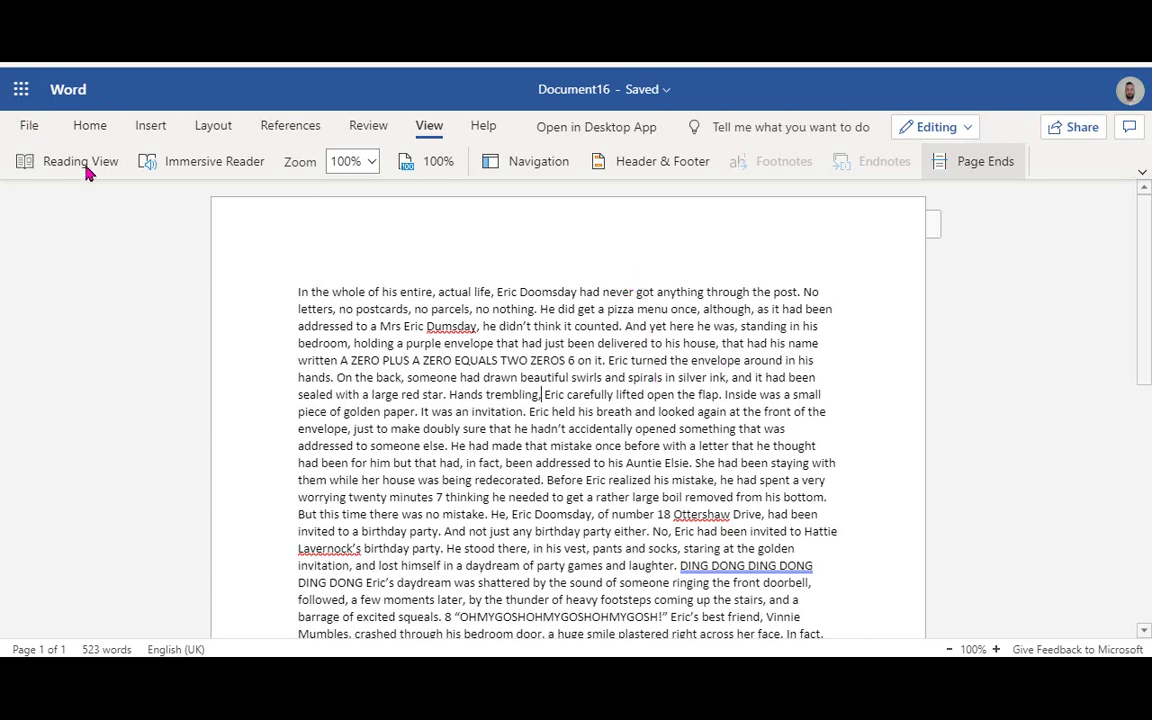
{"action": "left_click", "coordinate": [209, 168]}
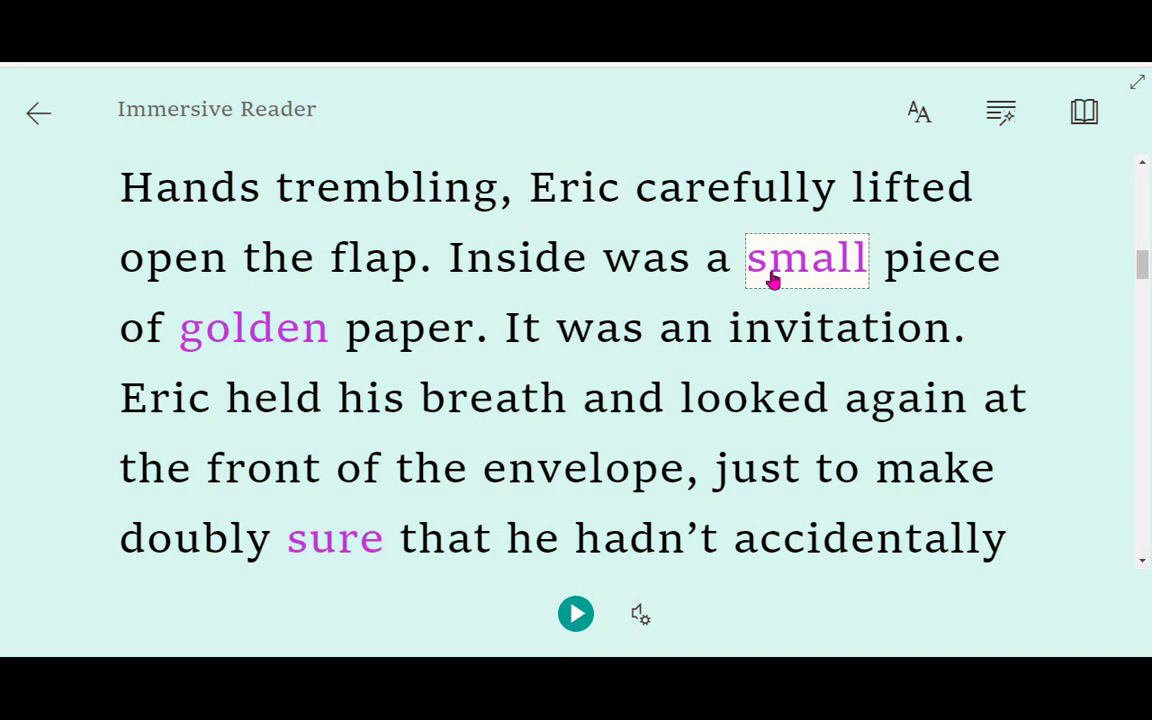
{"action": "left_click", "coordinate": [775, 265]}
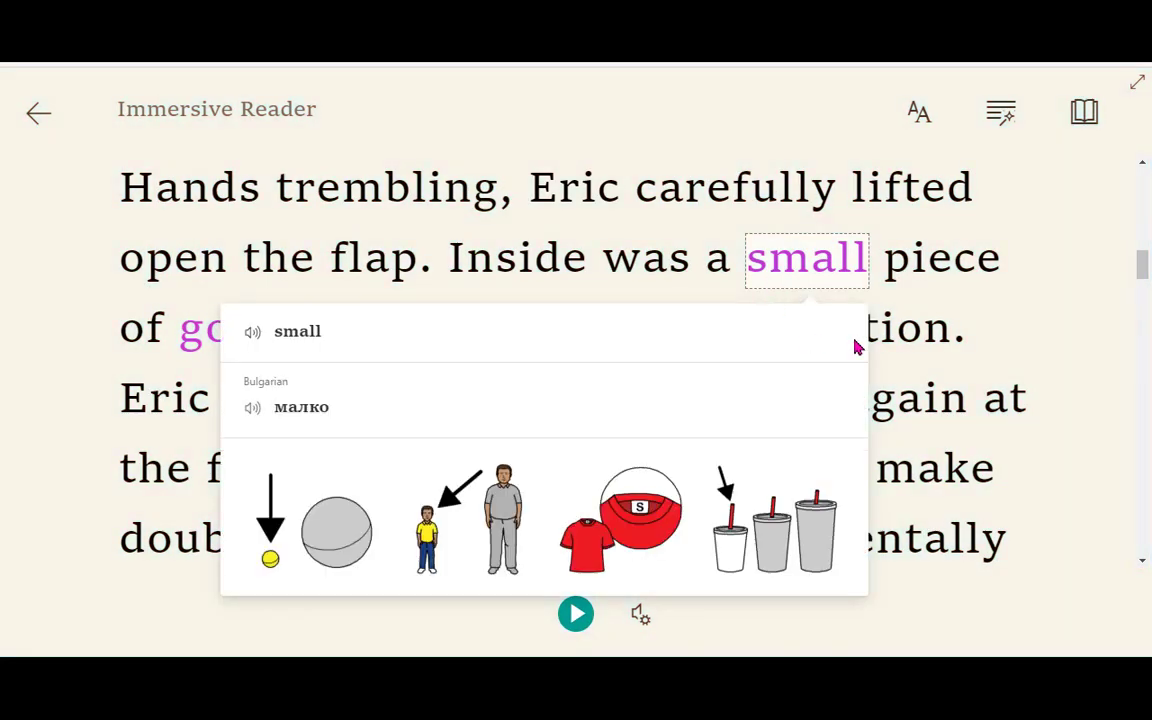
{"action": "left_click", "coordinate": [897, 343]}
{"action": "left_click", "coordinate": [877, 402]}
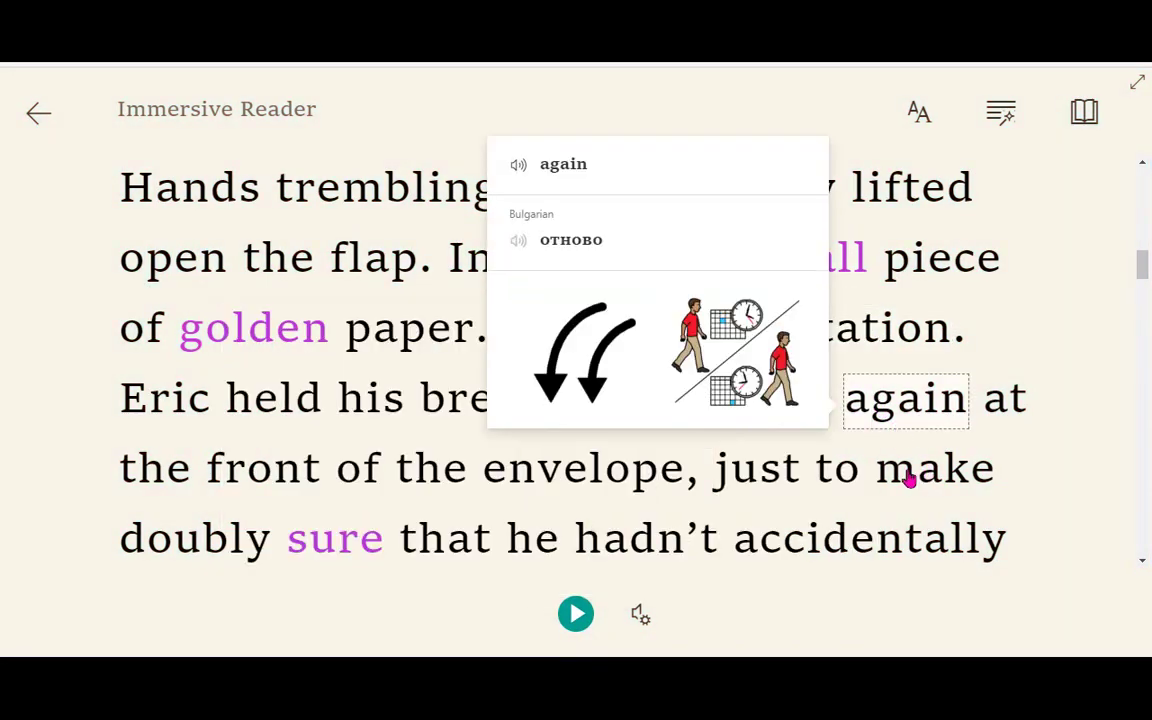
{"action": "left_click", "coordinate": [571, 481]}
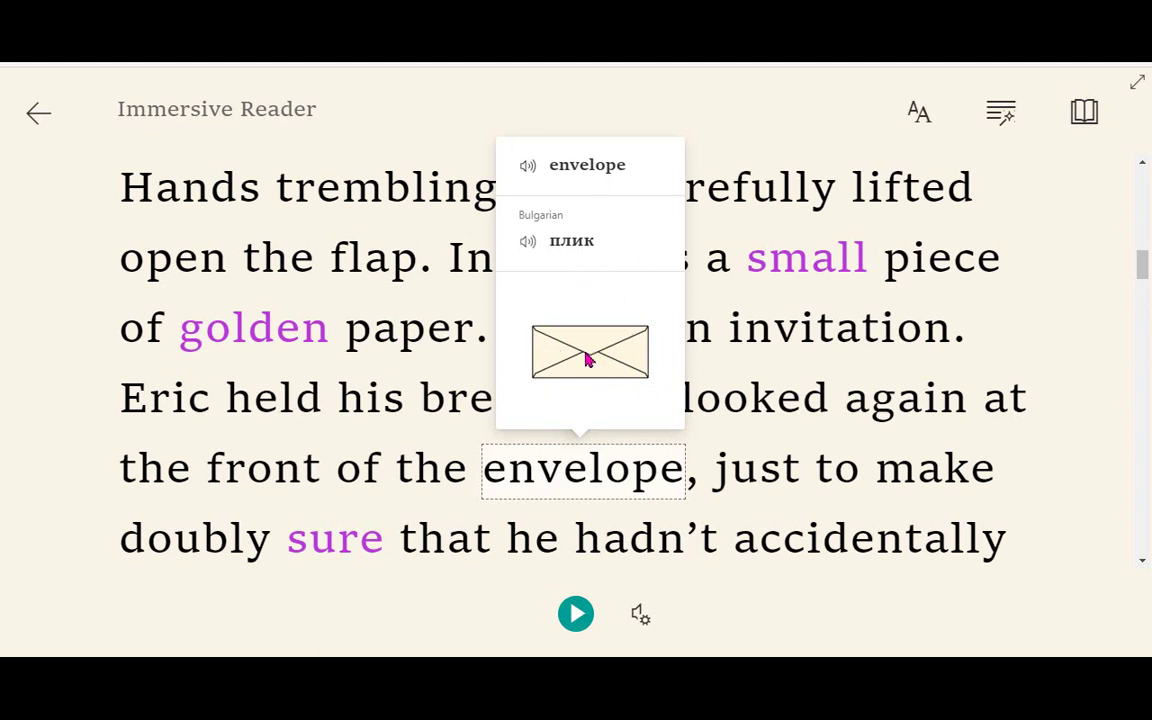
{"action": "left_click", "coordinate": [419, 213]}
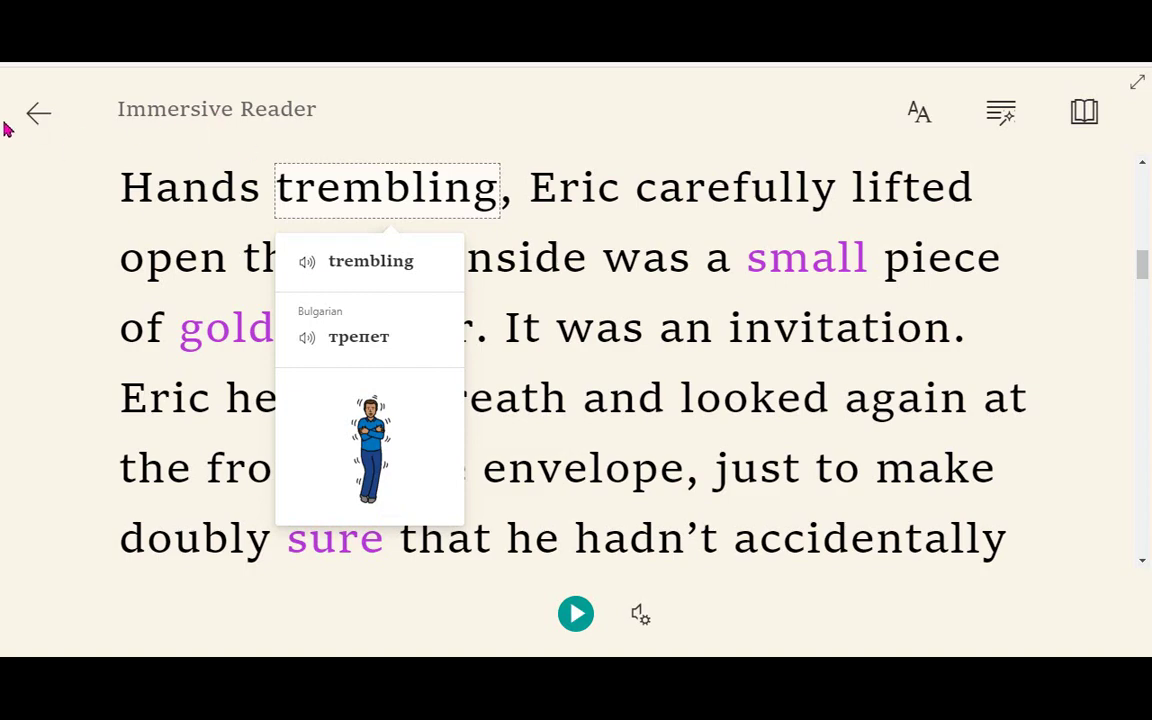
Leave Immersive Reader and open the document in the desktop version of Word.
{"action": "left_click", "coordinate": [38, 120]}
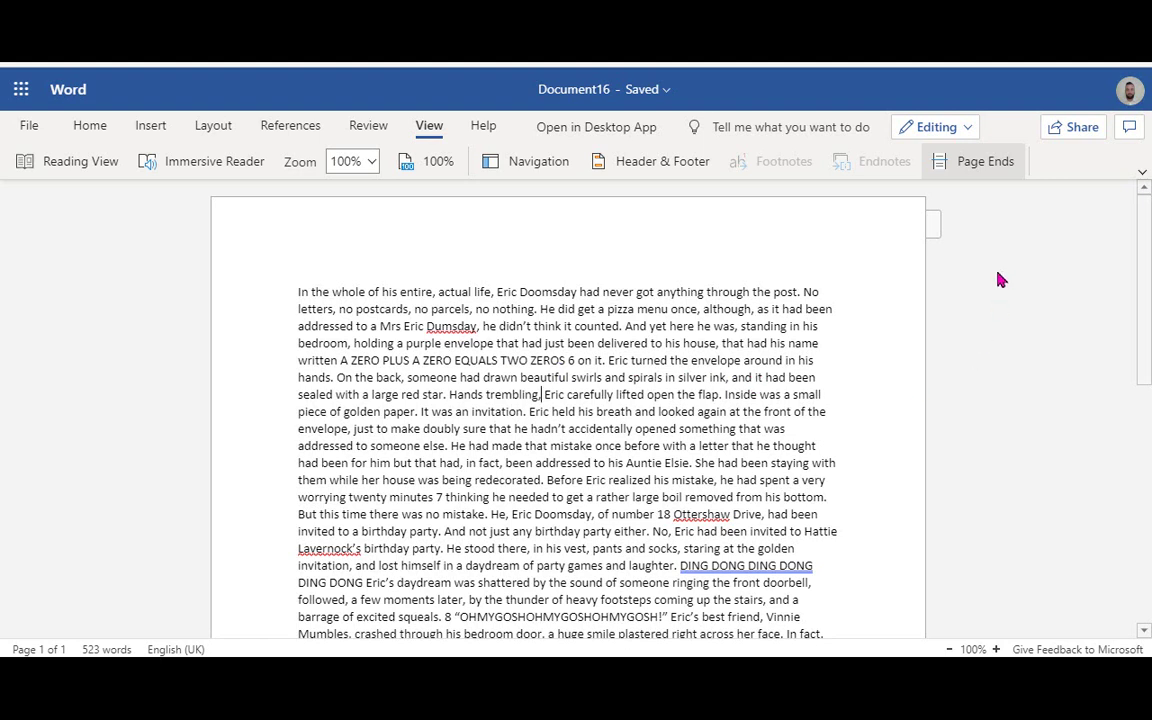
{"action": "left_click", "coordinate": [89, 126]}
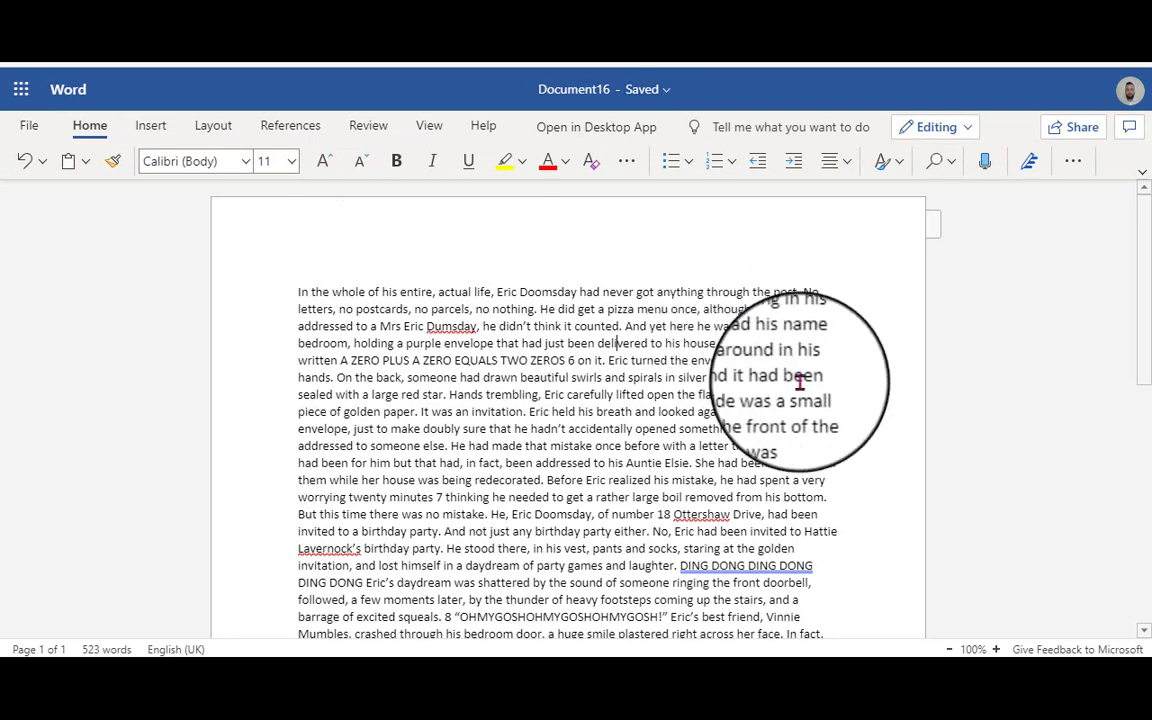
{"action": "left_click", "coordinate": [615, 137]}
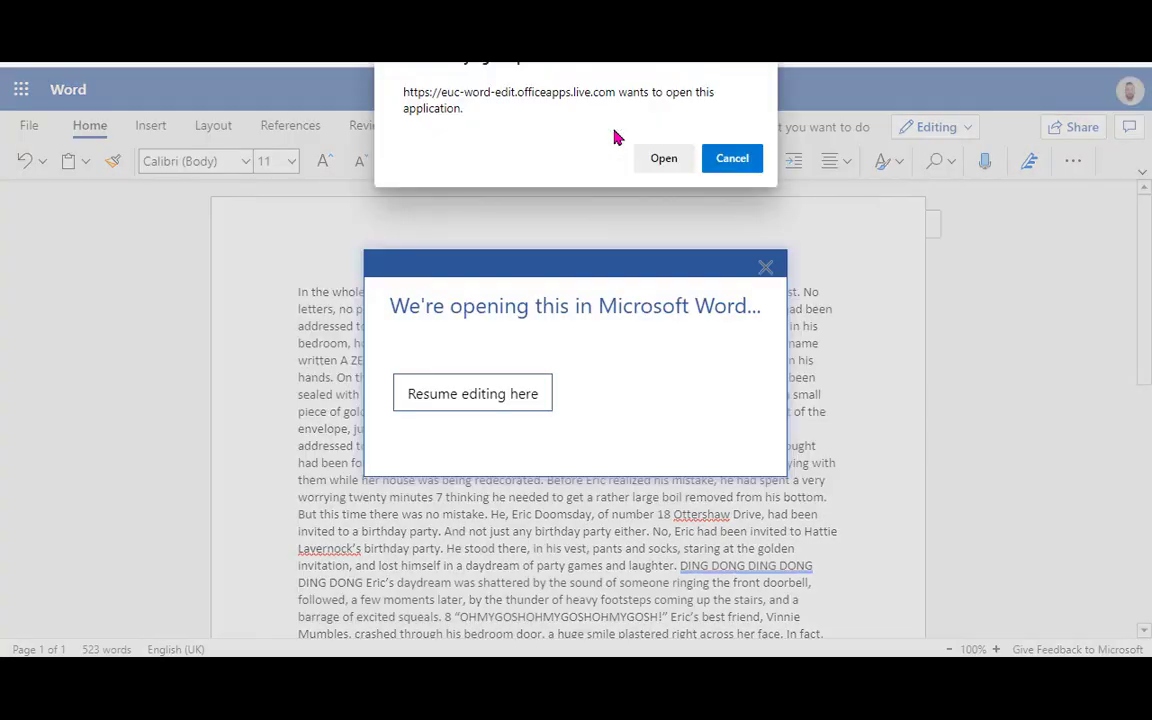
{"action": "left_click", "coordinate": [664, 160]}
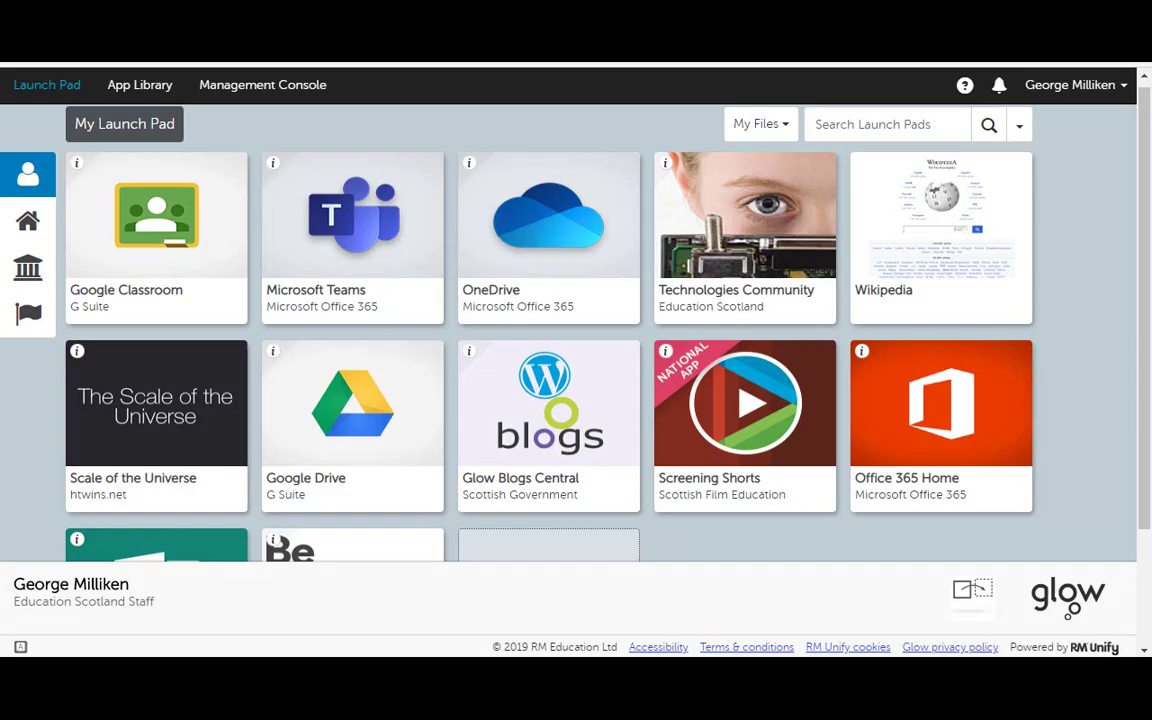
Start adding an app from the library to My Launch Pad.
{"action": "scroll", "coordinate": [1144, 386], "scroll_direction": "down", "scroll_amount": 2}
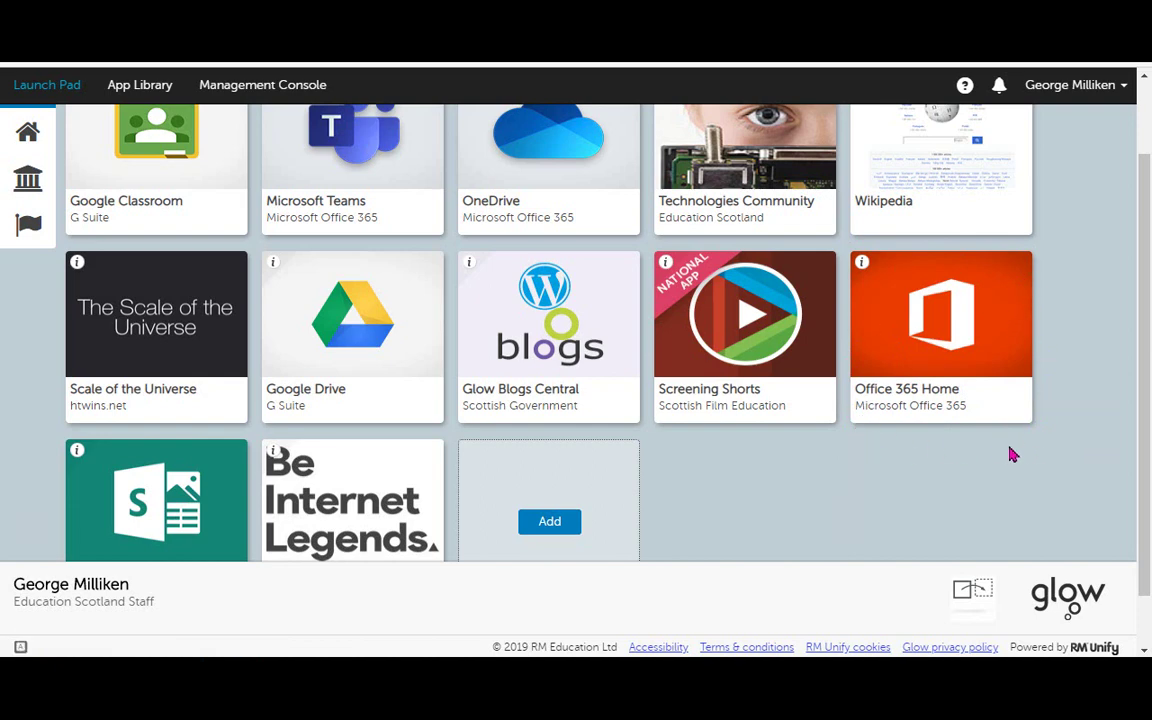
{"action": "left_click", "coordinate": [550, 521]}
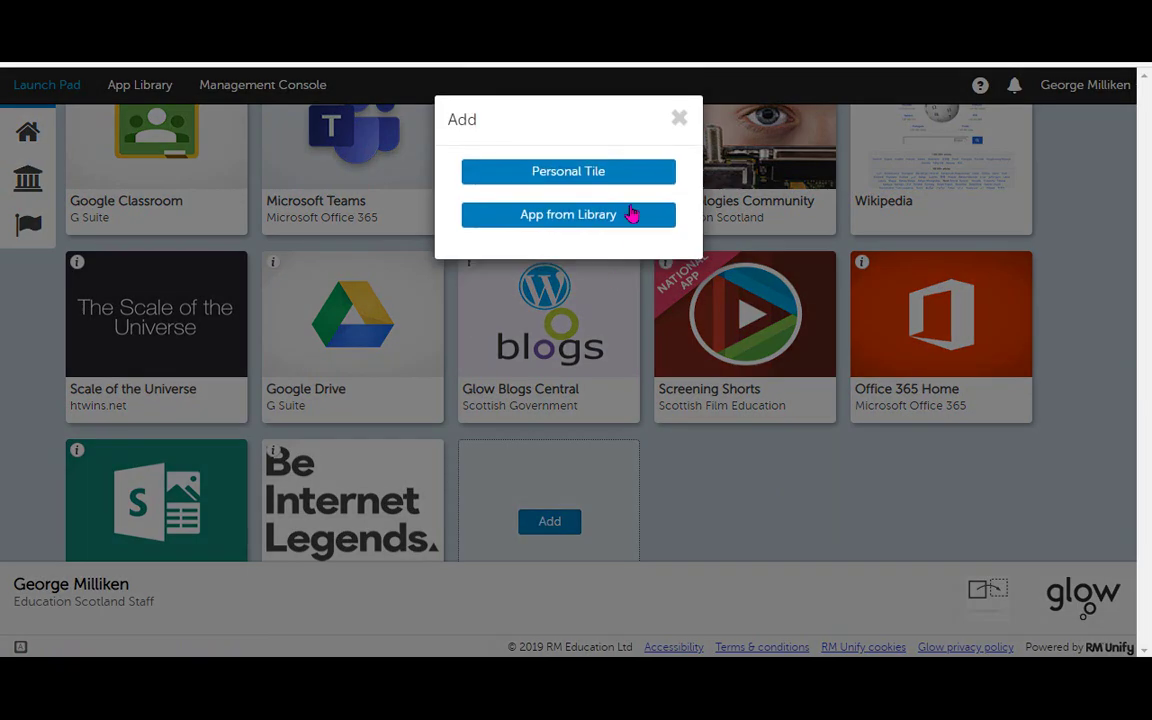
{"action": "left_click", "coordinate": [612, 222]}
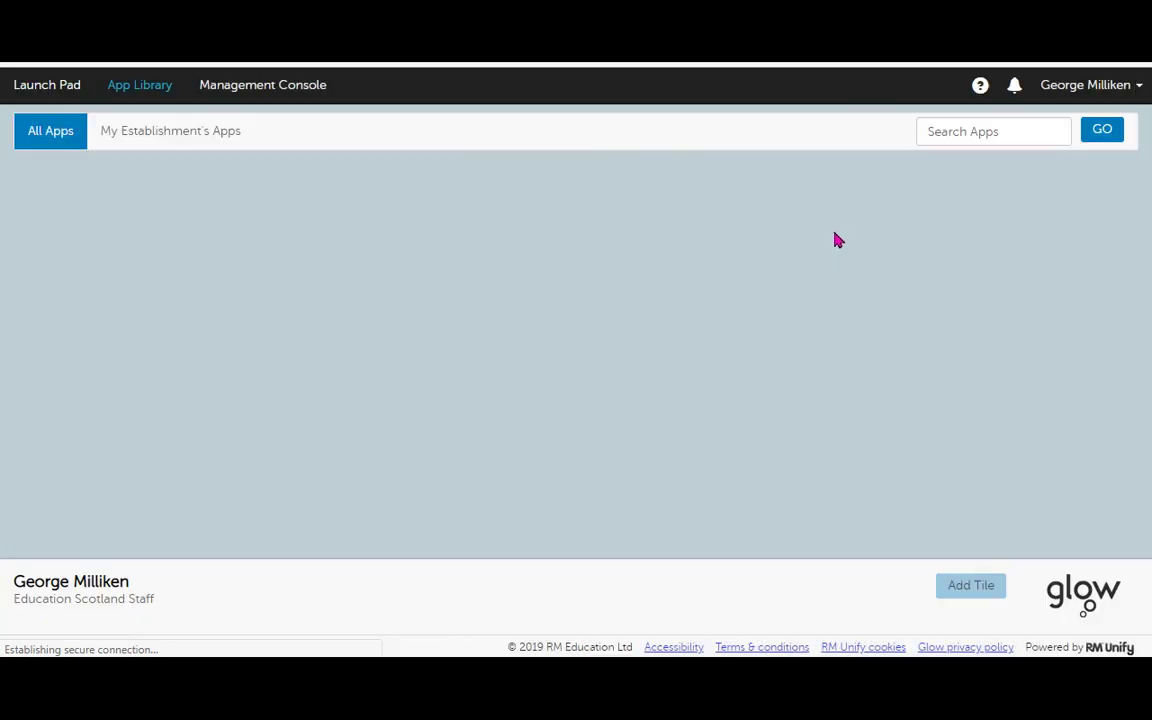
Search the App Library for o365 and for office, and look through the Office apps.
{"action": "left_click", "coordinate": [952, 139]}
{"action": "type", "text": "o365"}
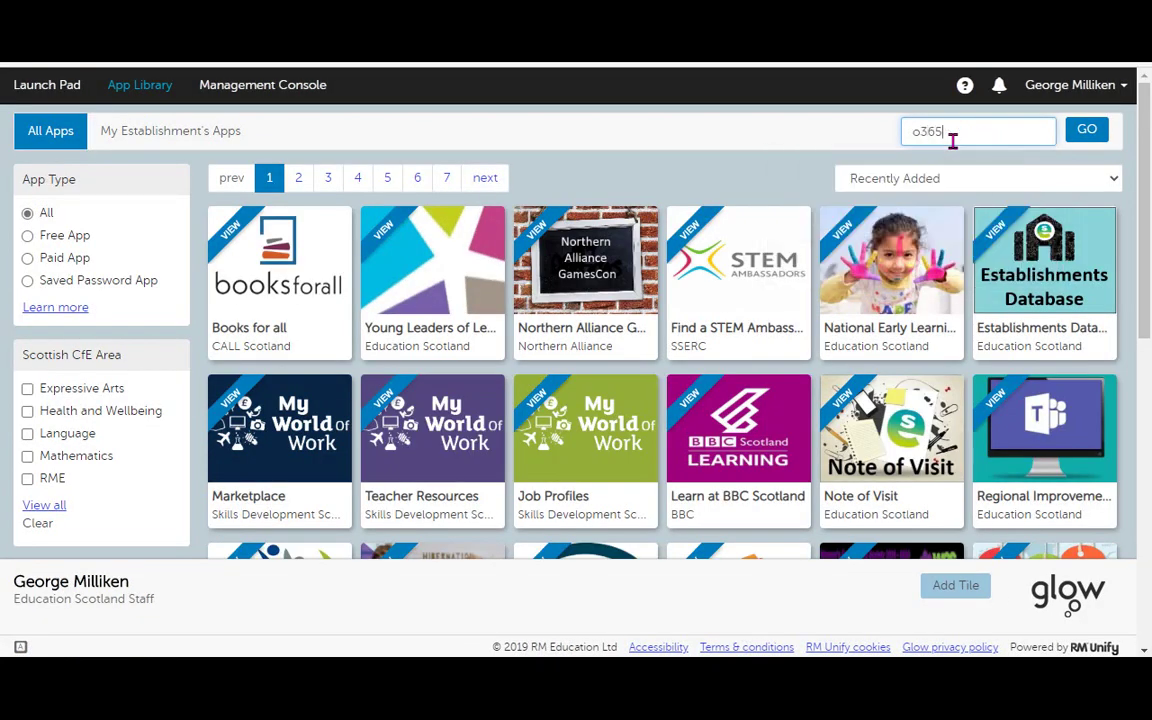
{"action": "key", "text": "Return"}
{"action": "double_click", "coordinate": [952, 139]}
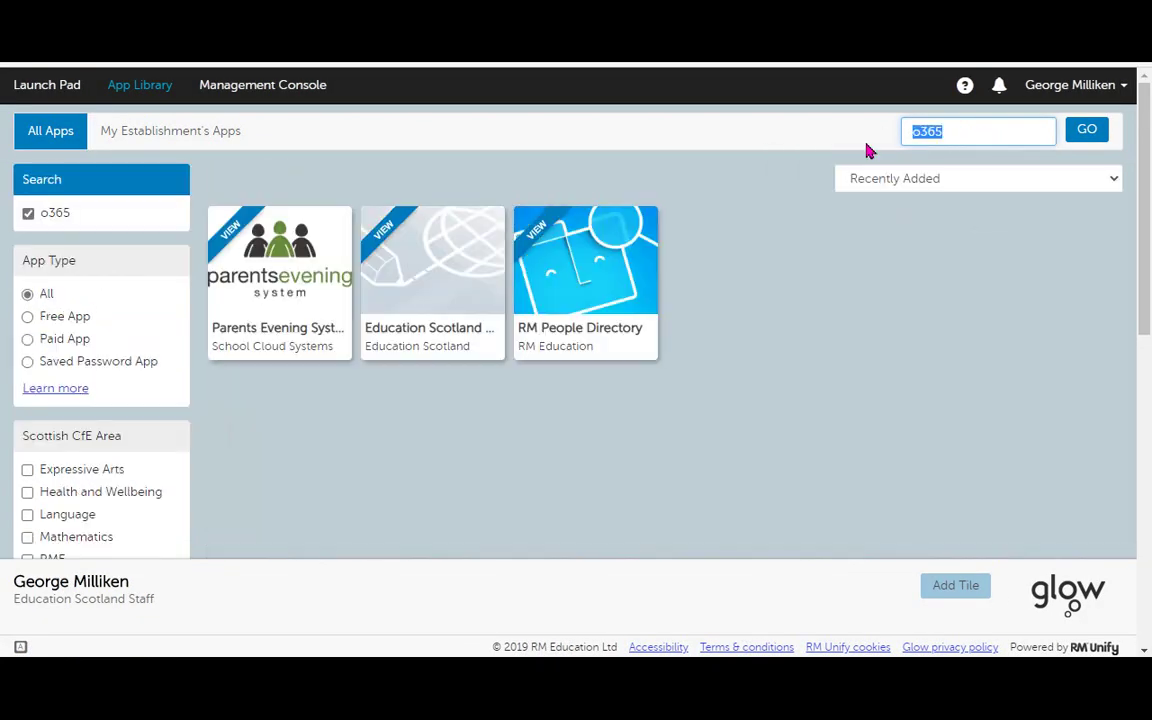
{"action": "type", "text": "office"}
{"action": "key", "text": "Return"}
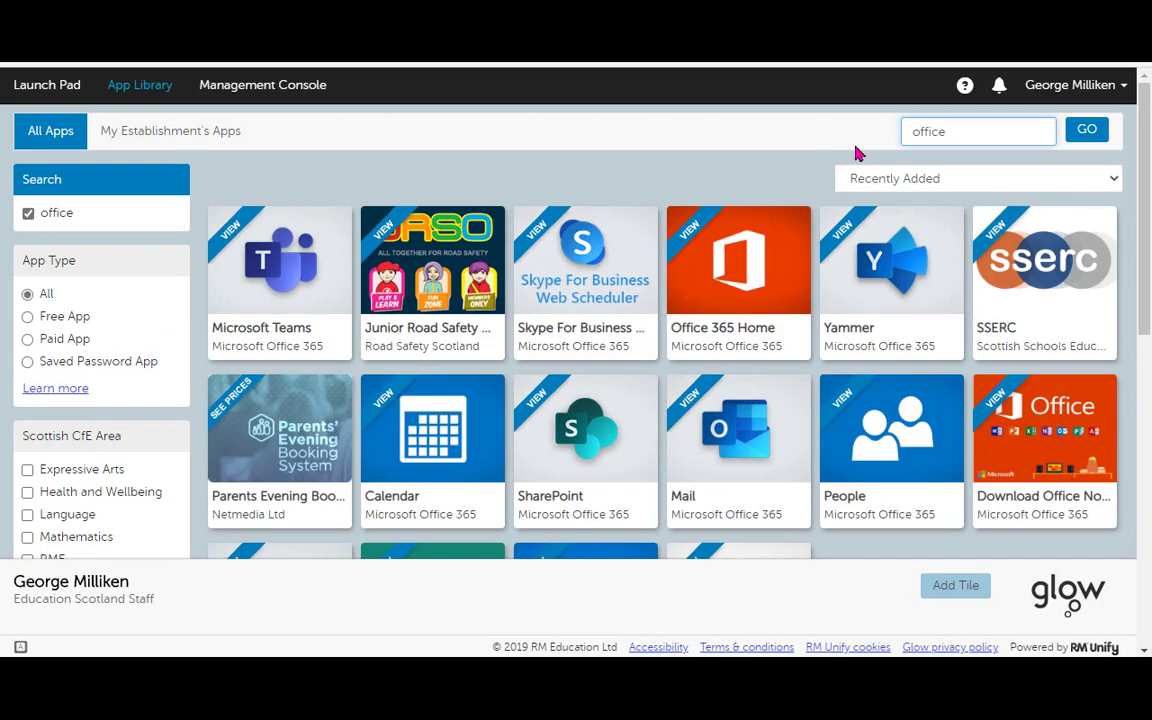
{"action": "scroll", "coordinate": [1060, 456], "scroll_direction": "down", "scroll_amount": 2}
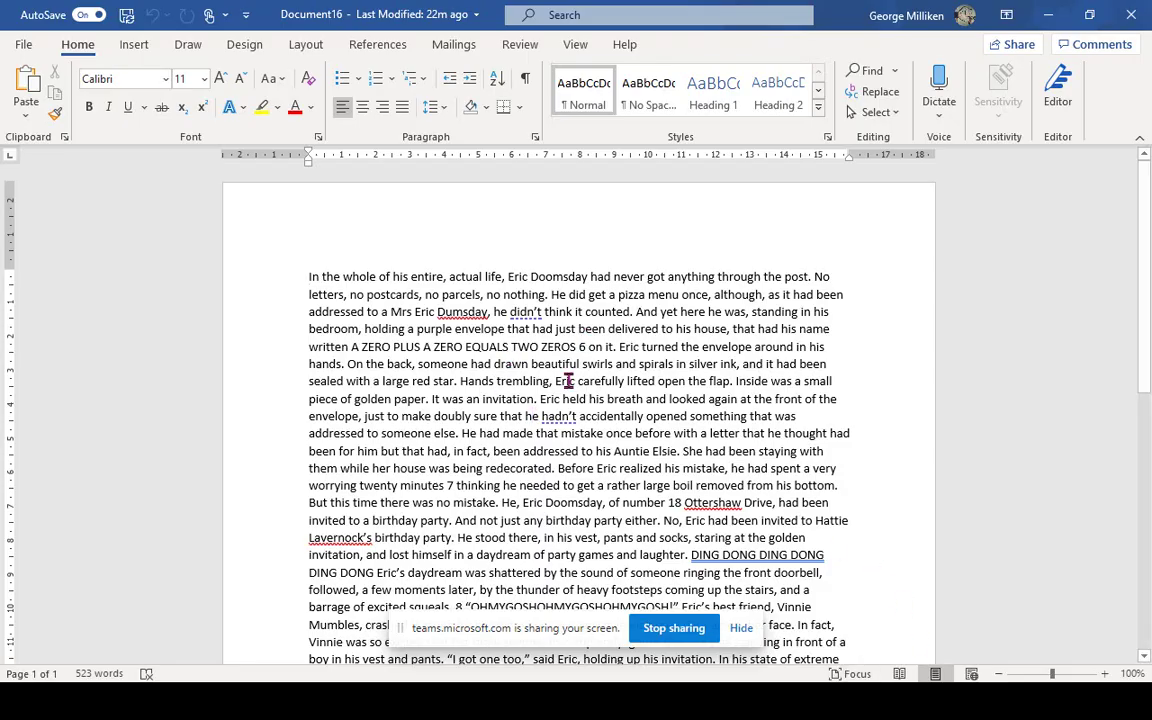
In the desktop Word document, look up the main character's first name and the word anything in the Thesaurus.
{"action": "left_click", "coordinate": [568, 381]}
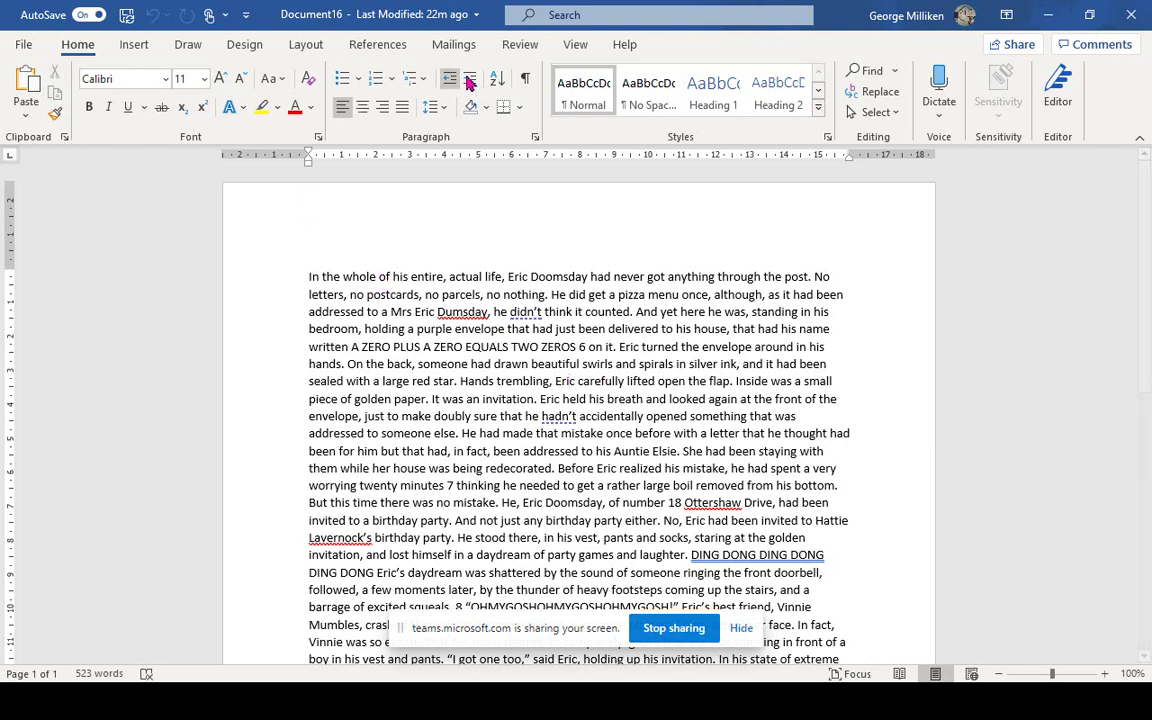
{"action": "left_click", "coordinate": [520, 47]}
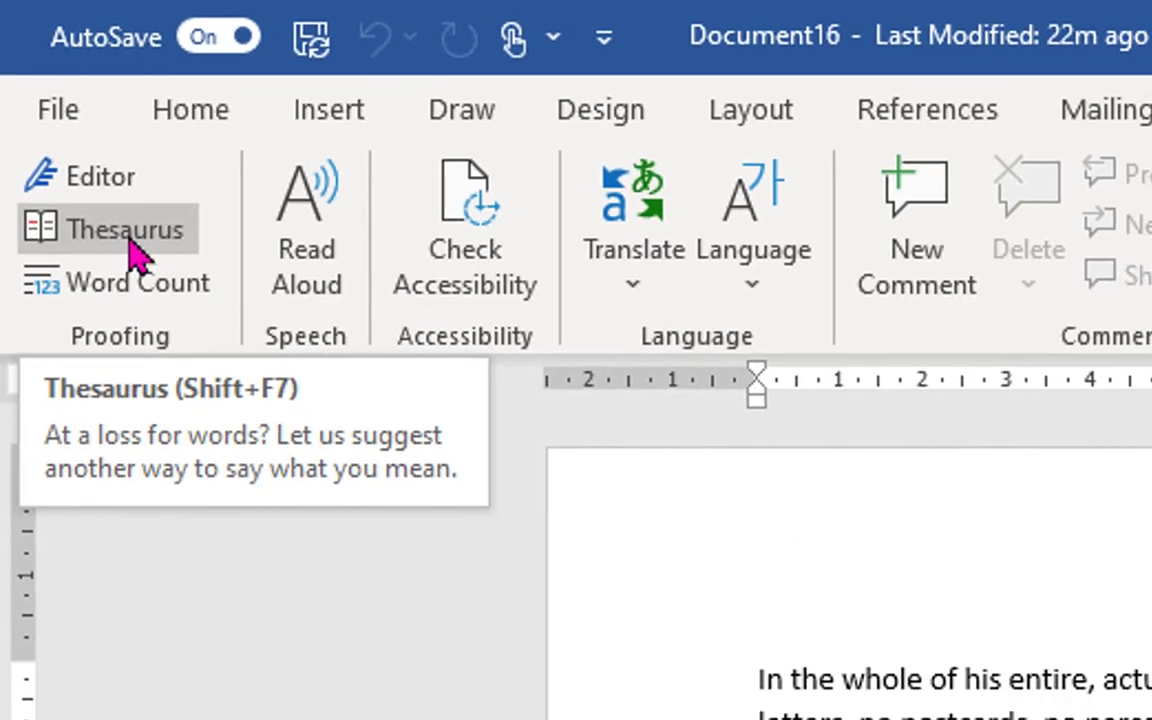
{"action": "left_click", "coordinate": [145, 270]}
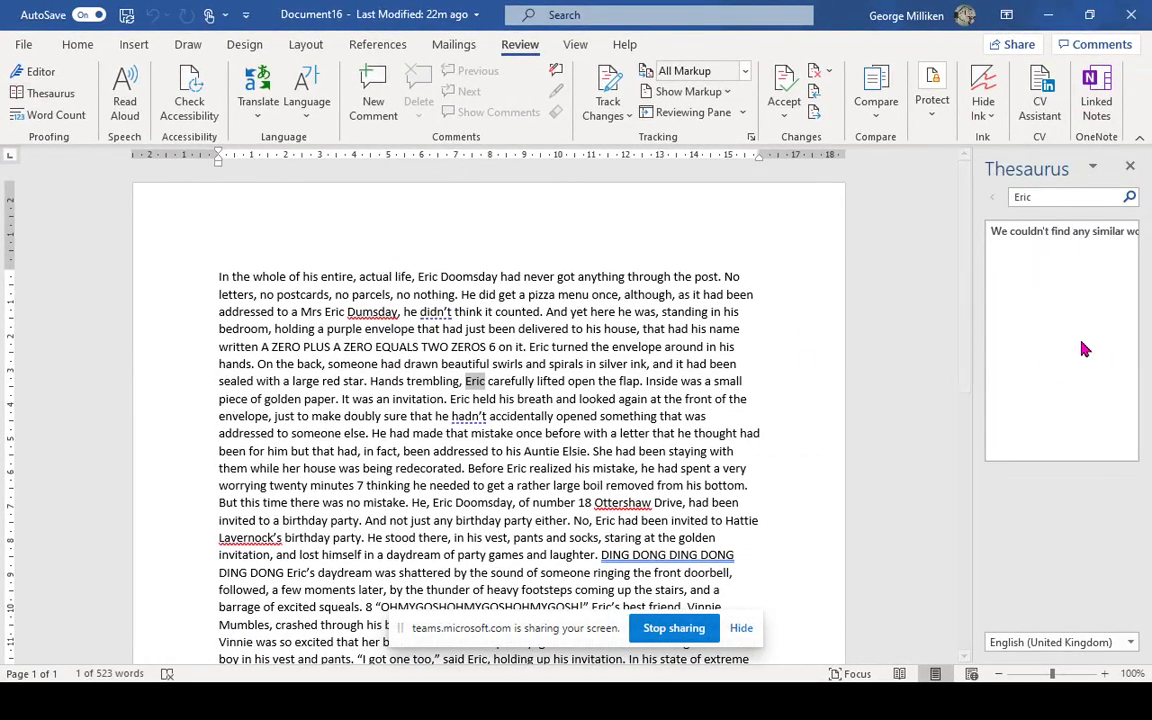
{"action": "double_click", "coordinate": [600, 277]}
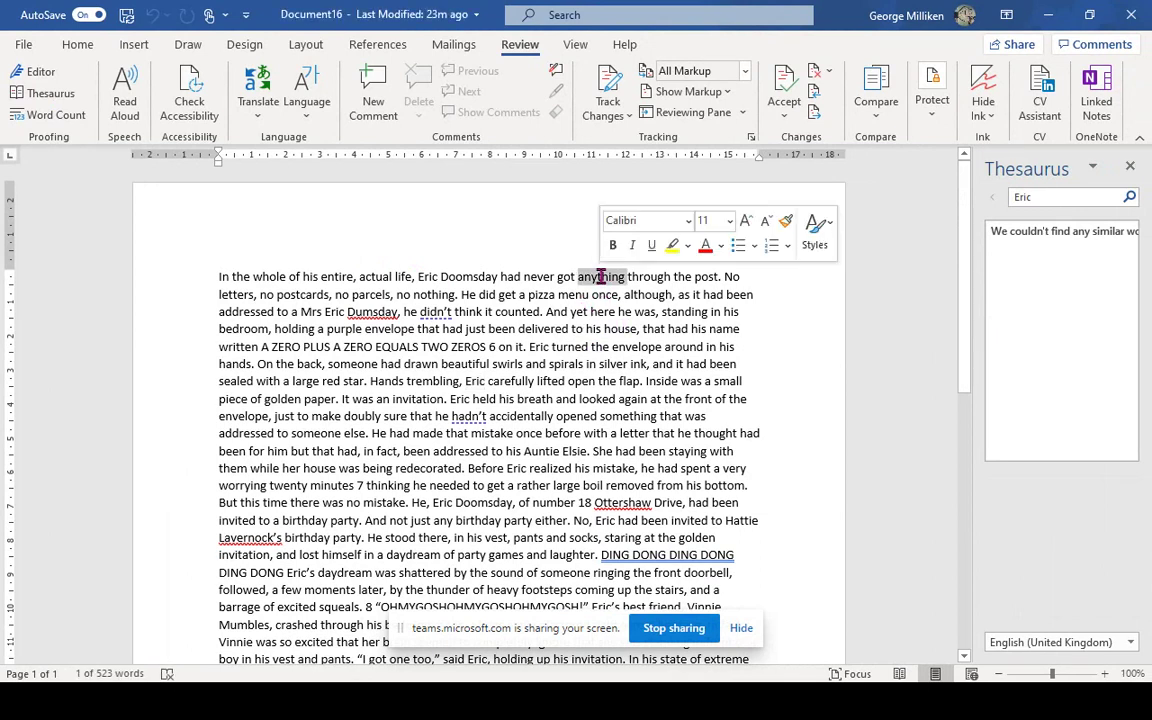
{"action": "left_click", "coordinate": [44, 96]}
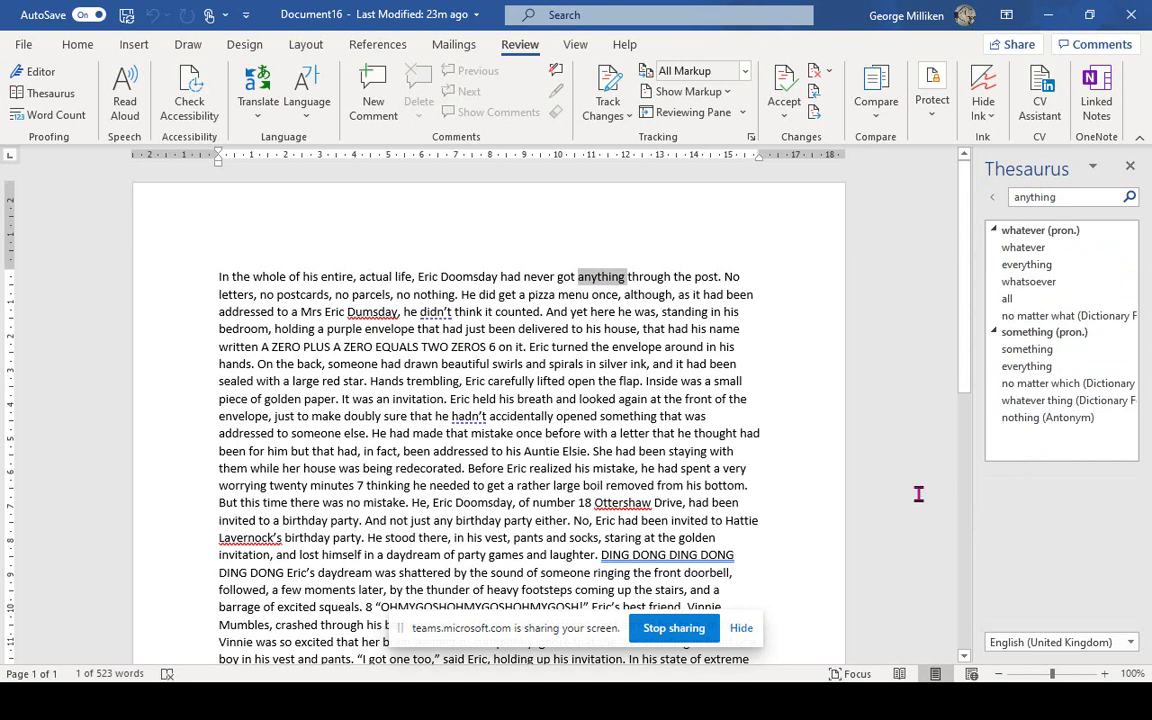
Look up the word turned in the Thesaurus, browse its synonyms and stop sharing the screen.
{"action": "double_click", "coordinate": [571, 347]}
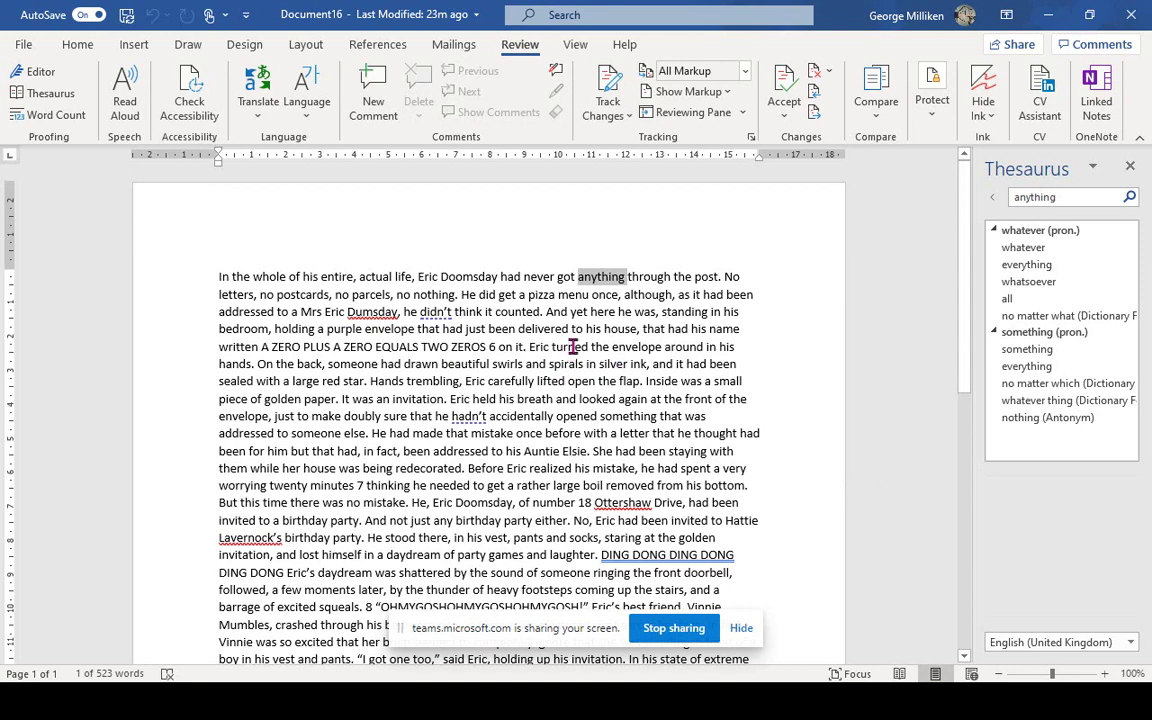
{"action": "left_click", "coordinate": [45, 95]}
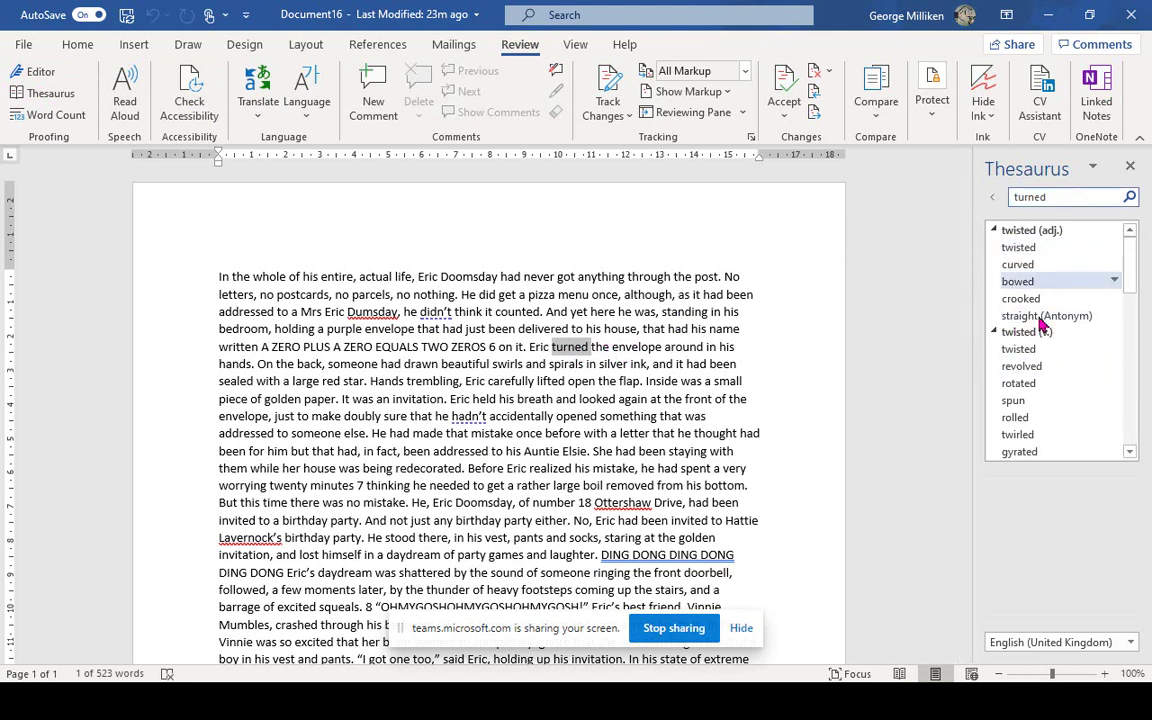
{"action": "scroll", "coordinate": [1040, 330], "scroll_direction": "down", "scroll_amount": 5}
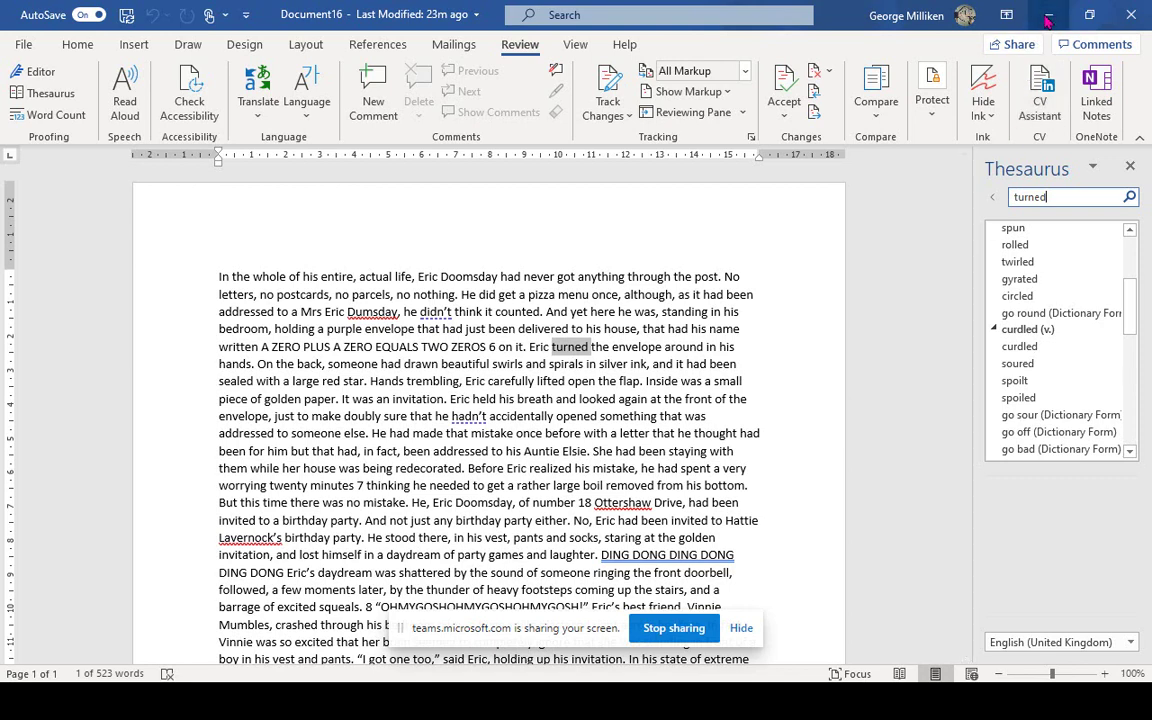
{"action": "left_click", "coordinate": [673, 628]}
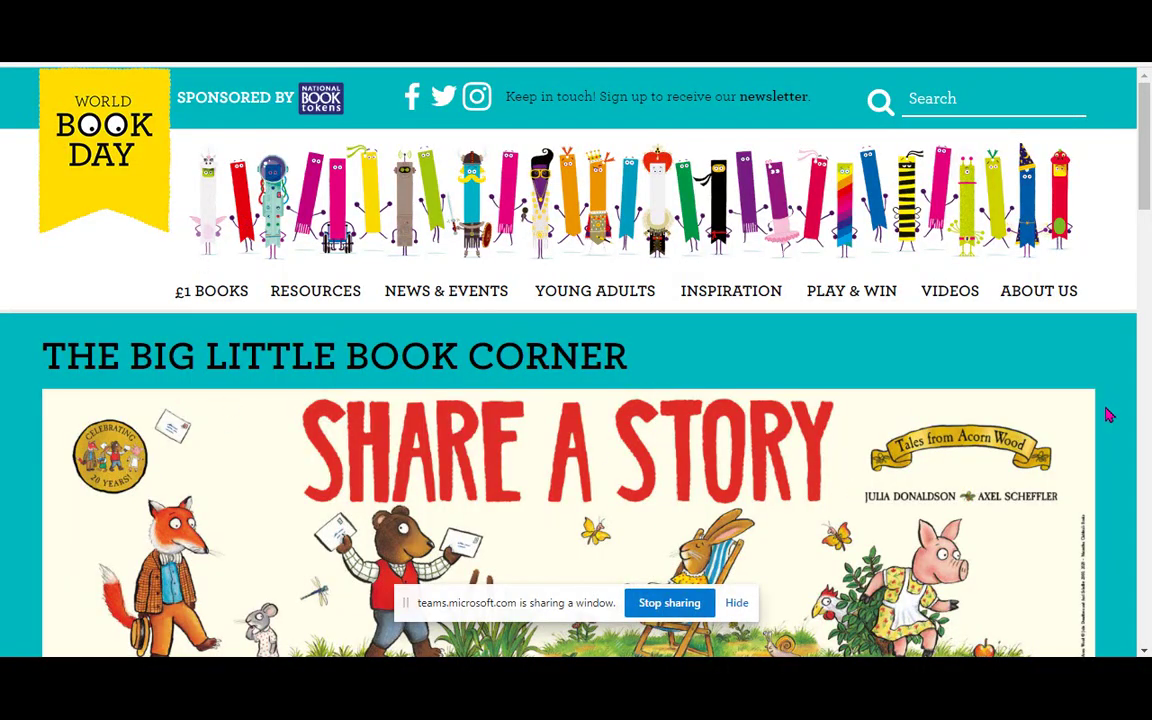
On the World Book Day site, open the Counting video book from The Big Little Book Corner and look over its page.
{"action": "scroll", "coordinate": [1108, 415], "scroll_direction": "down", "scroll_amount": 5}
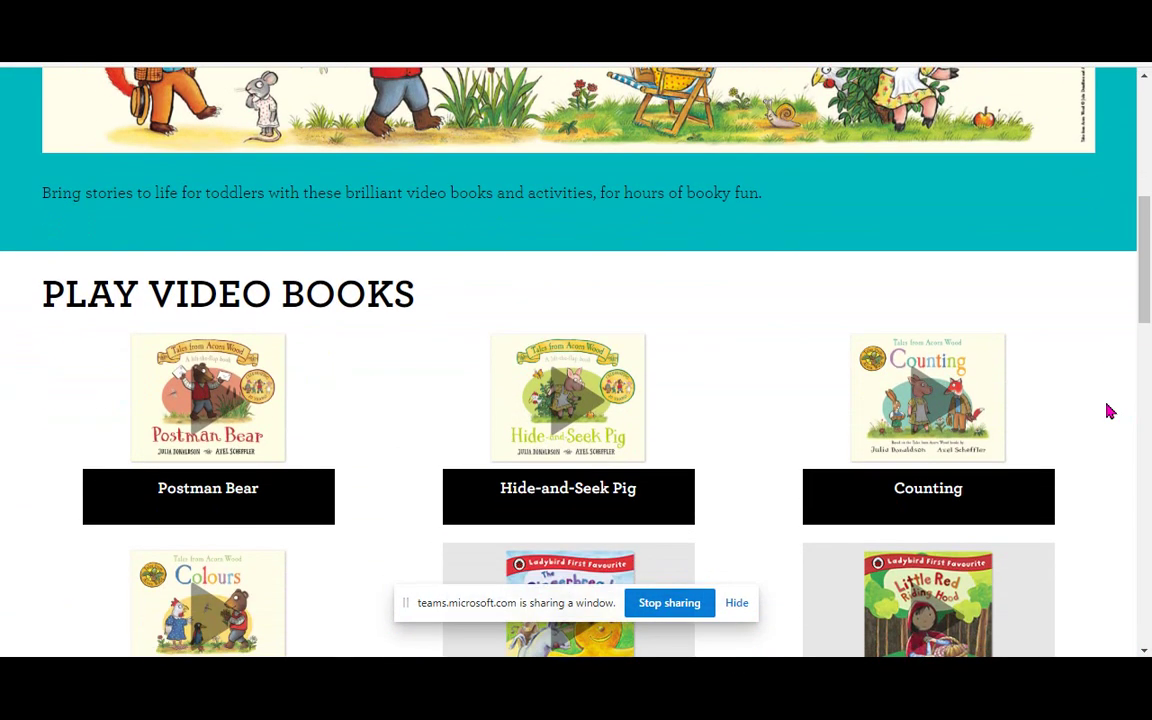
{"action": "scroll", "coordinate": [1108, 411], "scroll_direction": "down", "scroll_amount": 1}
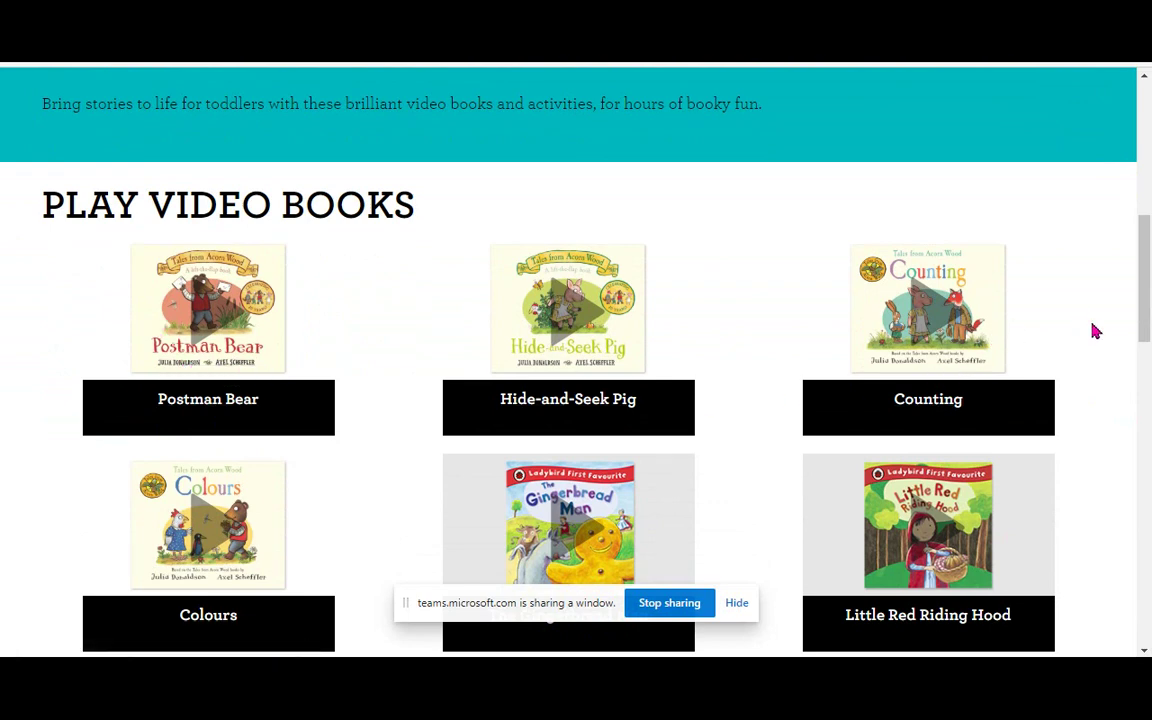
{"action": "left_click", "coordinate": [842, 292]}
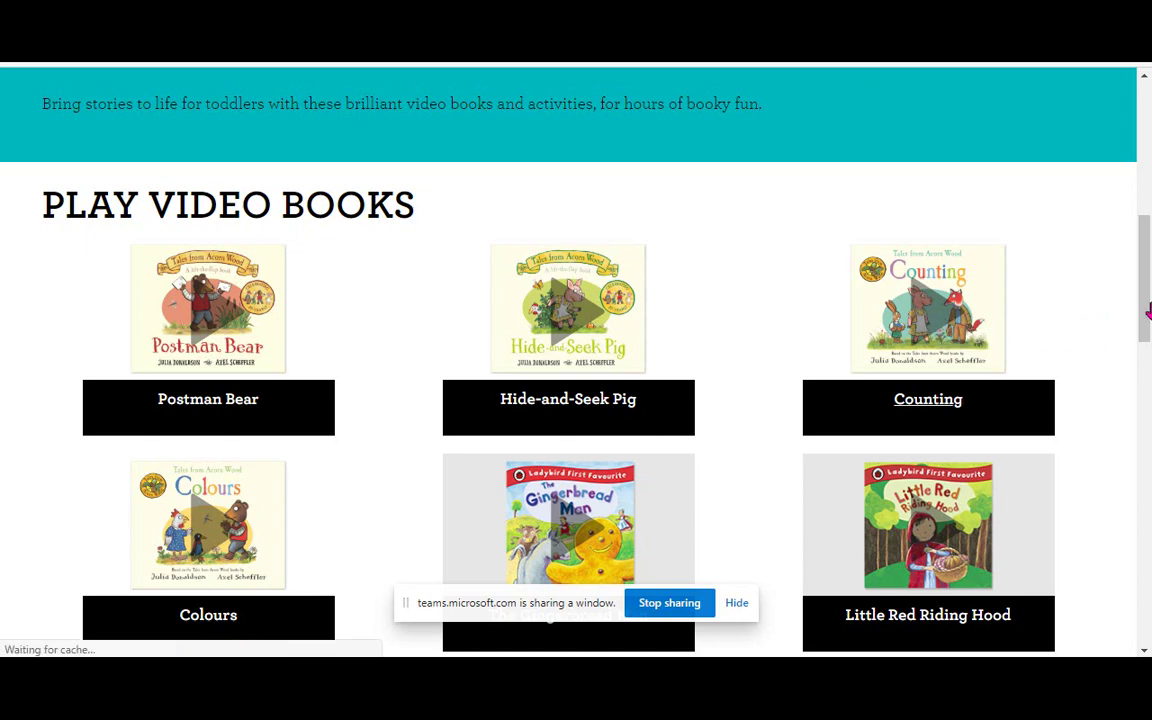
{"action": "scroll", "coordinate": [1090, 473], "scroll_direction": "down", "scroll_amount": 3}
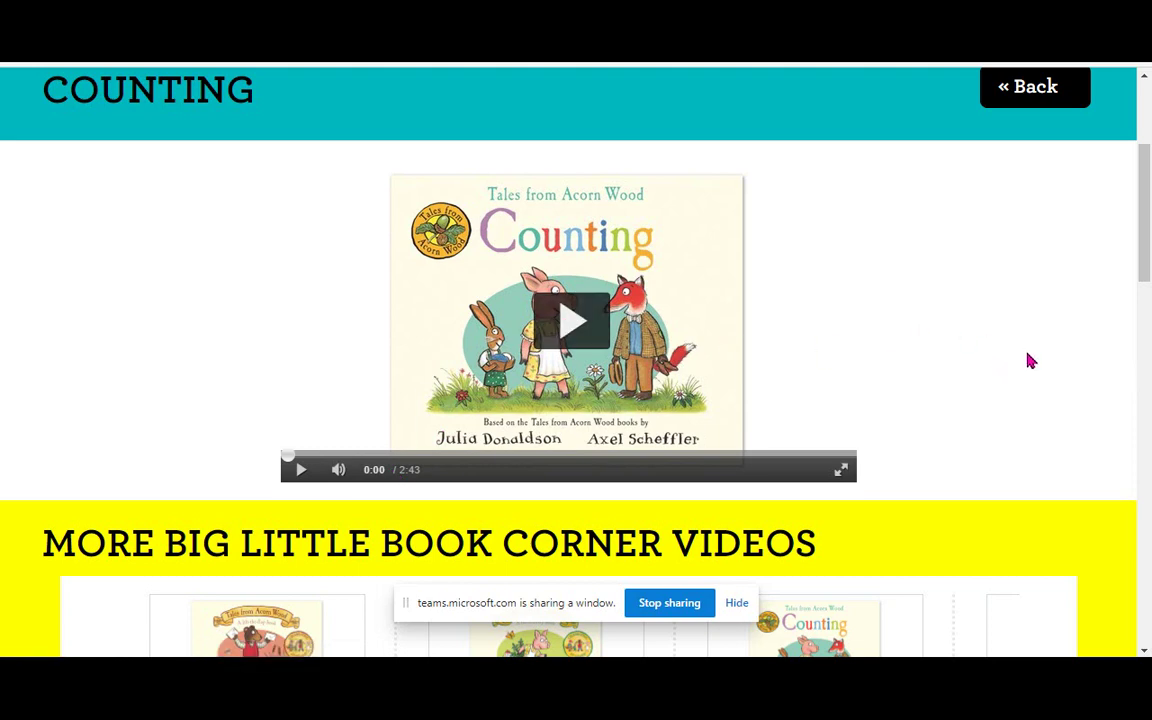
{"action": "scroll", "coordinate": [1080, 300], "scroll_direction": "down", "scroll_amount": 2}
{"action": "scroll", "coordinate": [1044, 244], "scroll_direction": "up", "scroll_amount": 3}
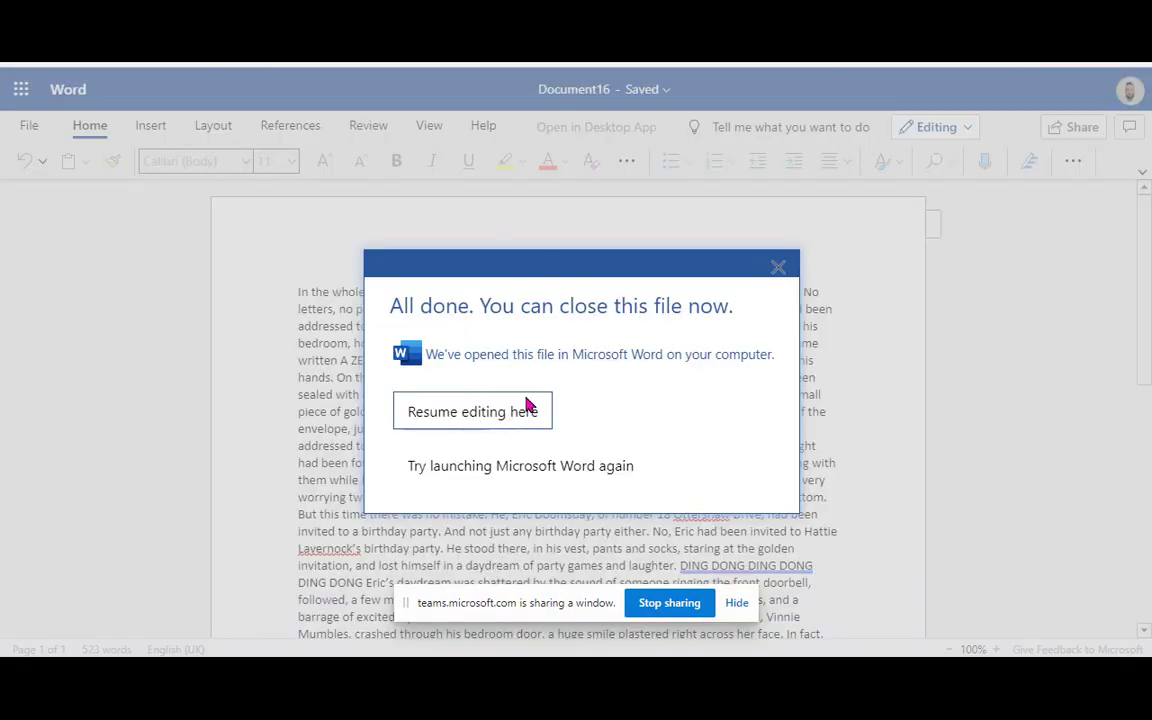
Resume editing Document16 in Word for the web and place the cursor below the World Book Day link.
{"action": "left_click", "coordinate": [527, 406]}
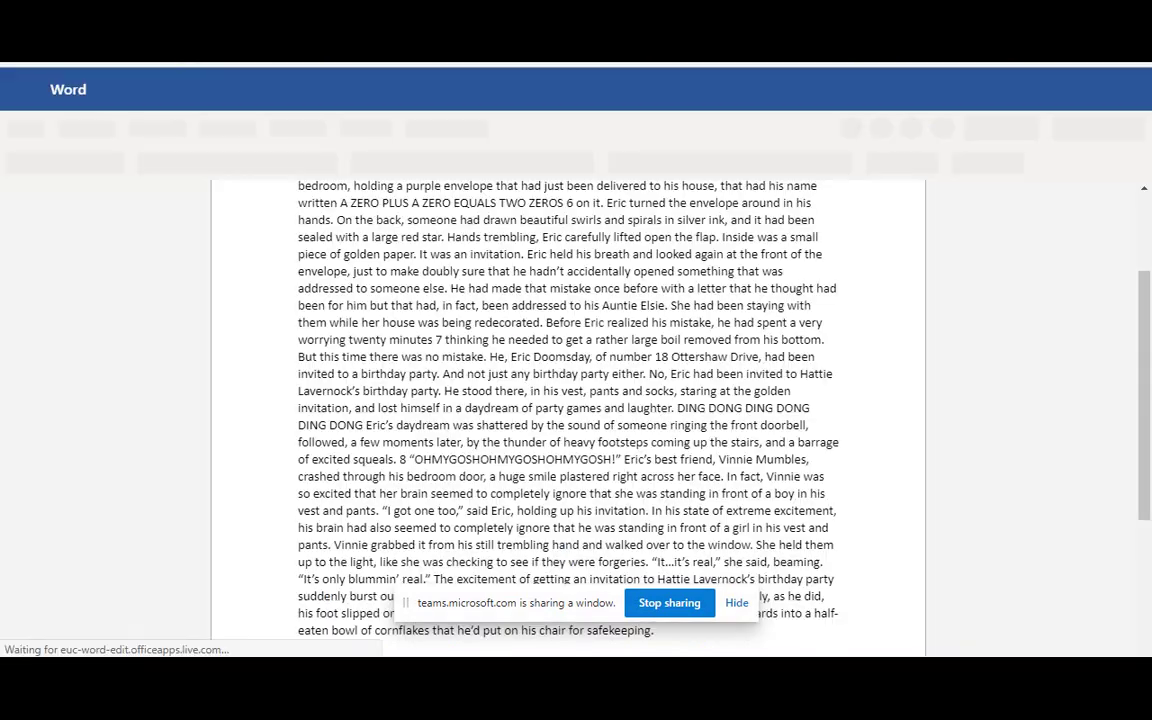
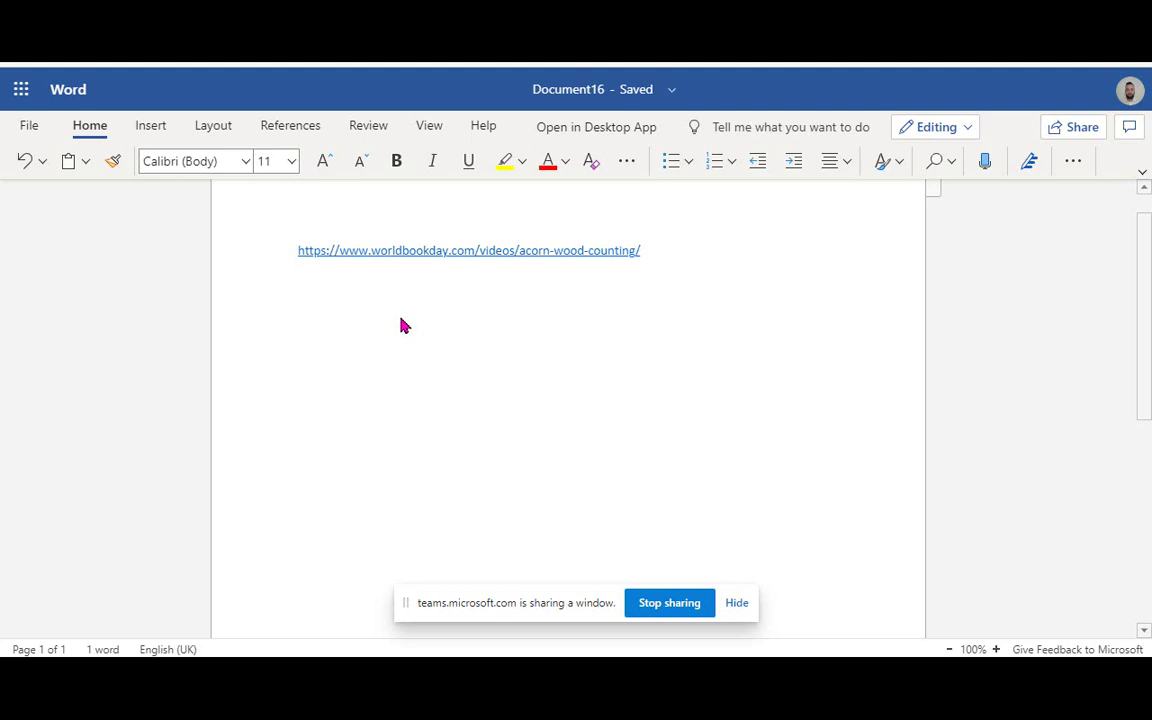
{"action": "left_click", "coordinate": [366, 280]}
Switch back to the World Book Day Counting page and look over its video and related videos.
{"action": "key", "text": "ctrl+Tab"}
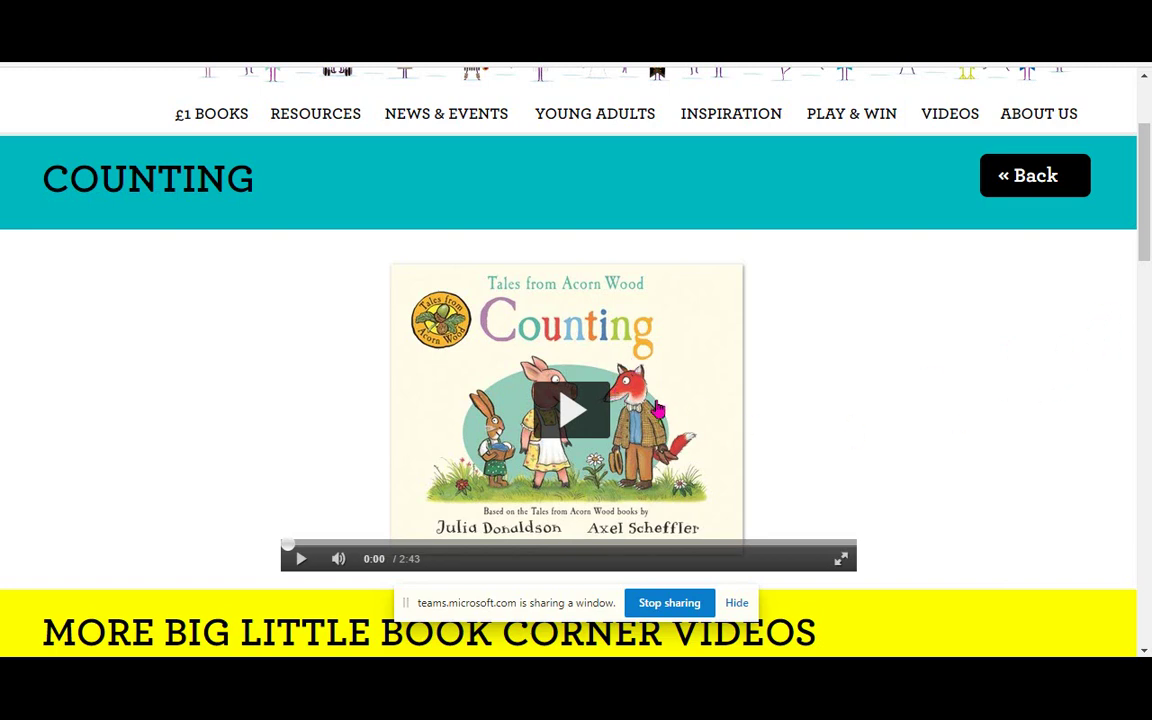
{"action": "scroll", "coordinate": [1105, 340], "scroll_direction": "down", "scroll_amount": 5}
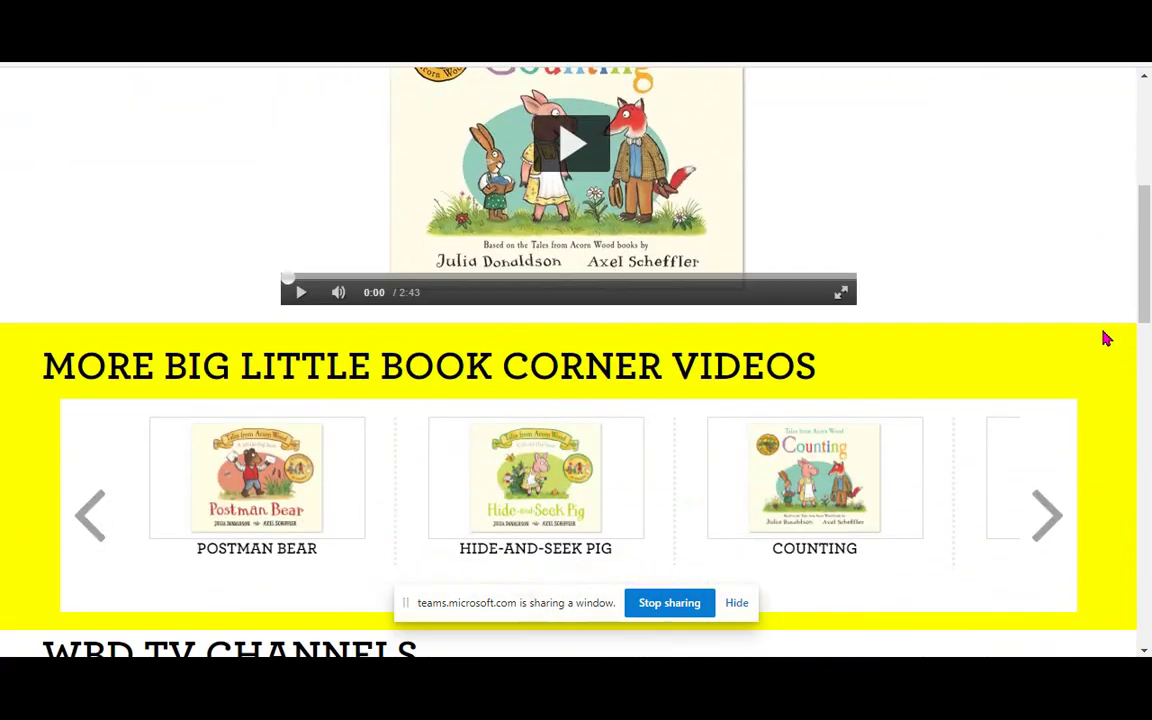
{"action": "scroll", "coordinate": [1105, 340], "scroll_direction": "up", "scroll_amount": 8}
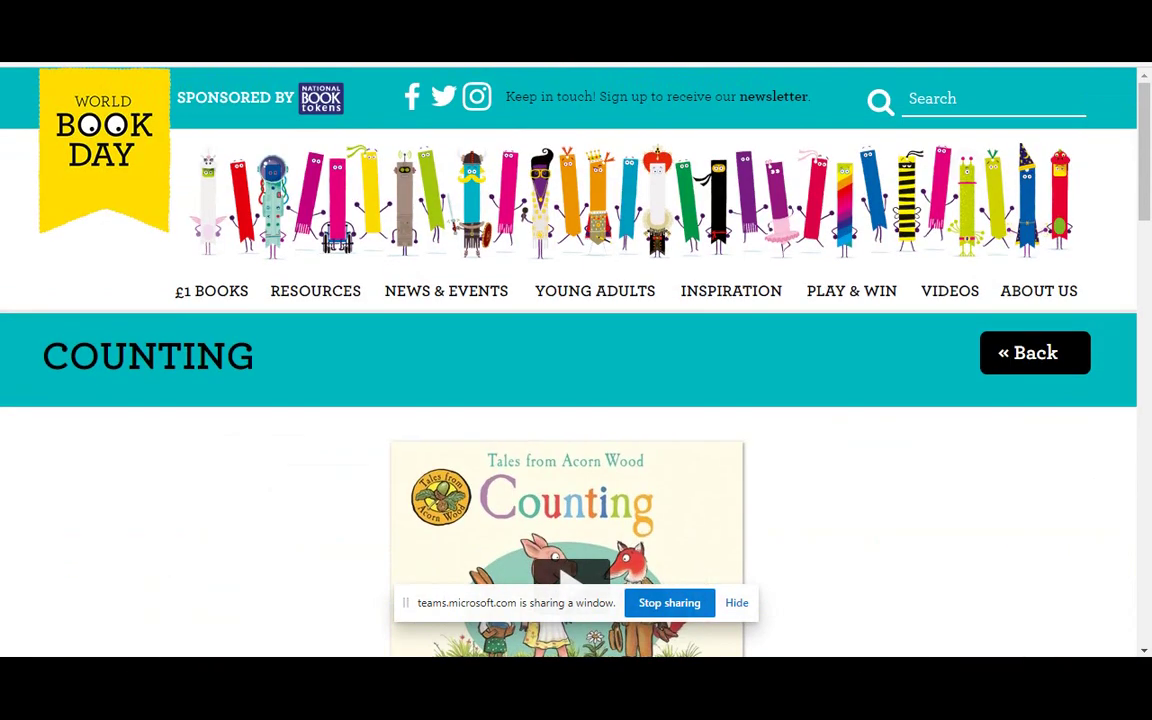
Switch to the BBC Bitesize Natural resources lesson and read its home learning focus, explanation, animation and UK resources sections.
{"action": "key", "text": "ctrl+Tab"}
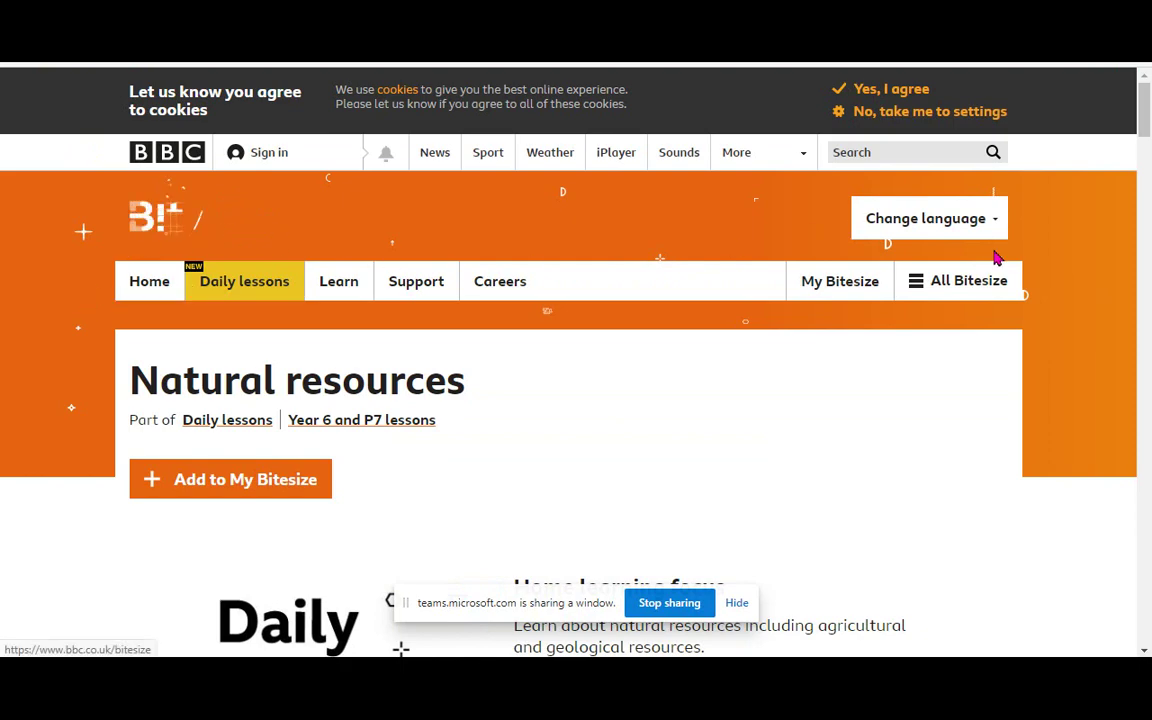
{"action": "scroll", "coordinate": [1091, 248], "scroll_direction": "down", "scroll_amount": 2}
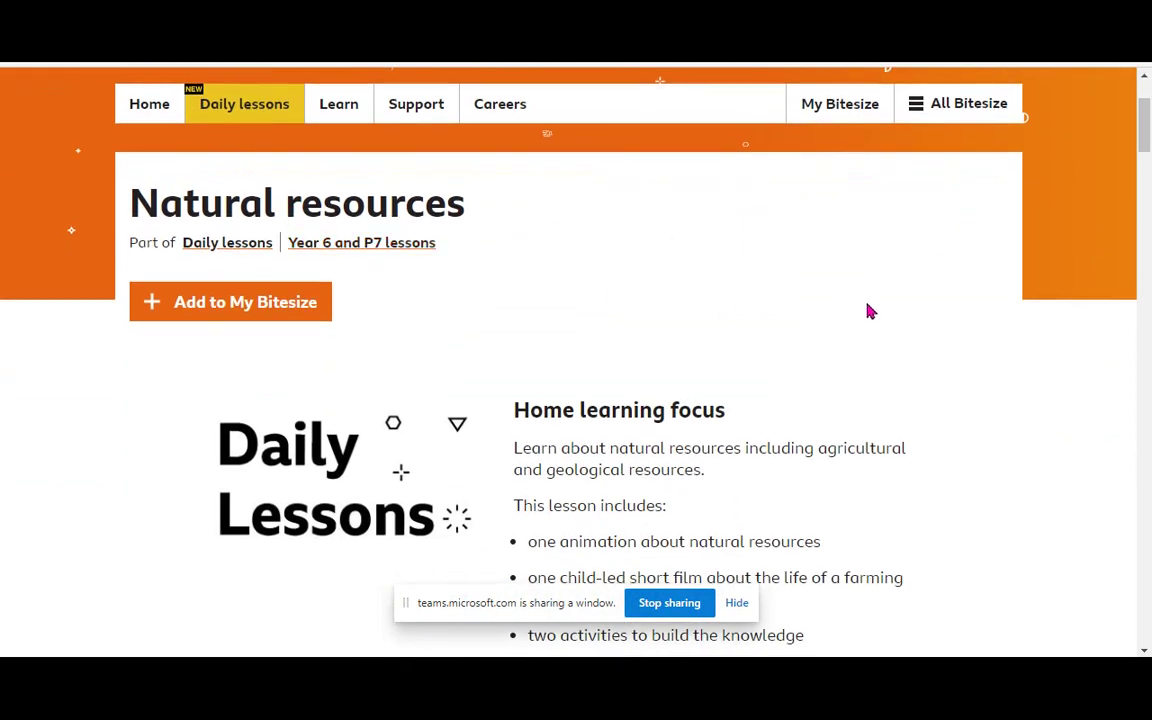
{"action": "scroll", "coordinate": [852, 326], "scroll_direction": "down", "scroll_amount": 2}
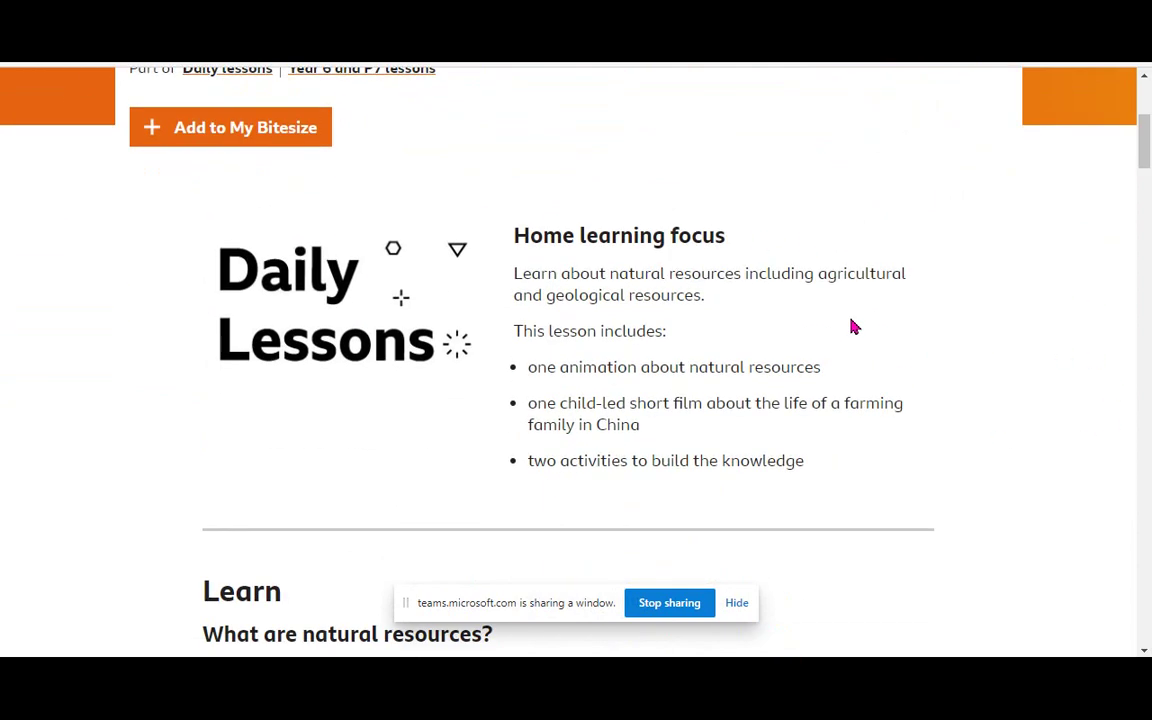
{"action": "scroll", "coordinate": [884, 306], "scroll_direction": "down", "scroll_amount": 6}
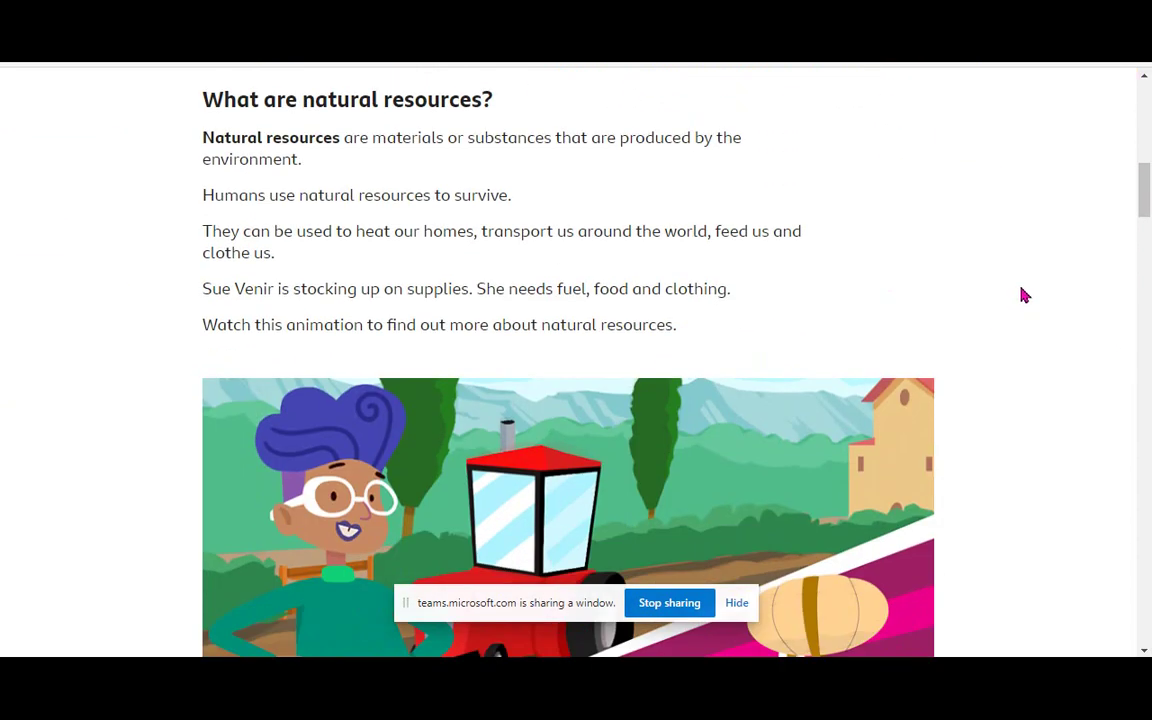
{"action": "scroll", "coordinate": [1022, 294], "scroll_direction": "up", "scroll_amount": 1}
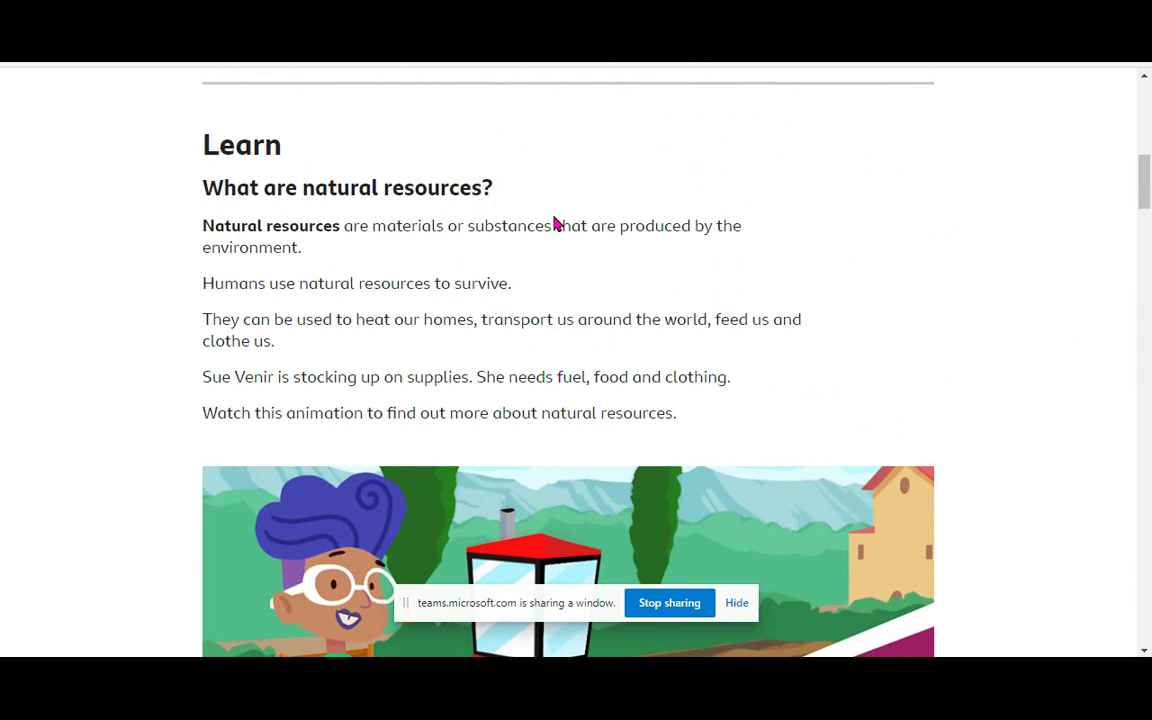
{"action": "scroll", "coordinate": [555, 220], "scroll_direction": "up", "scroll_amount": 1}
{"action": "scroll", "coordinate": [614, 250], "scroll_direction": "down", "scroll_amount": 1}
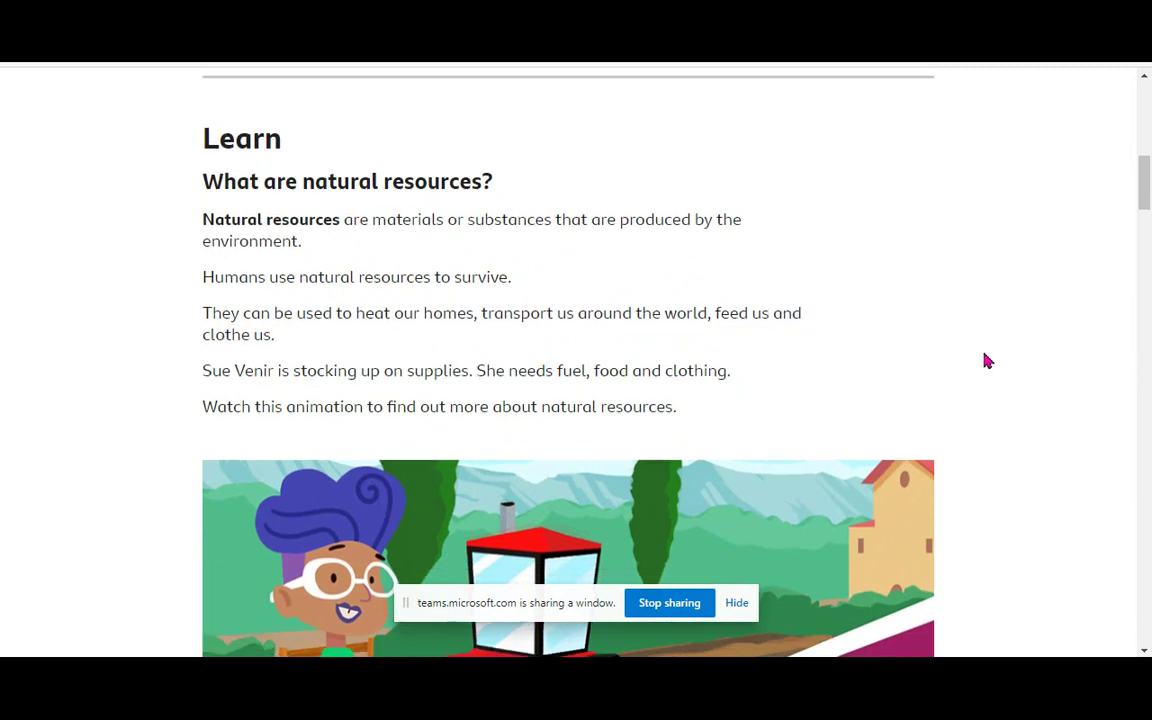
{"action": "scroll", "coordinate": [985, 360], "scroll_direction": "down", "scroll_amount": 3}
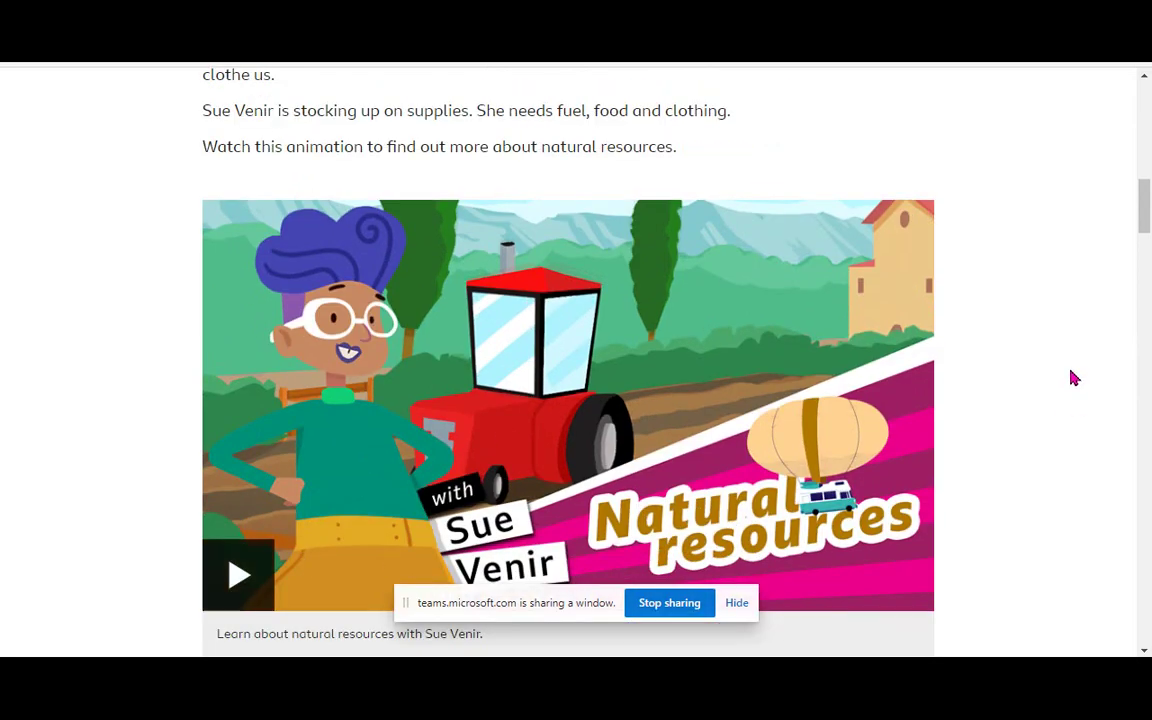
{"action": "scroll", "coordinate": [1073, 378], "scroll_direction": "down", "scroll_amount": 3}
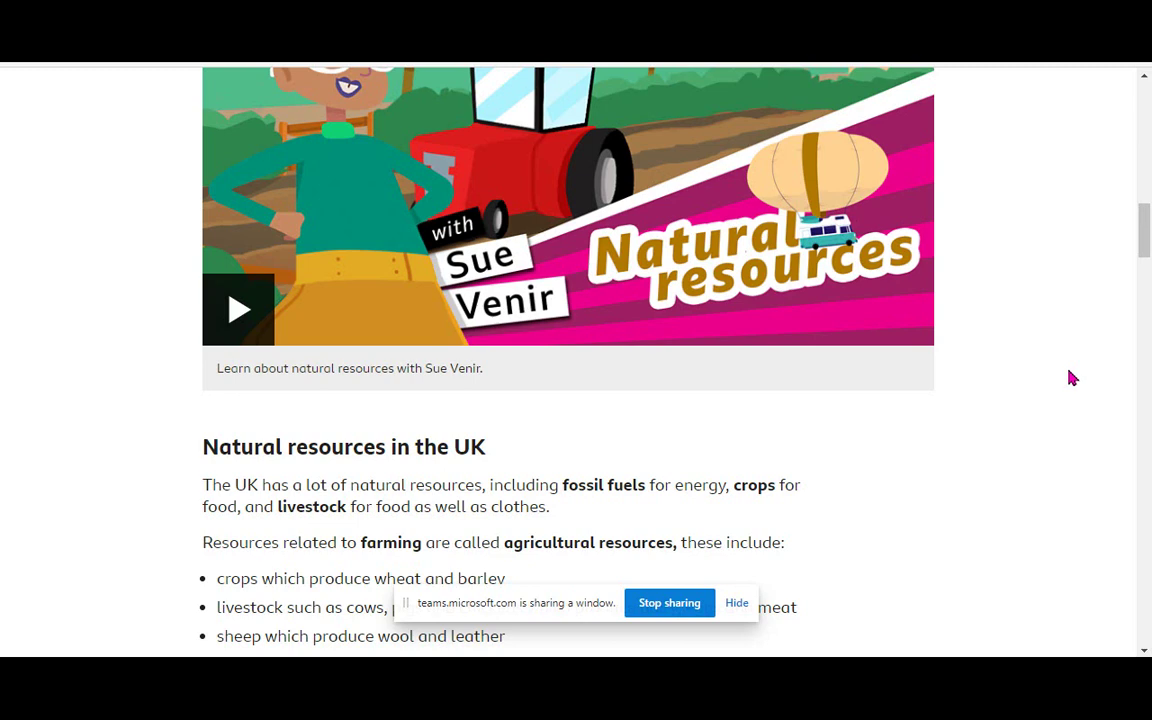
{"action": "scroll", "coordinate": [1043, 312], "scroll_direction": "up", "scroll_amount": 1}
{"action": "scroll", "coordinate": [1043, 312], "scroll_direction": "down", "scroll_amount": 2}
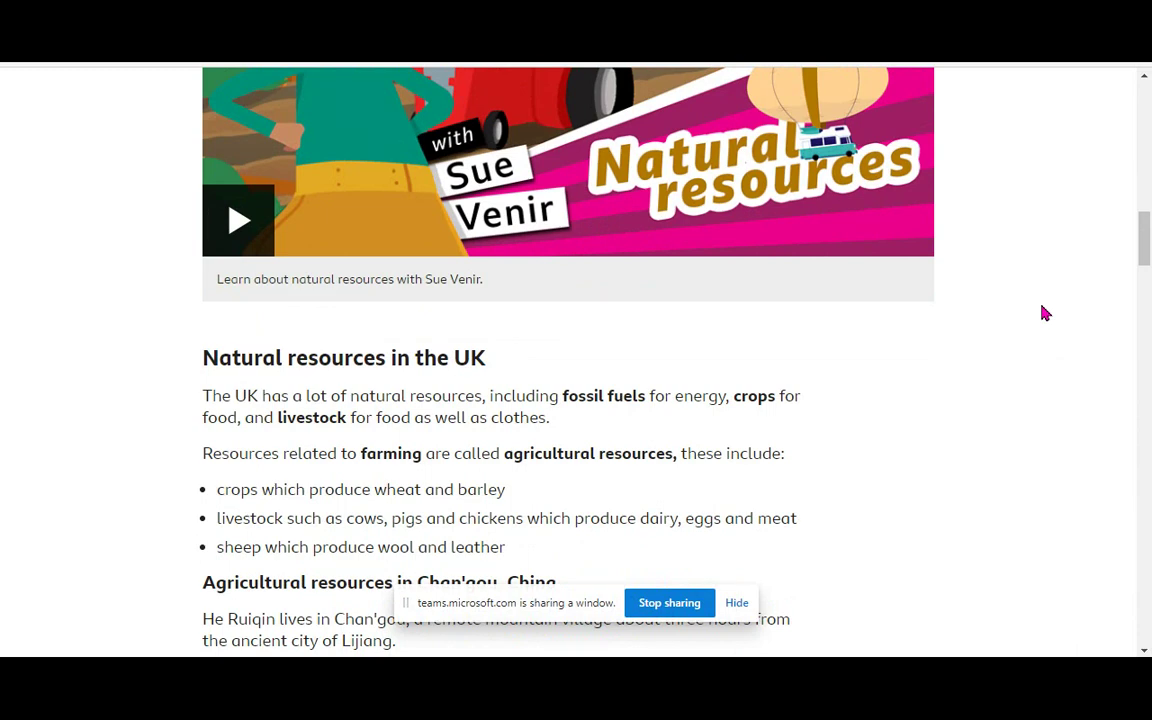
Read the natural resources in the UK section and look over the Chan'gou, China farming section and its film.
{"action": "scroll", "coordinate": [1043, 312], "scroll_direction": "down", "scroll_amount": 1}
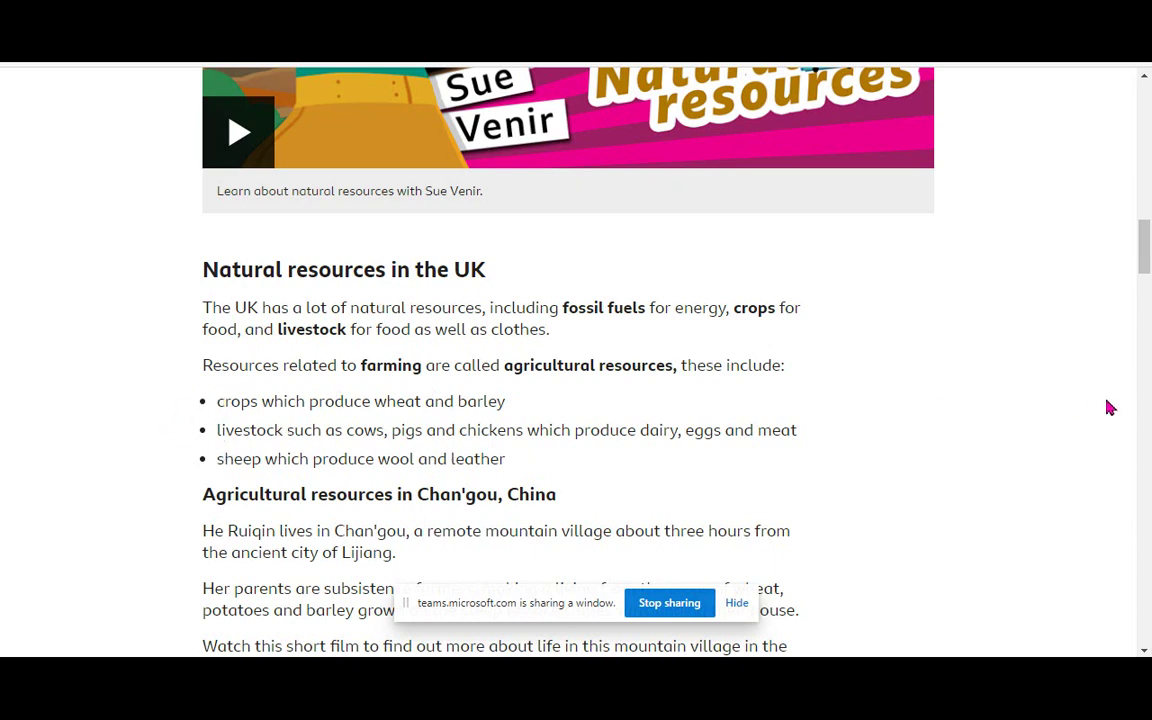
{"action": "scroll", "coordinate": [985, 395], "scroll_direction": "down", "scroll_amount": 2}
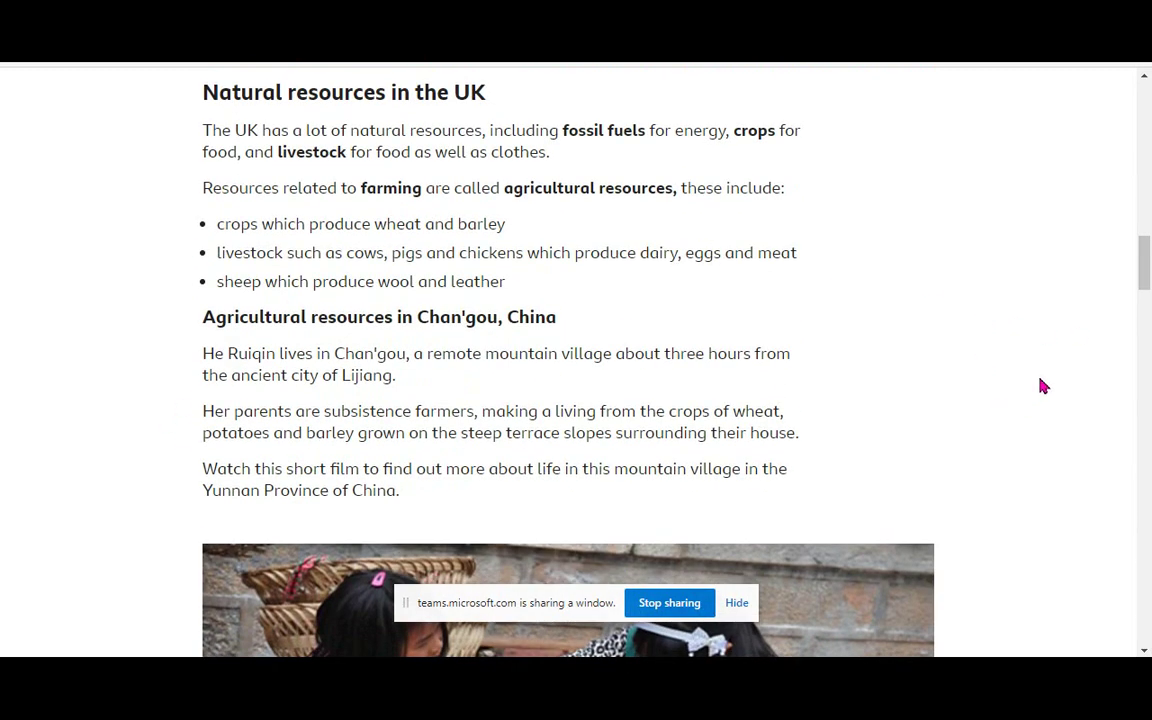
{"action": "scroll", "coordinate": [1043, 386], "scroll_direction": "down", "scroll_amount": 4}
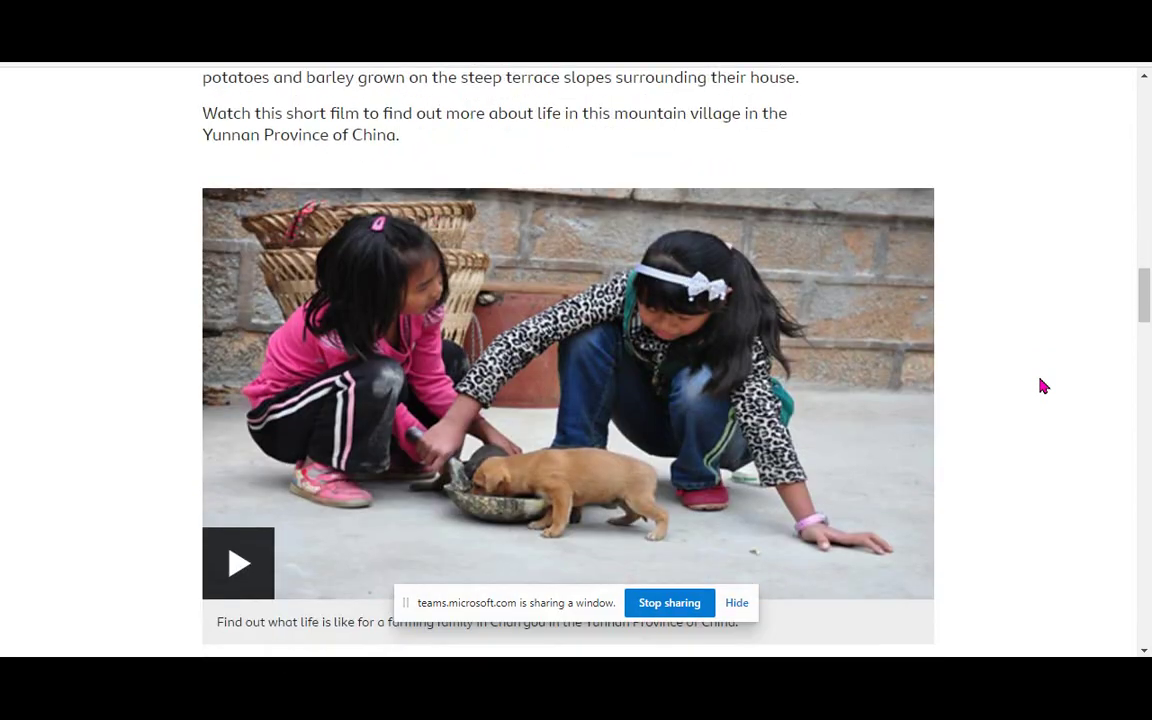
{"action": "scroll", "coordinate": [1043, 386], "scroll_direction": "up", "scroll_amount": 4}
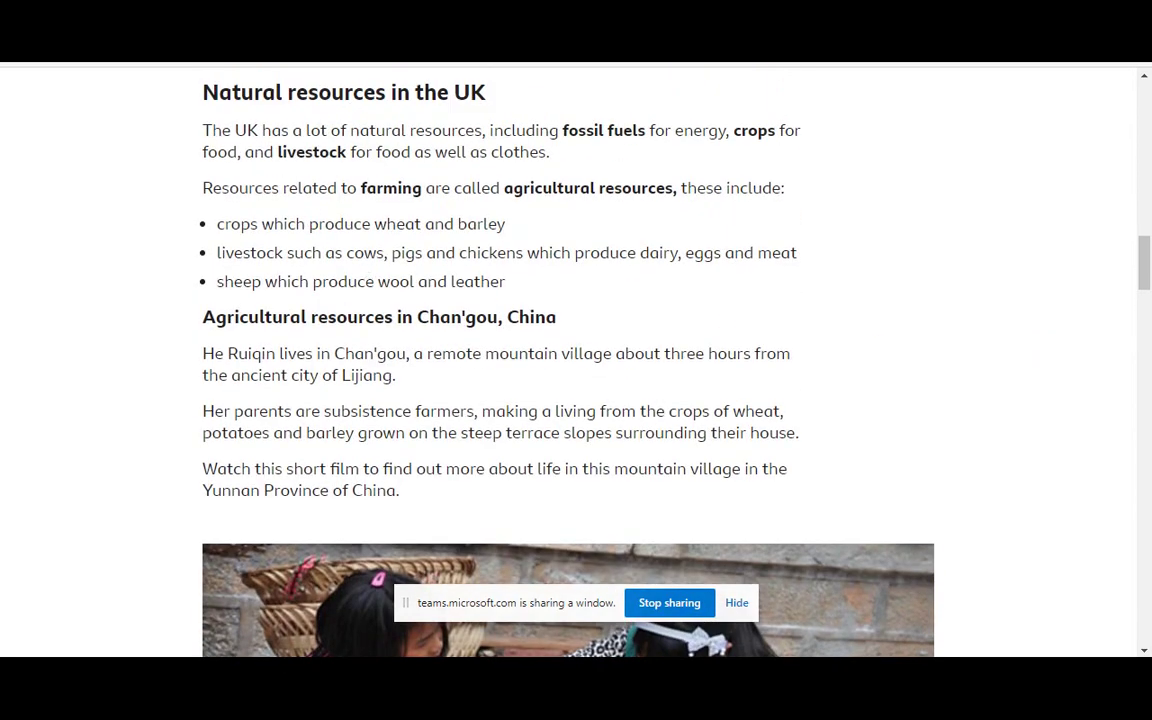
{"action": "key", "text": "ctrl+Tab"}
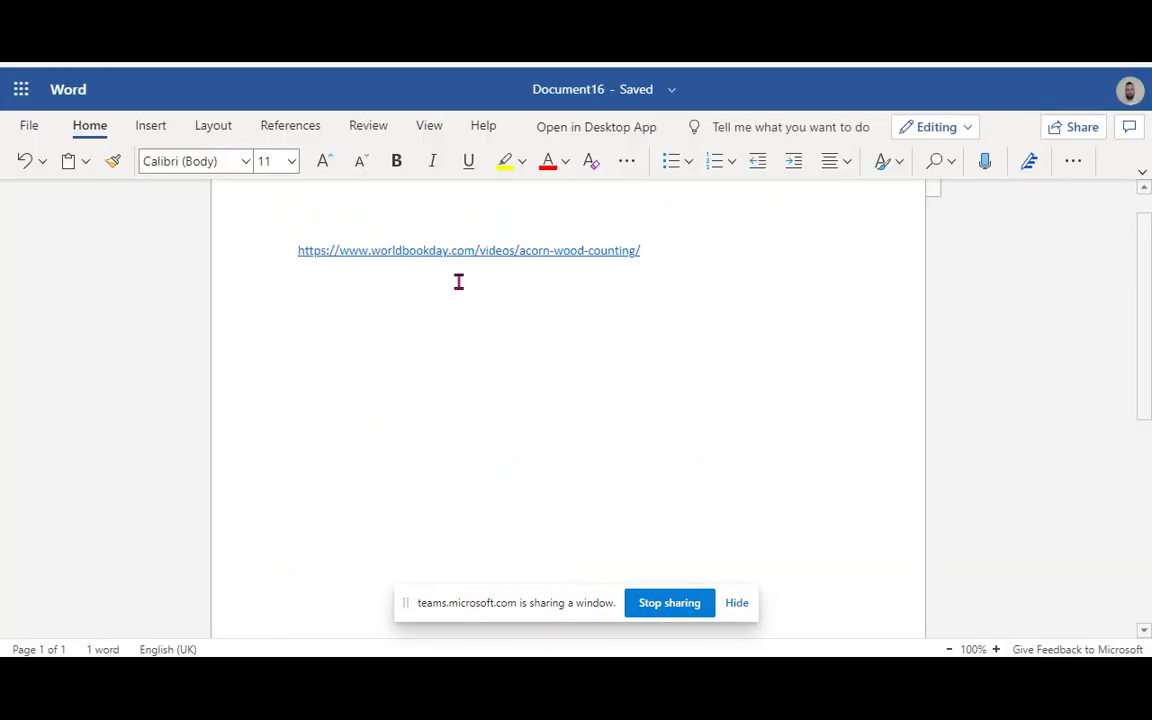
{"action": "key", "text": "ctrl+a"}
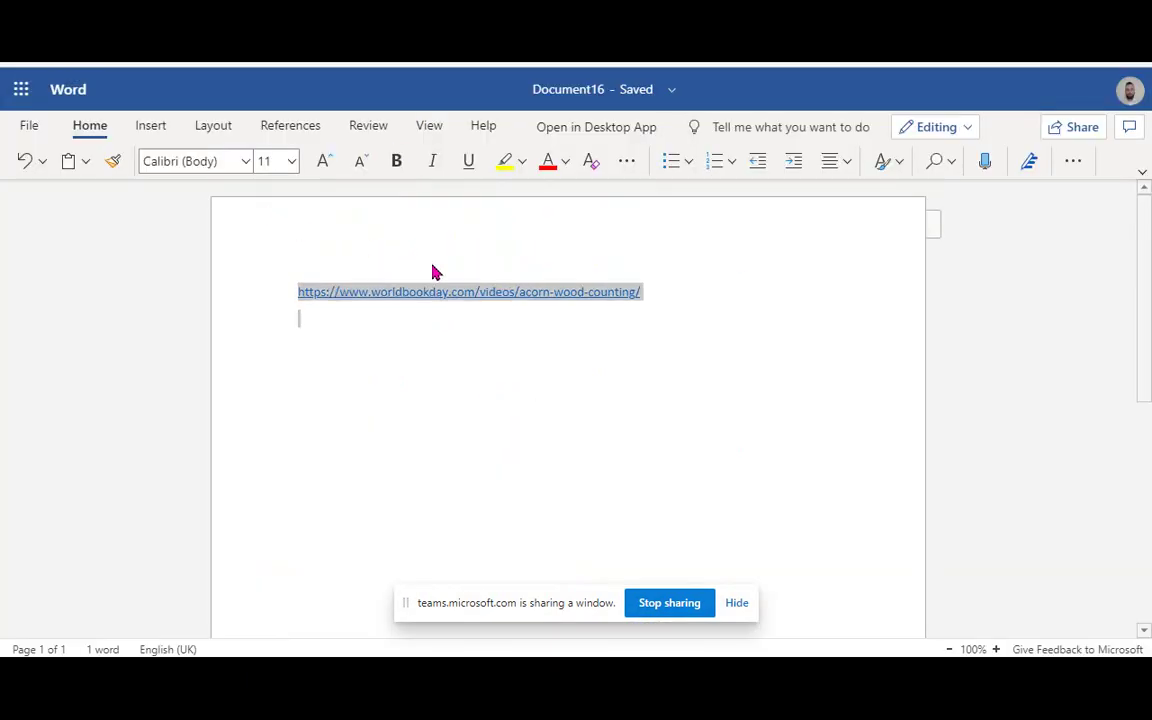
{"action": "type", "text": "https://www.bbc.co.uk/bitesize/articles/z6p8jhv"}
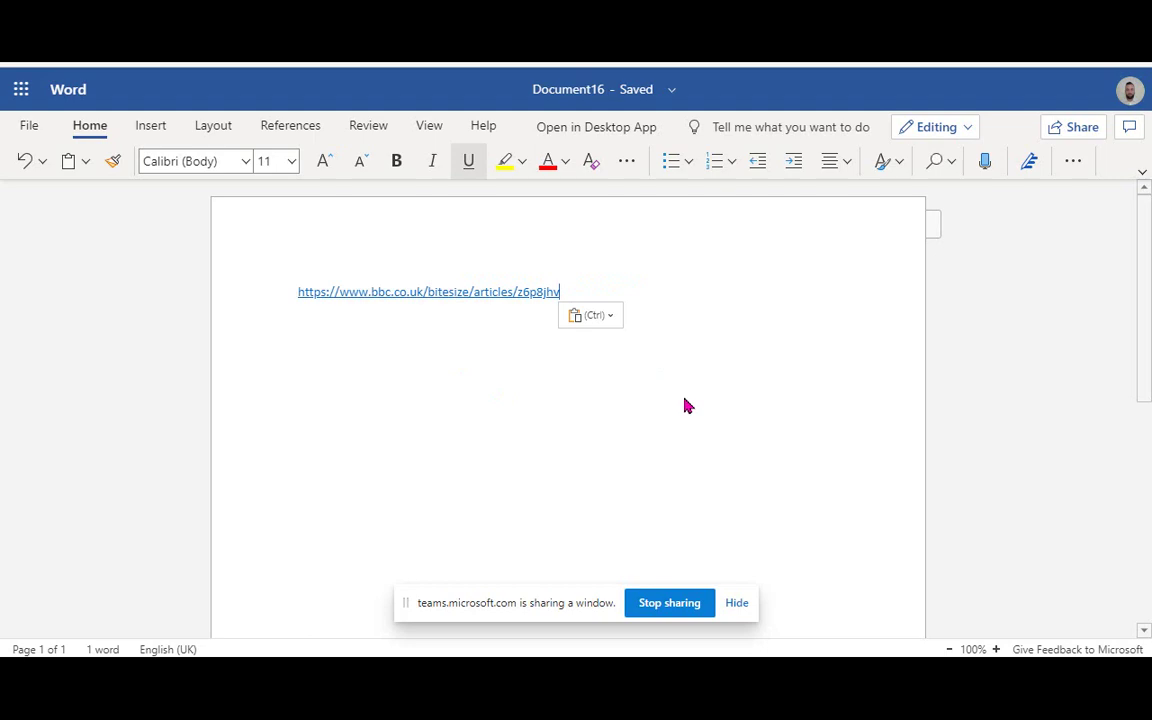
{"action": "key", "text": "Return"}
Copy the Activity 1 question and its picture-sorting instruction from the Bitesize lesson and paste them below the link in Document16.
{"action": "key", "text": "ctrl+Tab"}
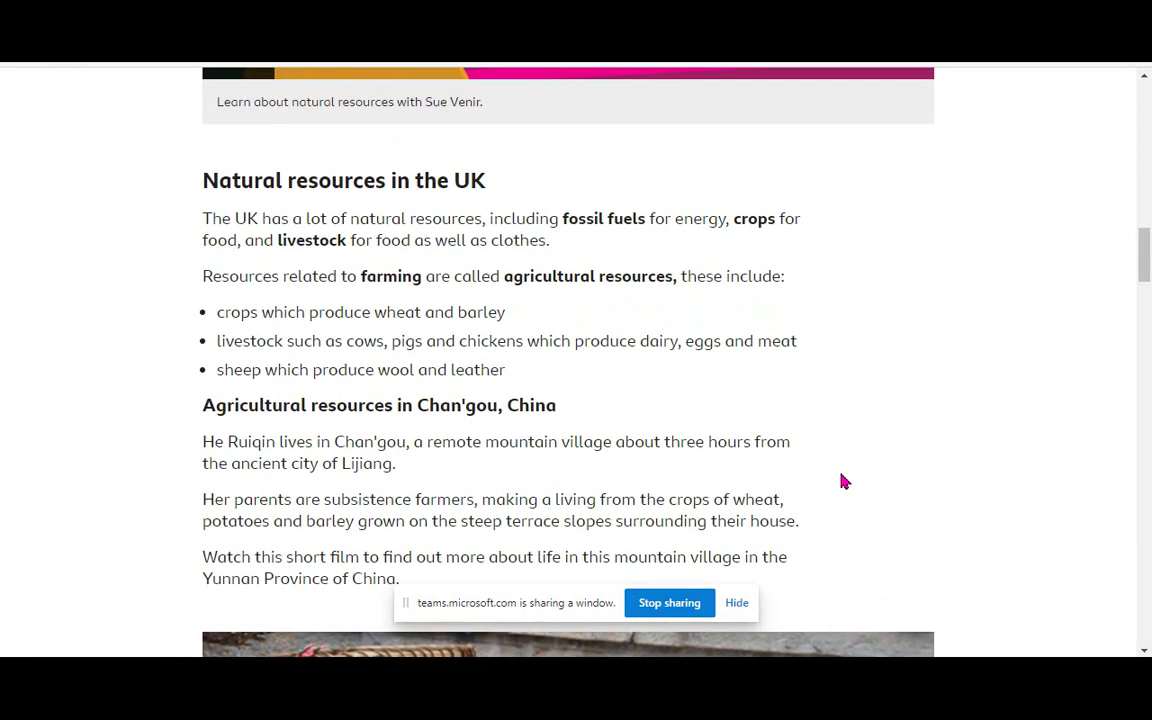
{"action": "scroll", "coordinate": [843, 481], "scroll_direction": "down", "scroll_amount": 15}
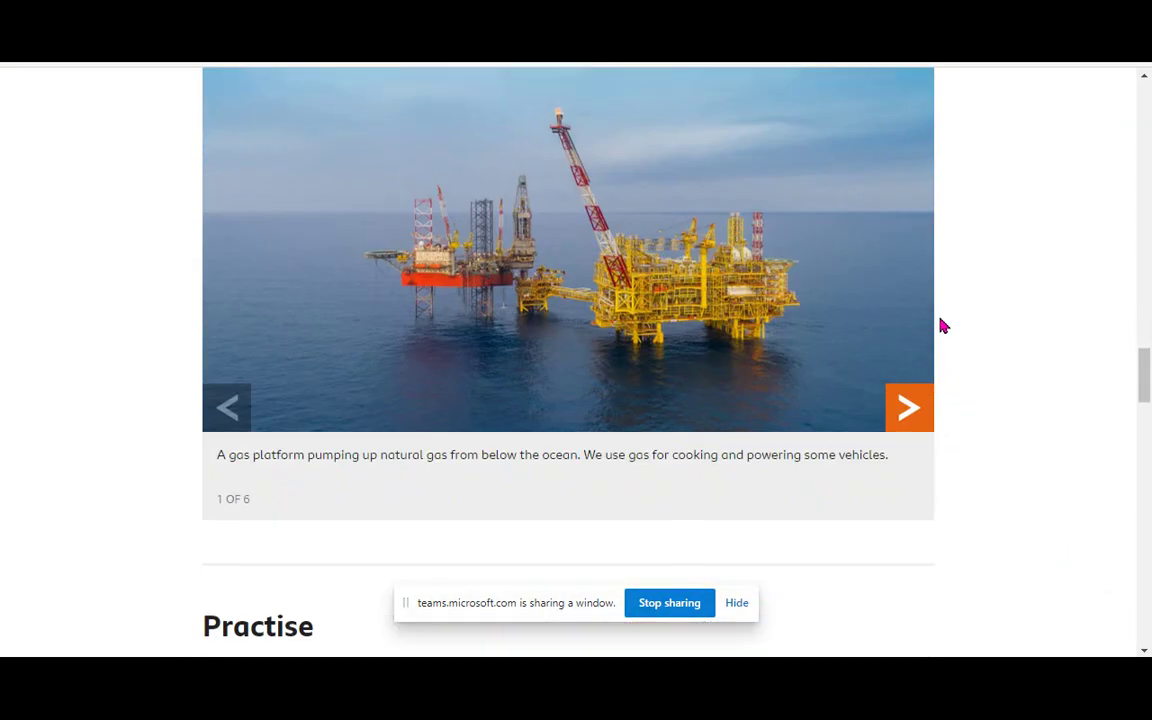
{"action": "scroll", "coordinate": [943, 325], "scroll_direction": "down", "scroll_amount": 6}
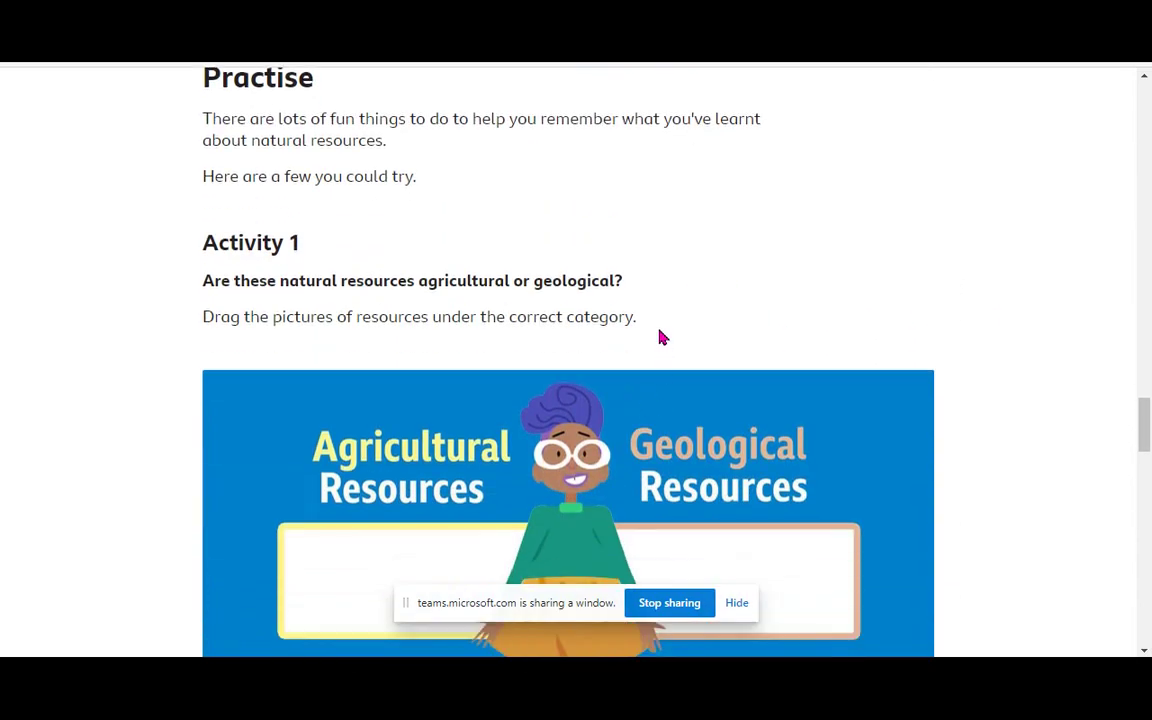
{"action": "left_click_drag", "start_coordinate": [672, 325], "coordinate": [203, 275]}
{"action": "key", "text": "ctrl+c"}
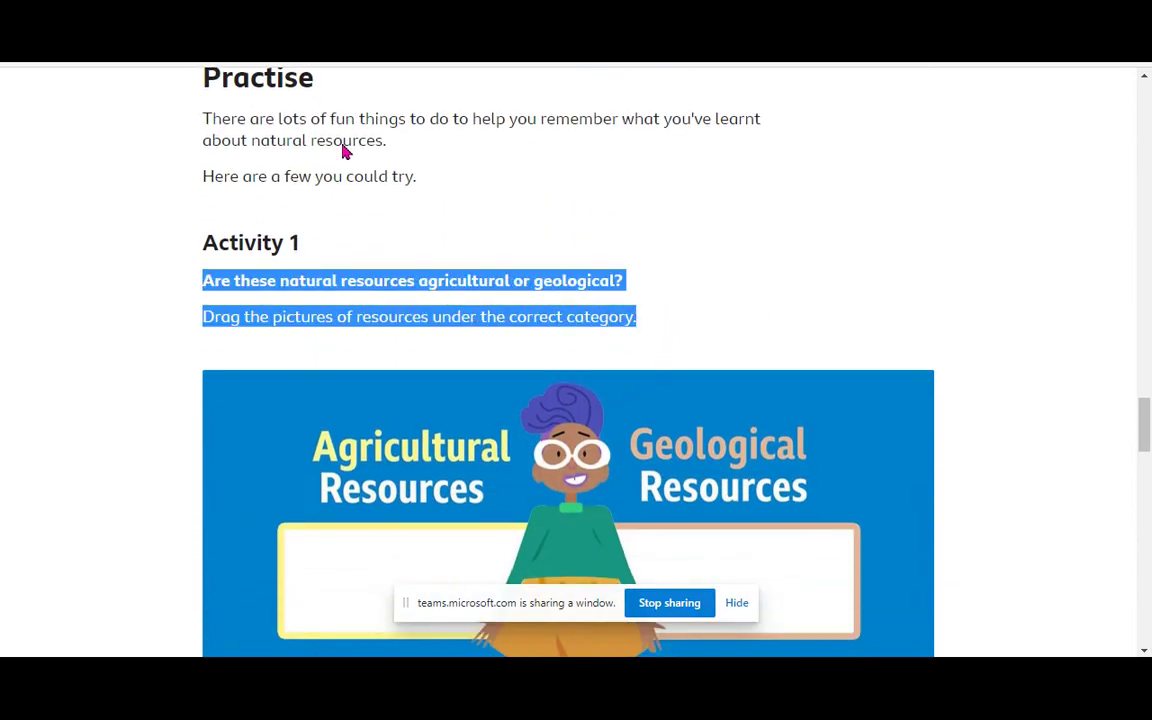
{"action": "key", "text": "alt+Tab"}
{"action": "key", "text": "ctrl+v"}
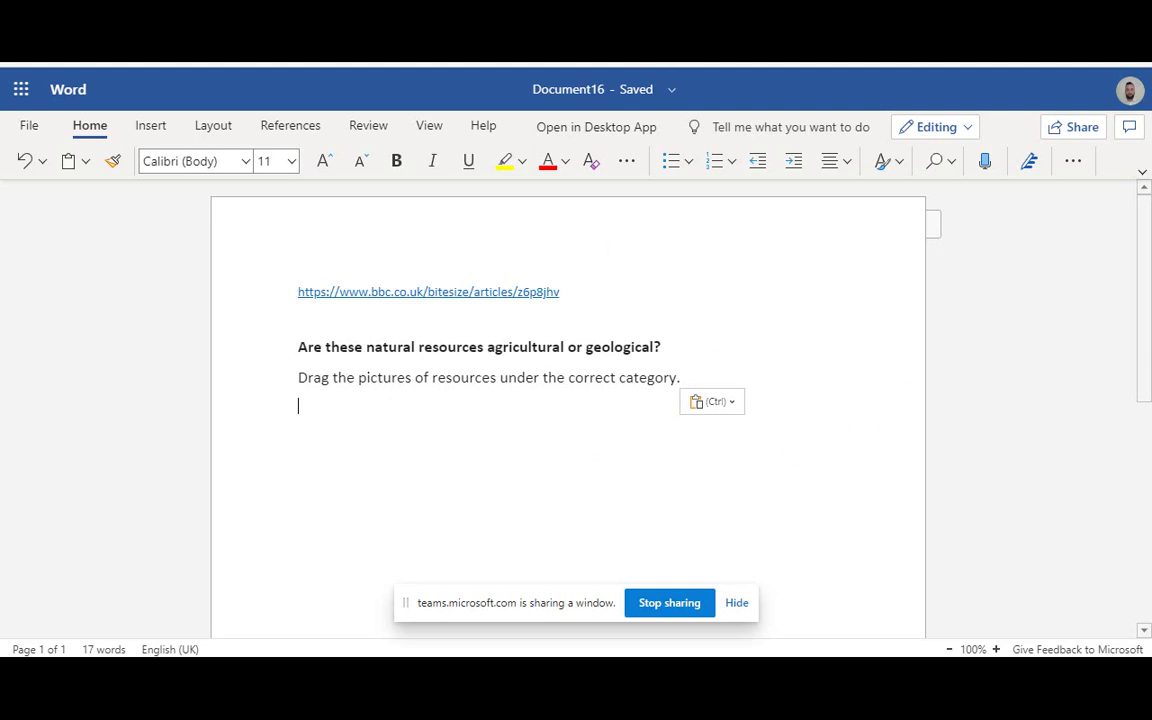
Switch back to the Practise section of the Bitesize lesson and deselect the Activity 1 text.
{"action": "key", "text": "ctrl+Tab"}
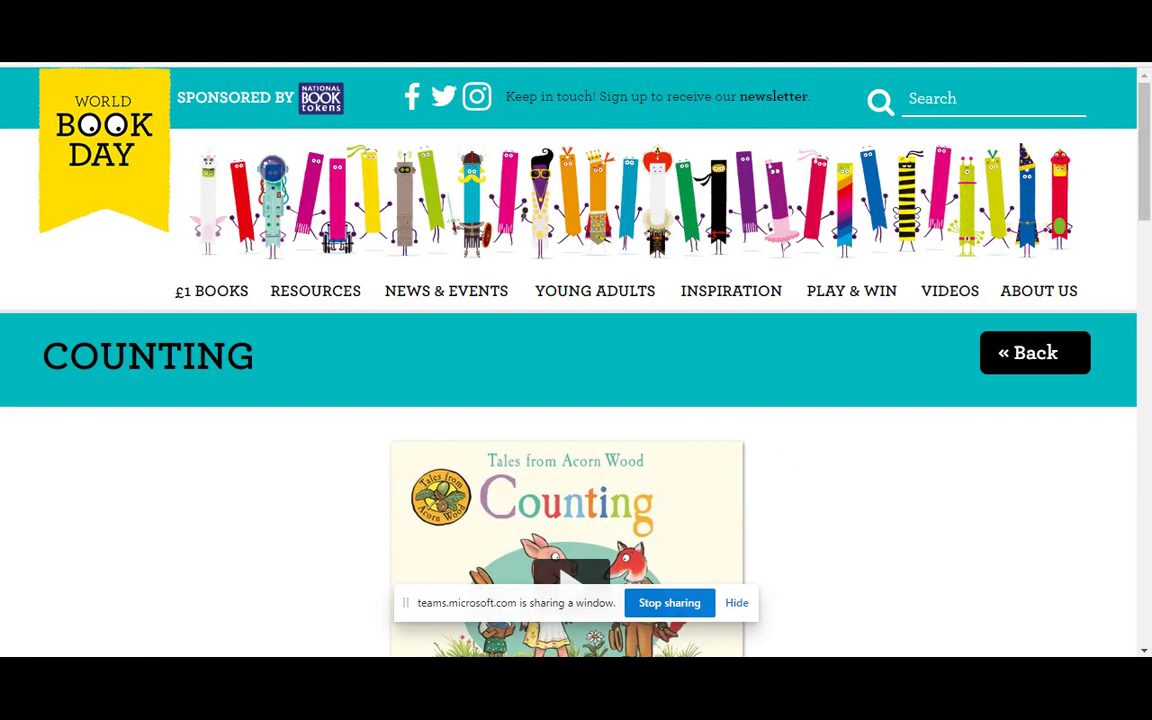
{"action": "key", "text": "ctrl+Tab"}
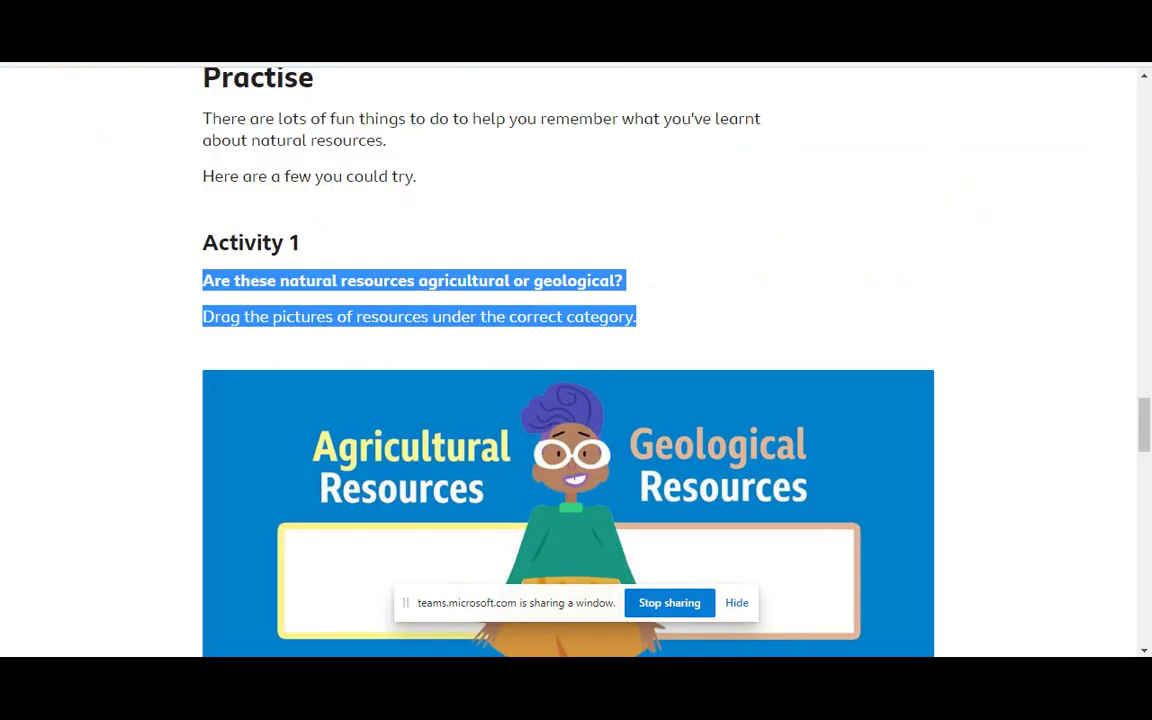
{"action": "left_click", "coordinate": [1025, 329]}
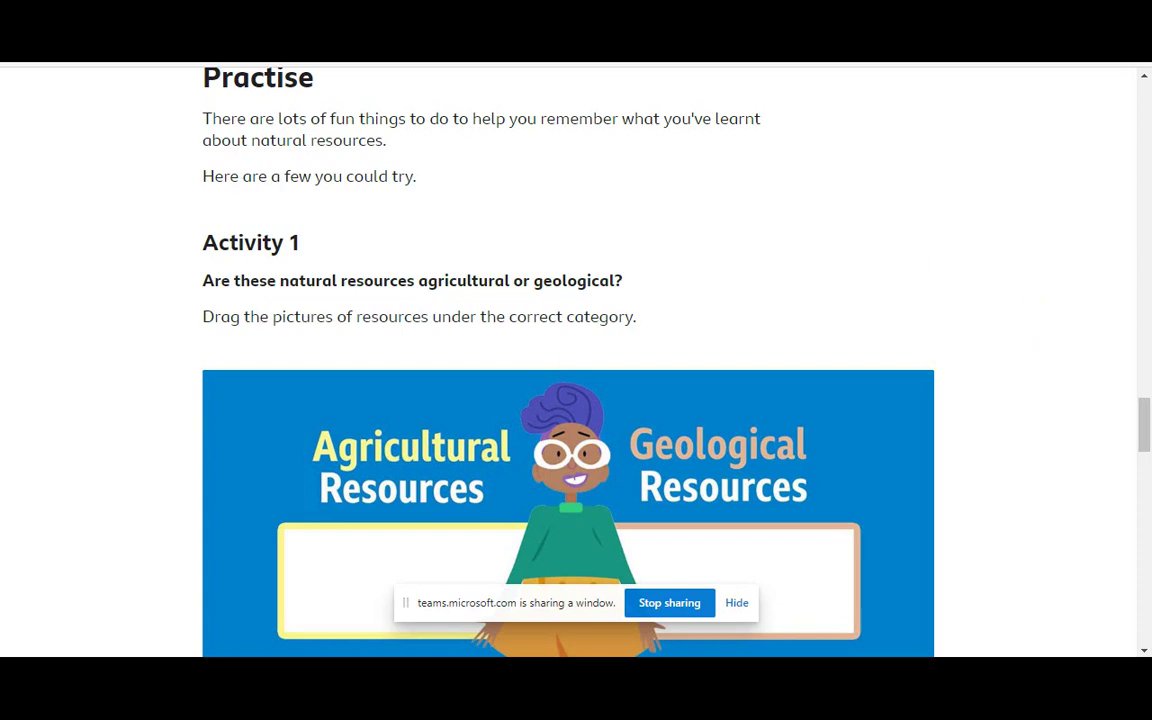
Open Google Classroom from the Glow Launch Pad and show the classwork of the teacher's class with 2 students.
{"action": "key", "text": "ctrl+Tab"}
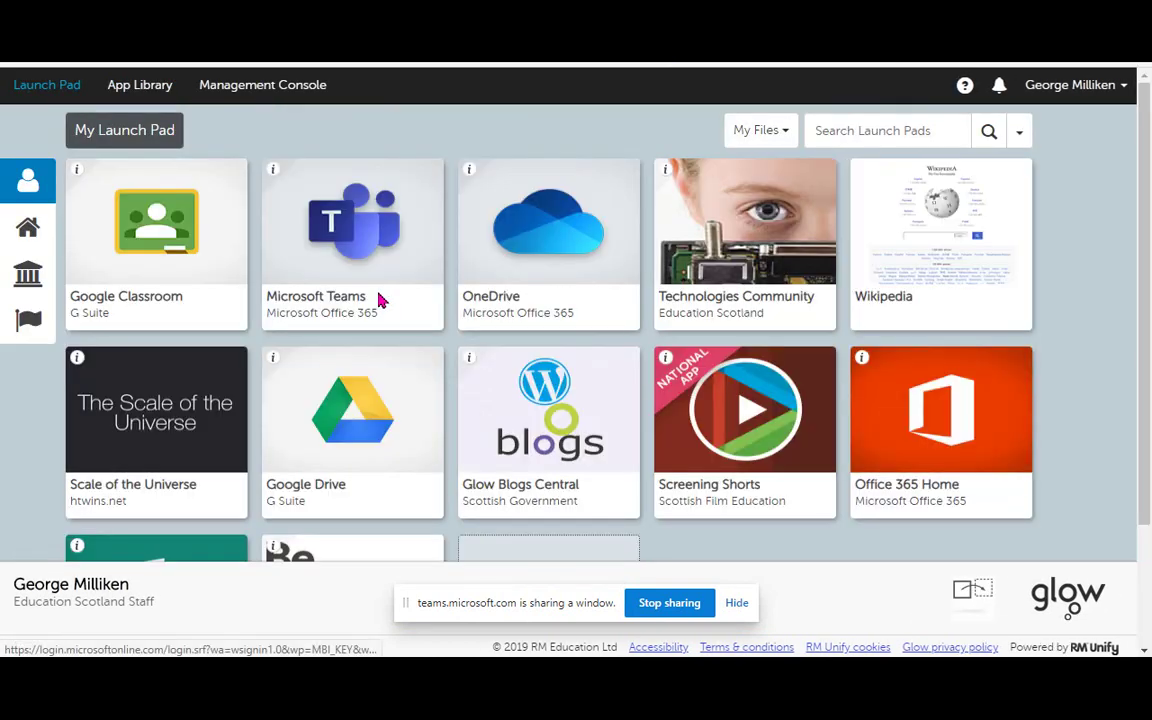
{"action": "left_click", "coordinate": [162, 222]}
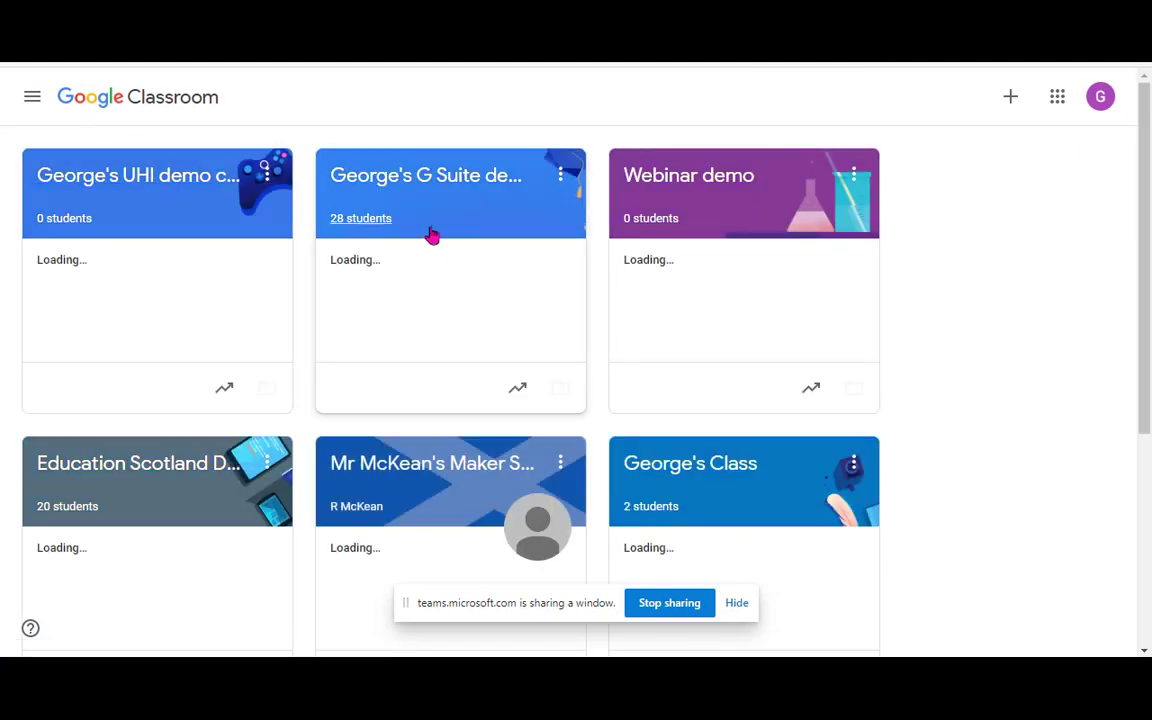
{"action": "scroll", "coordinate": [1063, 363], "scroll_direction": "down", "scroll_amount": 2}
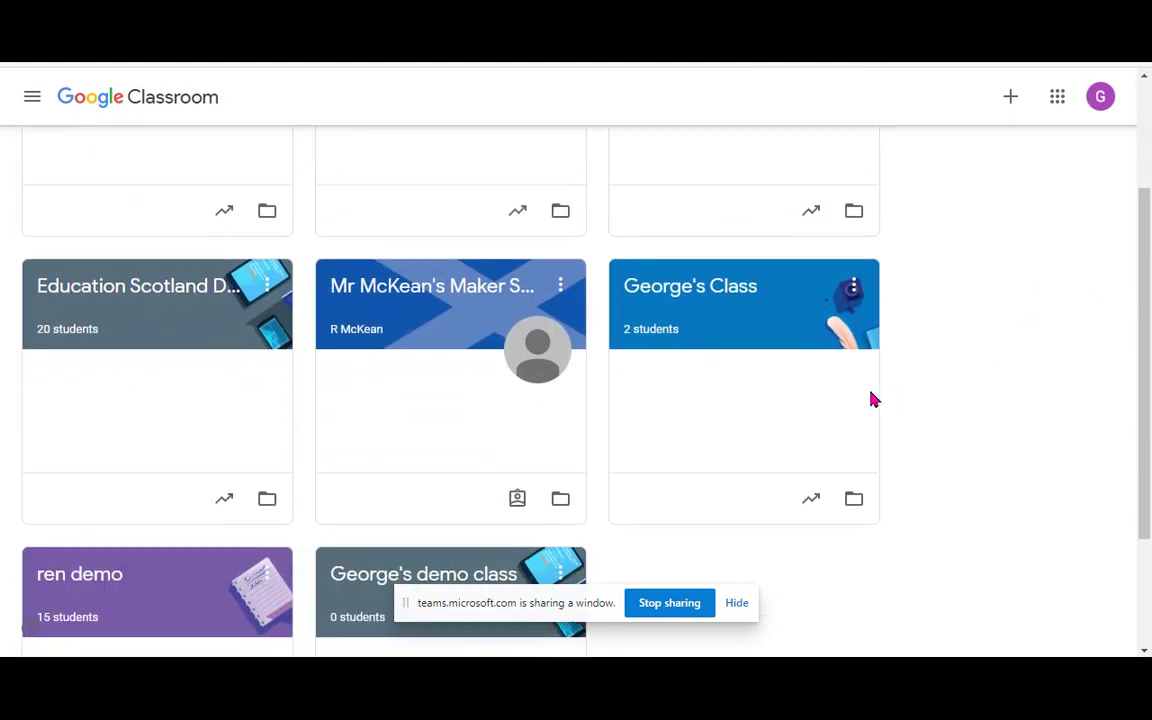
{"action": "left_click", "coordinate": [735, 339]}
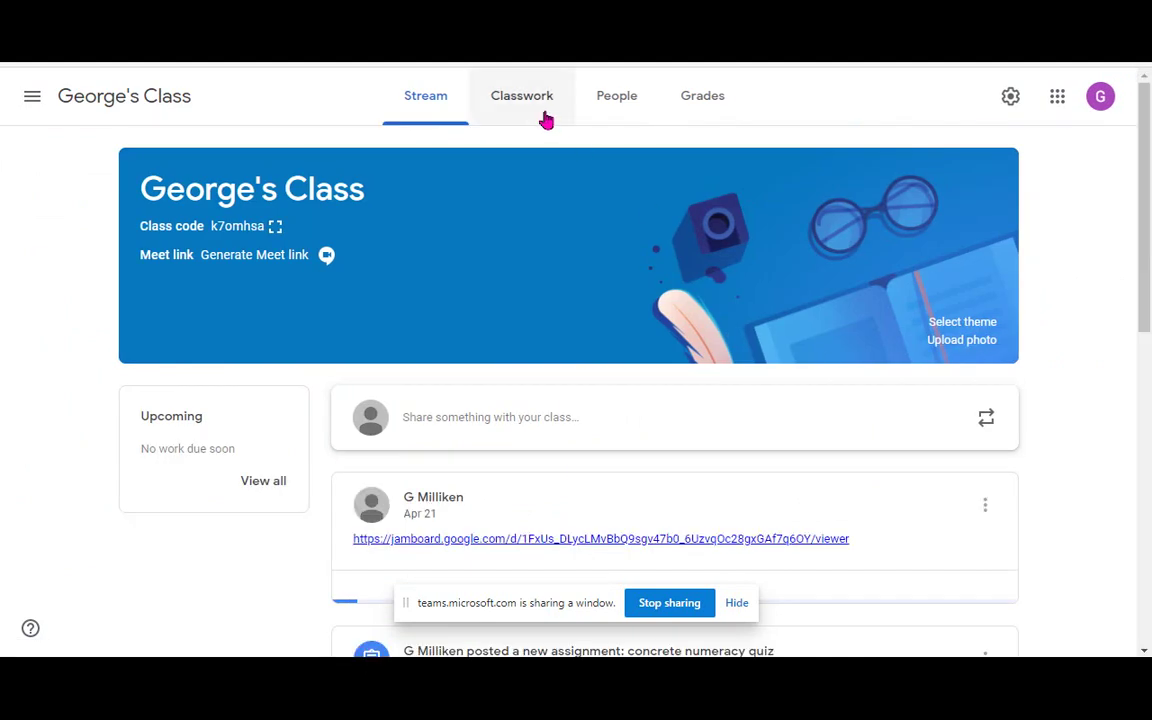
{"action": "left_click", "coordinate": [535, 102]}
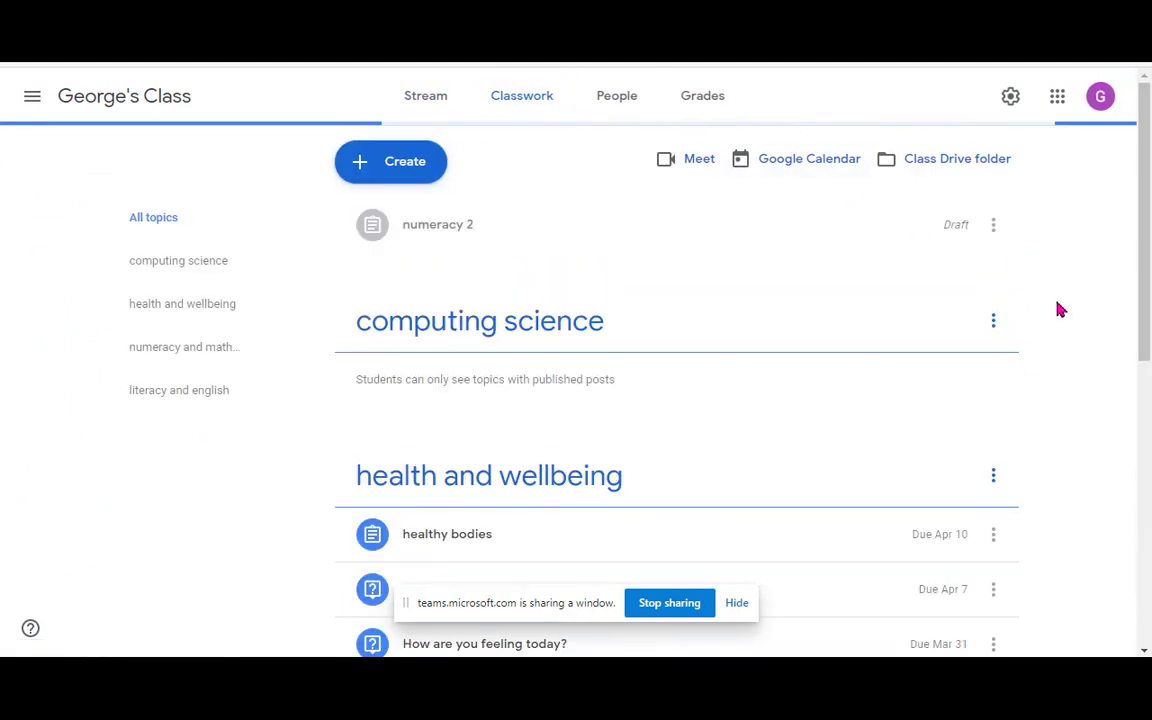
Show the literacy and english topic, check the student work for The Romans assignment, and open that assignment for editing.
{"action": "left_click", "coordinate": [181, 398]}
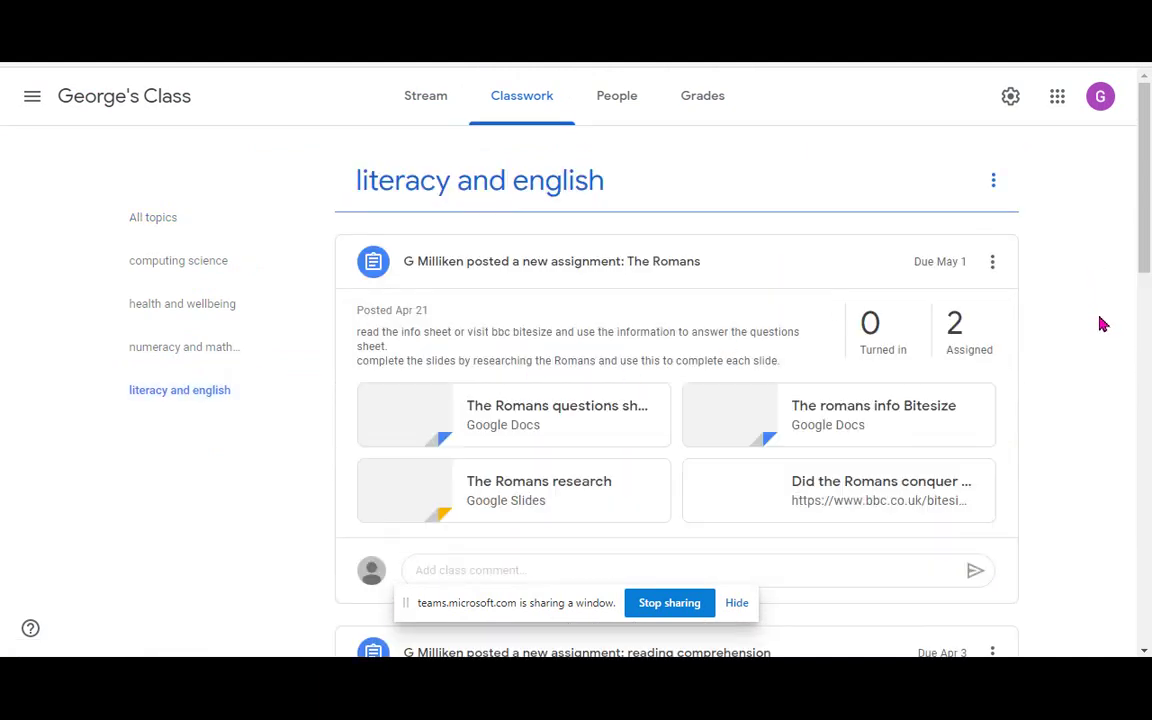
{"action": "left_click", "coordinate": [620, 266]}
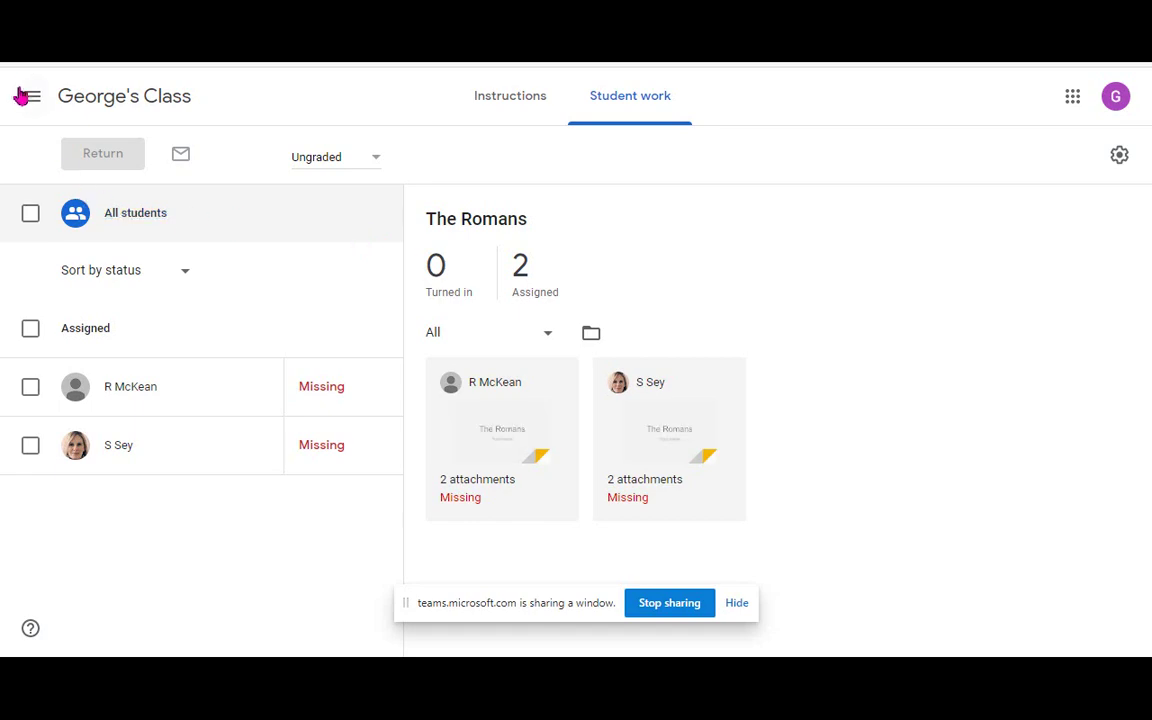
{"action": "key", "text": "alt+Left"}
{"action": "left_click", "coordinate": [992, 262]}
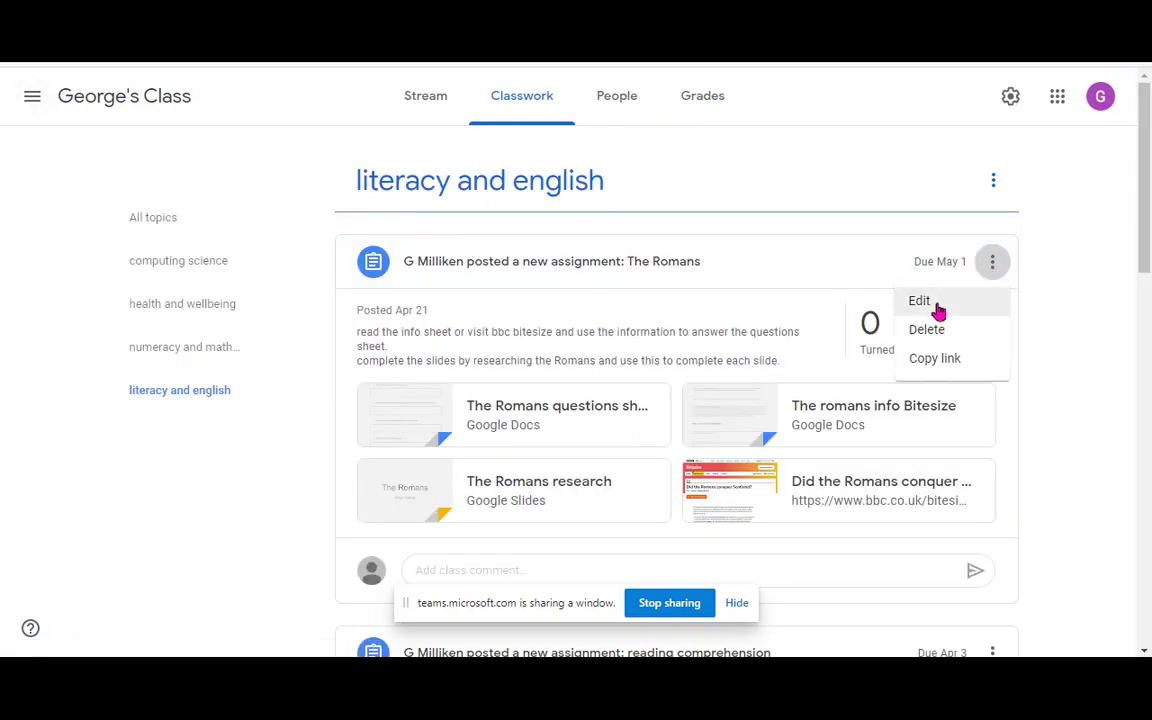
{"action": "left_click", "coordinate": [920, 301]}
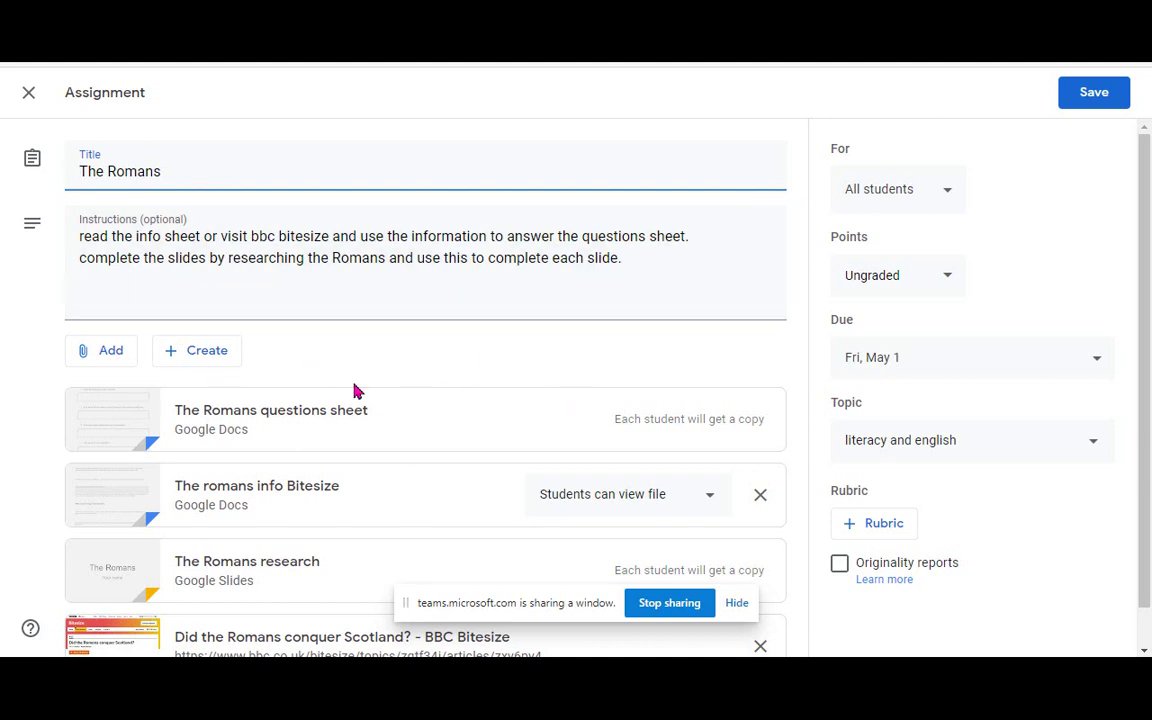
Open the attached The Romans questions sheet and look through its questions to the Roman soldier labelling task in question 7.
{"action": "left_click", "coordinate": [280, 422]}
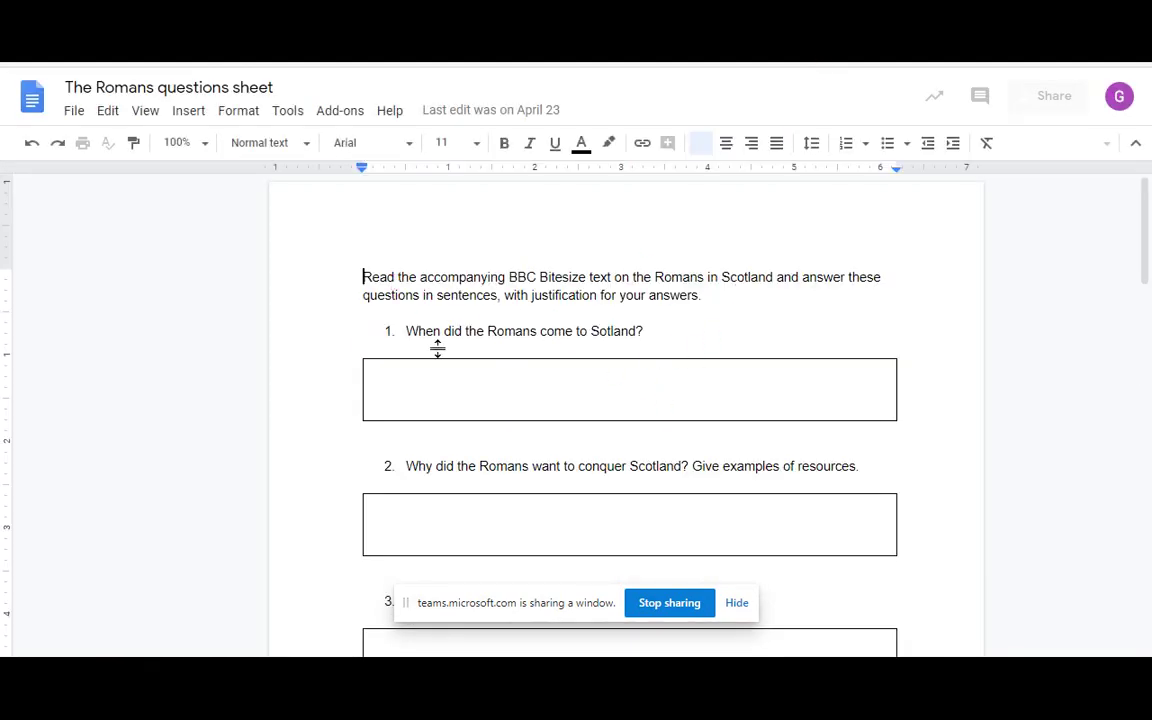
{"action": "scroll", "coordinate": [861, 432], "scroll_direction": "down", "scroll_amount": 8}
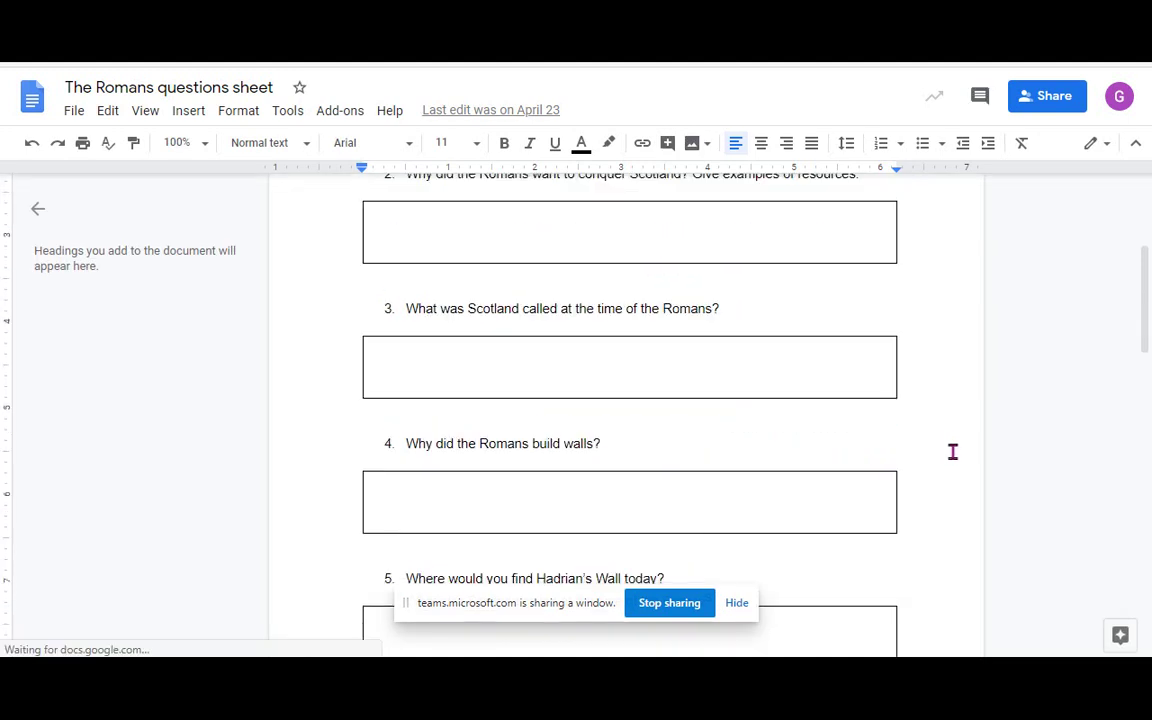
{"action": "scroll", "coordinate": [946, 452], "scroll_direction": "down", "scroll_amount": 4}
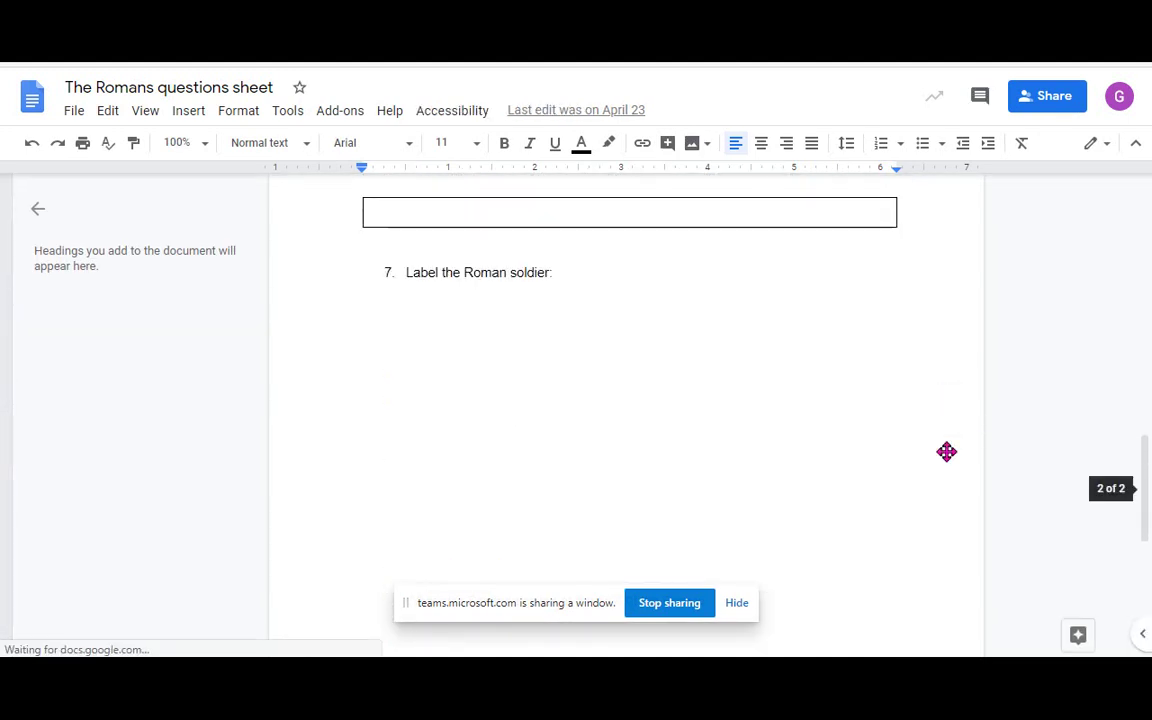
{"action": "scroll", "coordinate": [753, 348], "scroll_direction": "up", "scroll_amount": 1}
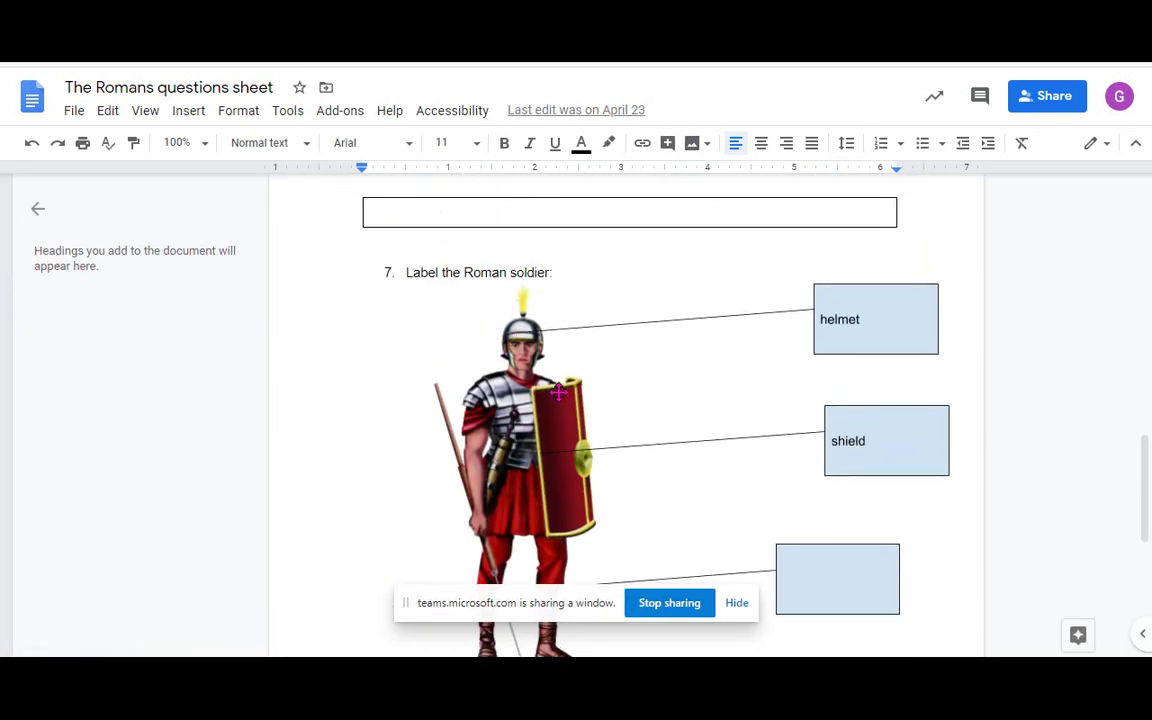
{"action": "scroll", "coordinate": [559, 395], "scroll_direction": "down", "scroll_amount": 1}
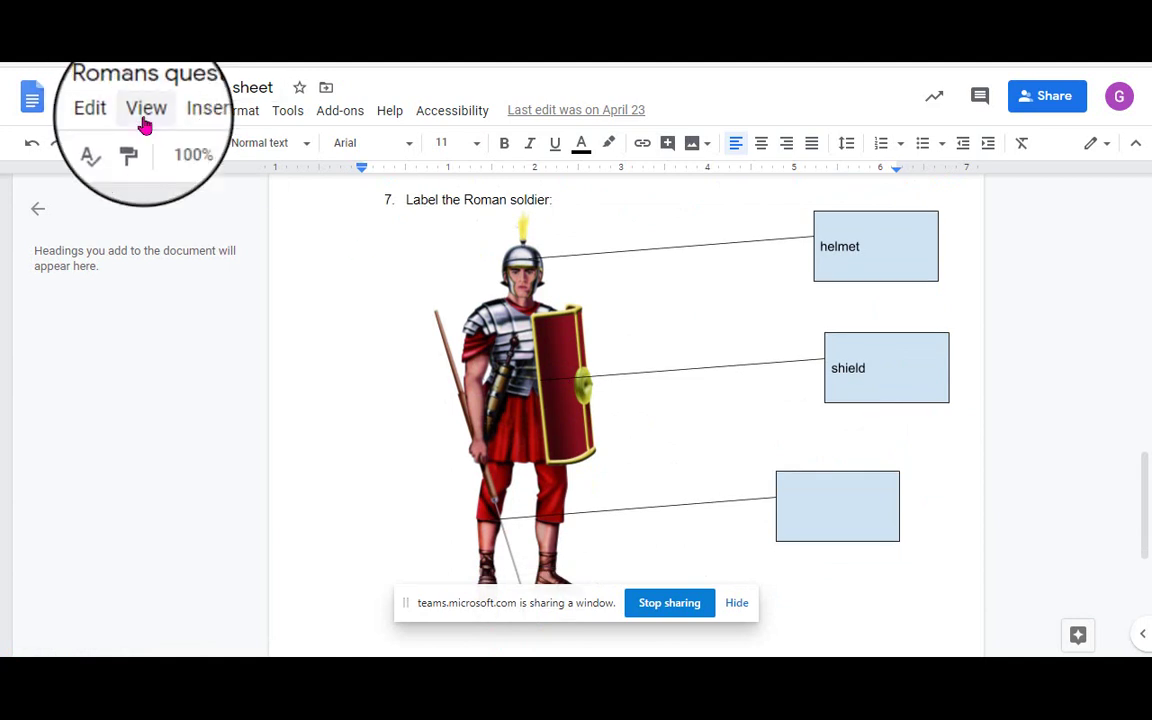
Check the options for inserting a drawing, then label the empty box in the Roman soldier drawing "spear" and save the drawing.
{"action": "left_click", "coordinate": [186, 112]}
{"action": "mouse_move", "coordinate": [230, 201]}
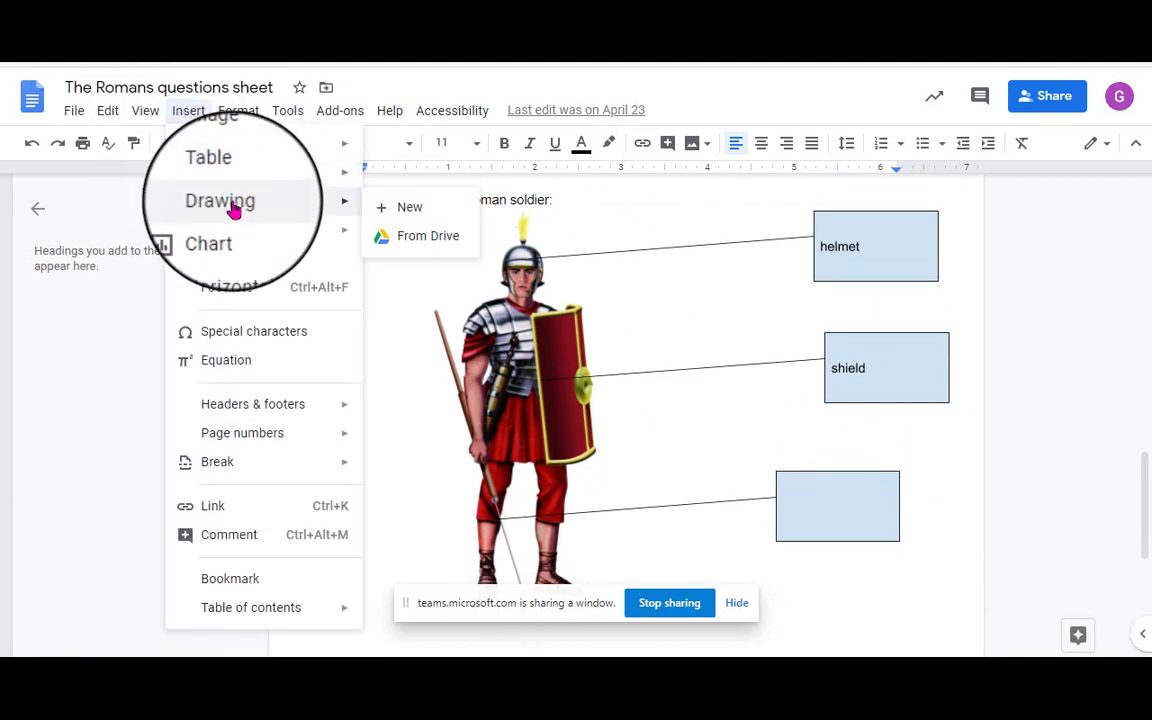
{"action": "left_click", "coordinate": [520, 330]}
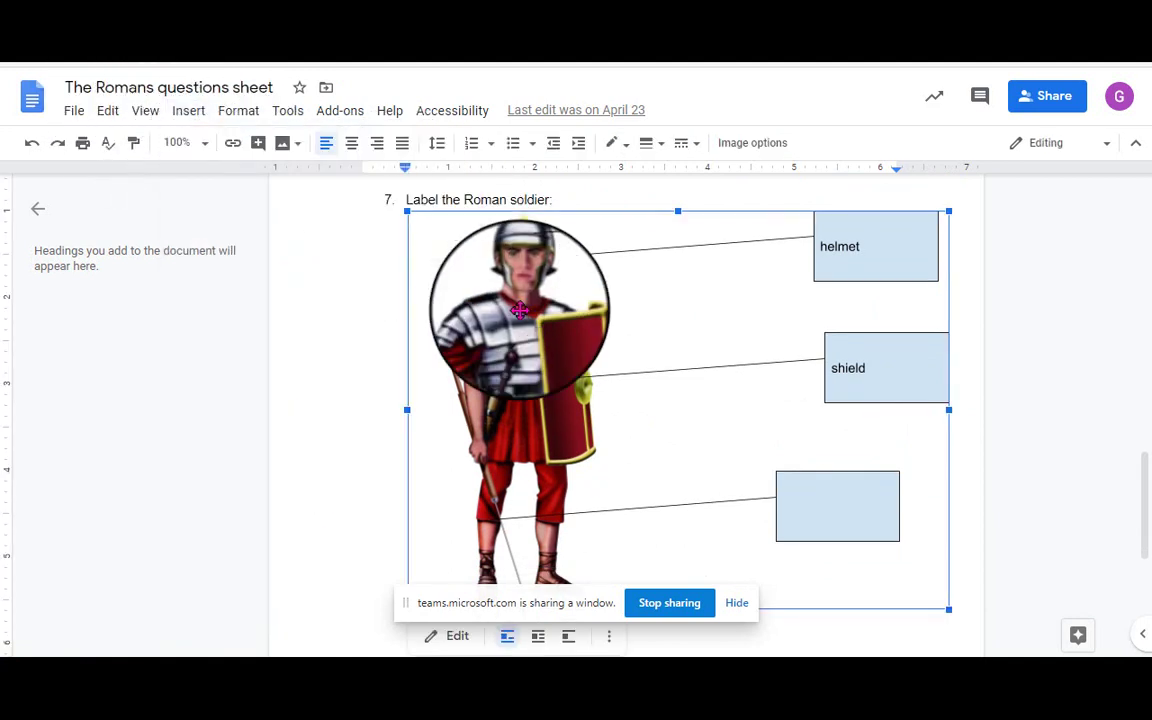
{"action": "double_click", "coordinate": [538, 364]}
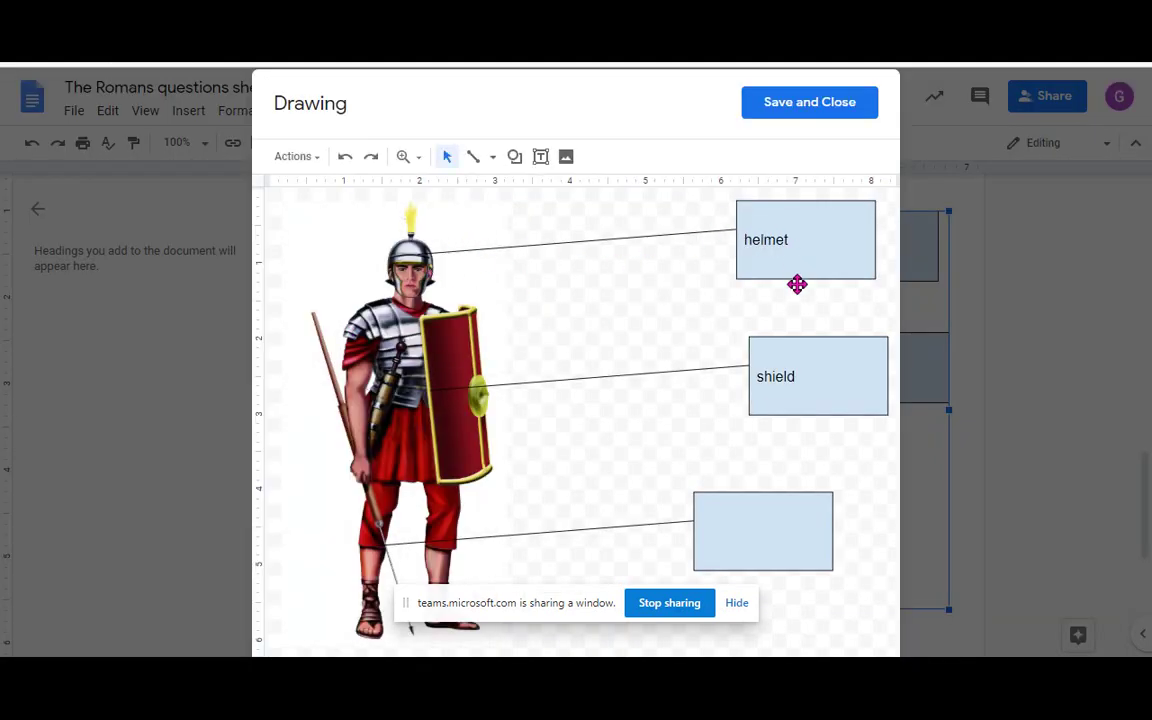
{"action": "double_click", "coordinate": [744, 527]}
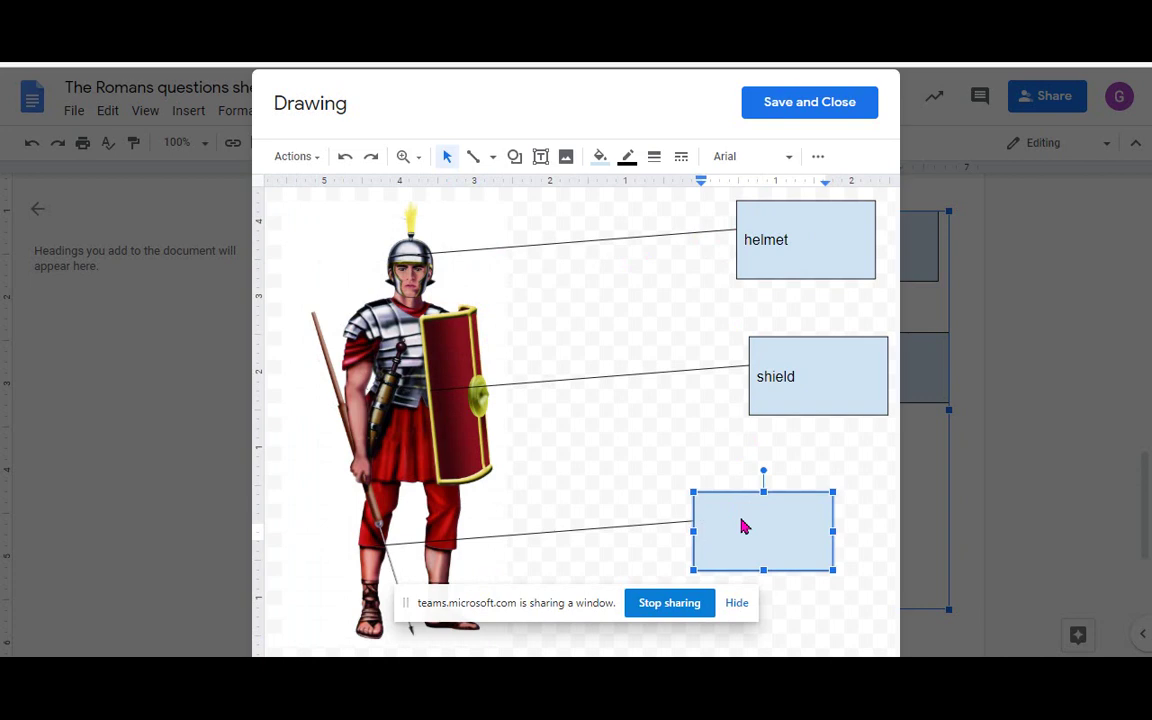
{"action": "type", "text": "spear"}
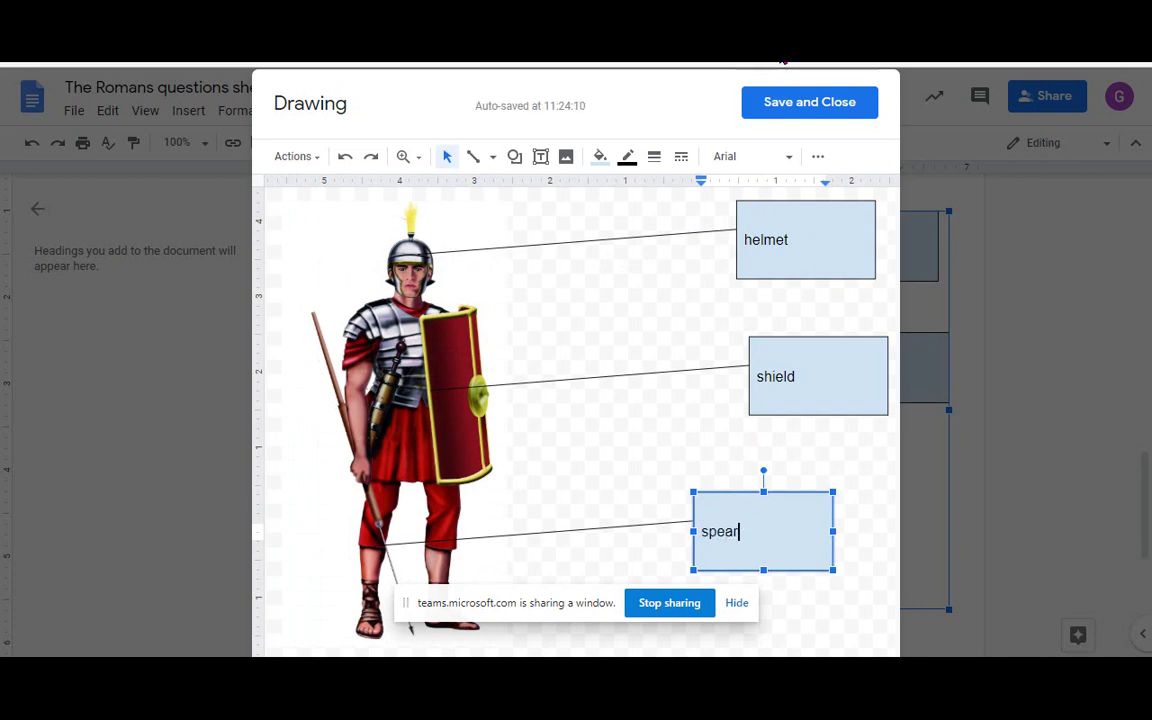
{"action": "left_click", "coordinate": [801, 106]}
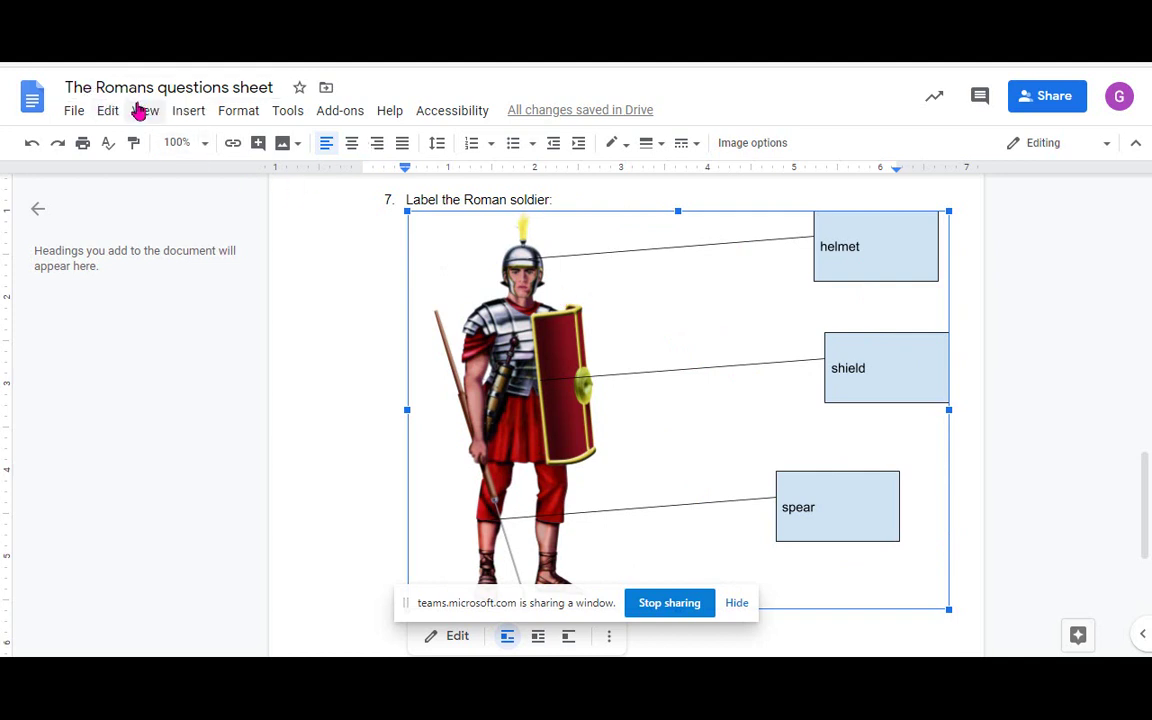
Check the options for inserting a drawing in the questions sheet, then return to The Romans assignment.
{"action": "left_click", "coordinate": [184, 116]}
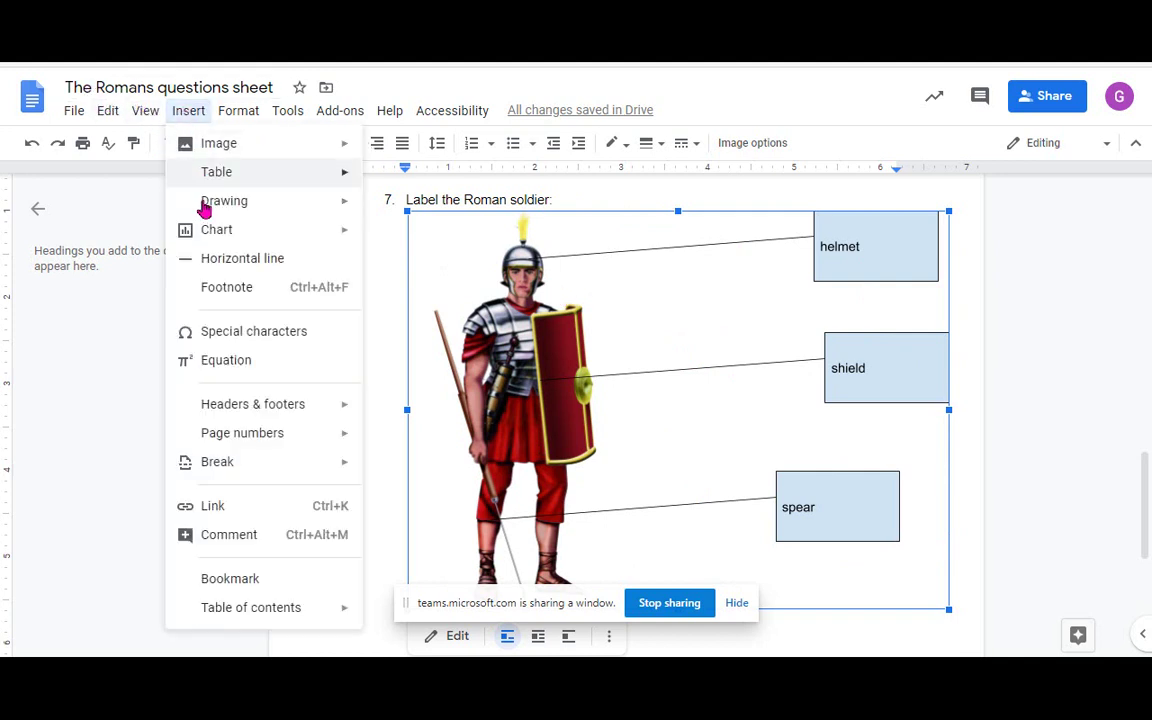
{"action": "mouse_move", "coordinate": [204, 212]}
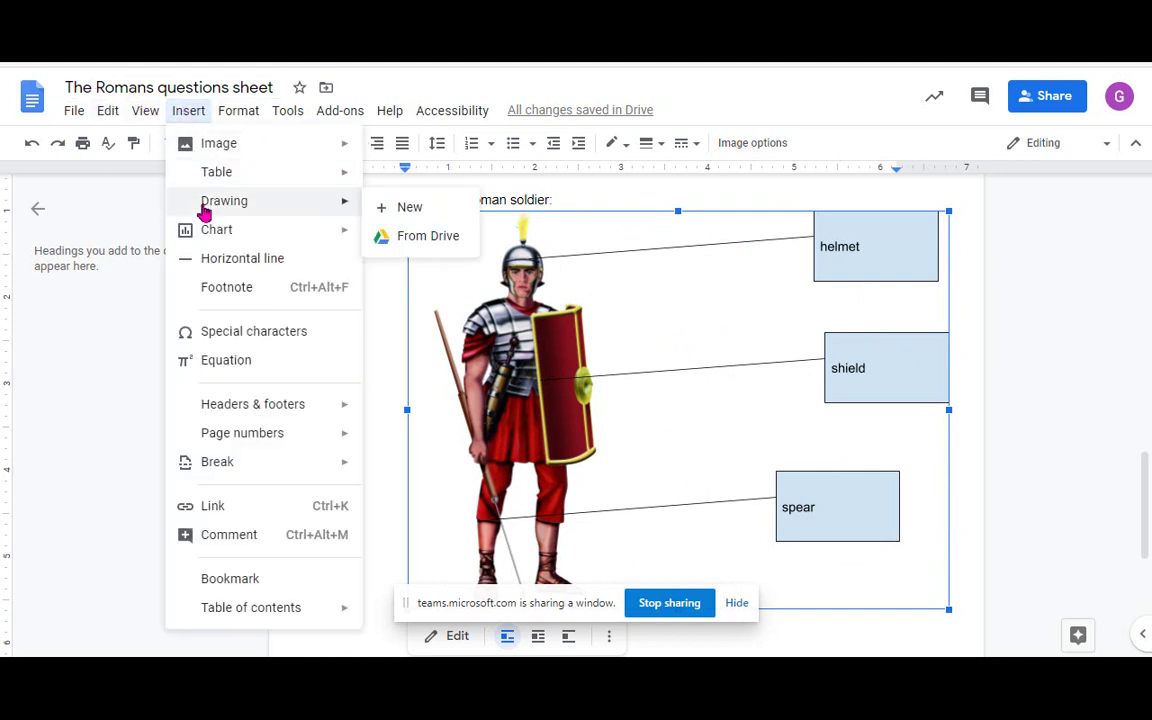
{"action": "left_click", "coordinate": [1055, 326]}
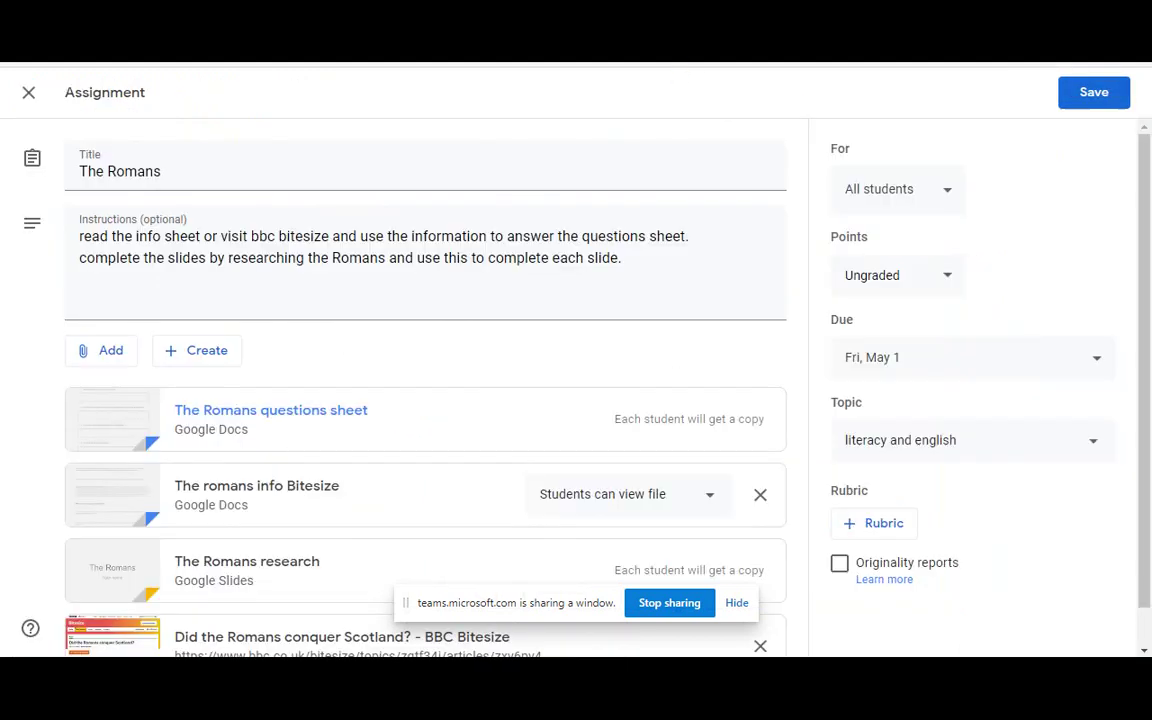
{"action": "key", "text": "ctrl+w"}
Open the attached The romans info Bitesize document, look through its text and return to the assignment.
{"action": "scroll", "coordinate": [300, 398], "scroll_direction": "down", "scroll_amount": 1}
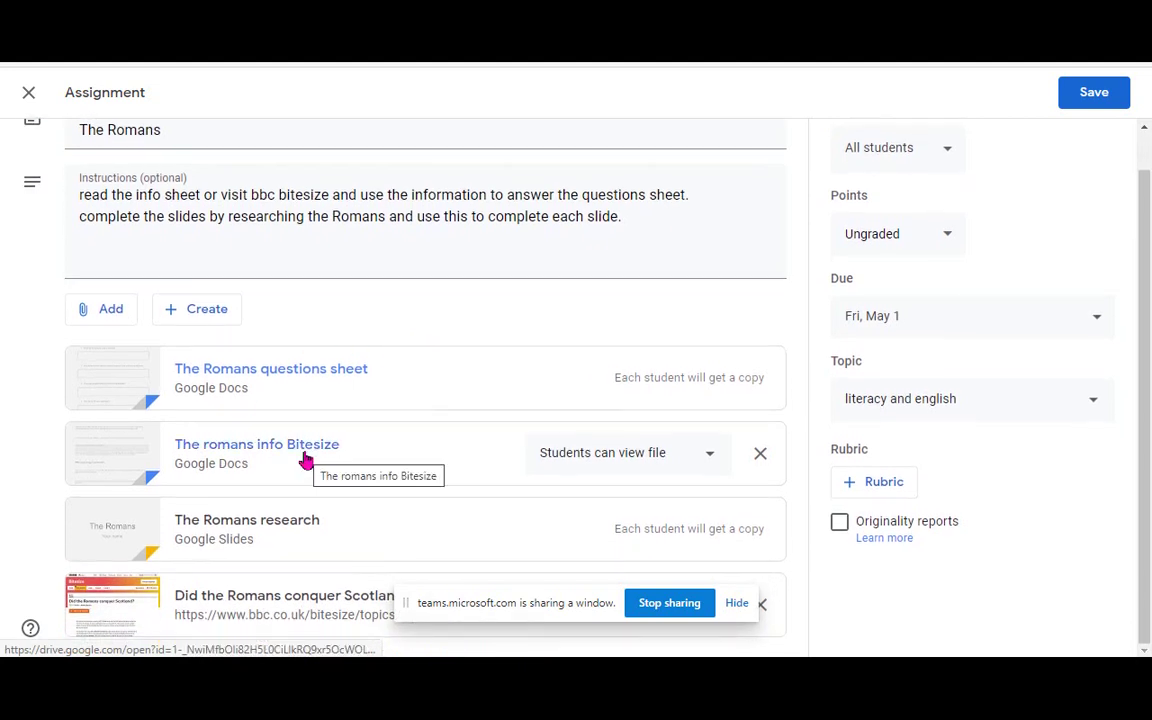
{"action": "left_click", "coordinate": [306, 458]}
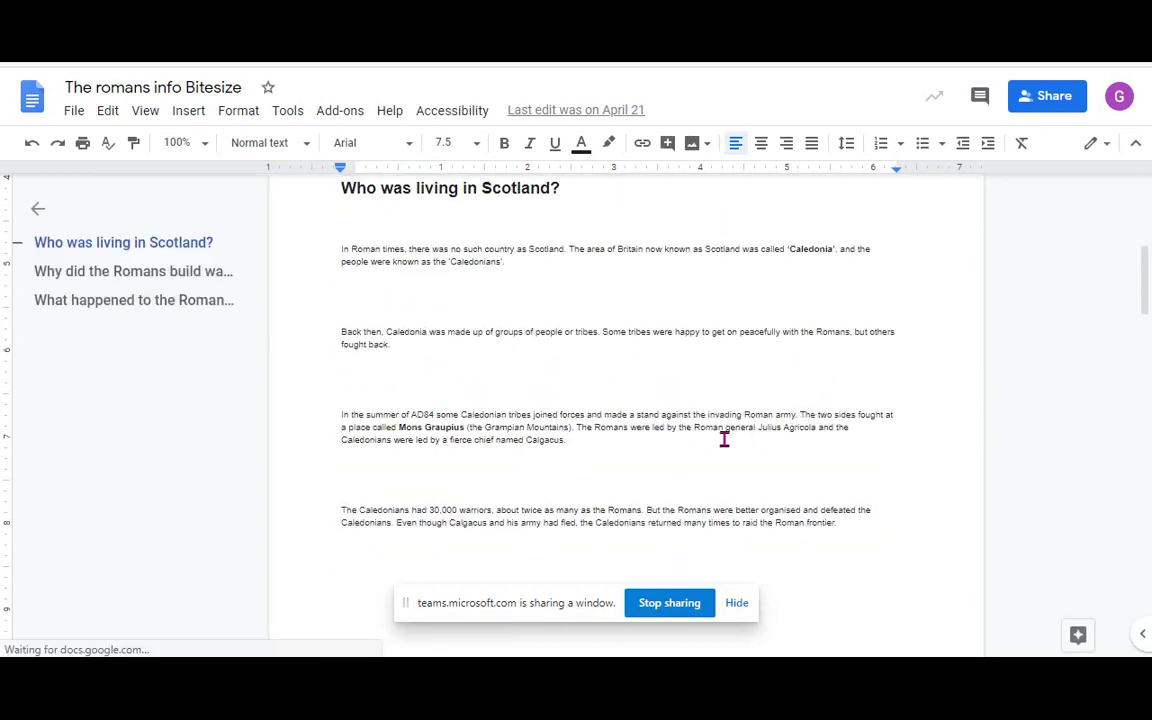
{"action": "key", "text": "ctrl+w"}
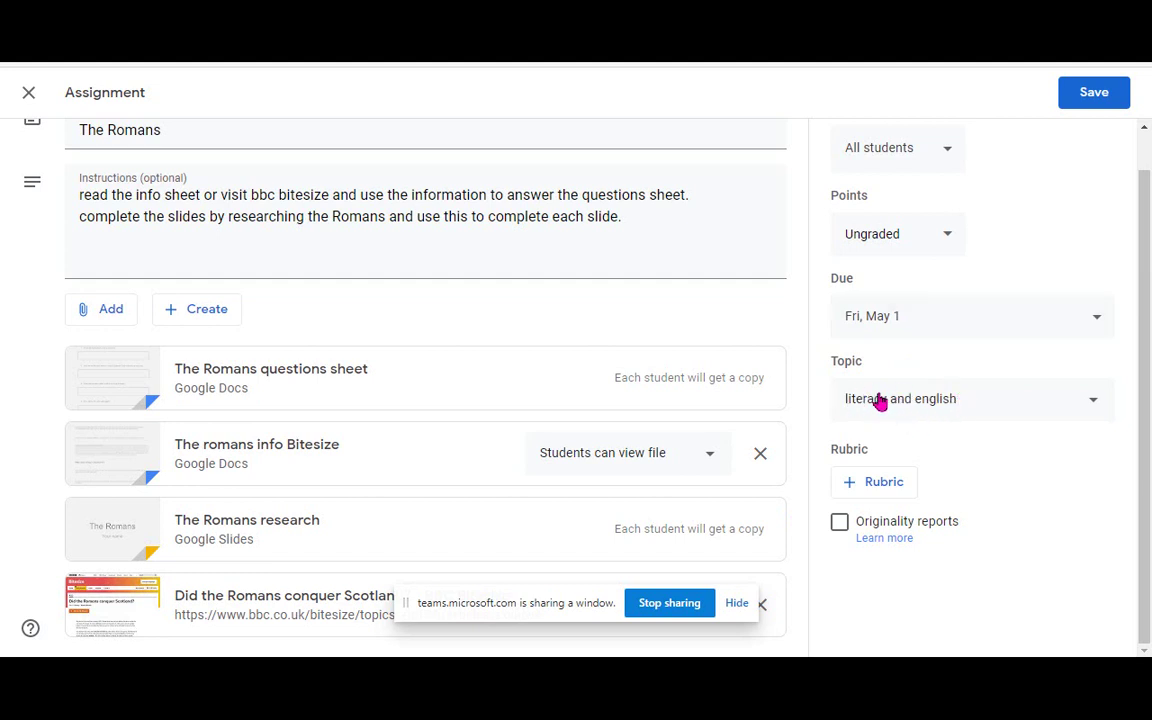
Return to the classwork, show the student work for The Romans and open the first student's copy of the questions sheet.
{"action": "left_click", "coordinate": [334, 374]}
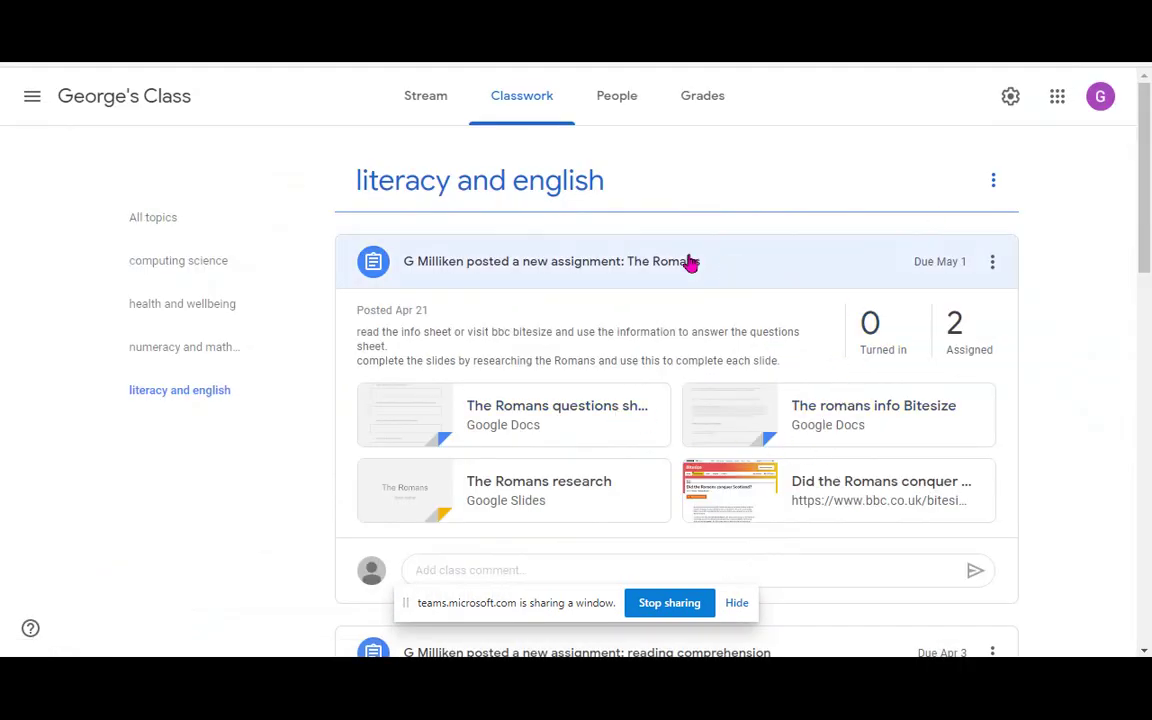
{"action": "left_click", "coordinate": [644, 258]}
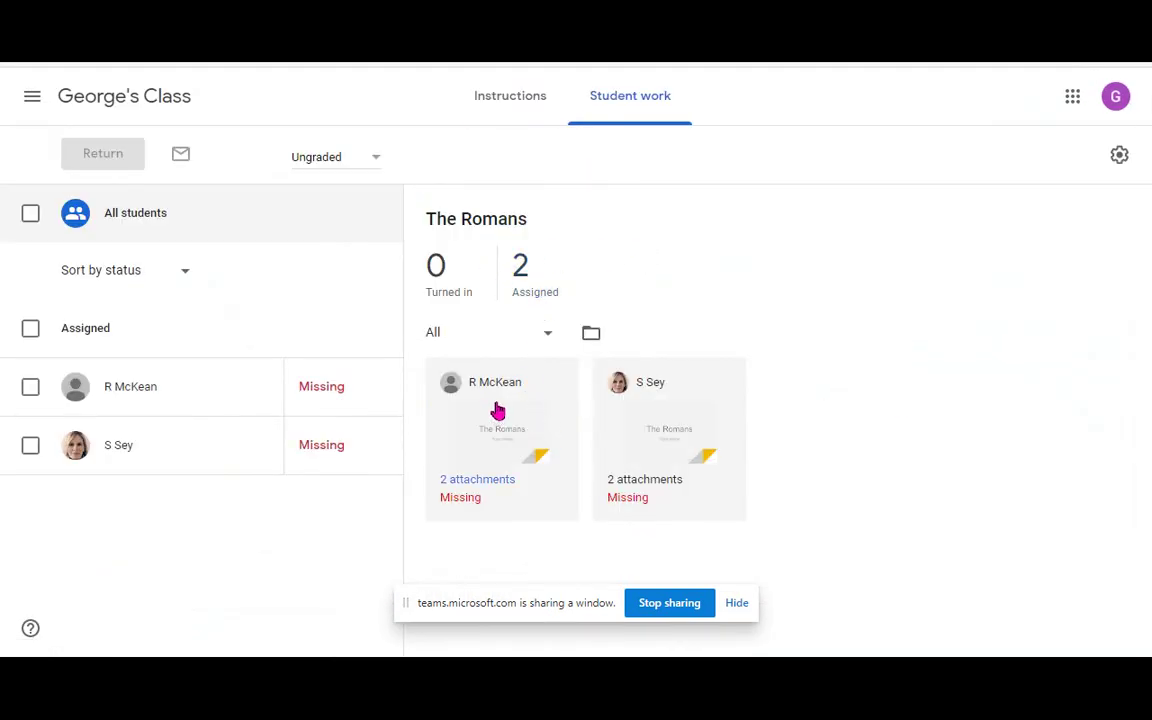
{"action": "left_click", "coordinate": [496, 483]}
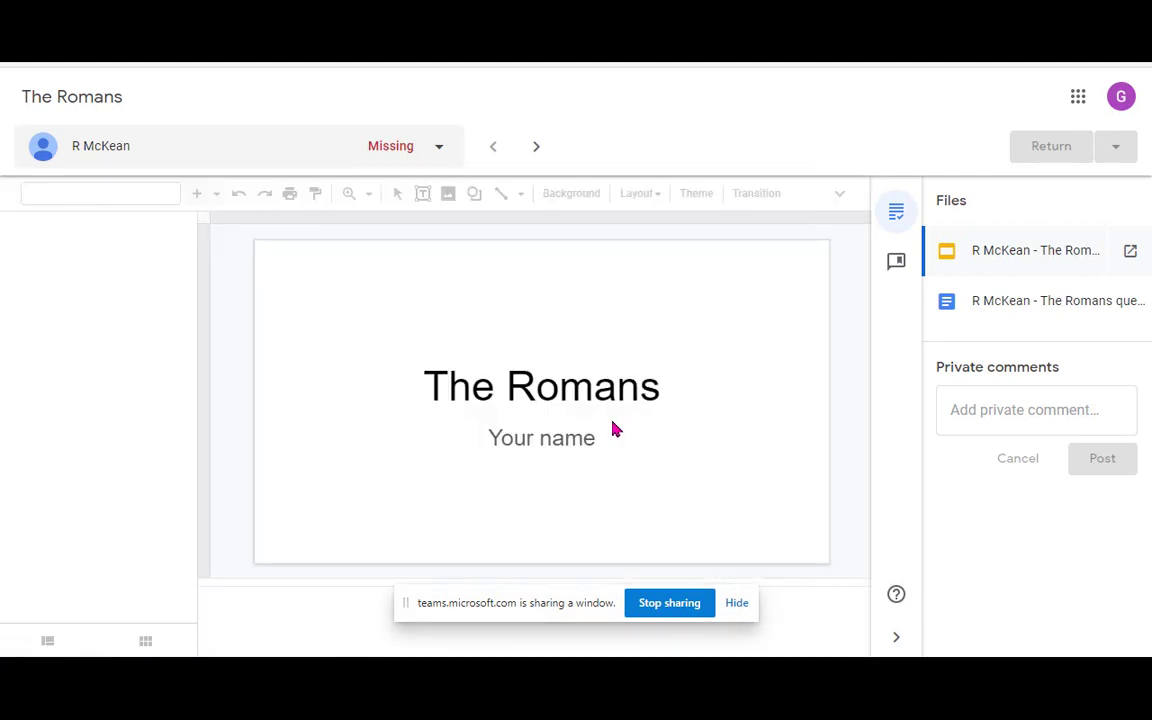
{"action": "left_click", "coordinate": [1023, 301]}
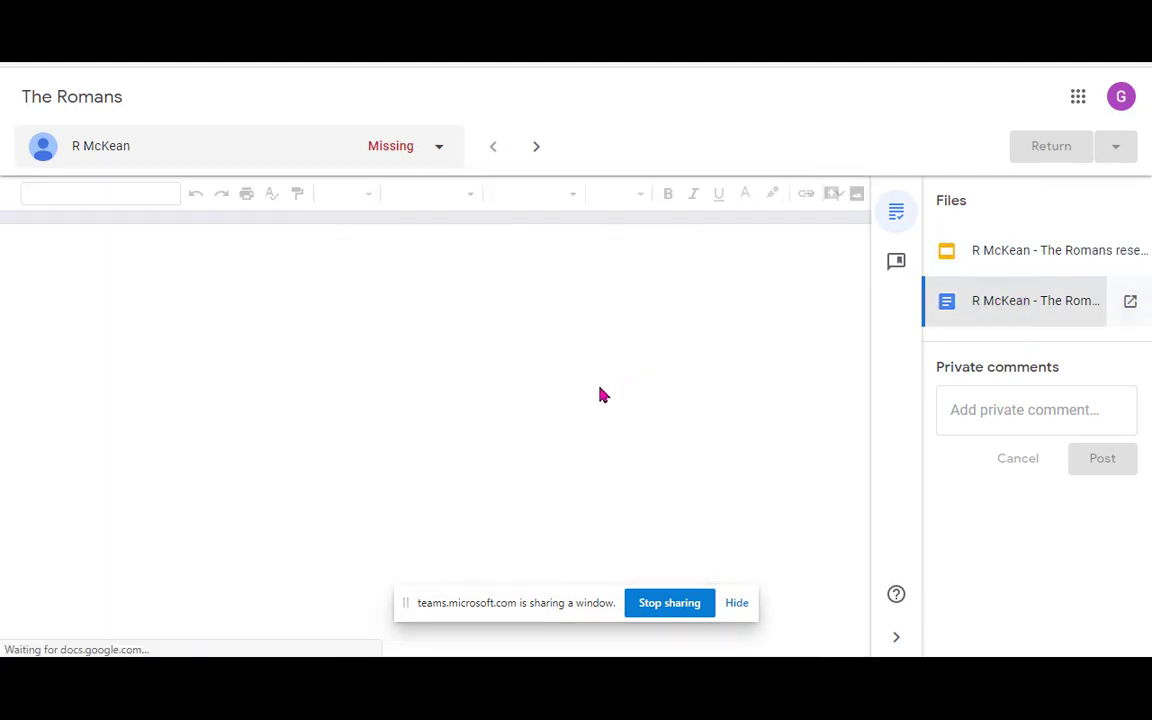
{"action": "scroll", "coordinate": [555, 400], "scroll_direction": "down", "scroll_amount": 1}
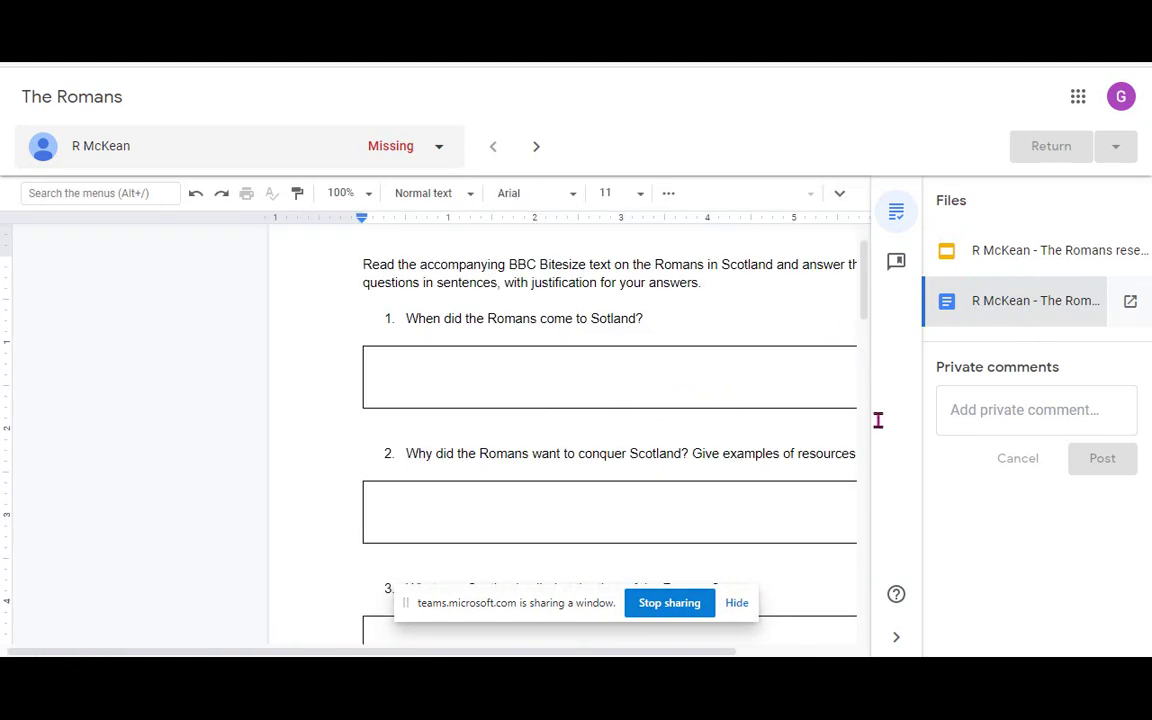
Post the private comment "how are you getting on with this?" on the student's work.
{"action": "left_click", "coordinate": [1030, 414]}
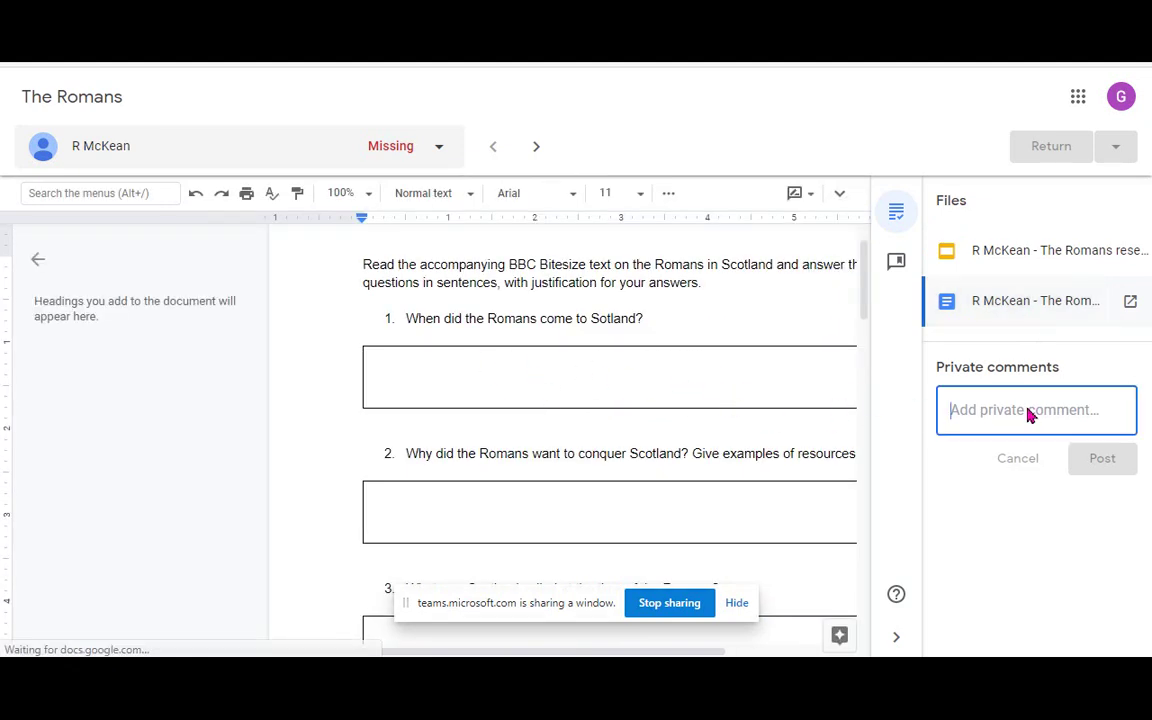
{"action": "type", "text": "h"}
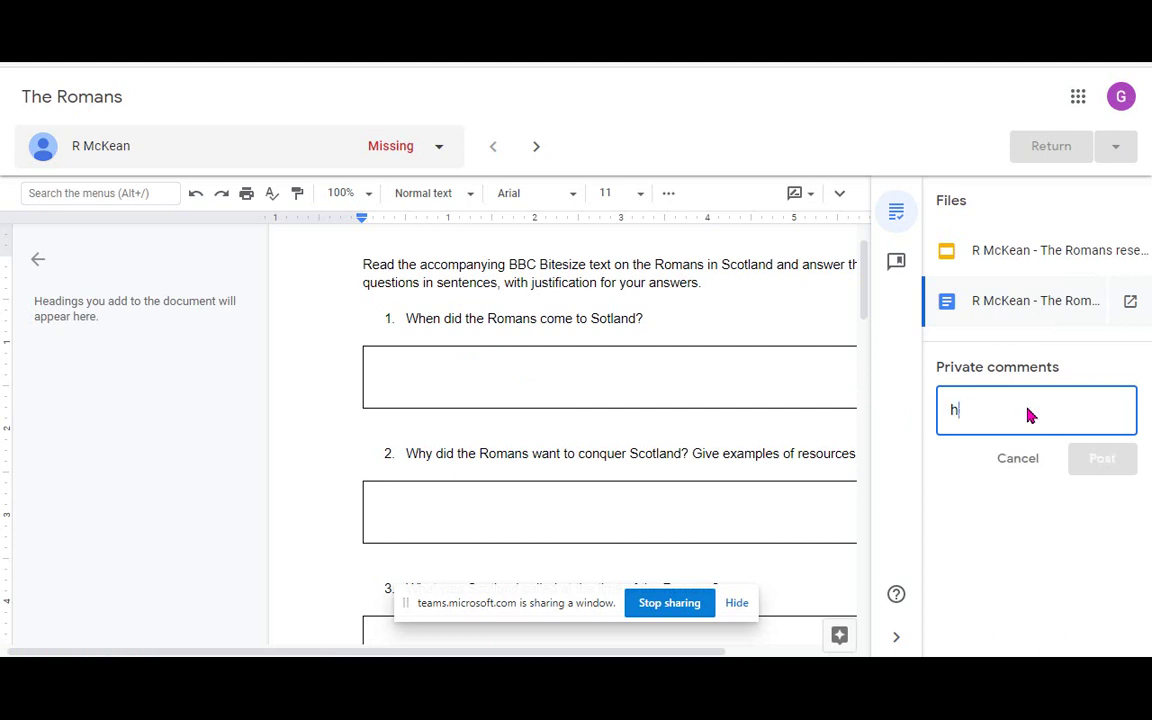
{"action": "type", "text": "ow are you getting o"}
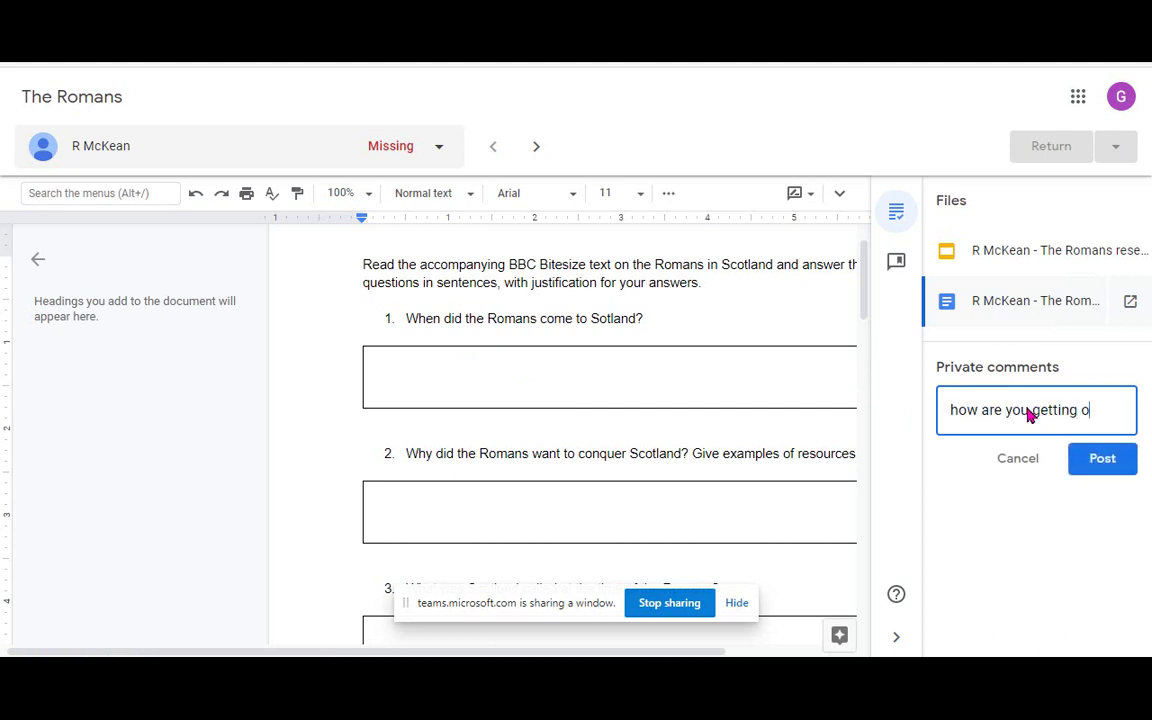
{"action": "type", "text": "n with this"}
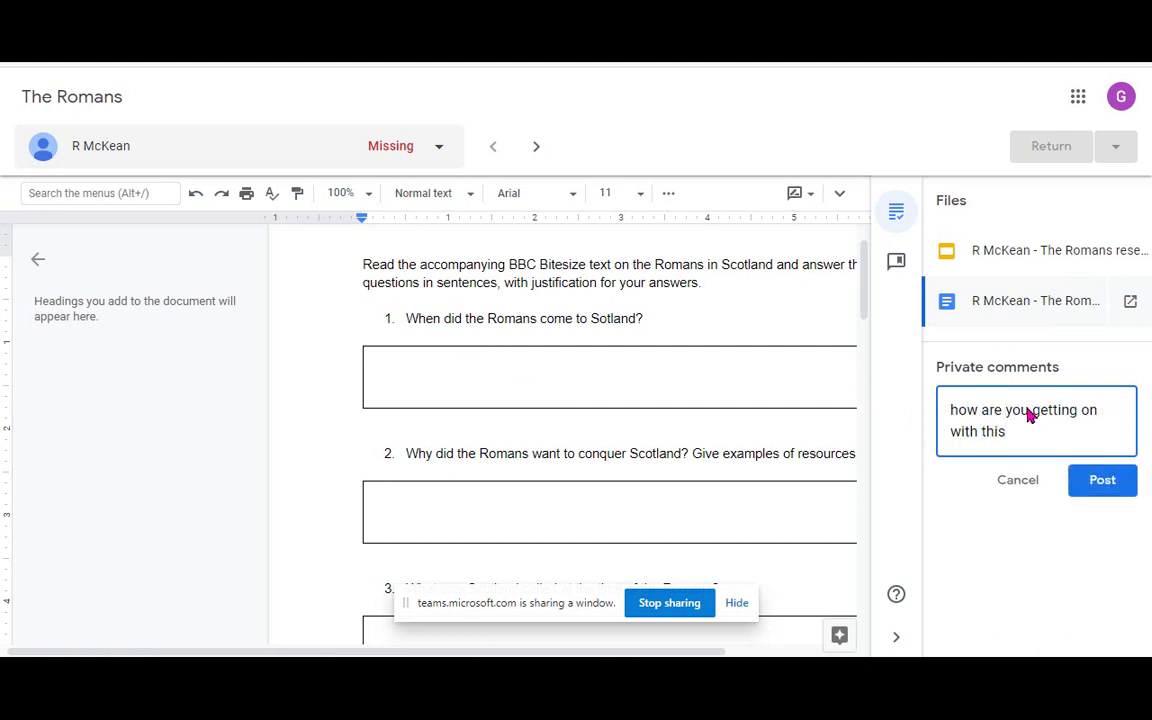
{"action": "type", "text": "?"}
{"action": "key", "text": "Return"}
{"action": "left_click", "coordinate": [1106, 504]}
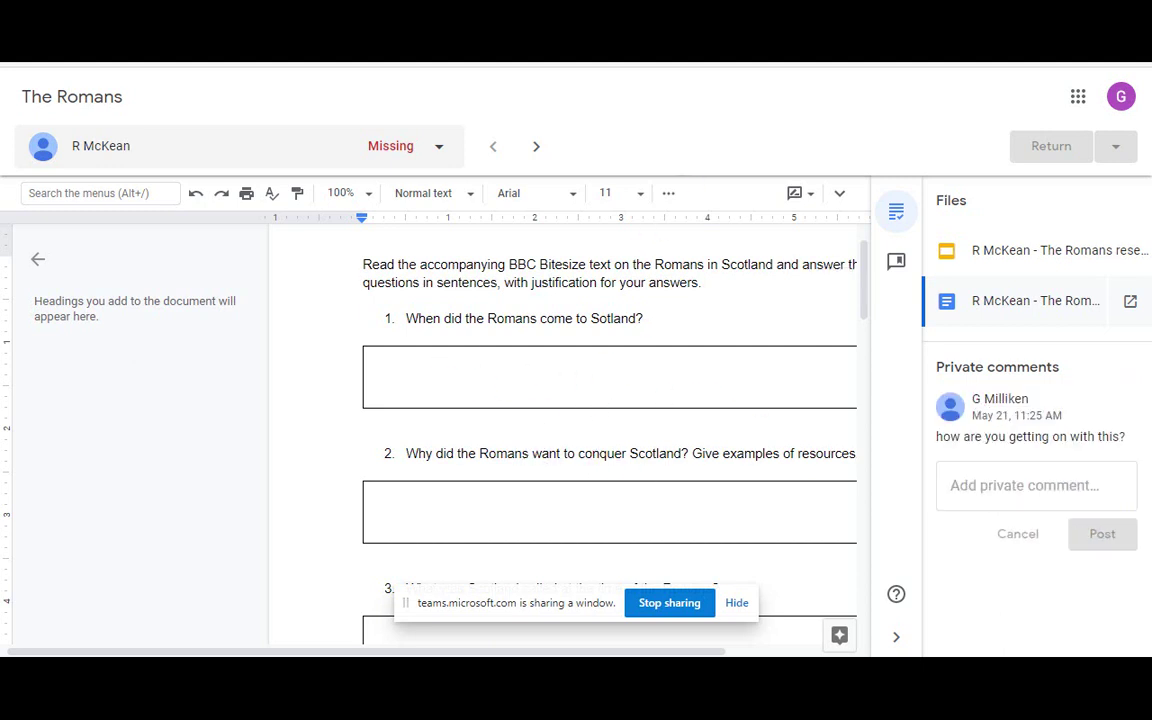
Switch to the A Slippery Tale 2nd film literacy folder in OneDrive and open the A Slippery Tale analysis 2nd level no video presentation.
{"action": "key", "text": "ctrl+w"}
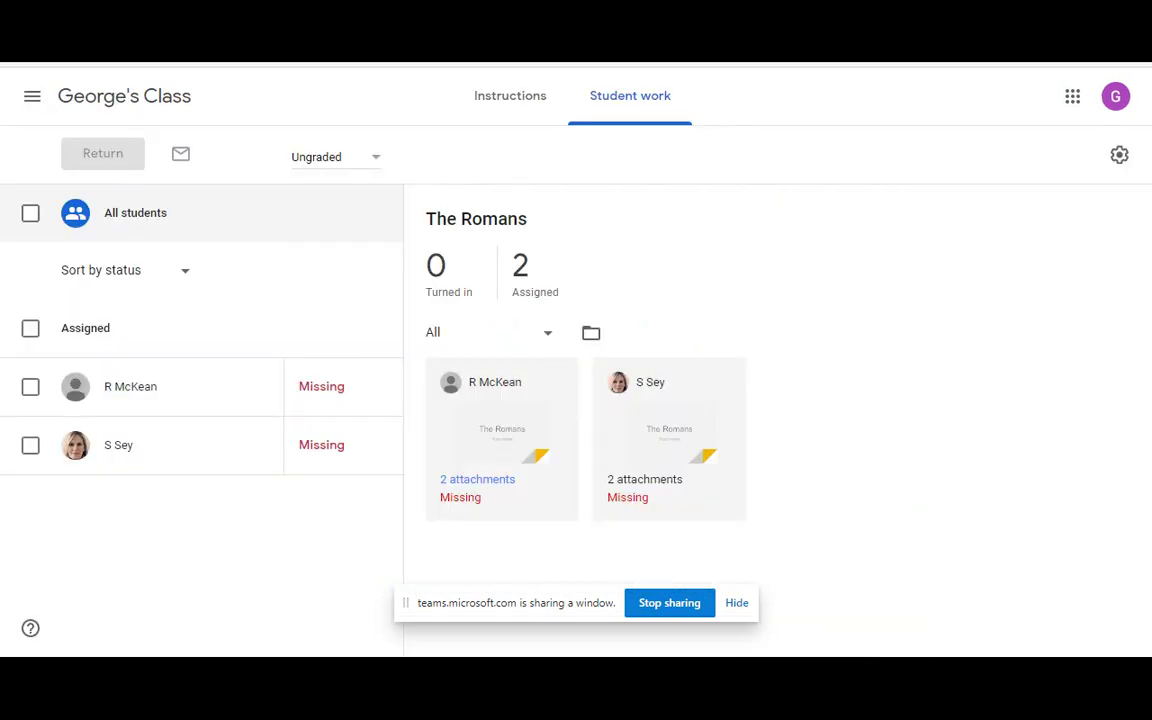
{"action": "key", "text": "ctrl+w"}
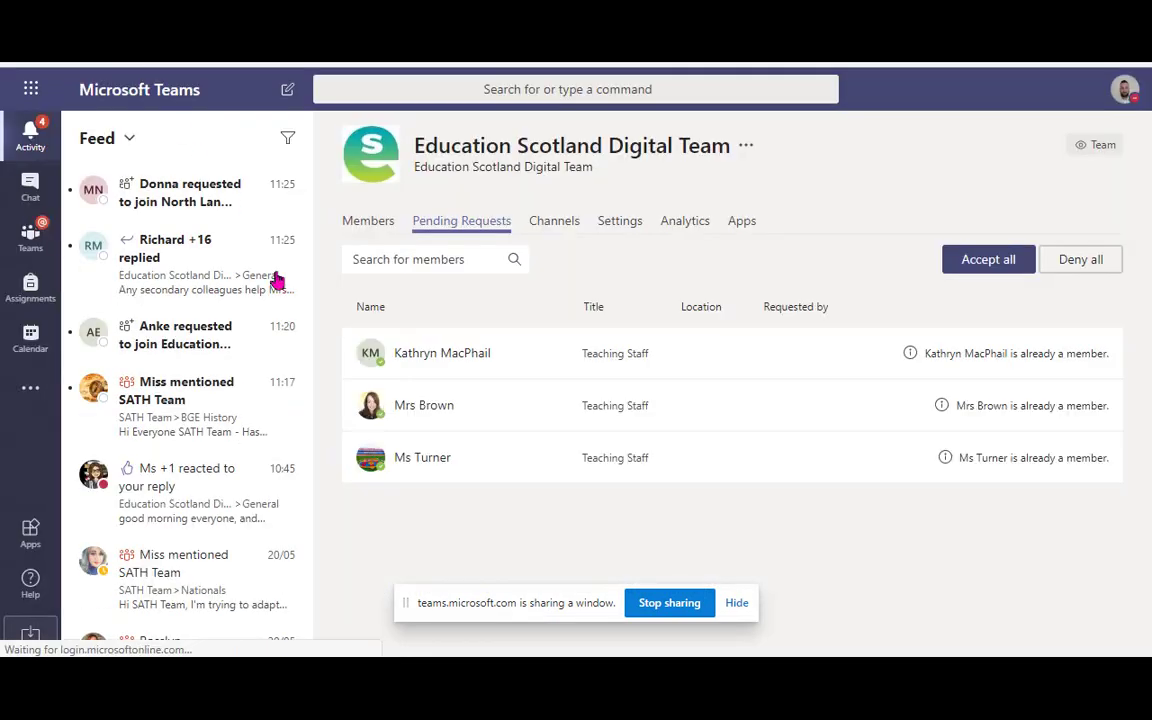
{"action": "key", "text": "ctrl+w"}
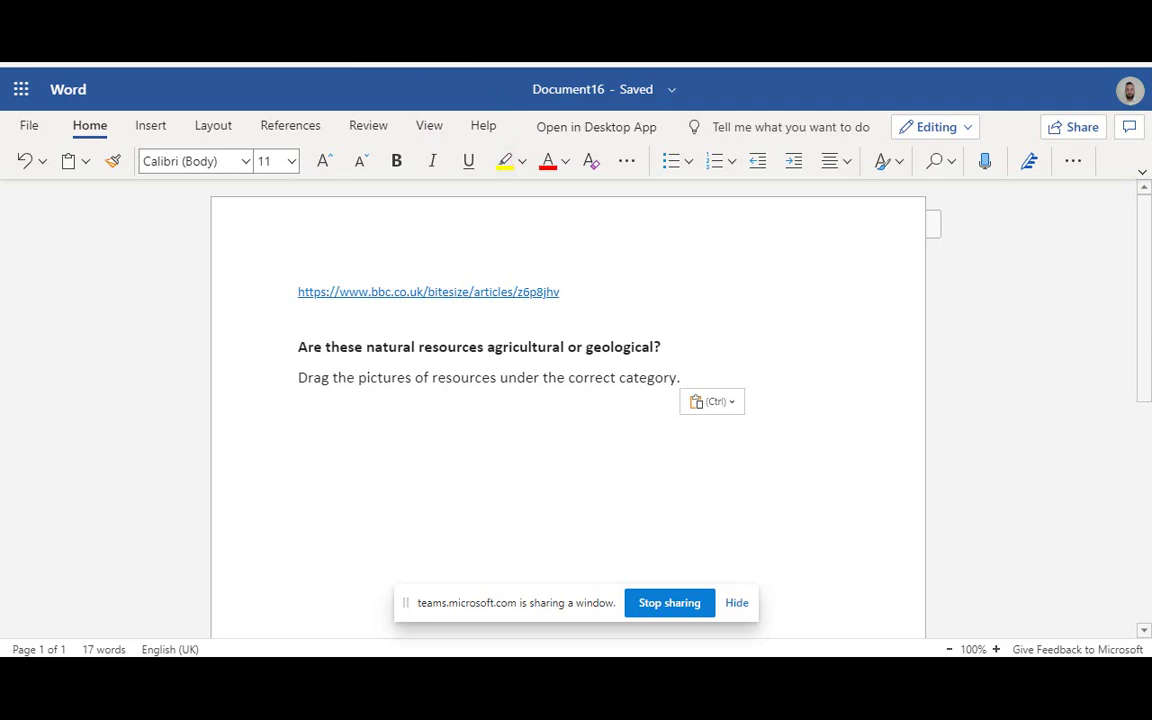
{"action": "key", "text": "ctrl+w"}
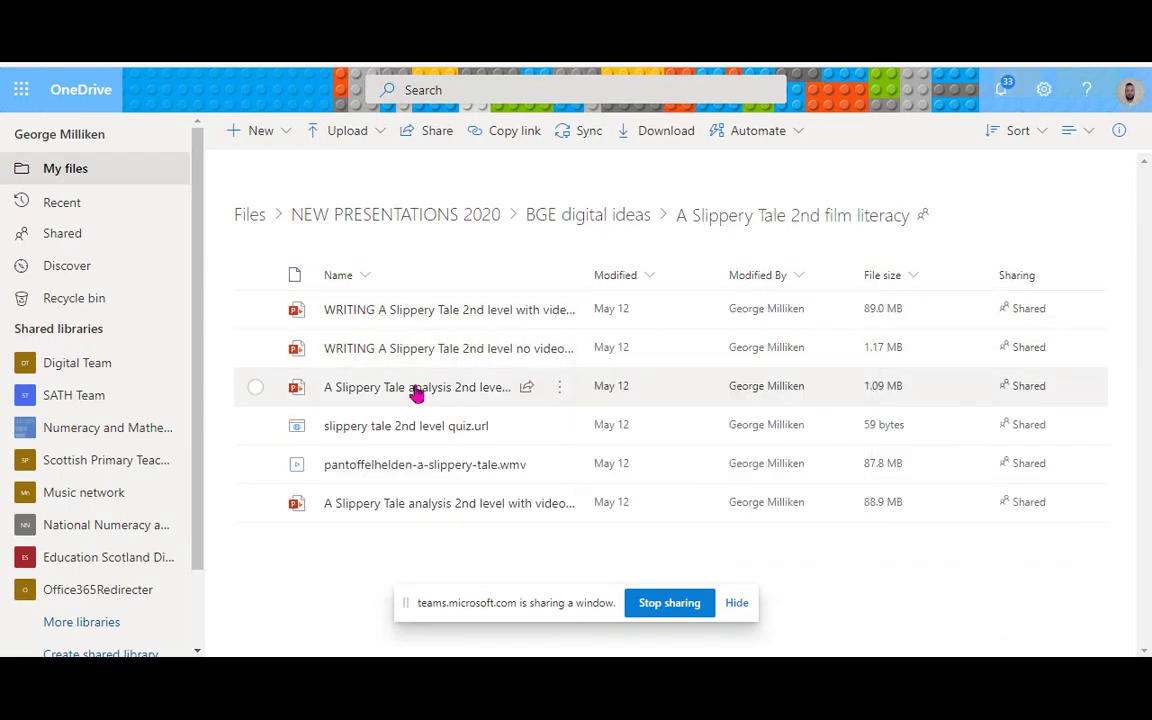
{"action": "mouse_move", "coordinate": [418, 394]}
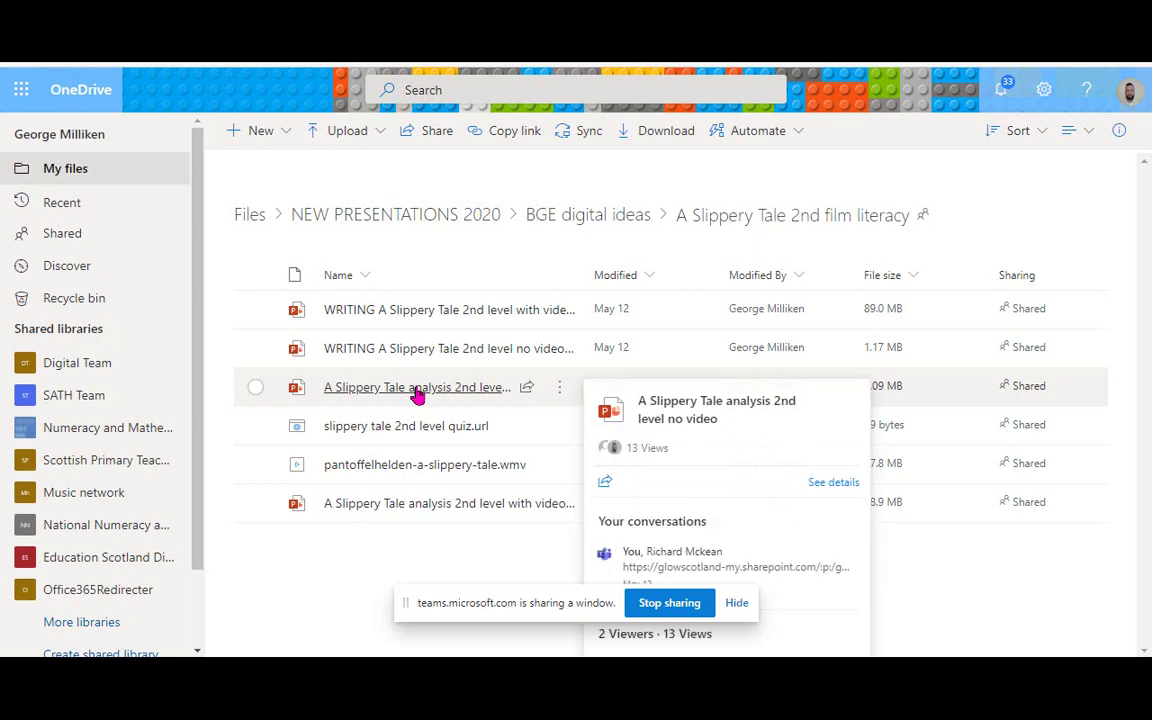
{"action": "left_click", "coordinate": [418, 394]}
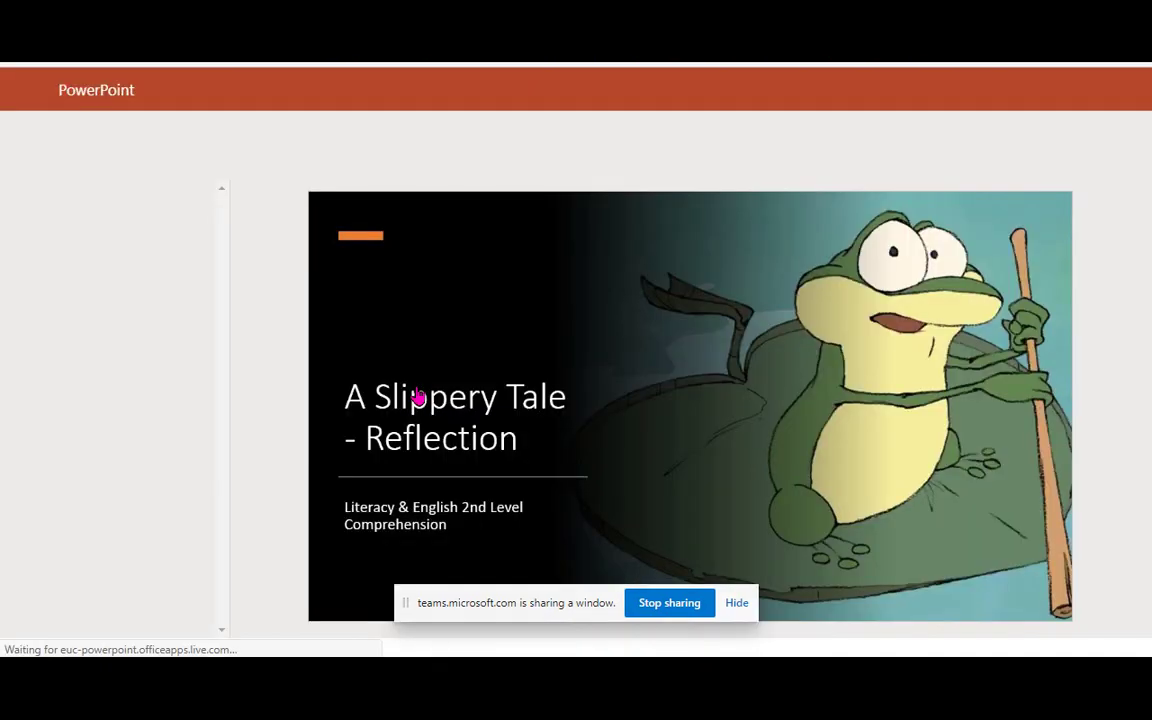
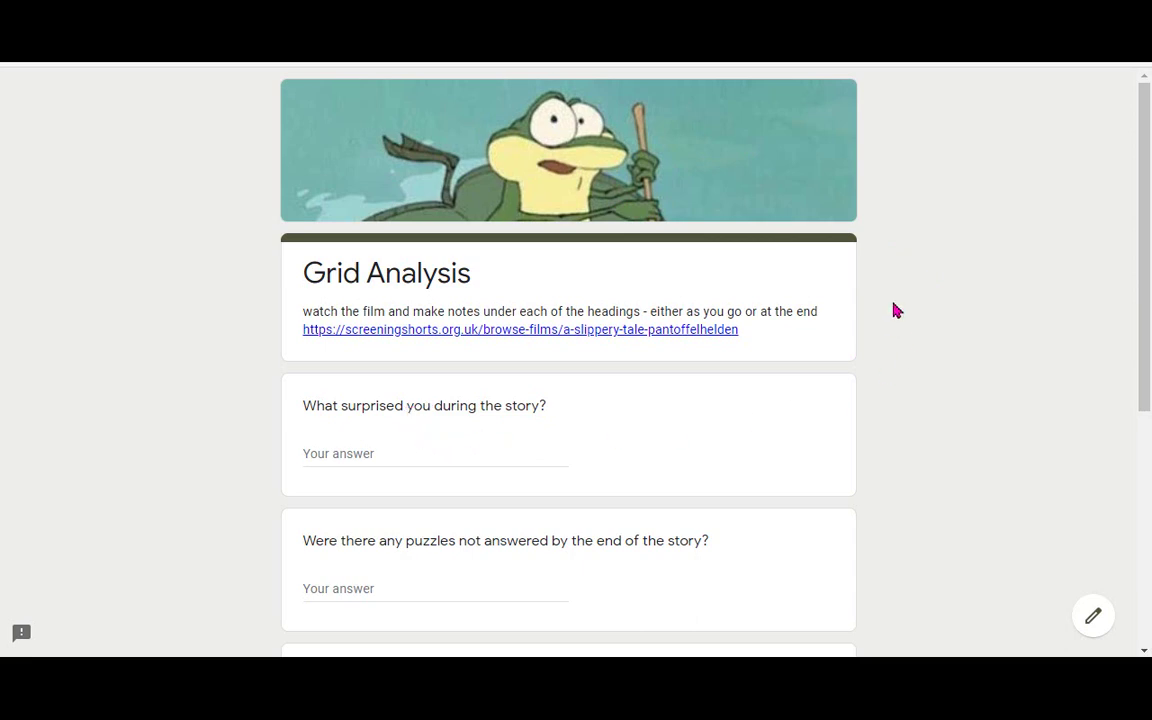
Look through the first section of the Grid Analysis form and continue to its Analysis section.
{"action": "scroll", "coordinate": [896, 311], "scroll_direction": "down", "scroll_amount": 1}
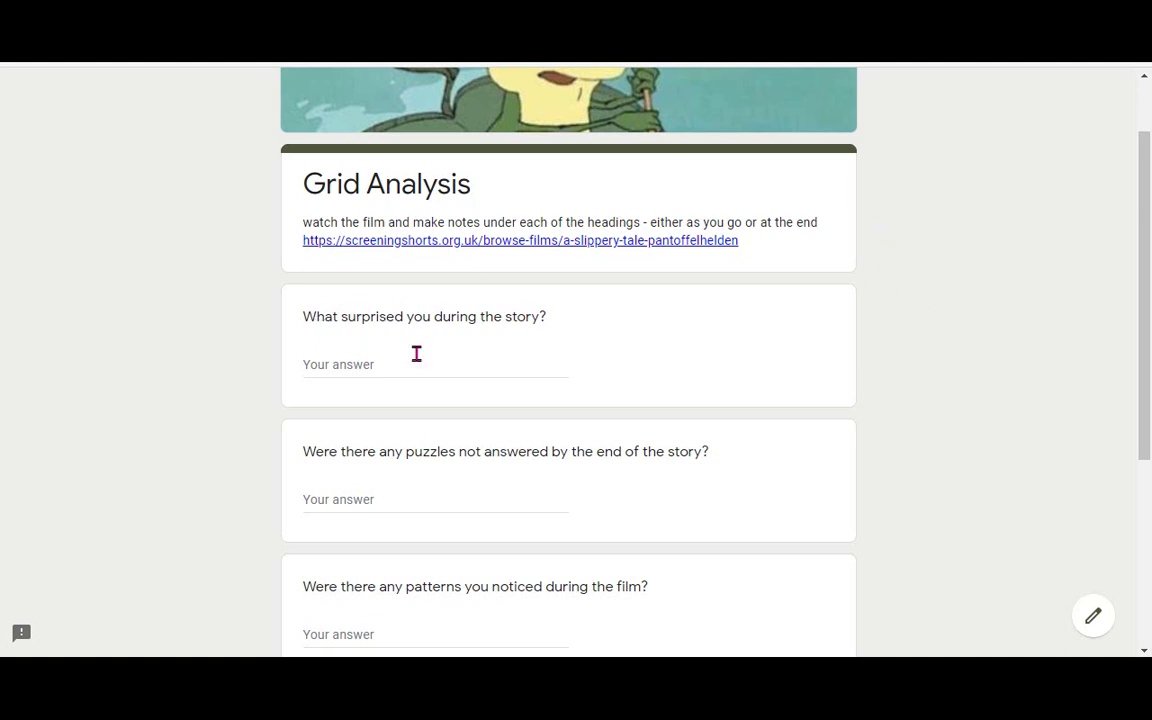
{"action": "left_click", "coordinate": [355, 364]}
{"action": "scroll", "coordinate": [409, 301], "scroll_direction": "down", "scroll_amount": 2}
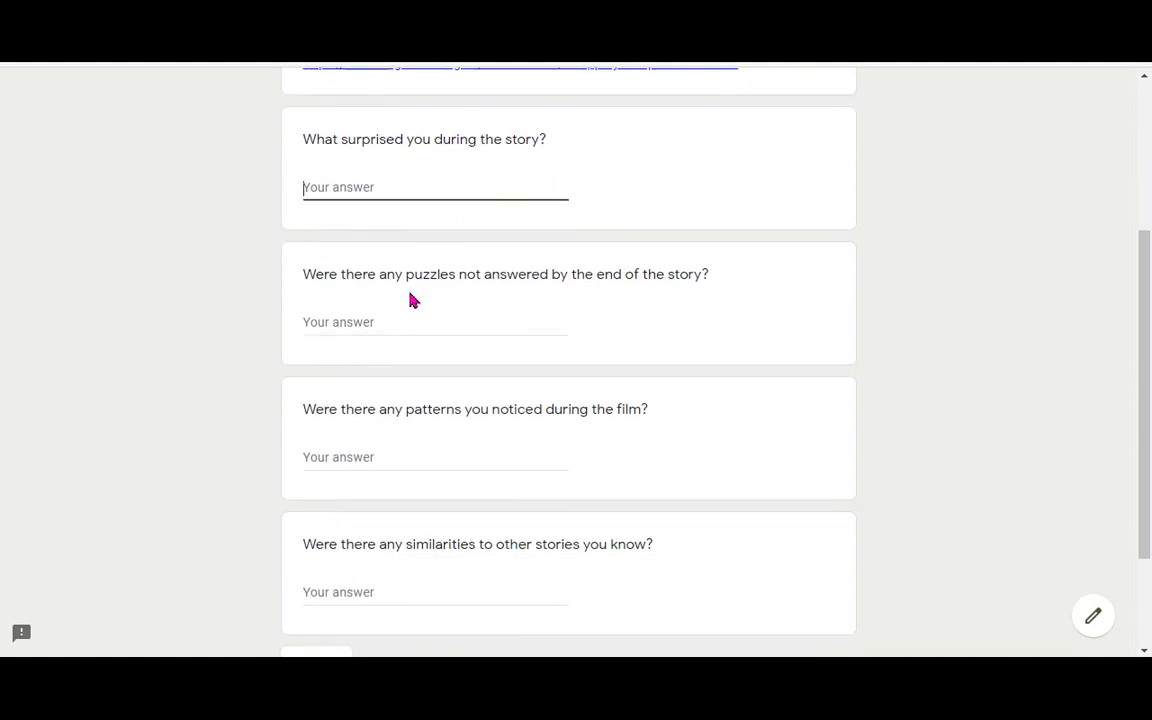
{"action": "scroll", "coordinate": [400, 420], "scroll_direction": "down", "scroll_amount": 2}
{"action": "left_click", "coordinate": [316, 518]}
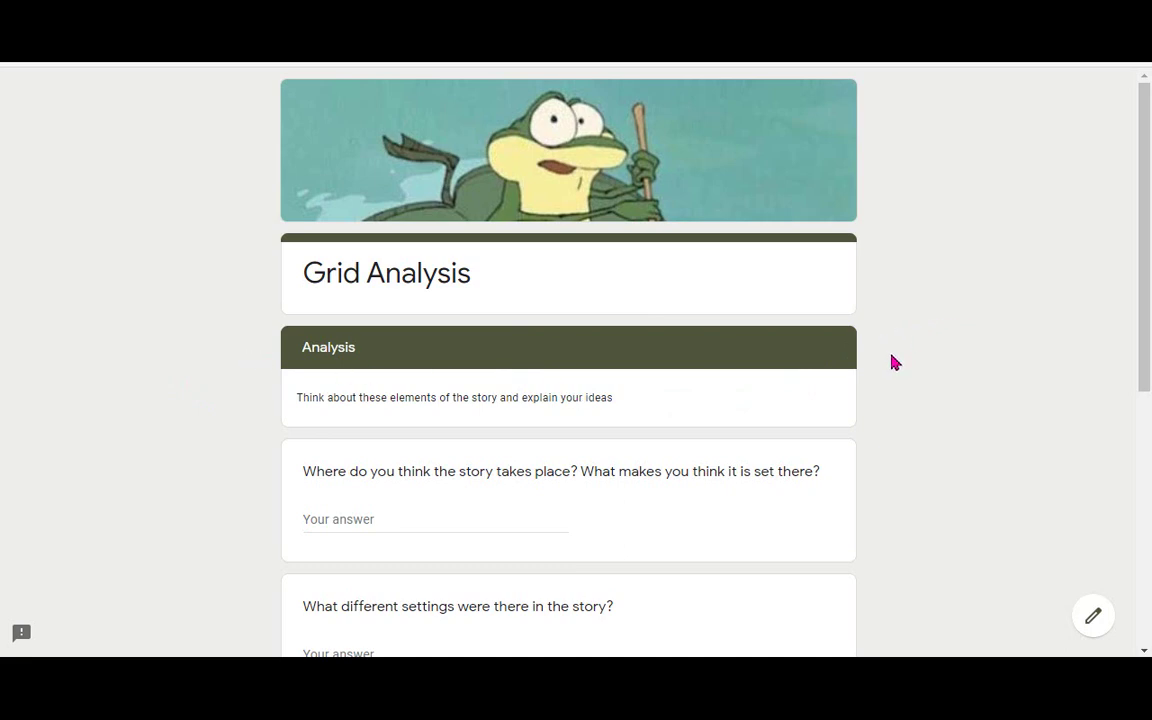
Look through the questions about setting and characters in the form's Analysis section.
{"action": "scroll", "coordinate": [895, 363], "scroll_direction": "down", "scroll_amount": 2}
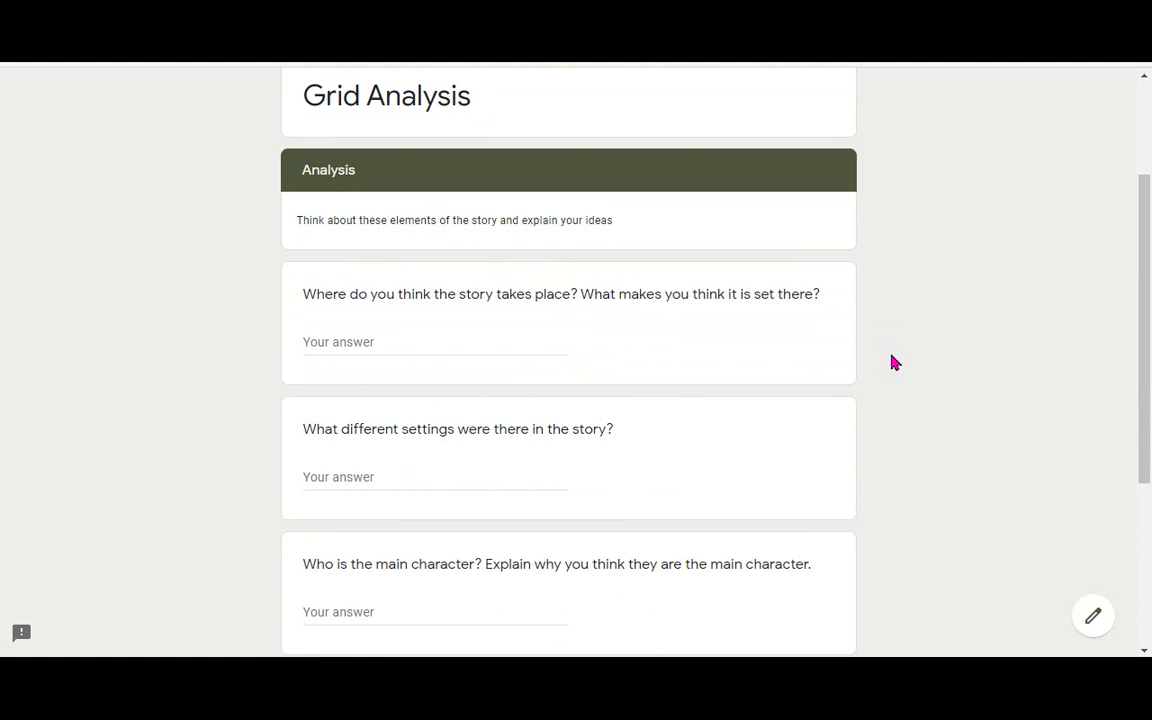
{"action": "scroll", "coordinate": [895, 363], "scroll_direction": "down", "scroll_amount": 3}
{"action": "scroll", "coordinate": [895, 363], "scroll_direction": "up", "scroll_amount": 5}
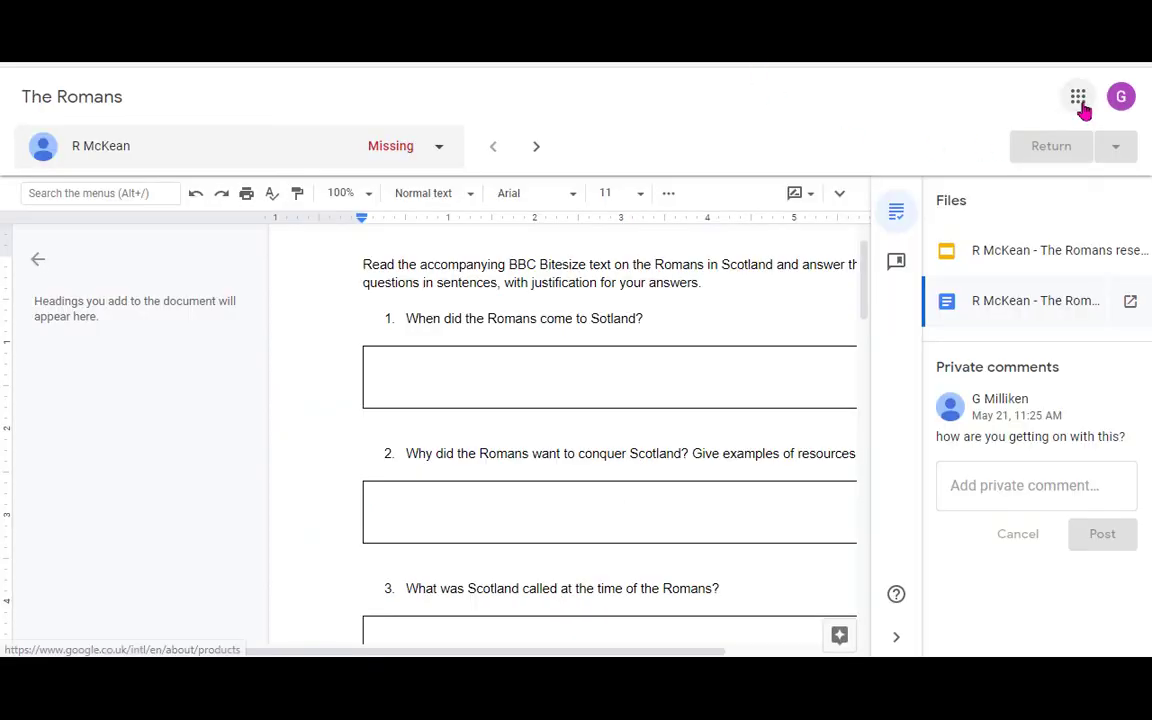
Return to the student's Romans work and open Google Forms from the list of Google apps.
{"action": "left_click", "coordinate": [1080, 102]}
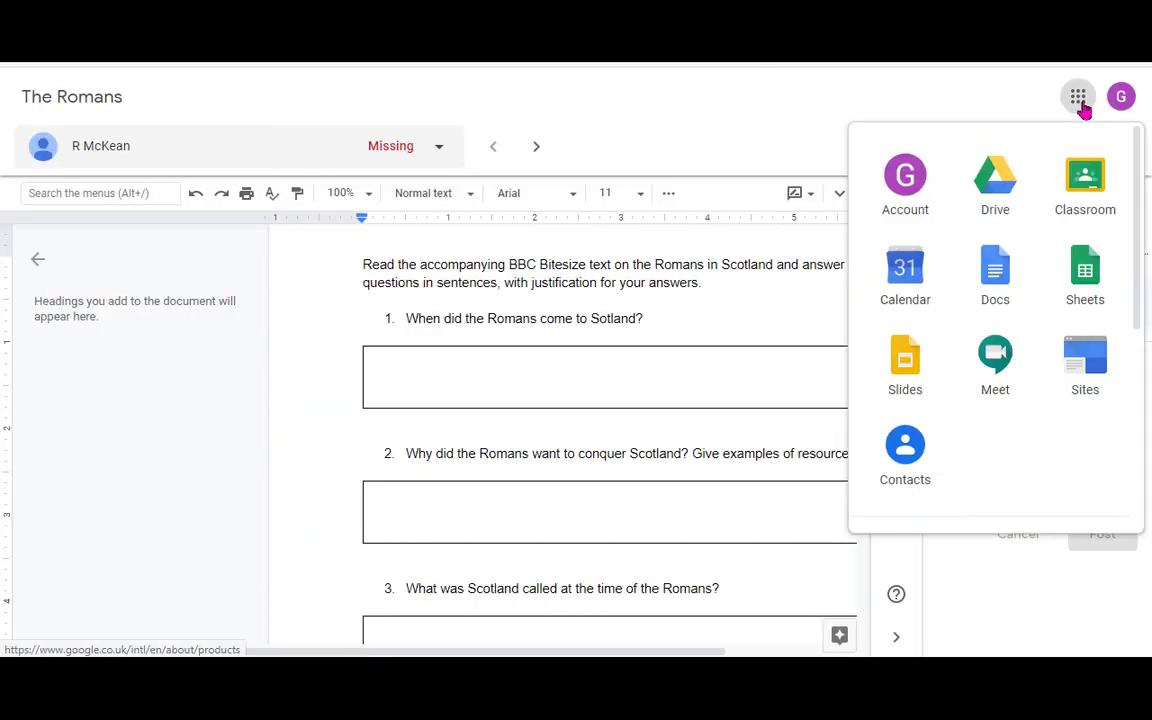
{"action": "scroll", "coordinate": [1065, 342], "scroll_direction": "down", "scroll_amount": 3}
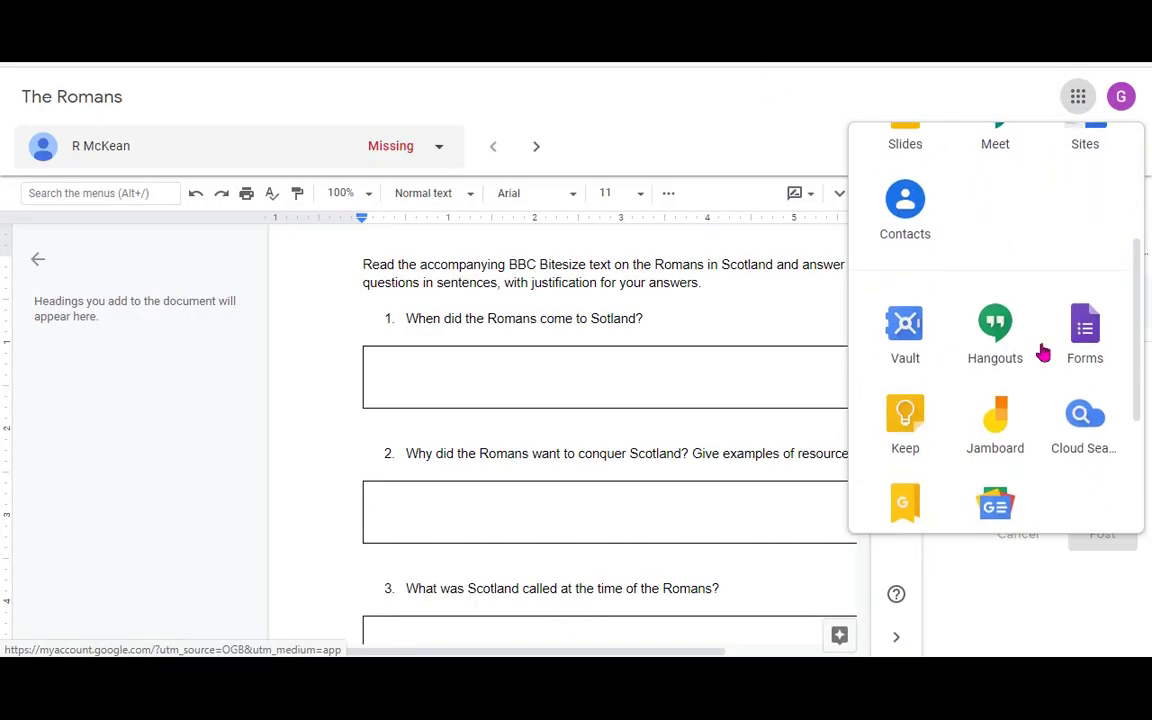
{"action": "scroll", "coordinate": [1060, 375], "scroll_direction": "down", "scroll_amount": 1}
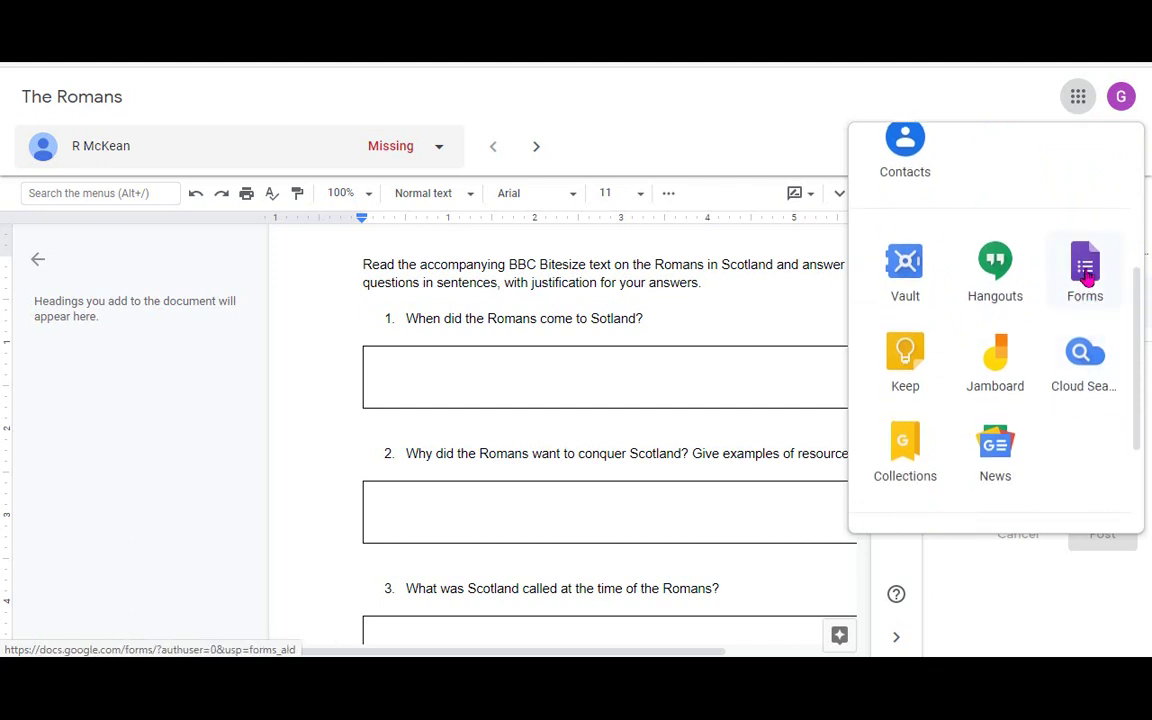
{"action": "left_click", "coordinate": [1087, 278]}
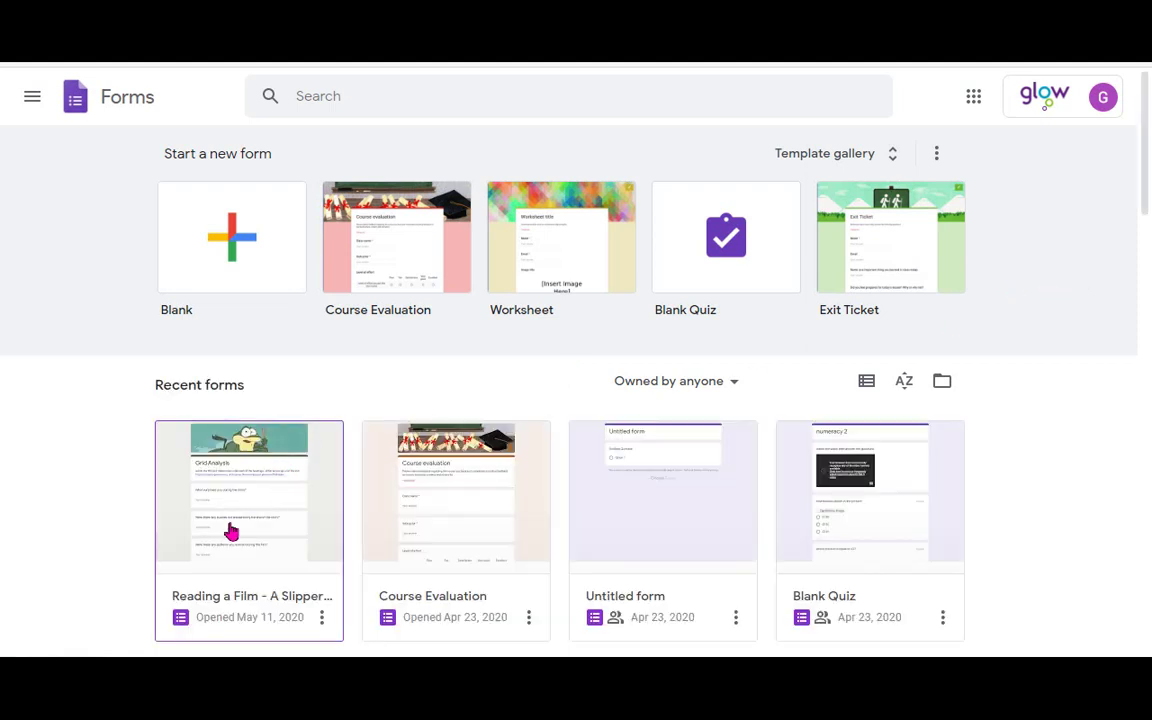
Open the recent form Reading a Film - A Slippery Tale and open the question "What surprised you during the story?" for editing.
{"action": "left_click", "coordinate": [228, 540]}
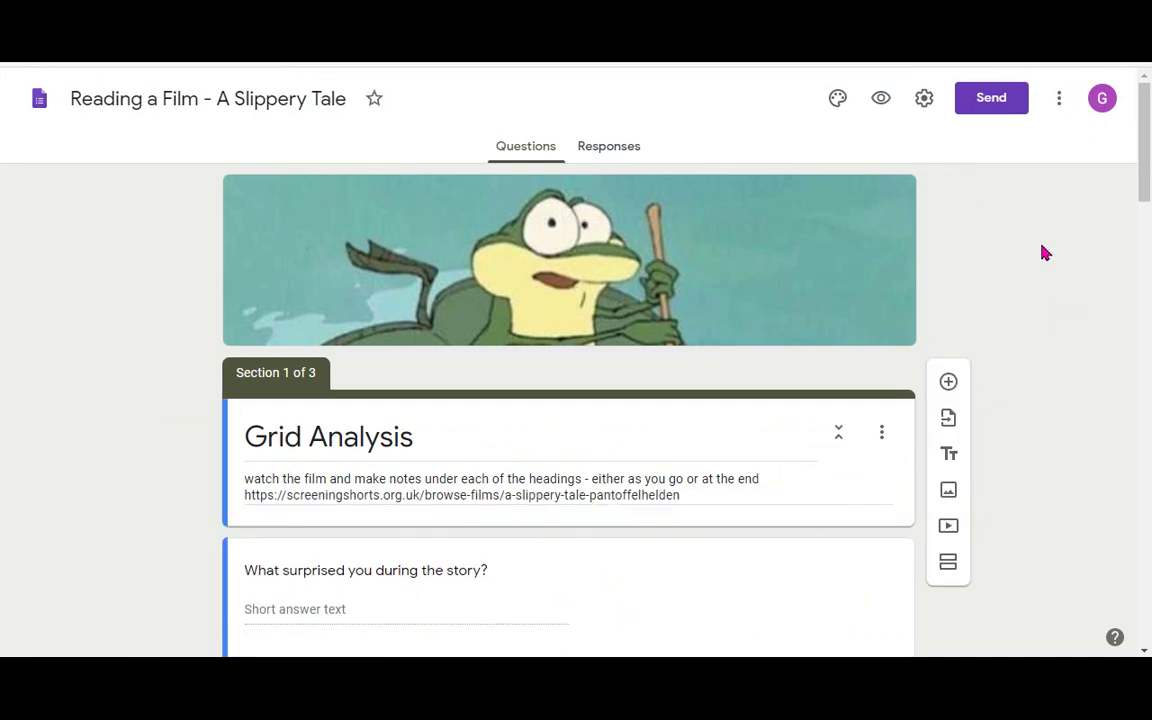
{"action": "scroll", "coordinate": [553, 375], "scroll_direction": "down", "scroll_amount": 3}
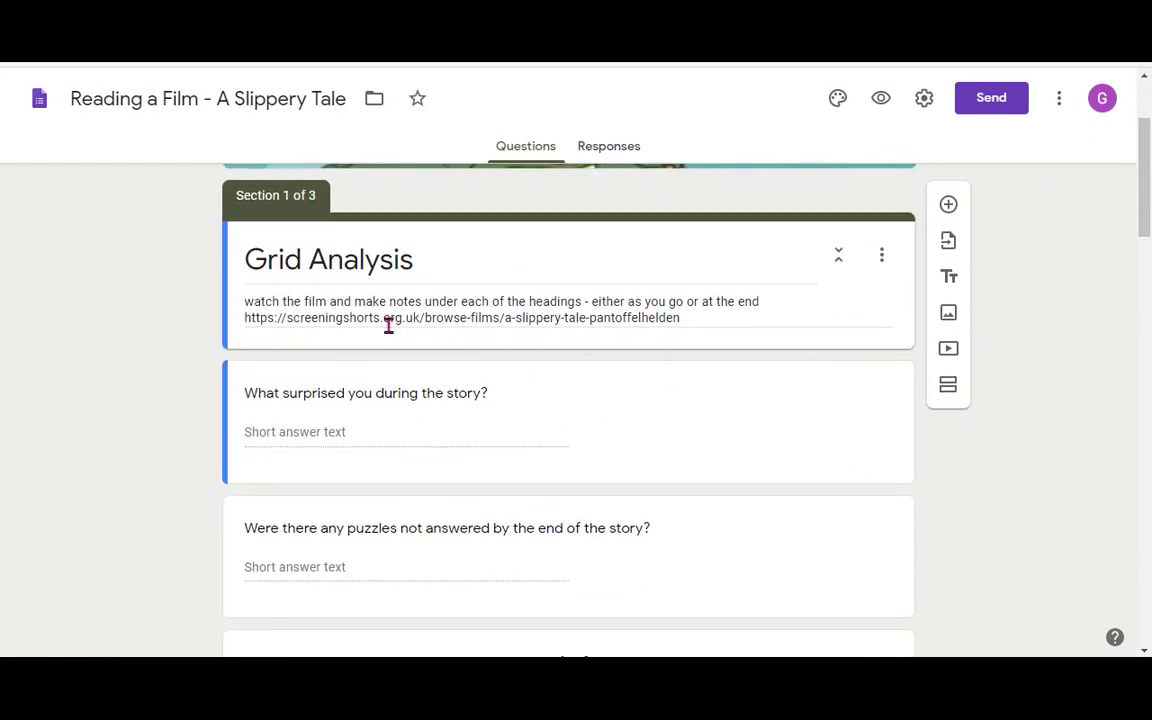
{"action": "left_click", "coordinate": [342, 442]}
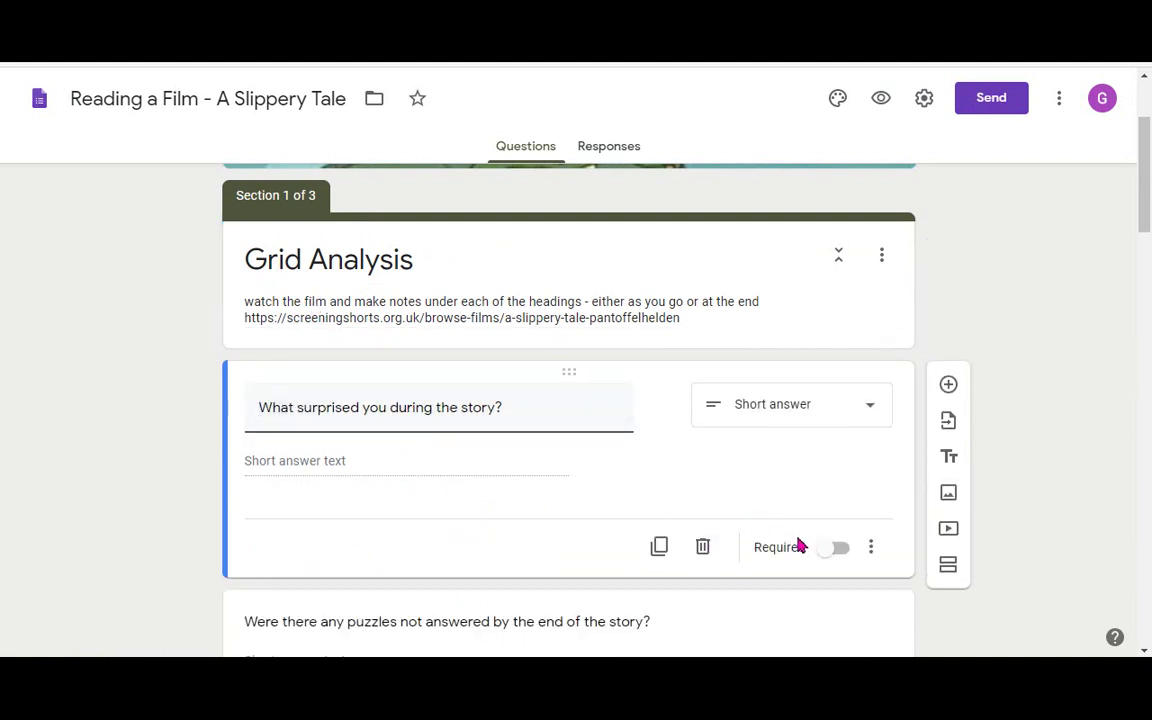
Make the question "What surprised you during the story?" required and look over the other Grid Analysis questions.
{"action": "left_click", "coordinate": [836, 557]}
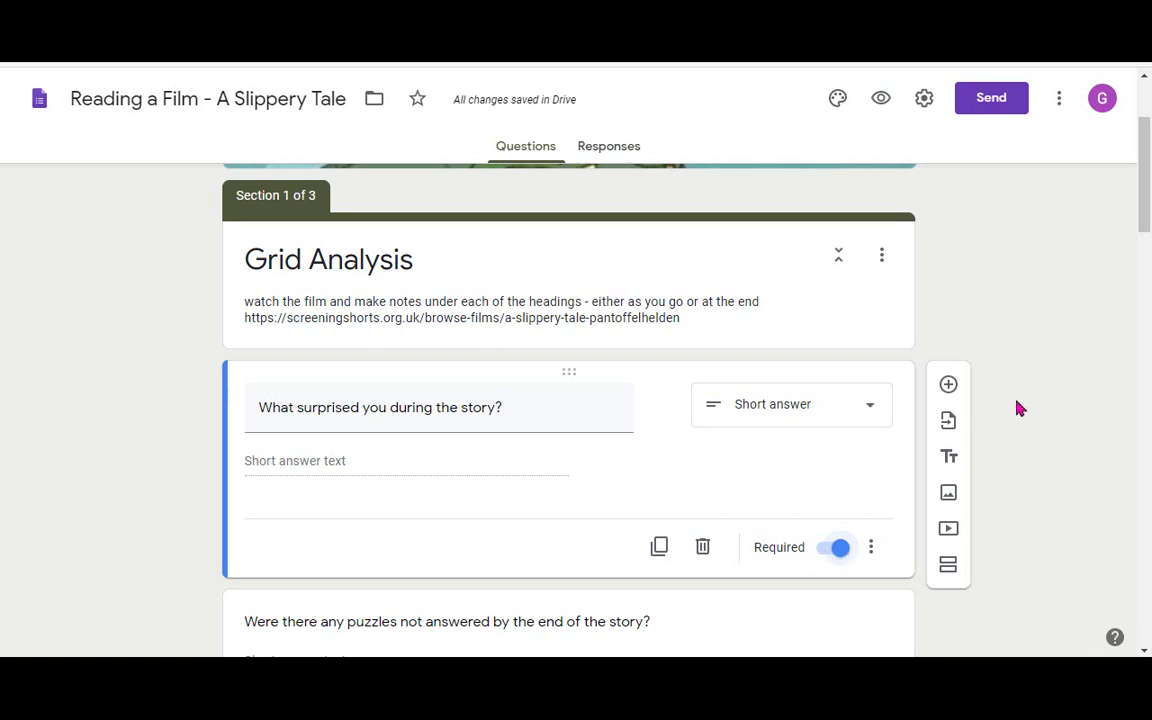
{"action": "scroll", "coordinate": [1018, 395], "scroll_direction": "up", "scroll_amount": 2}
{"action": "scroll", "coordinate": [1018, 395], "scroll_direction": "down", "scroll_amount": 4}
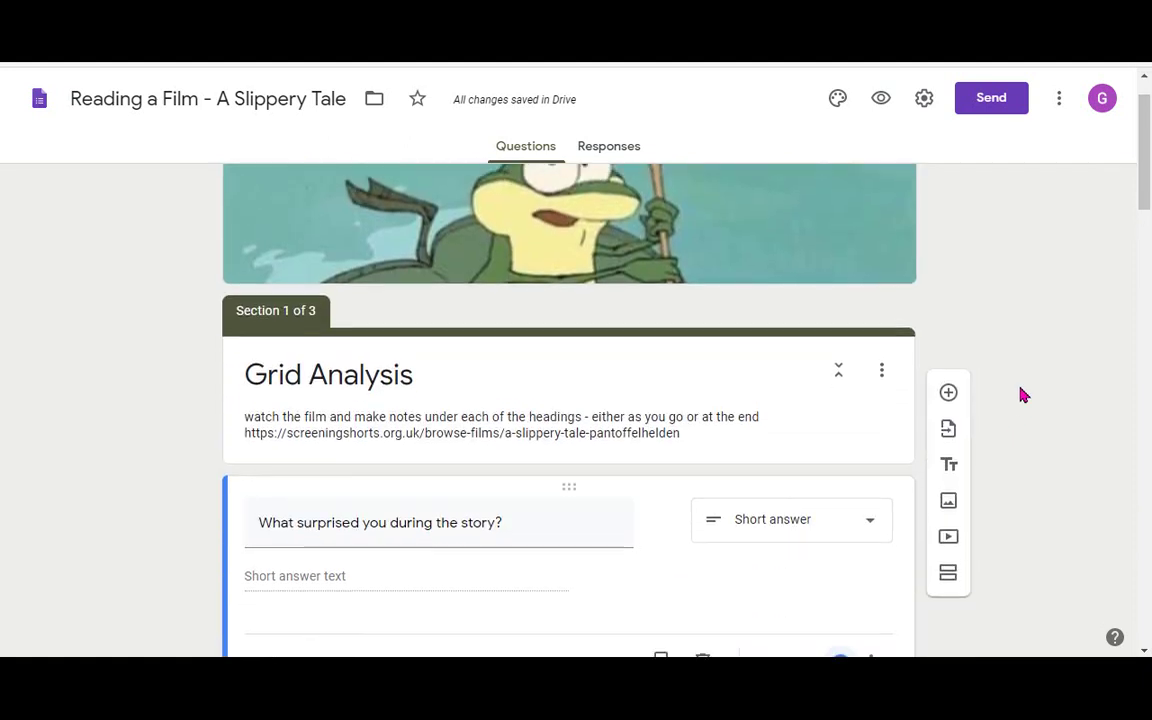
{"action": "scroll", "coordinate": [1020, 393], "scroll_direction": "down", "scroll_amount": 2}
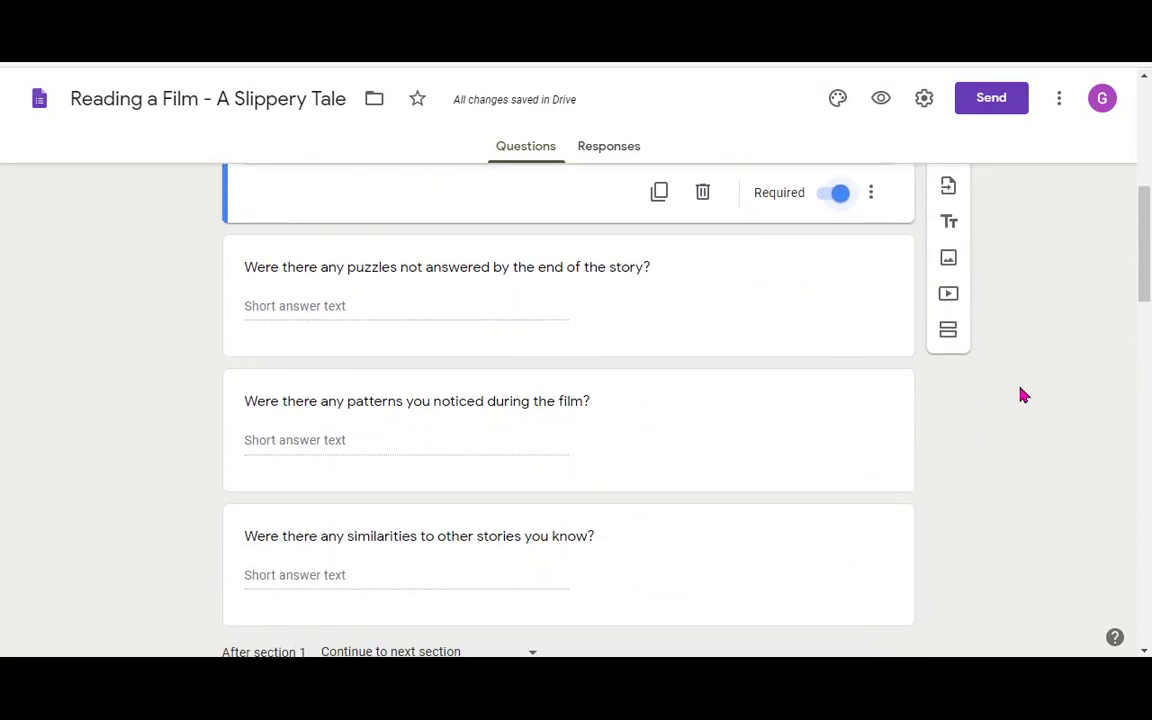
{"action": "scroll", "coordinate": [1020, 393], "scroll_direction": "up", "scroll_amount": 2}
{"action": "scroll", "coordinate": [1022, 395], "scroll_direction": "up", "scroll_amount": 4}
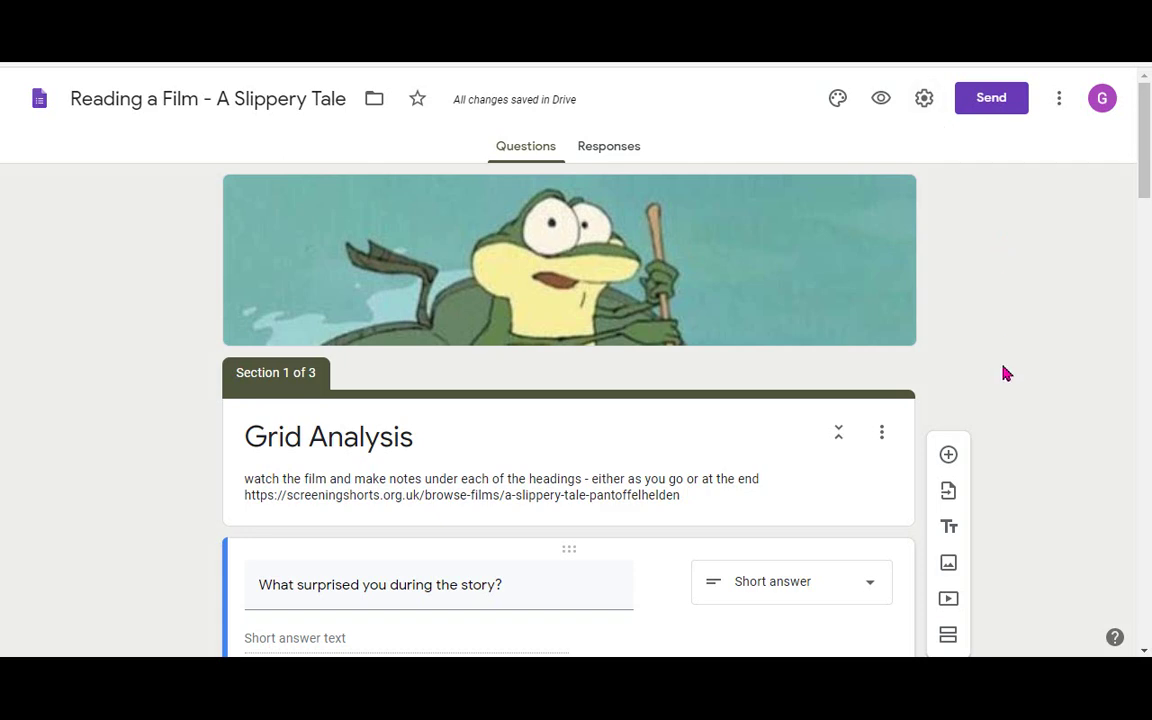
Select the question "Were there any patterns you noticed during the film?" and look at its additional options.
{"action": "scroll", "coordinate": [1003, 373], "scroll_direction": "down", "scroll_amount": 5}
{"action": "left_click", "coordinate": [297, 457]}
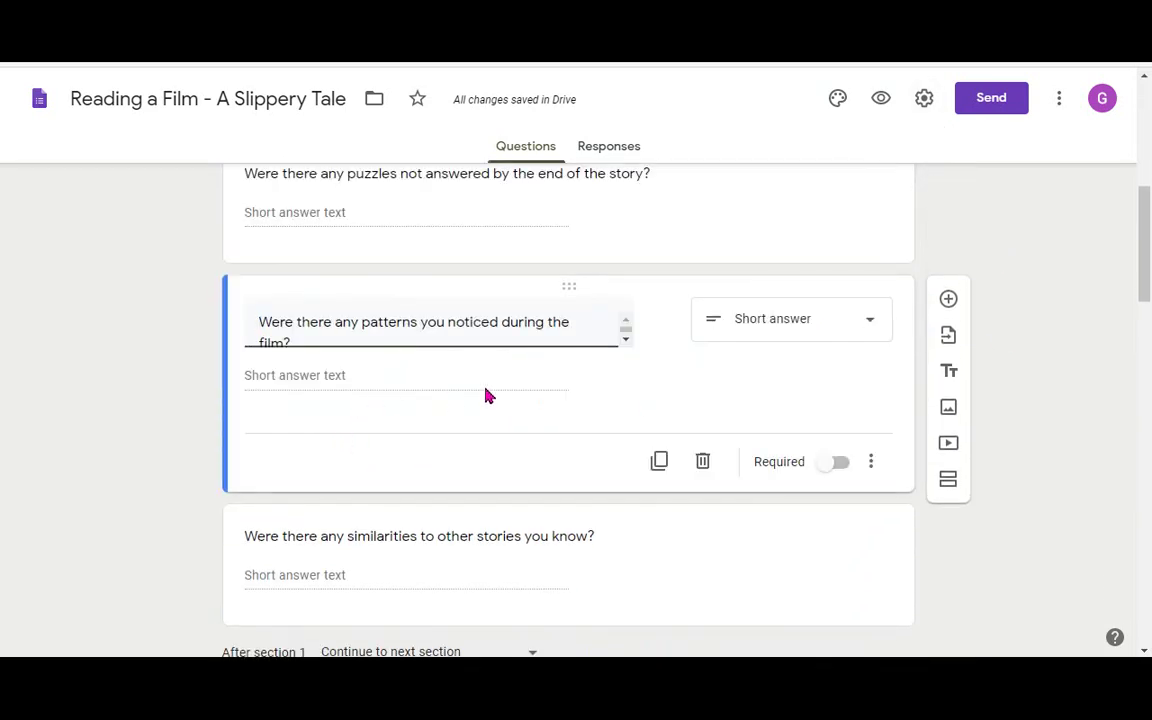
{"action": "left_click", "coordinate": [871, 462]}
{"action": "scroll", "coordinate": [1000, 300], "scroll_direction": "up", "scroll_amount": 6}
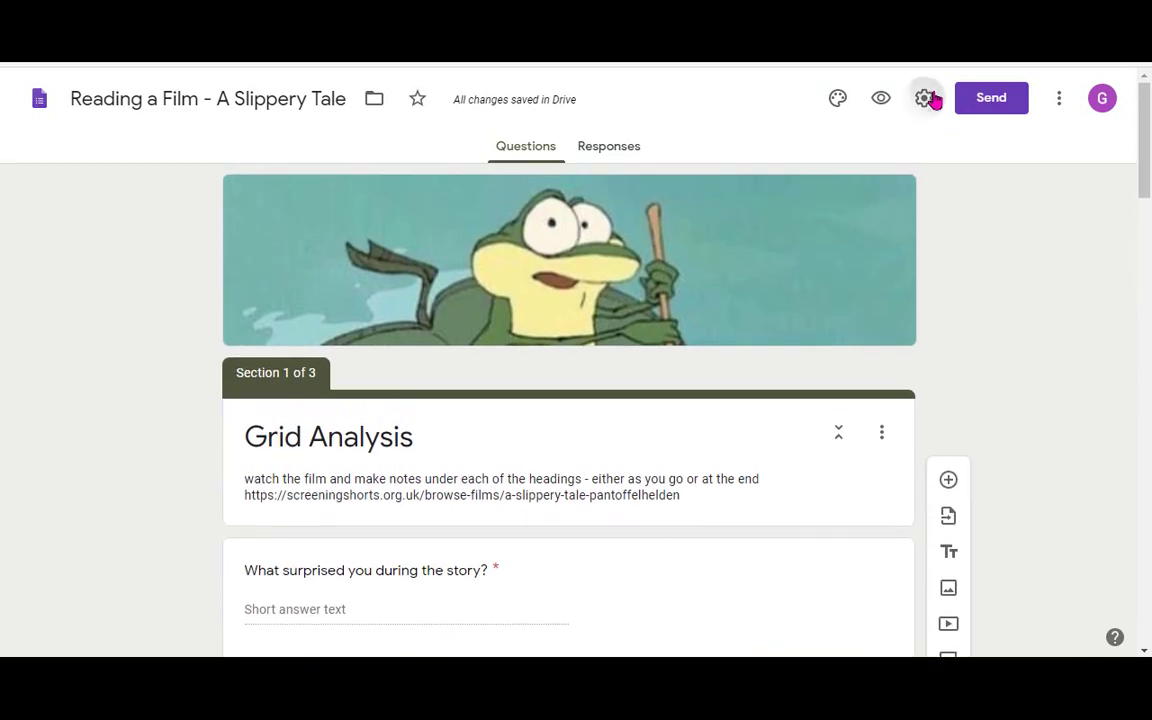
Turn the form into a quiz in its settings and save the change.
{"action": "left_click", "coordinate": [924, 98]}
{"action": "left_click", "coordinate": [733, 183]}
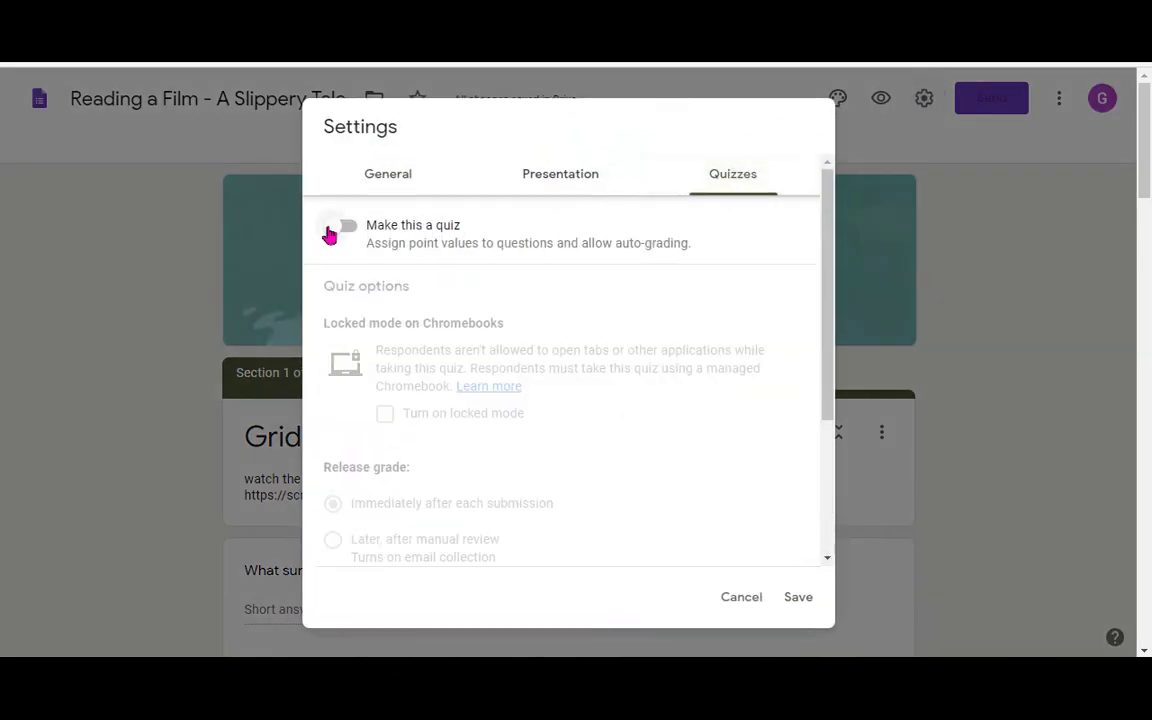
{"action": "left_click", "coordinate": [341, 226]}
{"action": "left_click", "coordinate": [800, 600]}
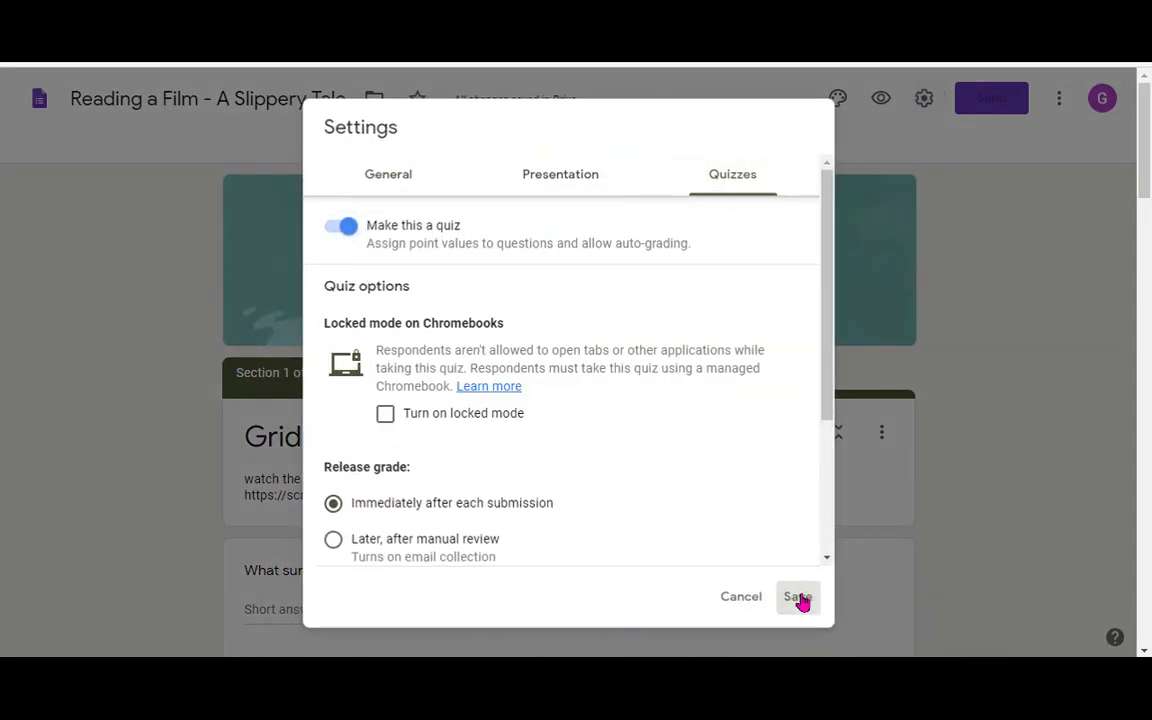
Add "Correct Answer" as a correct answer in the answer key of the question "What surprised you during the story?".
{"action": "scroll", "coordinate": [964, 468], "scroll_direction": "down", "scroll_amount": 4}
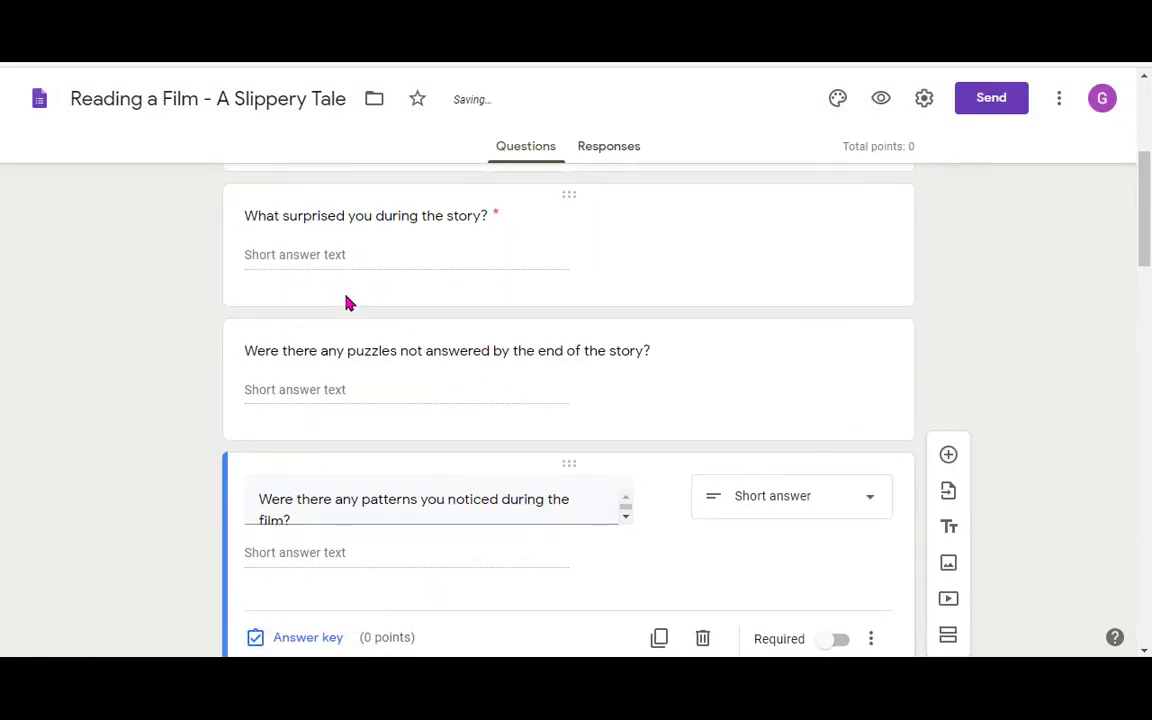
{"action": "left_click", "coordinate": [334, 249]}
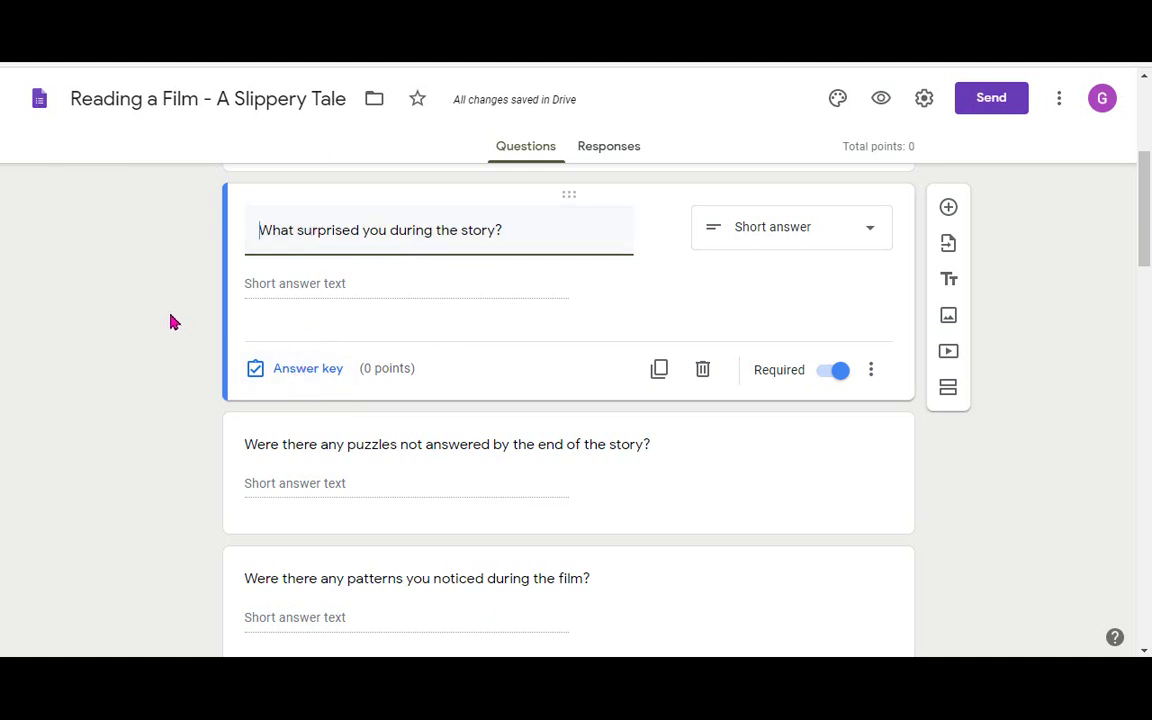
{"action": "scroll", "coordinate": [170, 322], "scroll_direction": "up", "scroll_amount": 1}
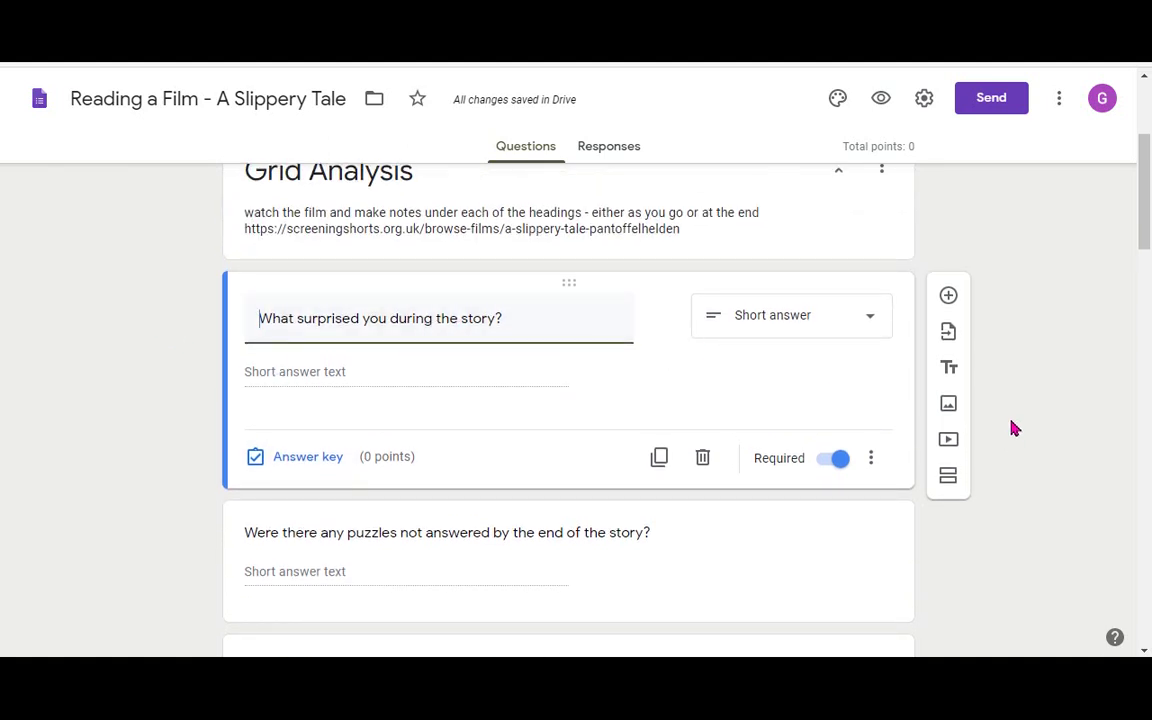
{"action": "left_click", "coordinate": [303, 458]}
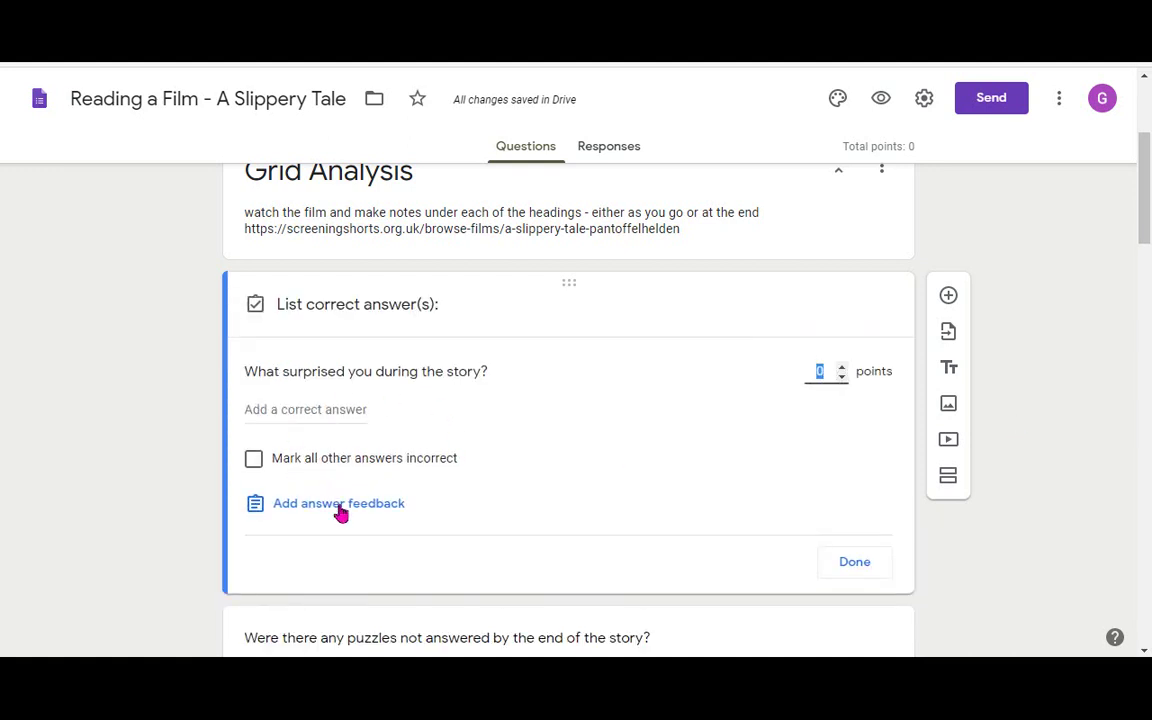
{"action": "left_click", "coordinate": [303, 411]}
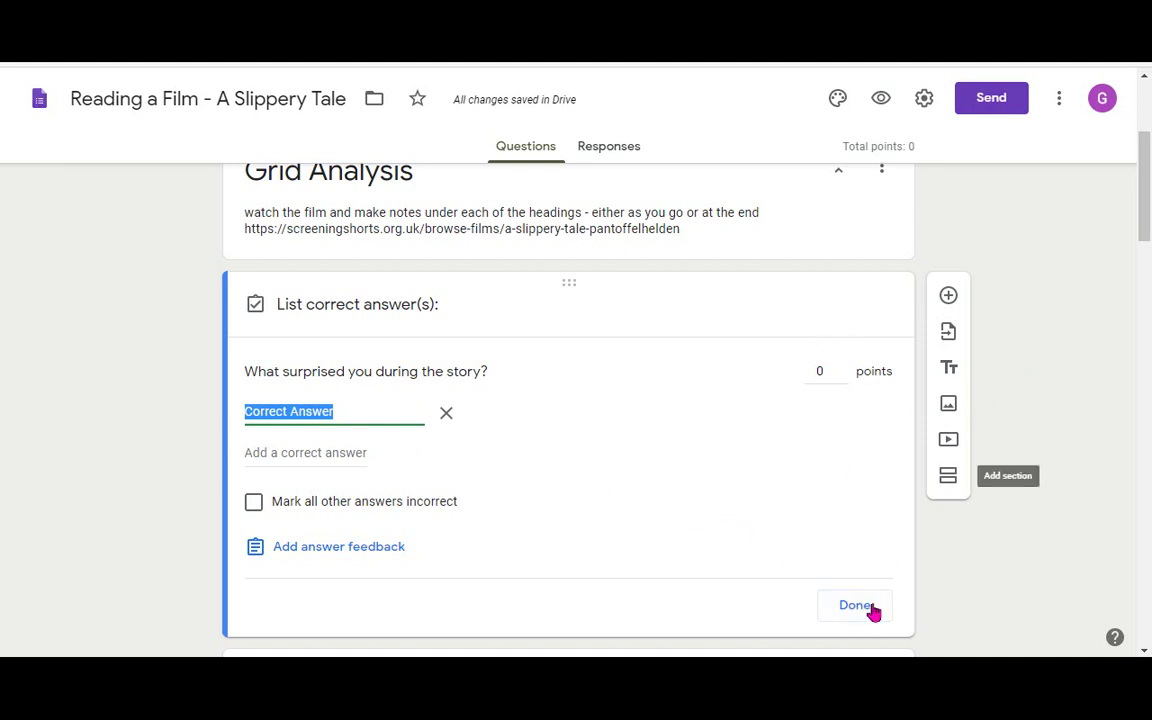
{"action": "left_click", "coordinate": [858, 612]}
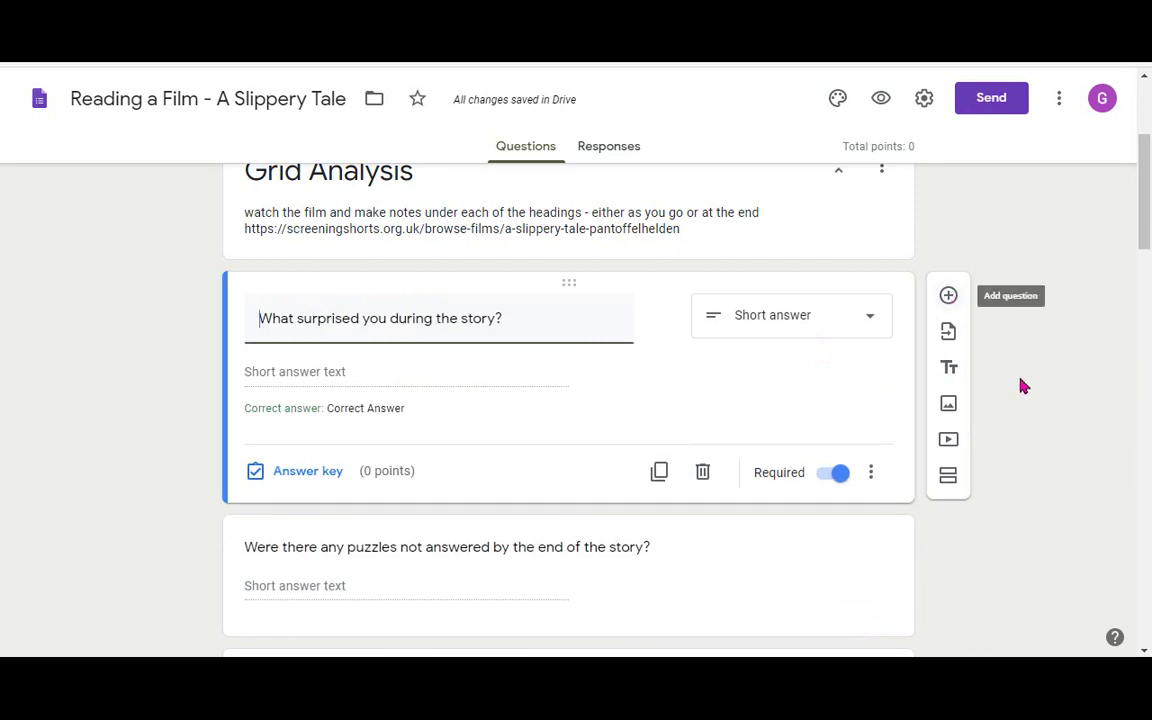
Add a multiple-choice question "what colour was the frog?" after the form's last question, with the options green, blue and red.
{"action": "scroll", "coordinate": [995, 450], "scroll_direction": "down", "scroll_amount": 10}
{"action": "scroll", "coordinate": [391, 342], "scroll_direction": "down", "scroll_amount": 7}
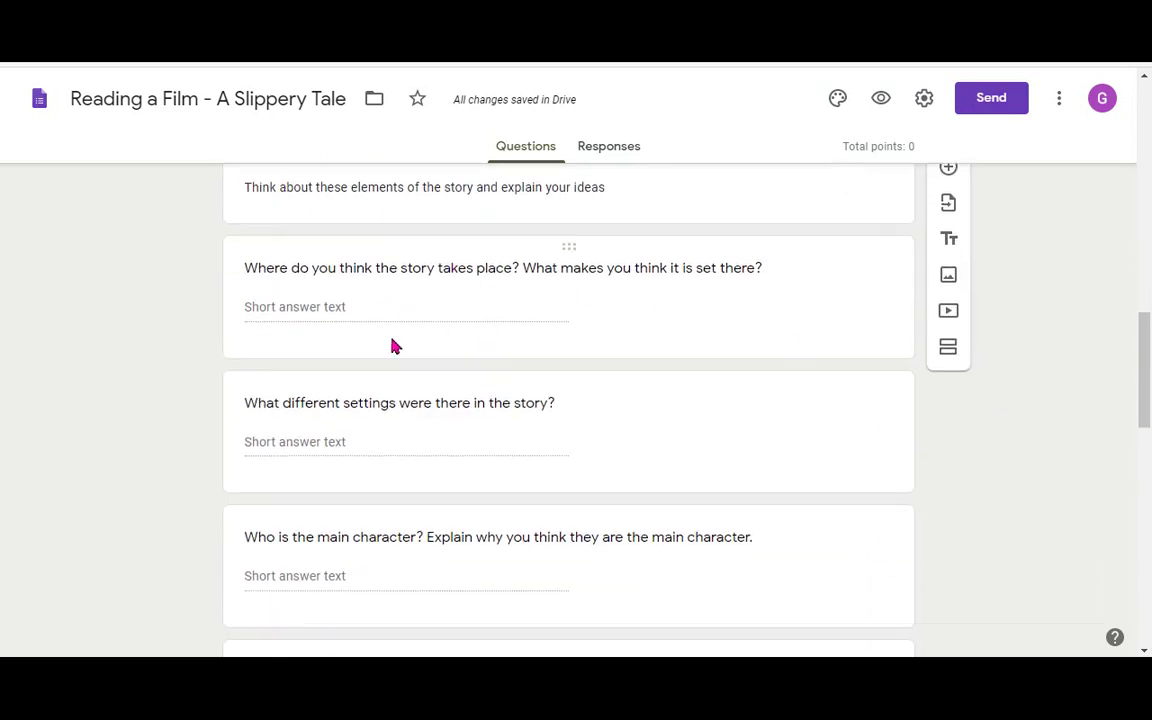
{"action": "scroll", "coordinate": [356, 387], "scroll_direction": "down", "scroll_amount": 2}
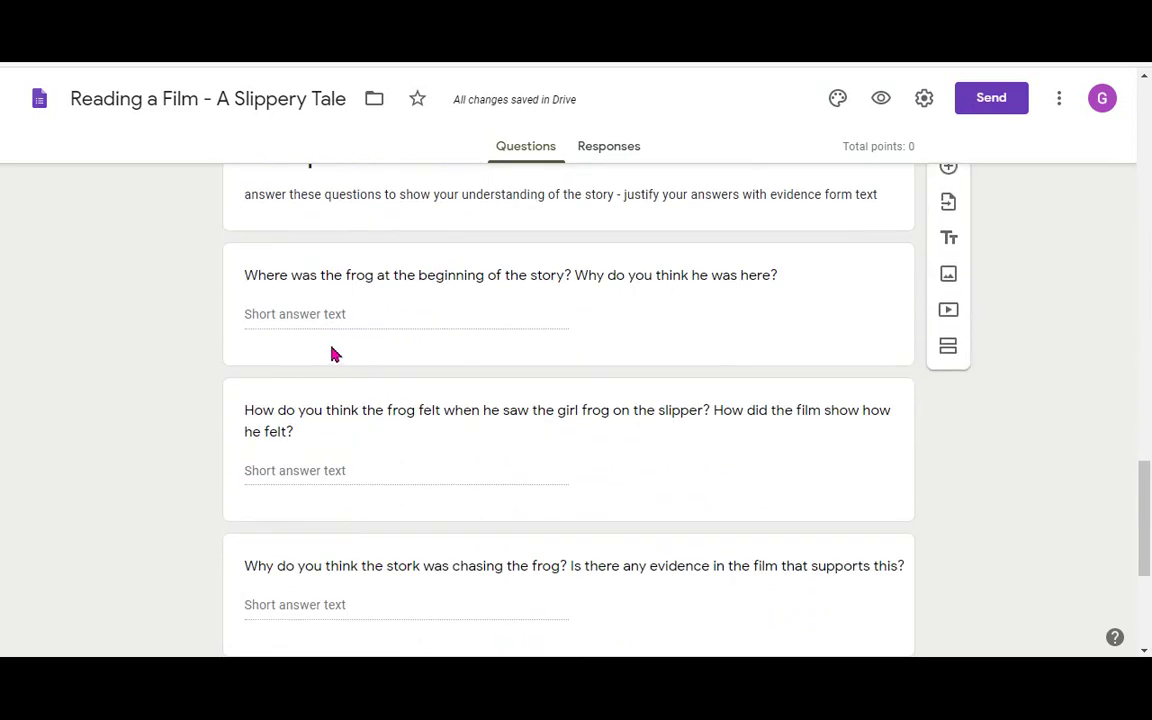
{"action": "scroll", "coordinate": [425, 356], "scroll_direction": "down", "scroll_amount": 4}
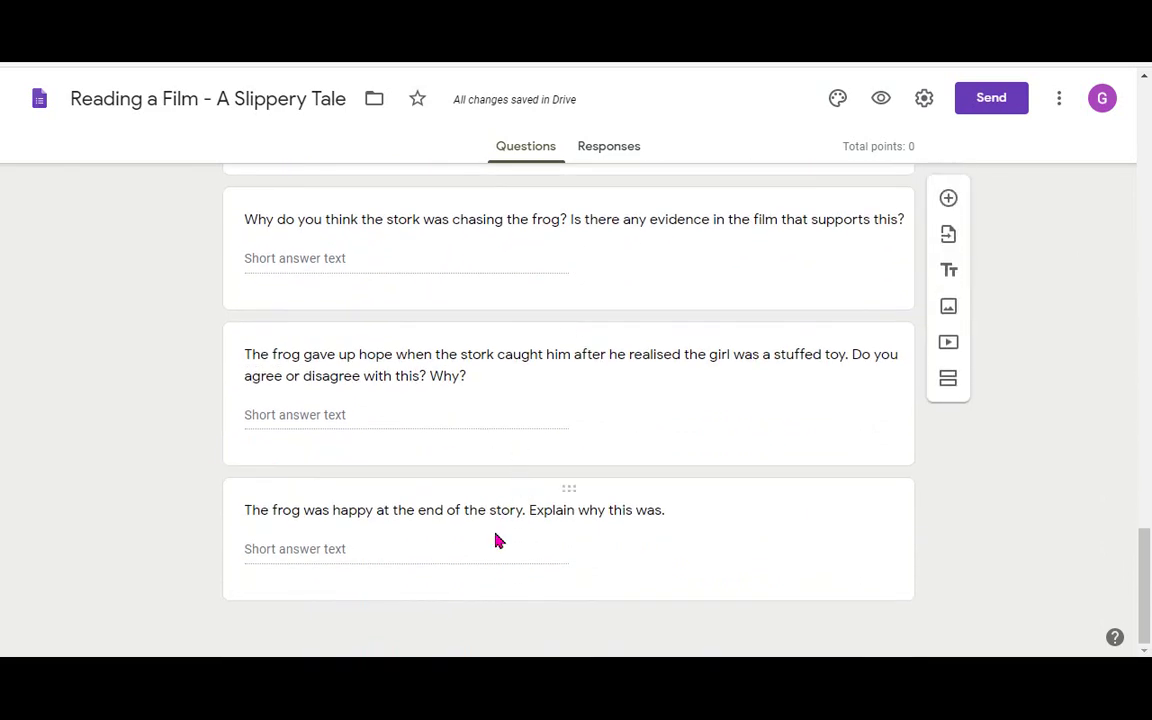
{"action": "left_click", "coordinate": [460, 500]}
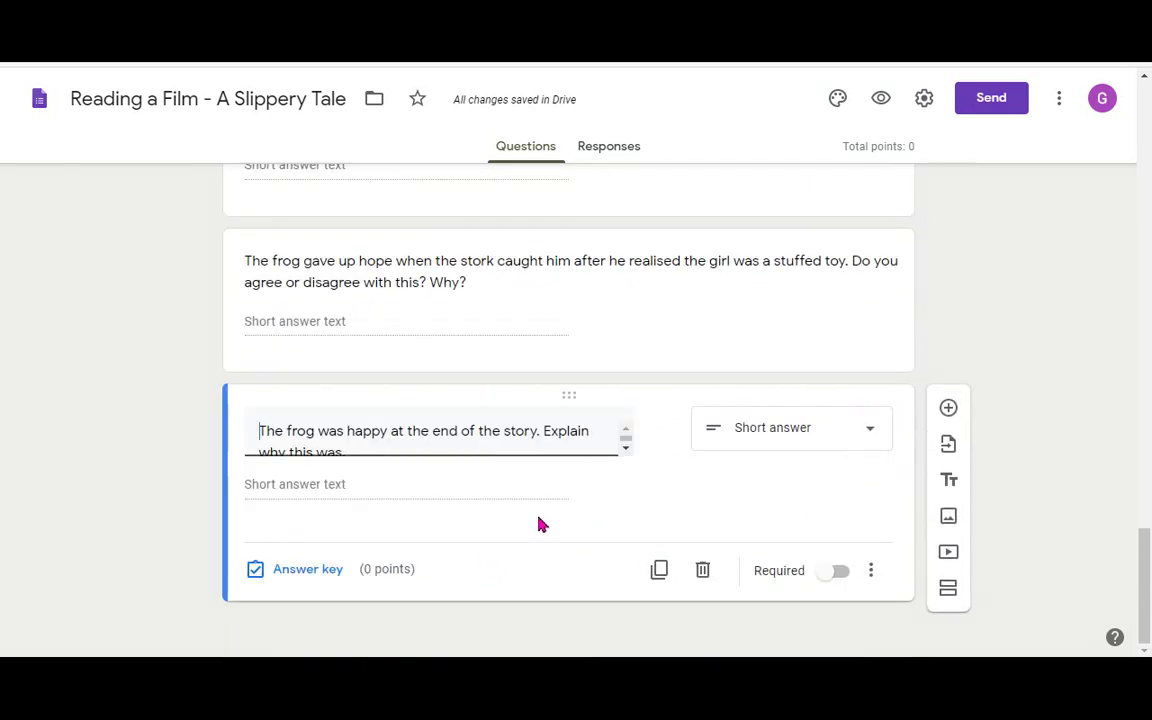
{"action": "left_click", "coordinate": [948, 407]}
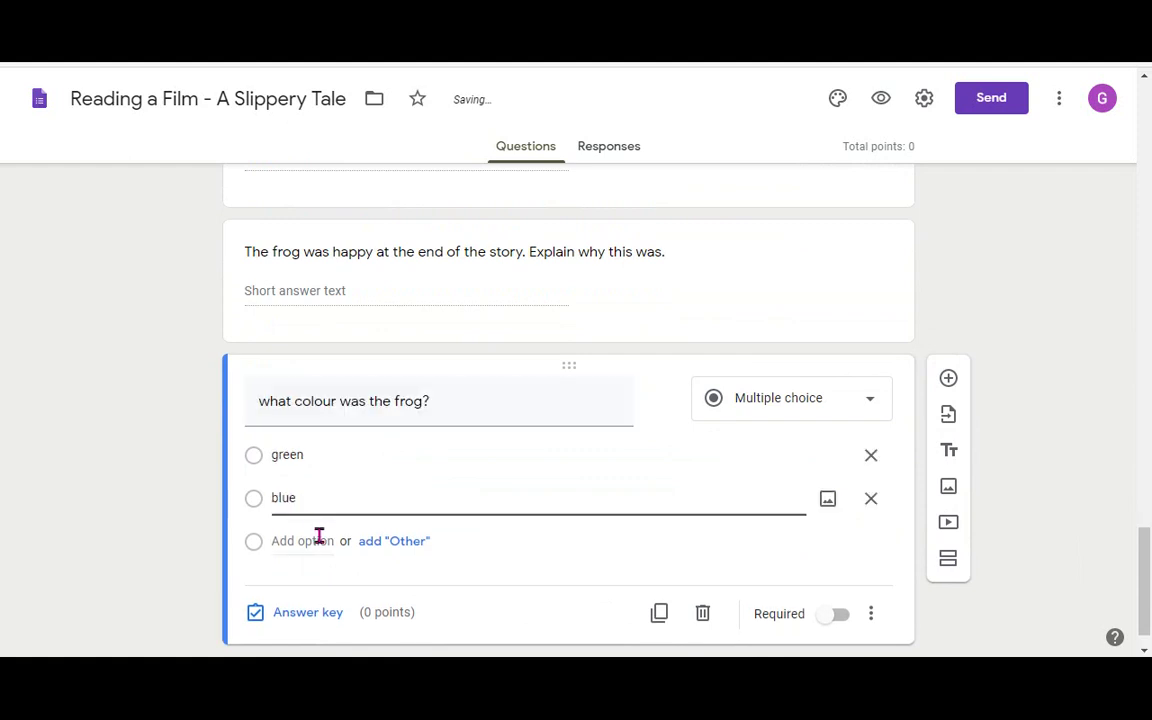
{"action": "left_click", "coordinate": [319, 538]}
{"action": "type", "text": "red"}
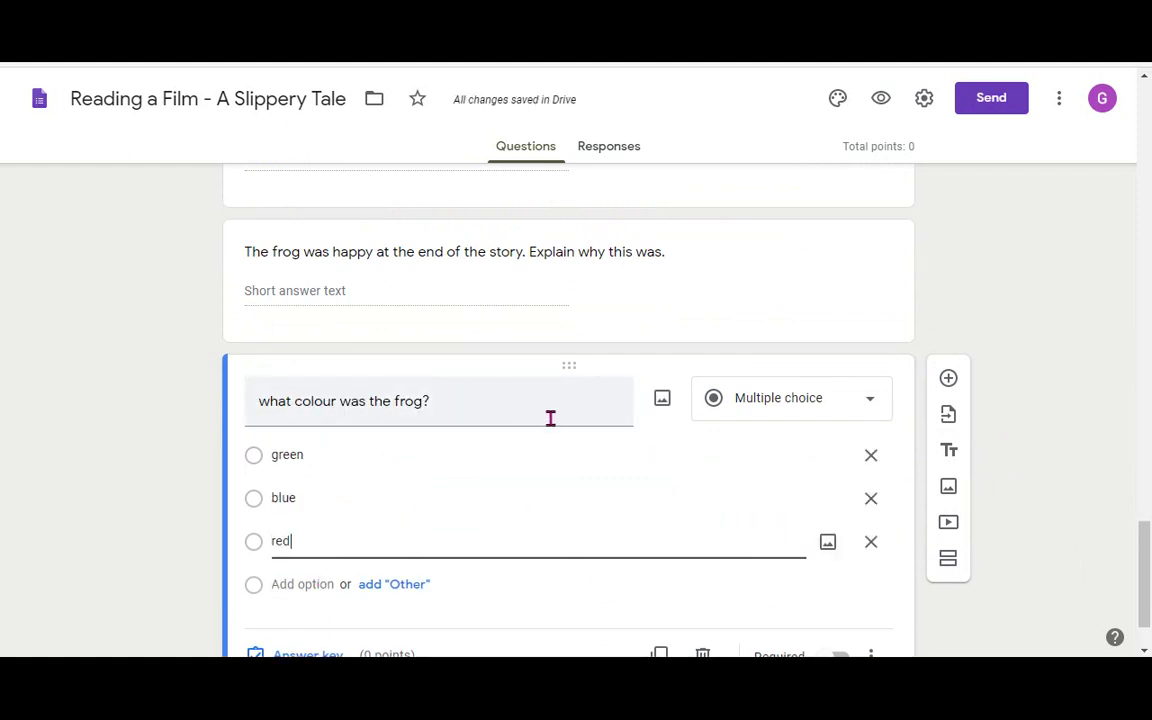
Mark green as the correct answer to the frog colour question and go to the form's responses.
{"action": "scroll", "coordinate": [336, 595], "scroll_direction": "down", "scroll_amount": 2}
{"action": "left_click", "coordinate": [330, 575]}
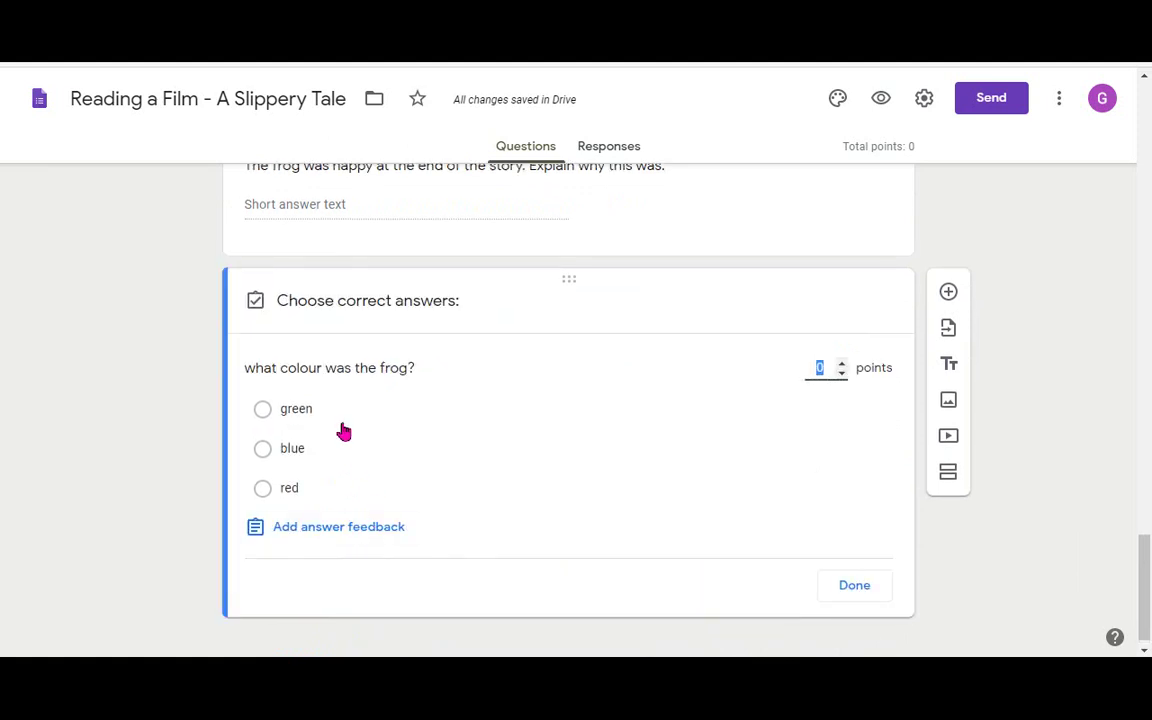
{"action": "left_click", "coordinate": [264, 414]}
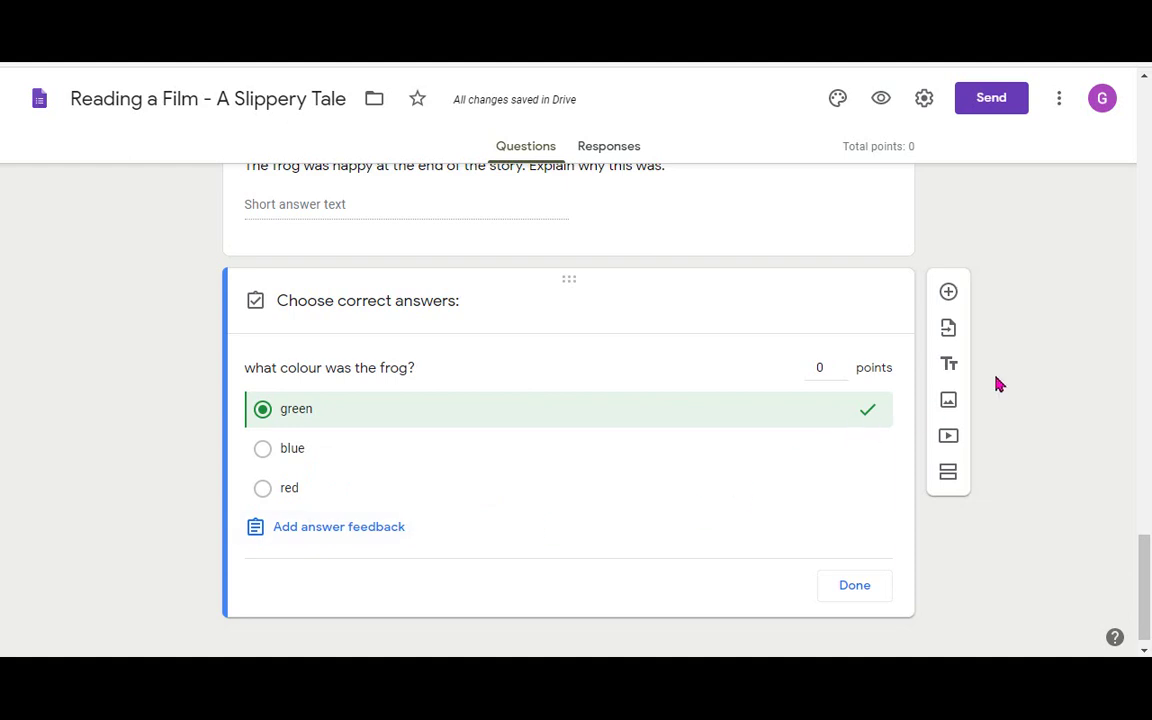
{"action": "left_click", "coordinate": [612, 150]}
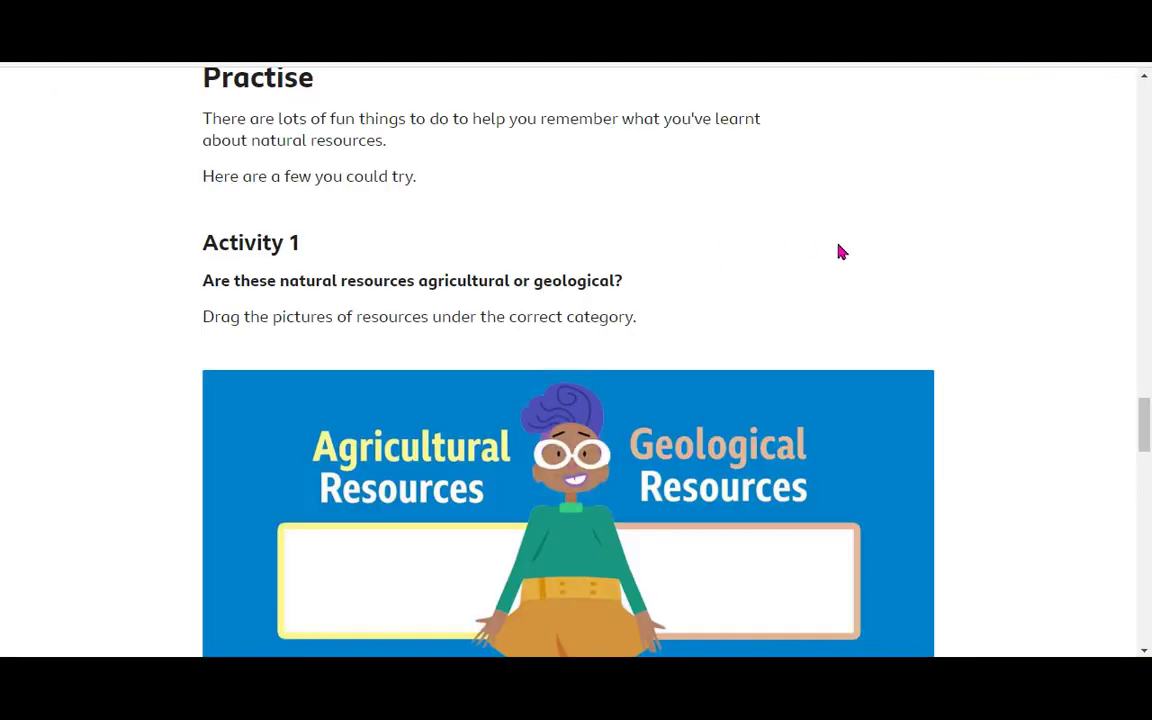
Look back through the natural resources lesson page, from the practice activities up to the section on resources in the UK.
{"action": "scroll", "coordinate": [980, 309], "scroll_direction": "up", "scroll_amount": 8}
{"action": "scroll", "coordinate": [980, 309], "scroll_direction": "up", "scroll_amount": 12}
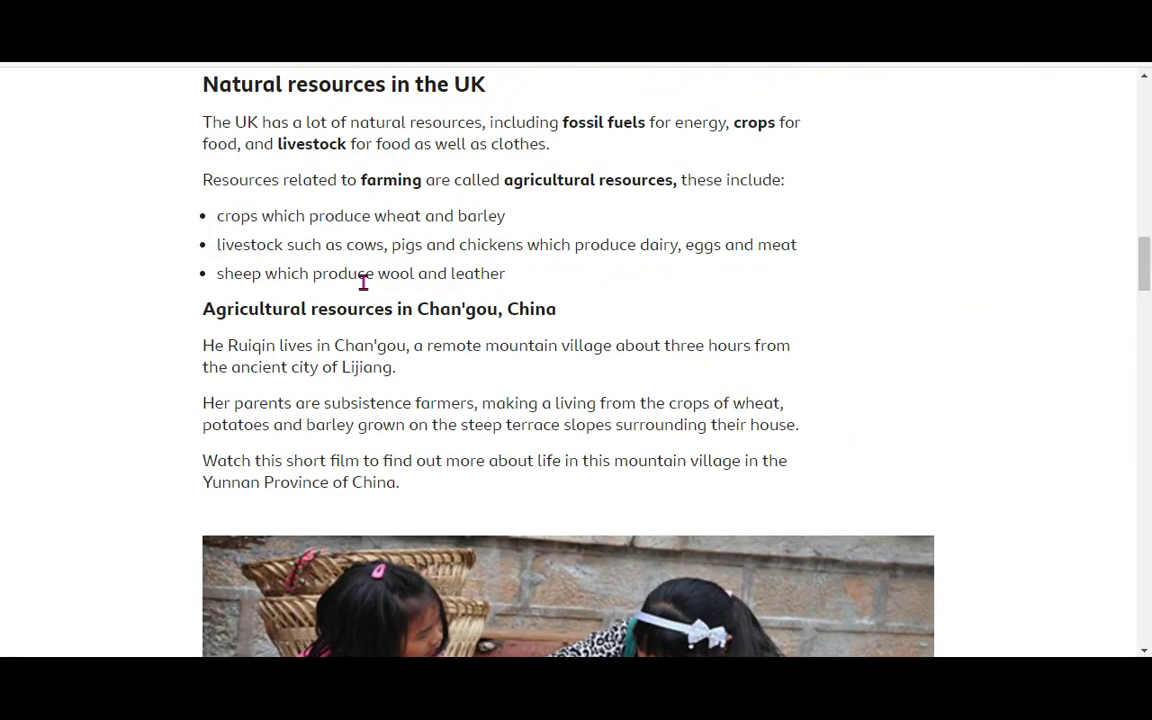
{"action": "scroll", "coordinate": [1075, 229], "scroll_direction": "up", "scroll_amount": 5}
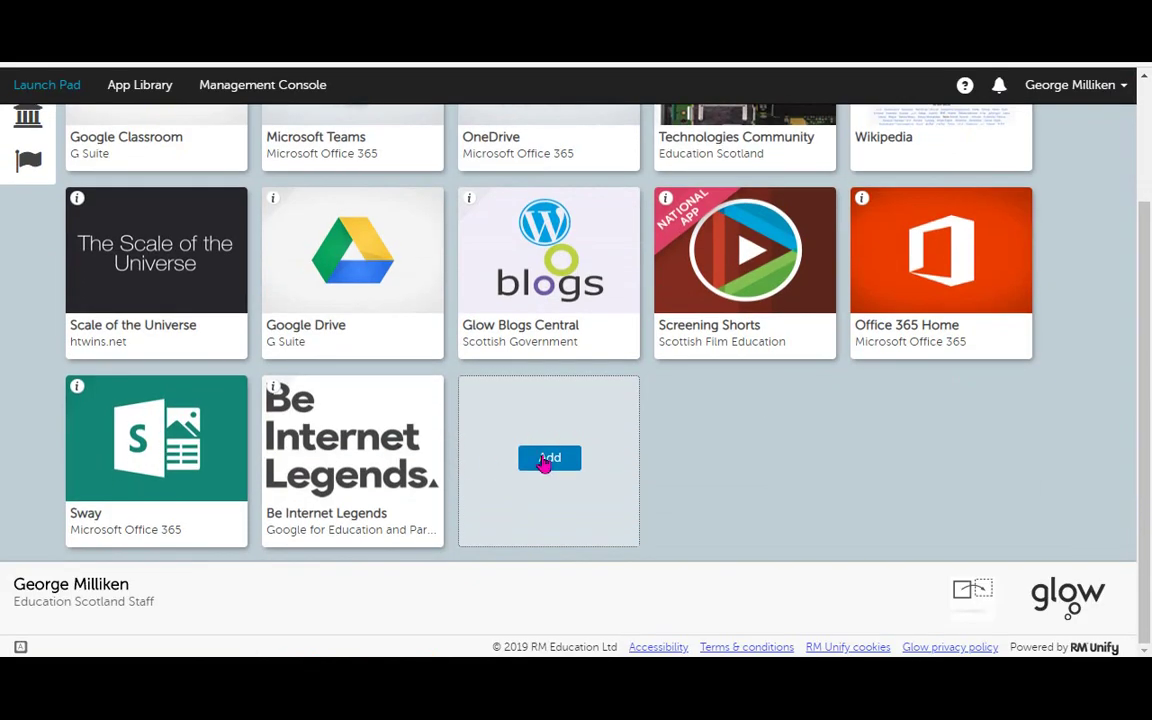
Start adding a tile to the Glow Launch Pad from the App Library and search the apps for "scotland on".
{"action": "left_click", "coordinate": [543, 463]}
{"action": "left_click", "coordinate": [680, 118]}
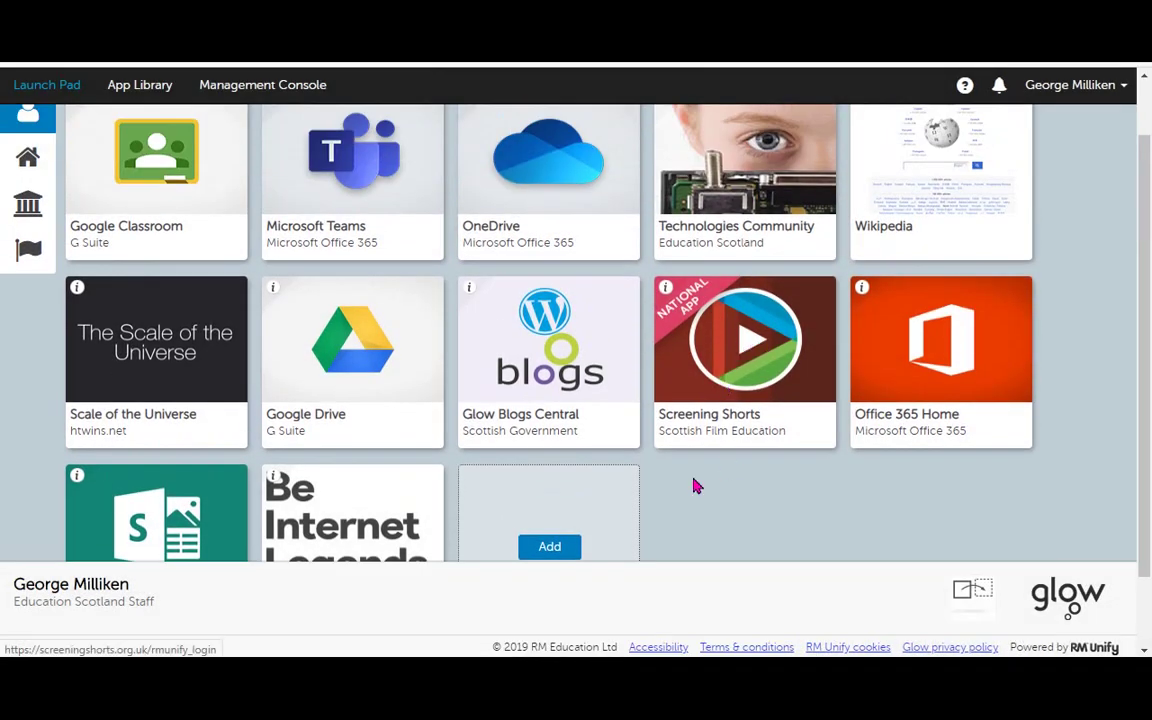
{"action": "scroll", "coordinate": [540, 540], "scroll_direction": "down", "scroll_amount": 1}
{"action": "left_click", "coordinate": [563, 466]}
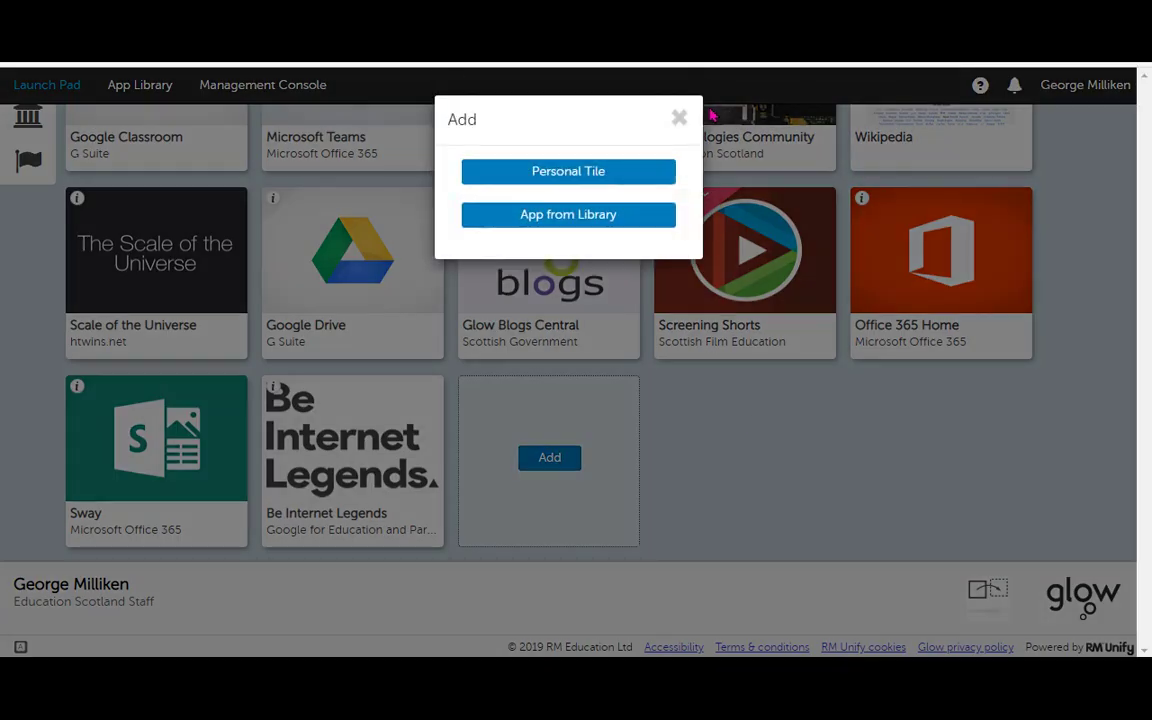
{"action": "left_click", "coordinate": [580, 216]}
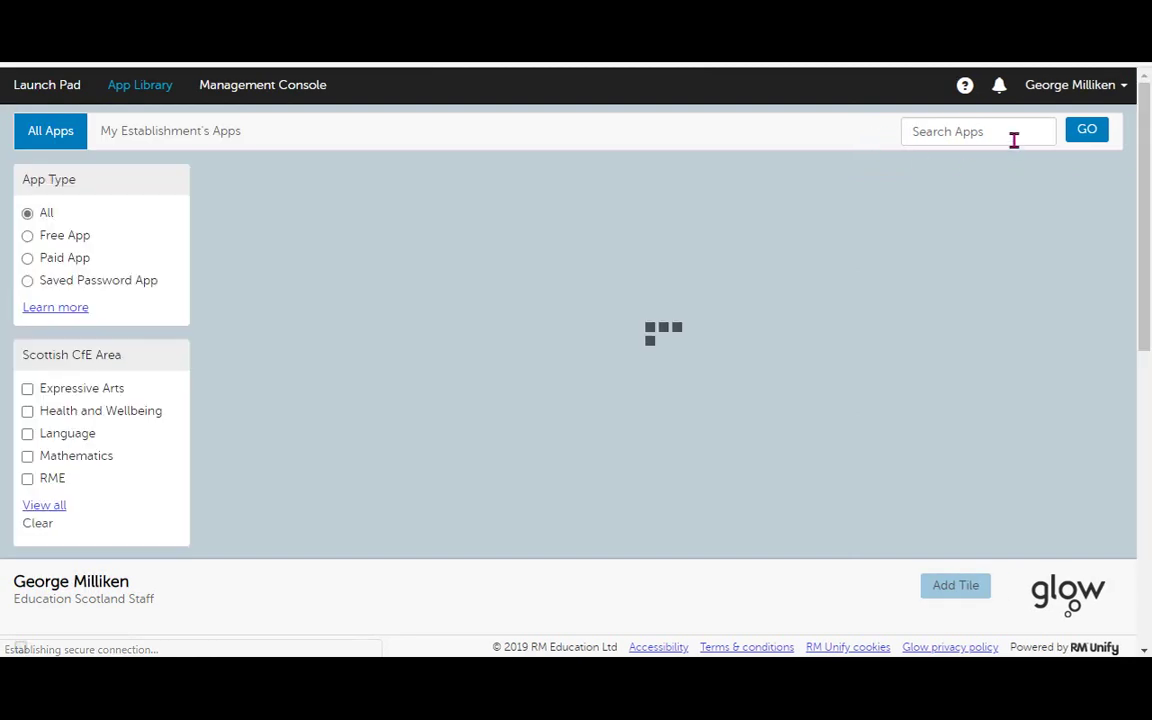
{"action": "left_click", "coordinate": [1008, 137]}
{"action": "type", "text": "scotland on"}
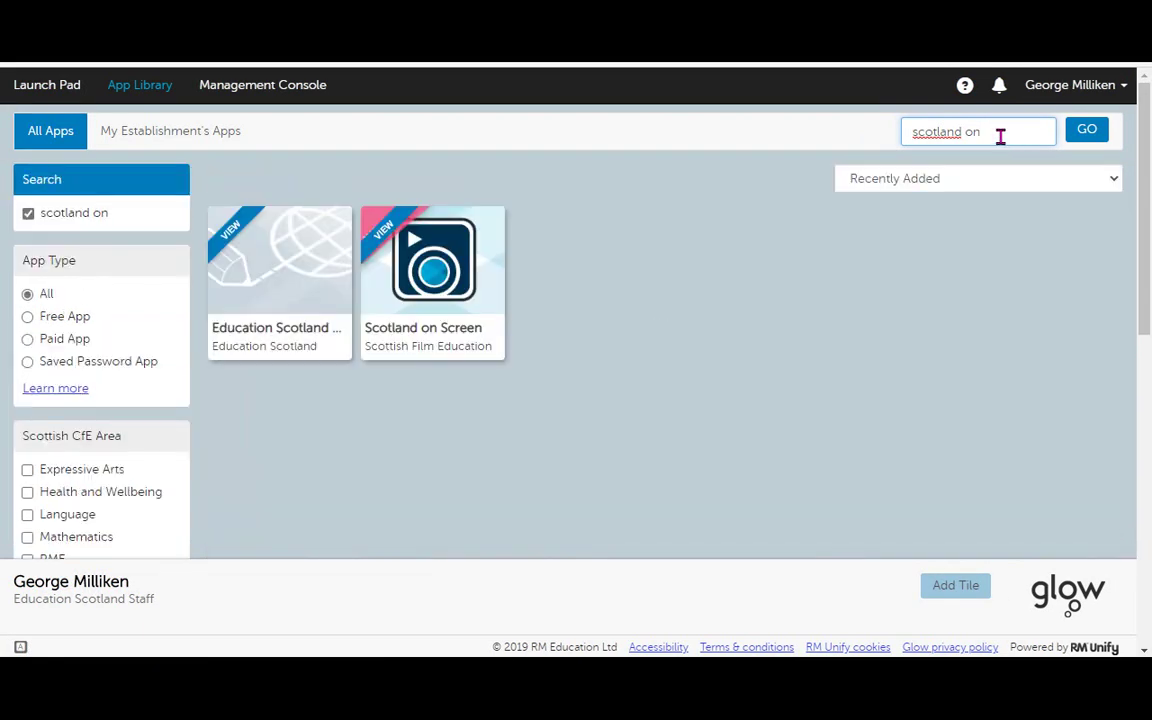
Add the Scotland on Screen app to the Launch Pad, close its details and return to the Launch Pad.
{"action": "left_click", "coordinate": [432, 244]}
{"action": "left_click", "coordinate": [620, 240]}
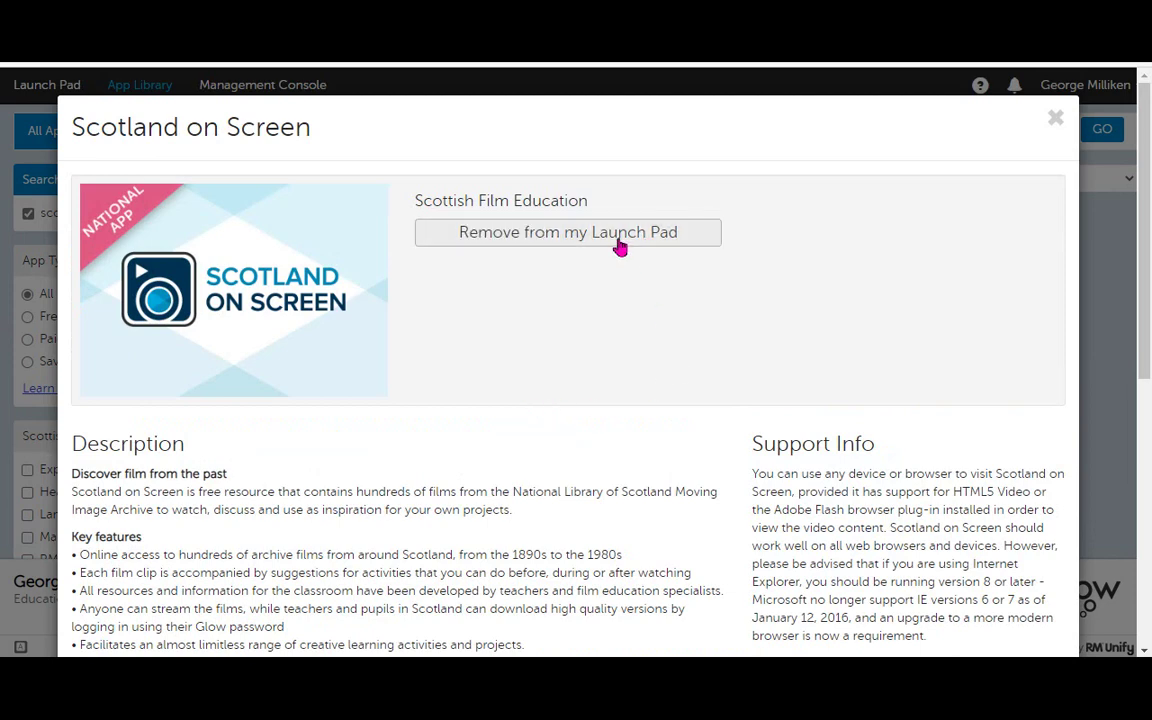
{"action": "left_click", "coordinate": [1054, 122]}
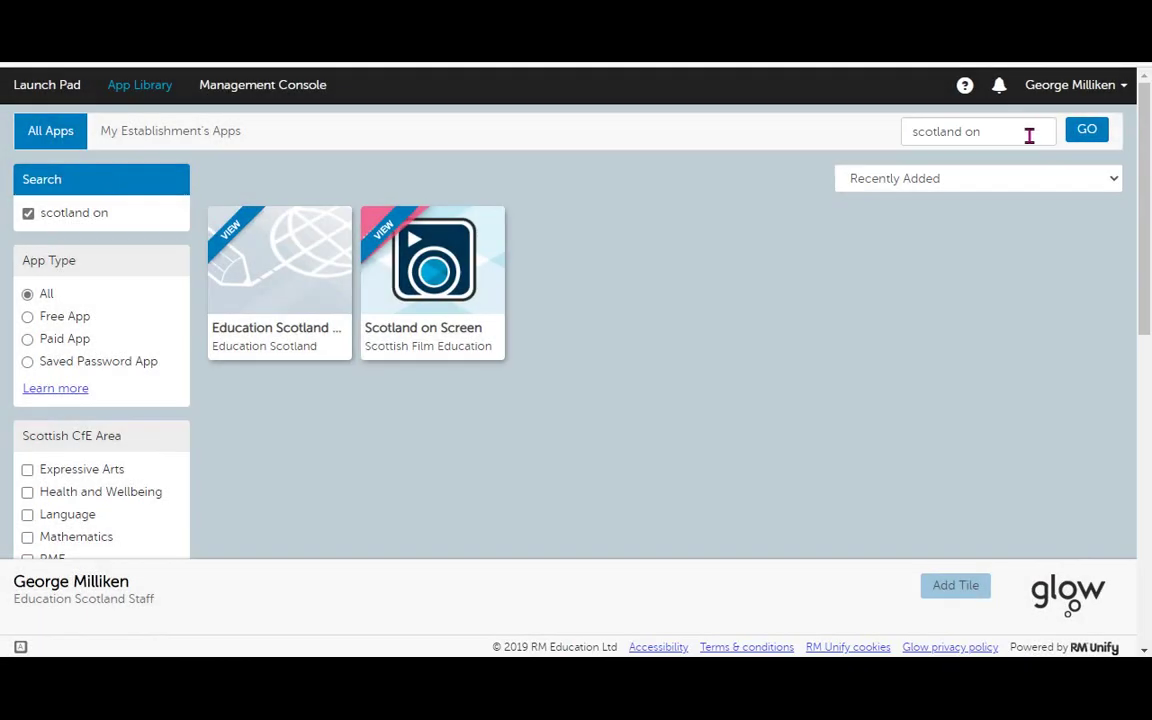
{"action": "left_click", "coordinate": [47, 88]}
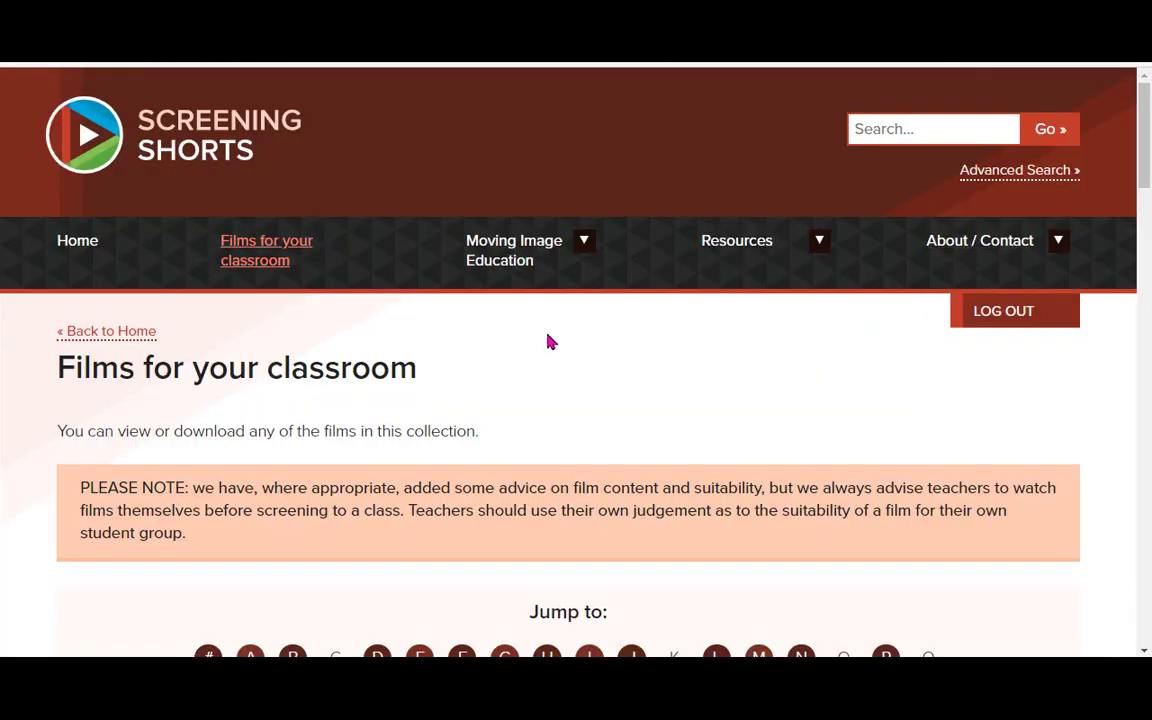
Browse the alphabetical list of classroom films and open the page for A Slippery Tale (Pantoffelhelden).
{"action": "scroll", "coordinate": [517, 370], "scroll_direction": "down", "scroll_amount": 3}
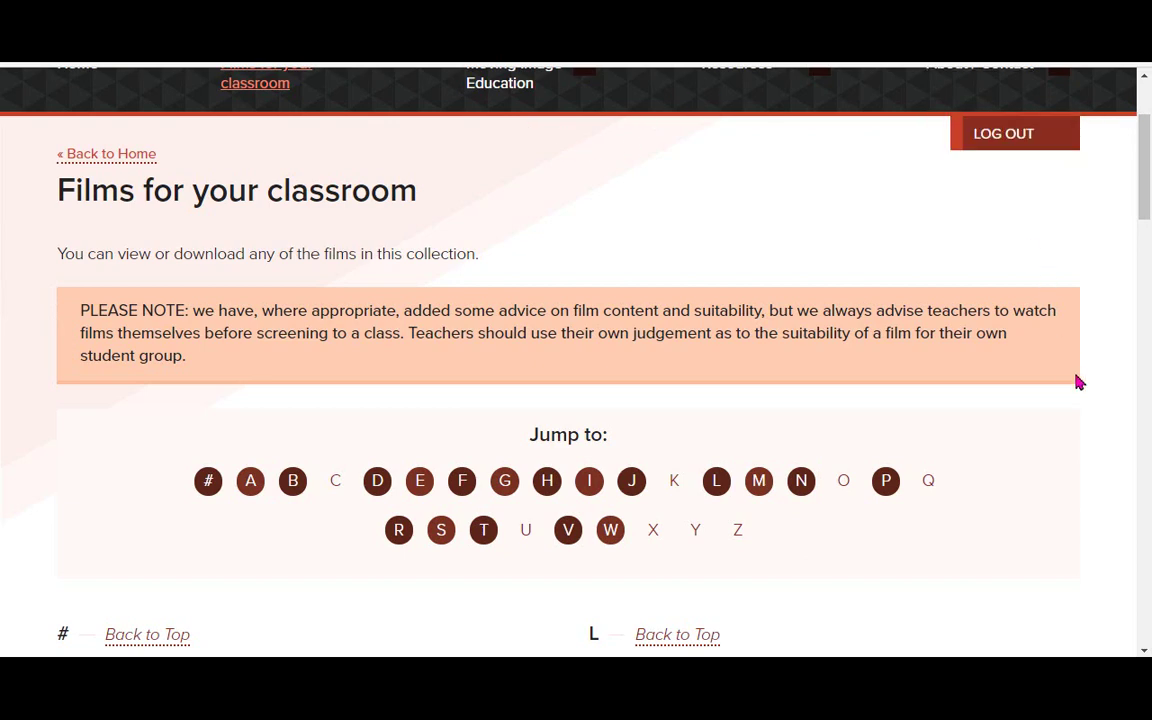
{"action": "scroll", "coordinate": [1096, 349], "scroll_direction": "down", "scroll_amount": 2}
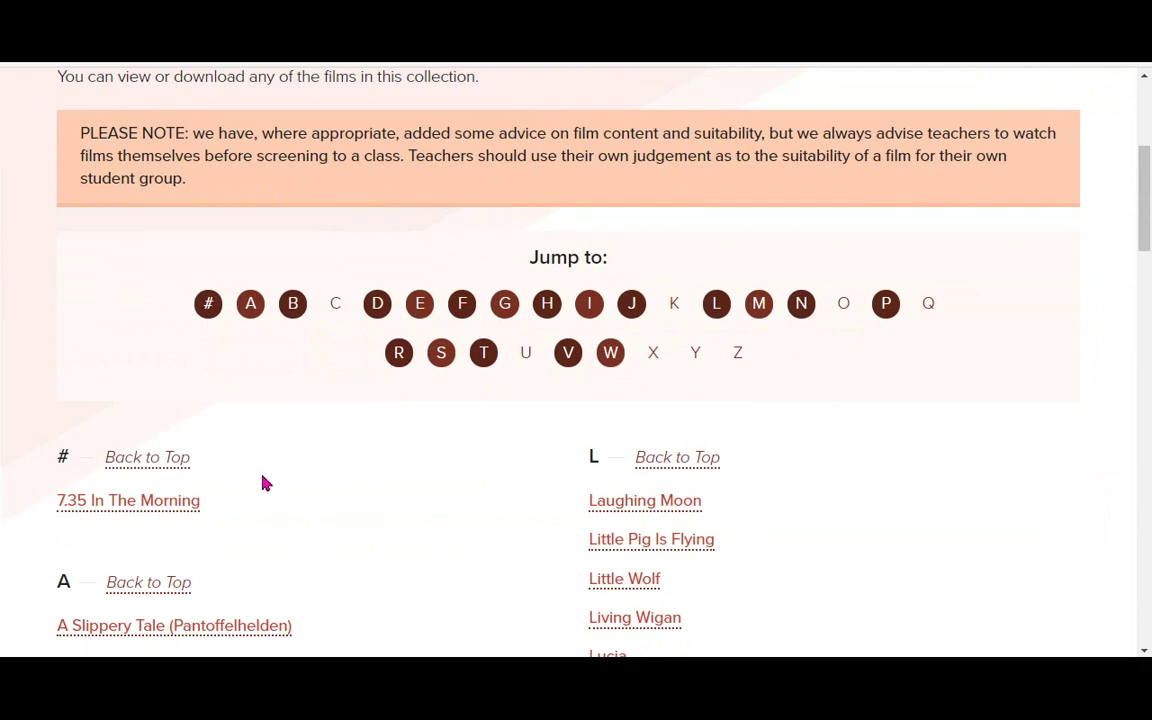
{"action": "scroll", "coordinate": [262, 478], "scroll_direction": "down", "scroll_amount": 2}
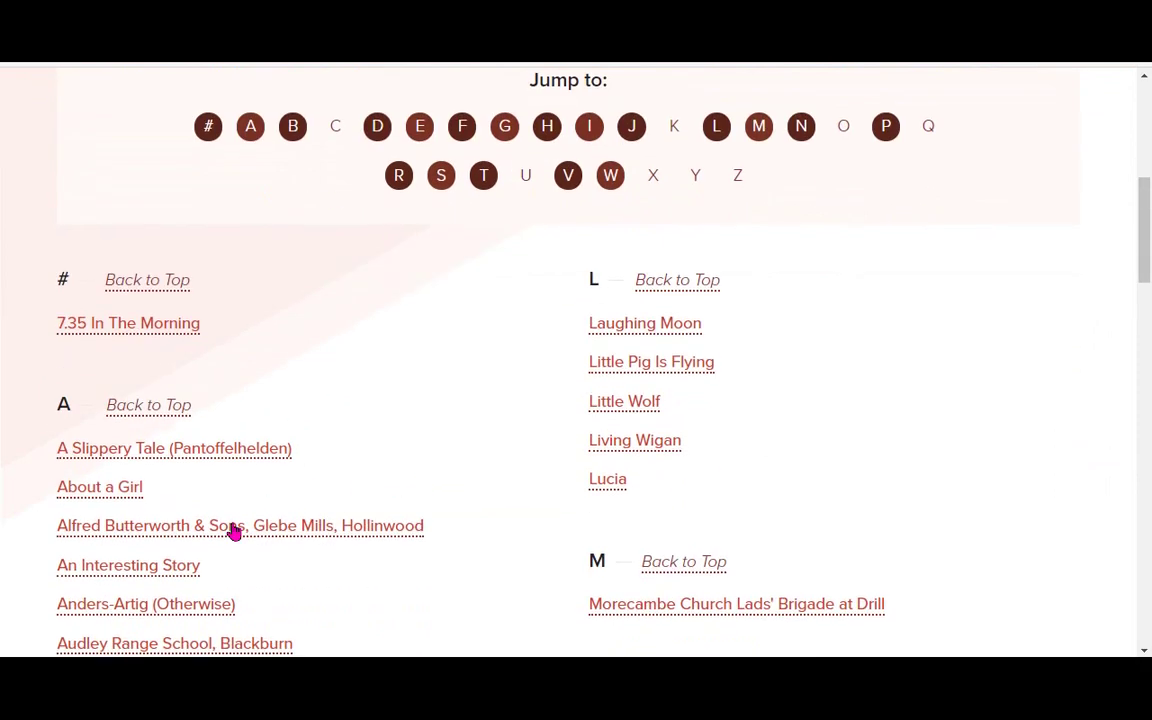
{"action": "left_click", "coordinate": [153, 462]}
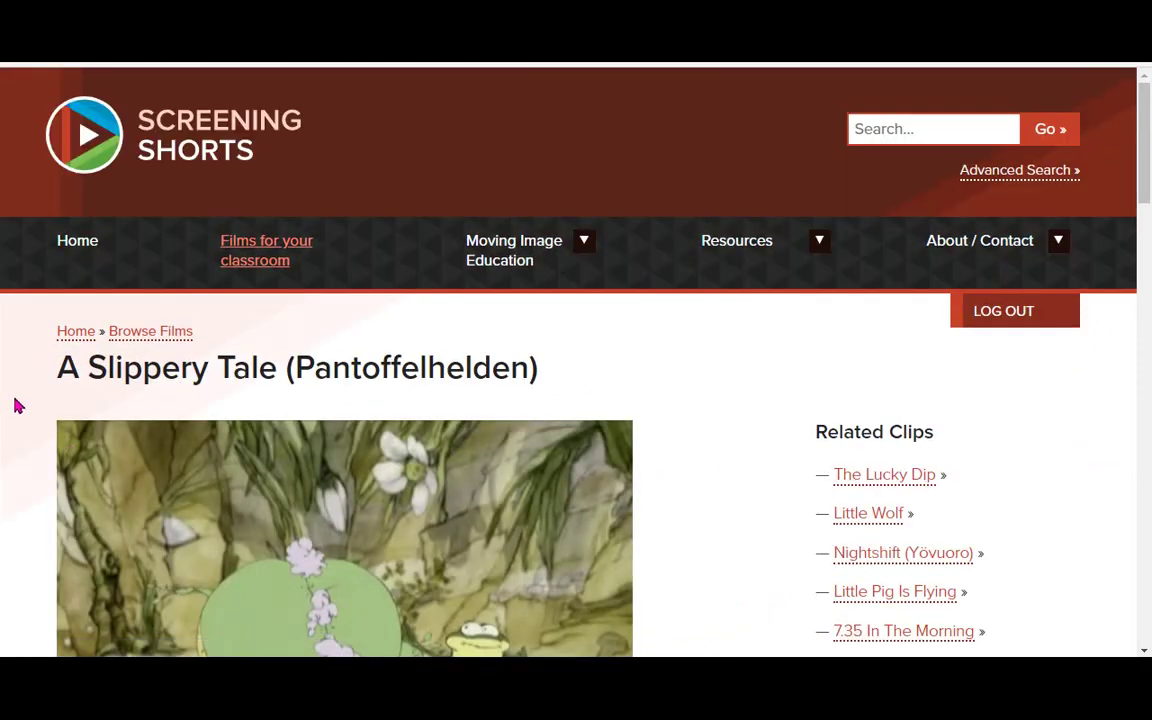
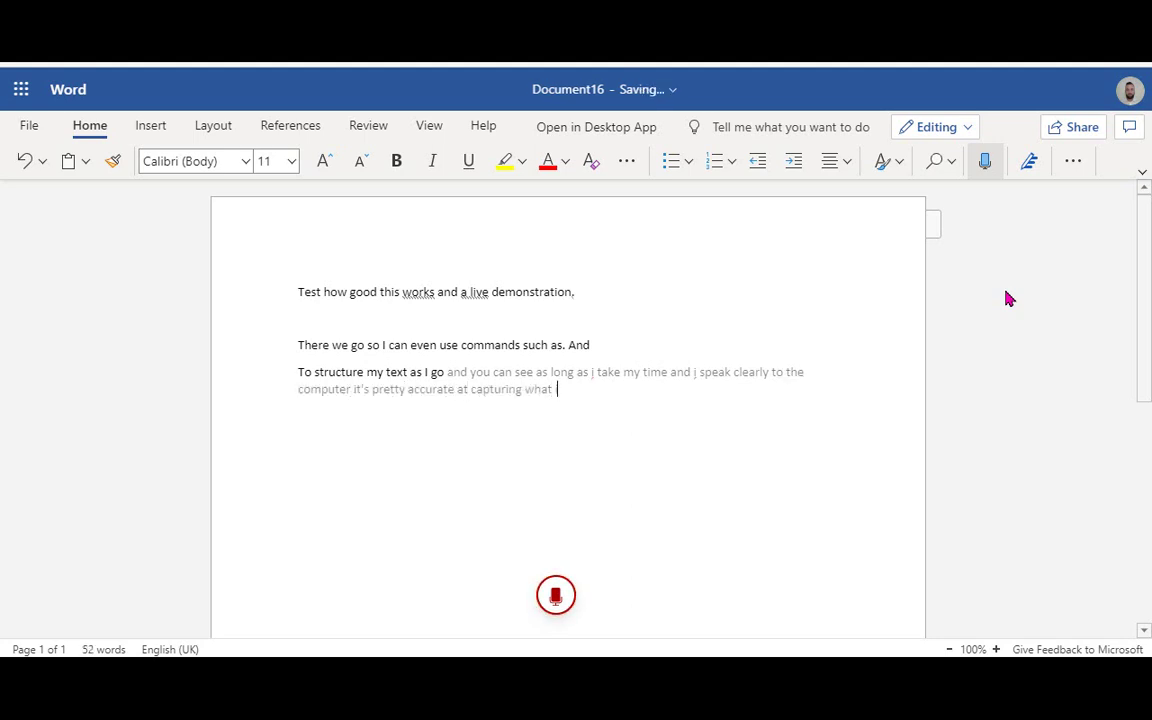
Stop dictating and correct the first lowercase "i" in the last paragraph to "I" with the spelling suggestion.
{"action": "left_click", "coordinate": [555, 597]}
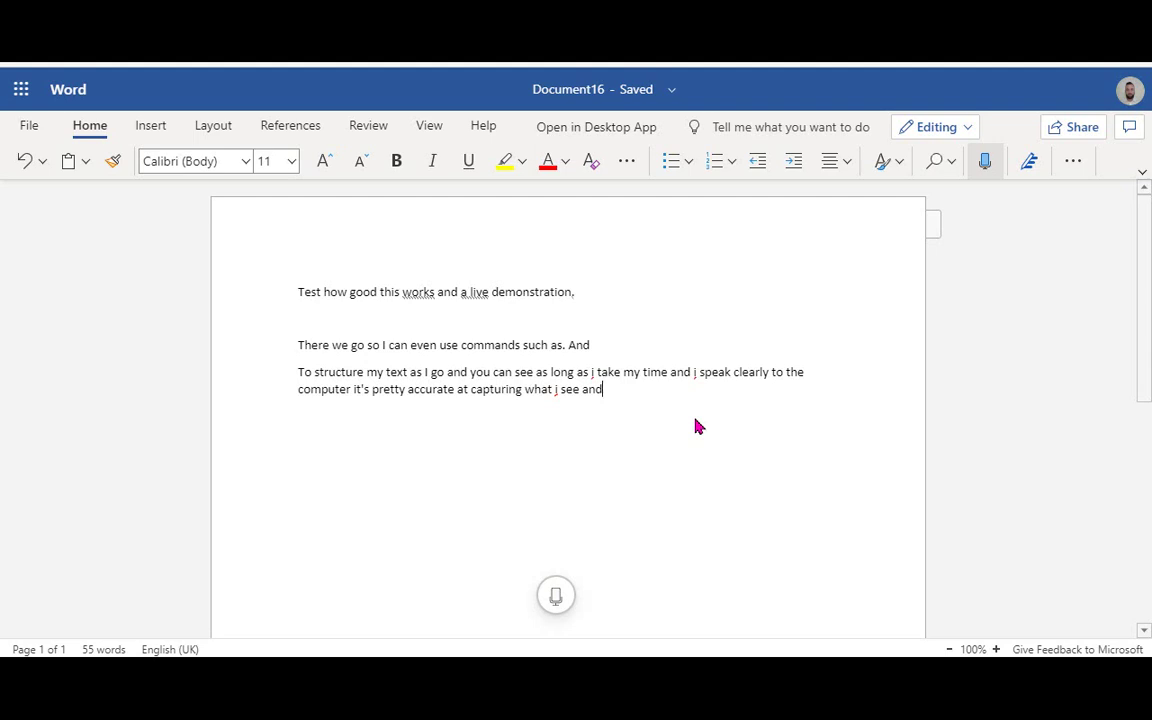
{"action": "right_click", "coordinate": [592, 372]}
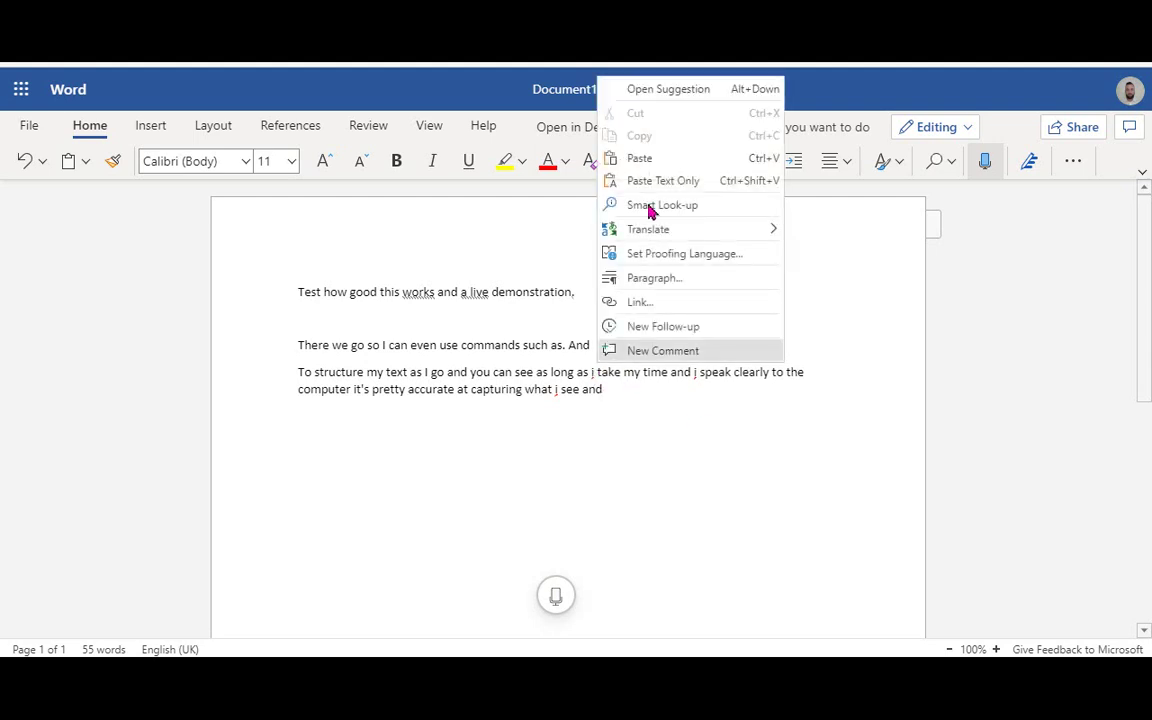
{"action": "left_click", "coordinate": [668, 89]}
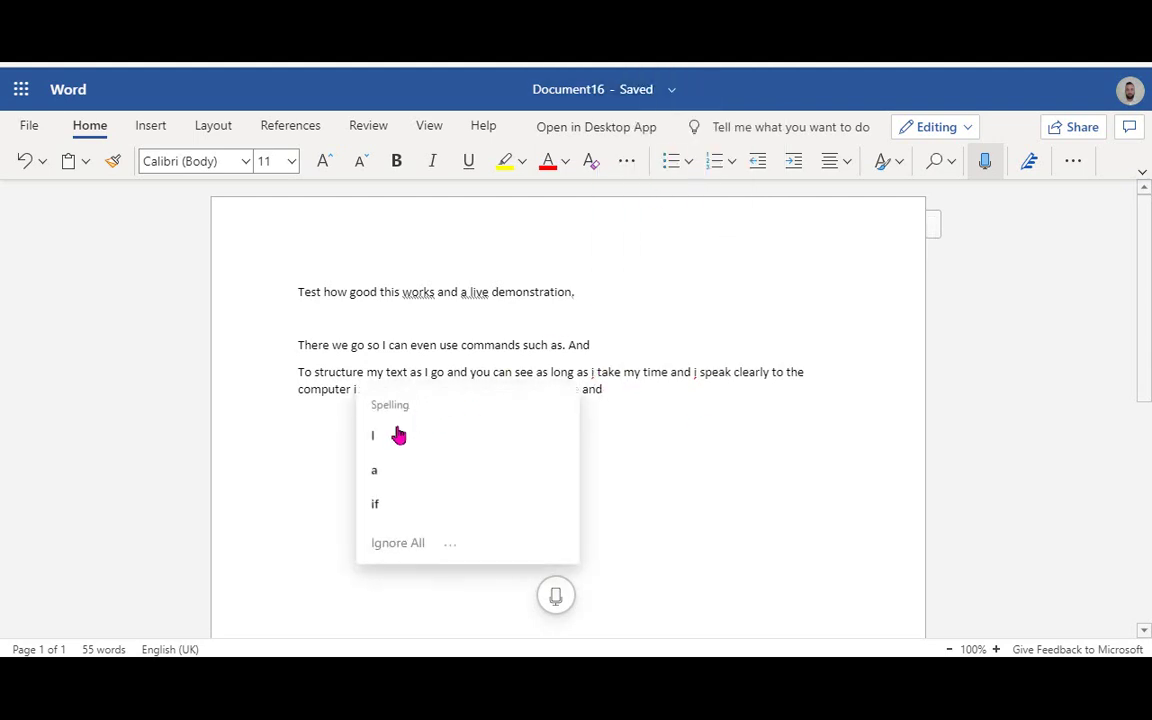
{"action": "left_click", "coordinate": [373, 440]}
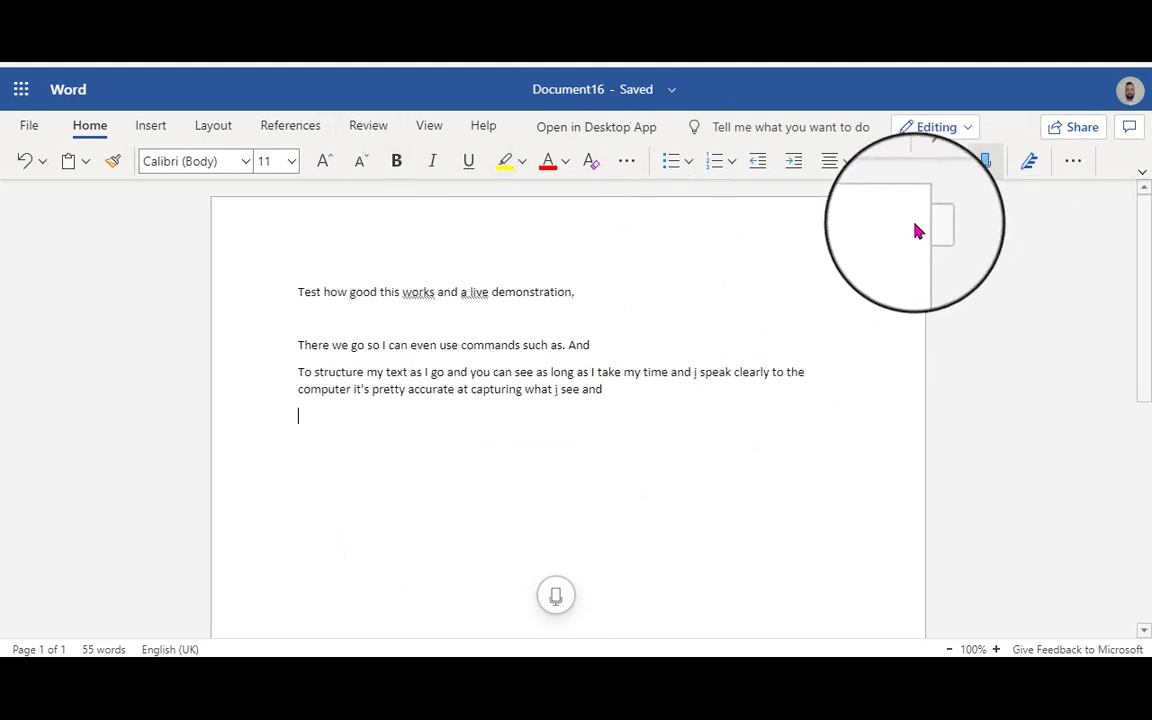
Replace every "i " with "I " throughout the document, including the trailing space, and close the Navigation pane.
{"action": "left_click", "coordinate": [937, 163]}
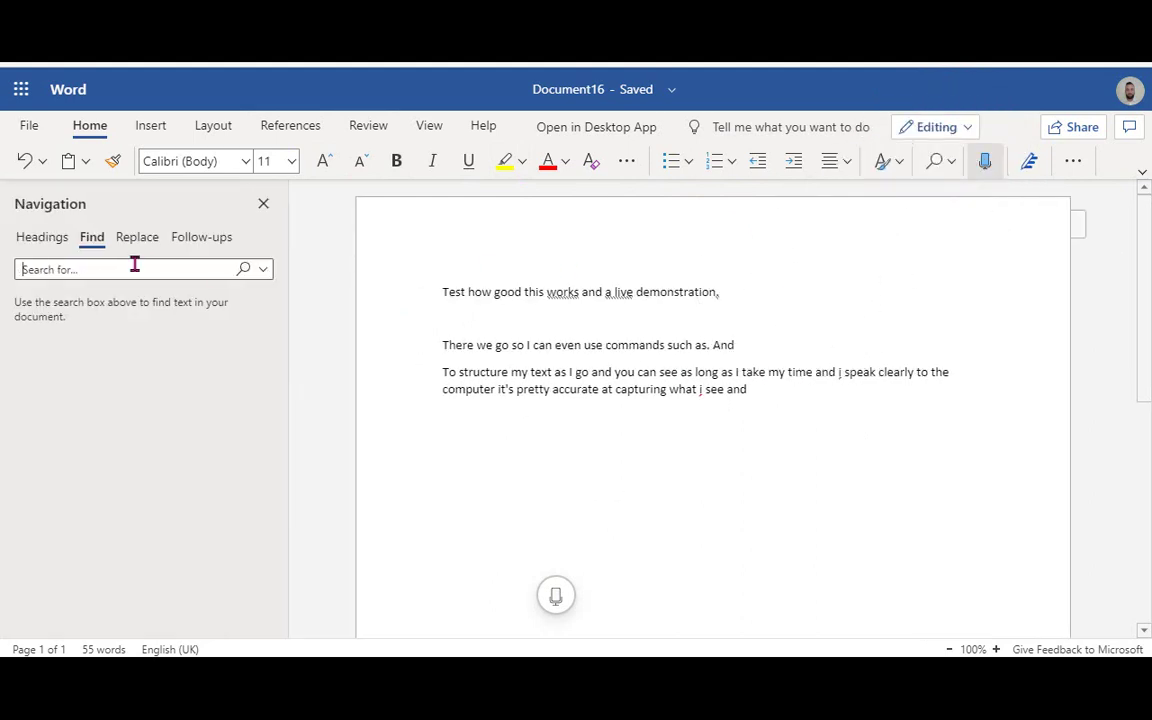
{"action": "type", "text": "i"}
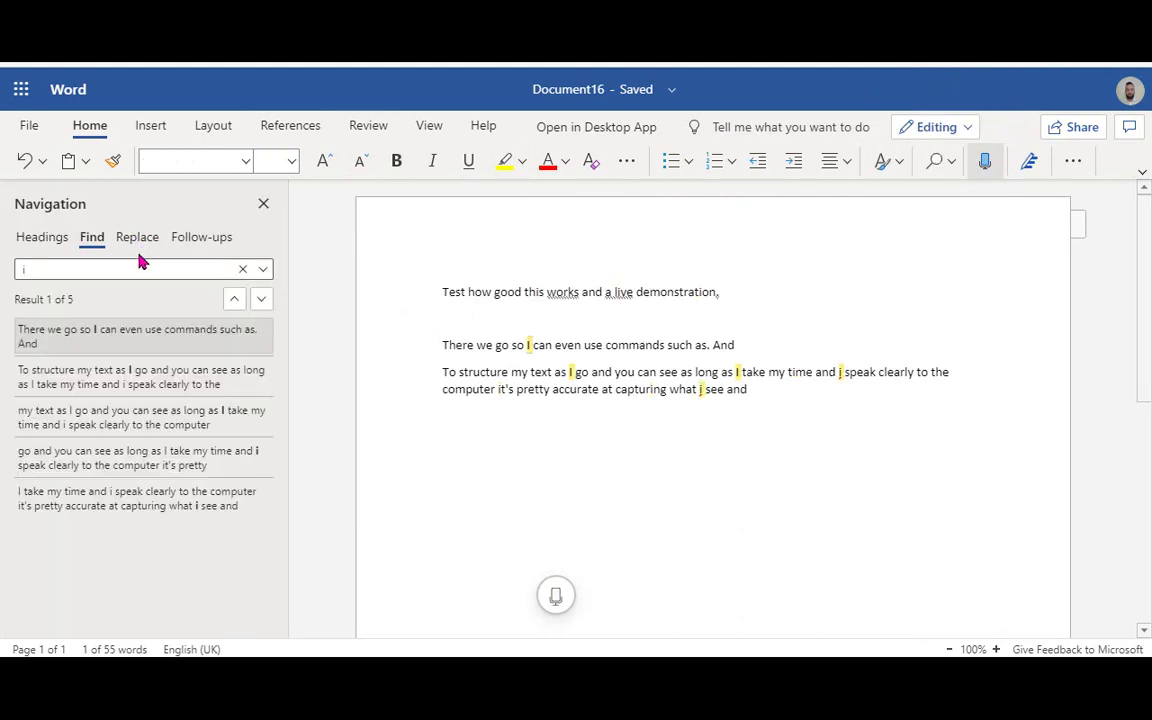
{"action": "left_click", "coordinate": [137, 237]}
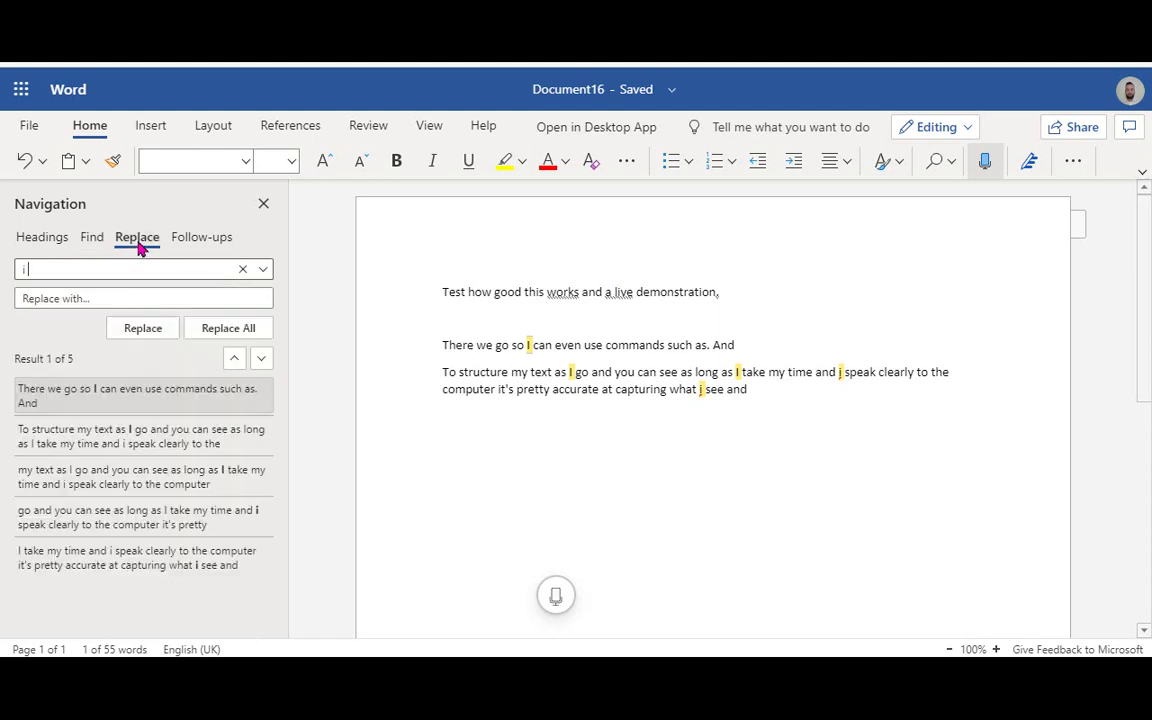
{"action": "left_click", "coordinate": [136, 298]}
{"action": "type", "text": "I"}
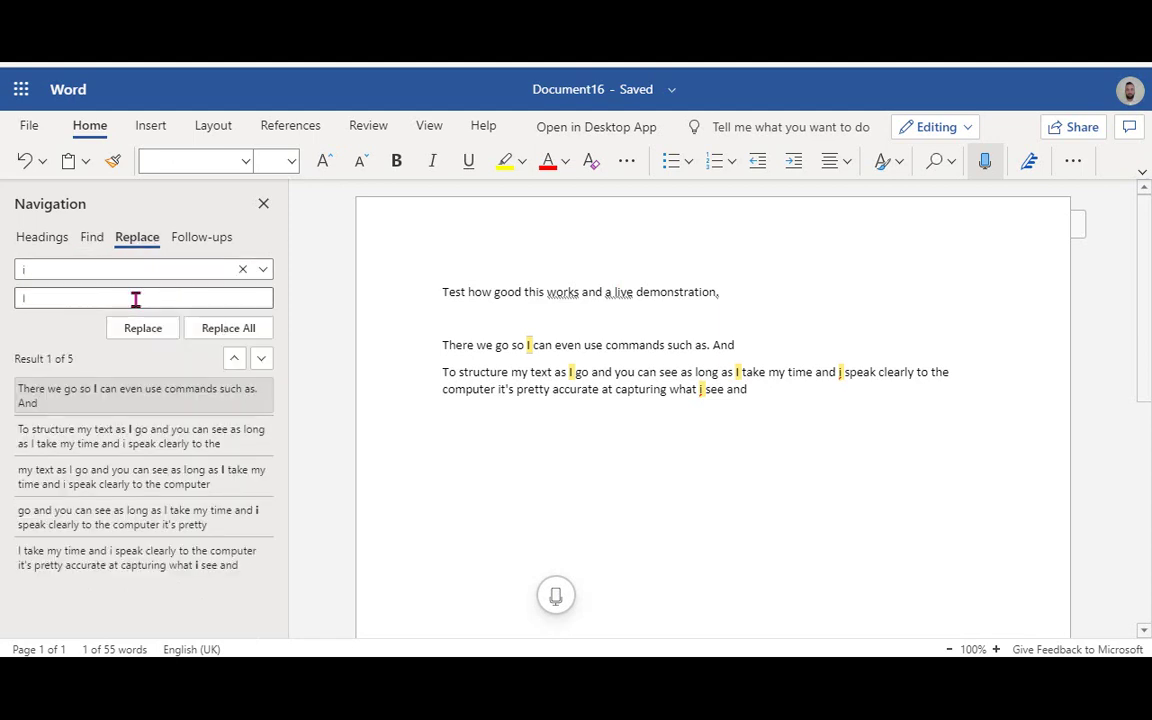
{"action": "left_click", "coordinate": [250, 327]}
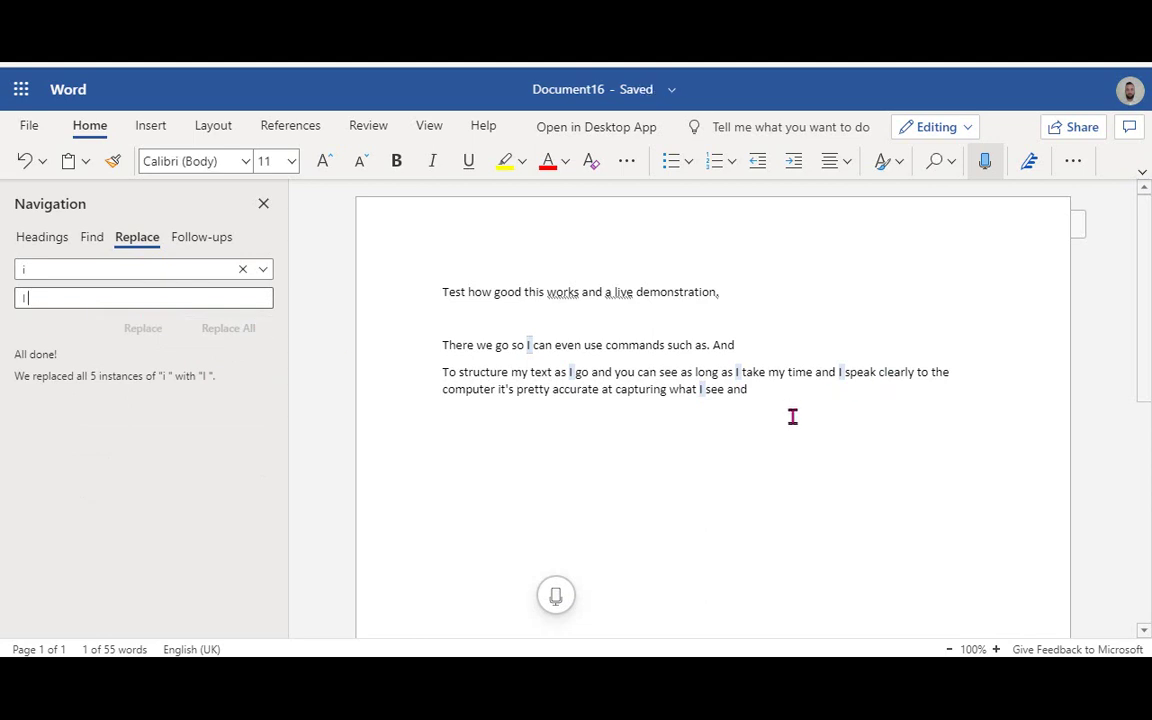
{"action": "left_click", "coordinate": [263, 203]}
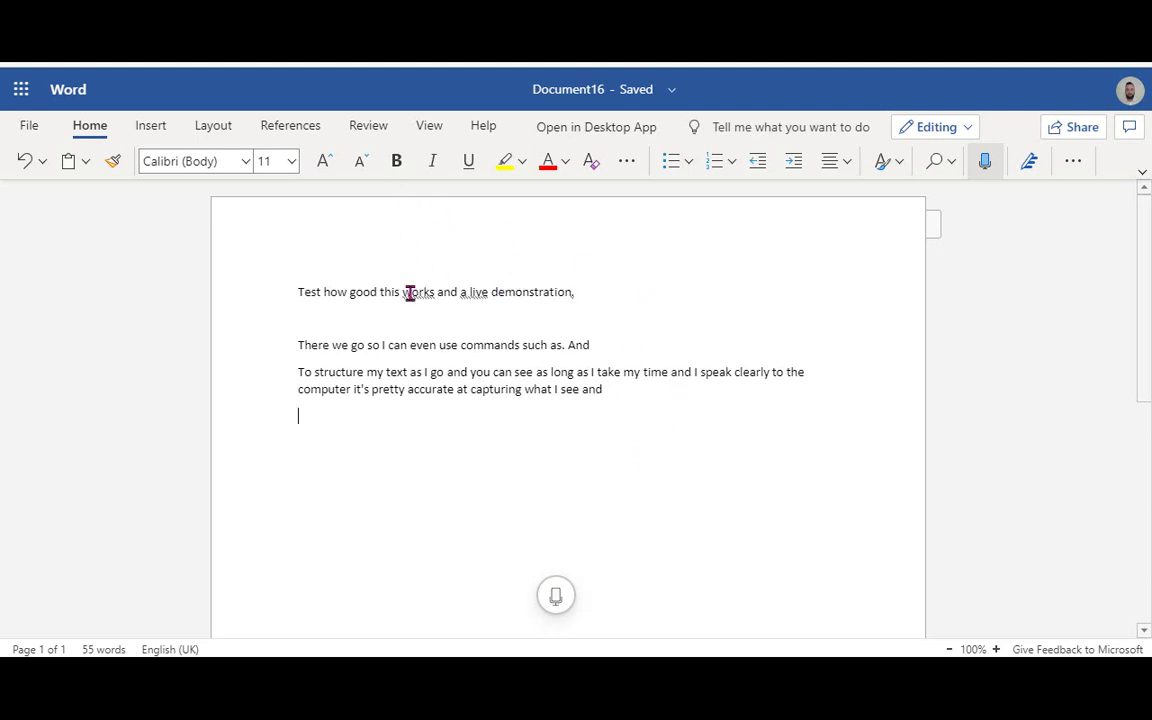
Underline the opening line "Test how good this works and a live demonstration".
{"action": "left_click_drag", "start_coordinate": [609, 289], "coordinate": [150, 298]}
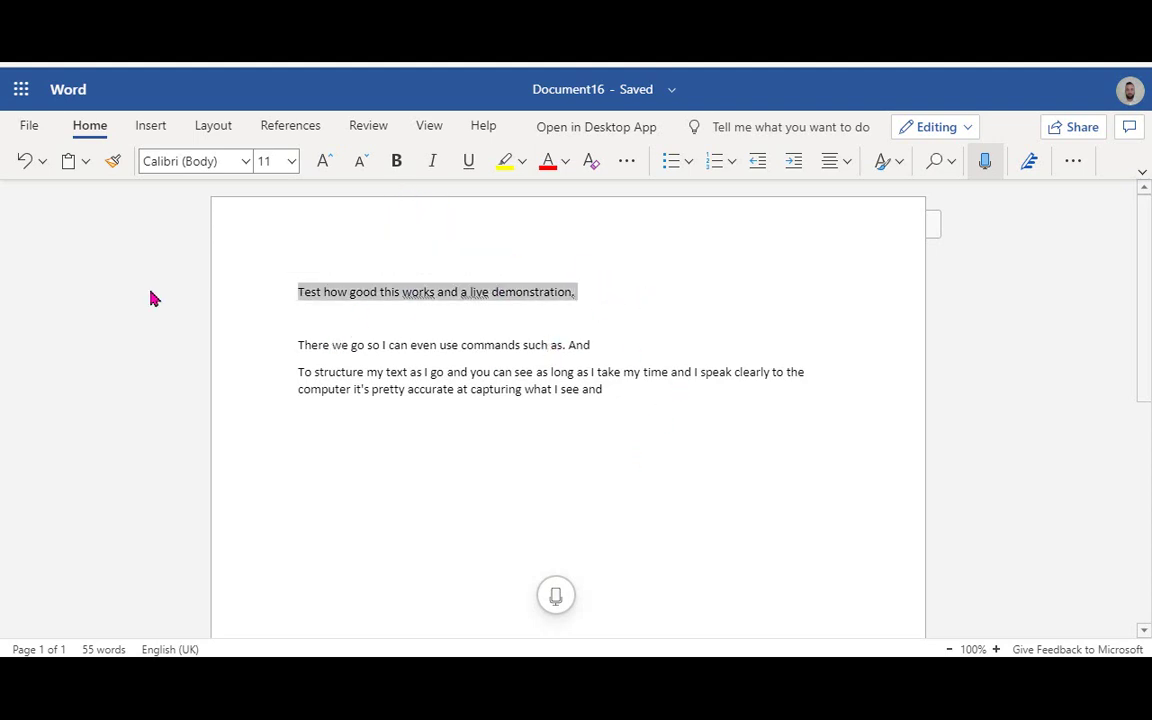
{"action": "key", "text": "ctrl+u"}
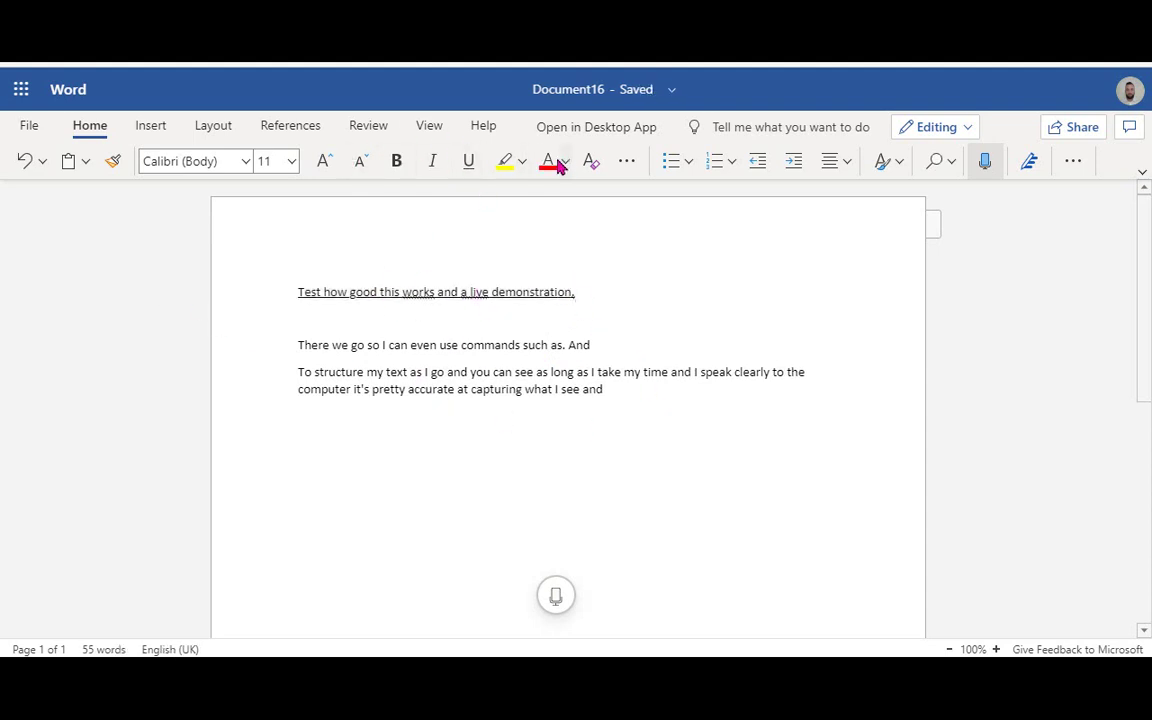
Search Bing pictures for "romans", insert the photo of marching Roman soldiers below the text and shrink it to just over half the text width.
{"action": "left_click", "coordinate": [155, 127]}
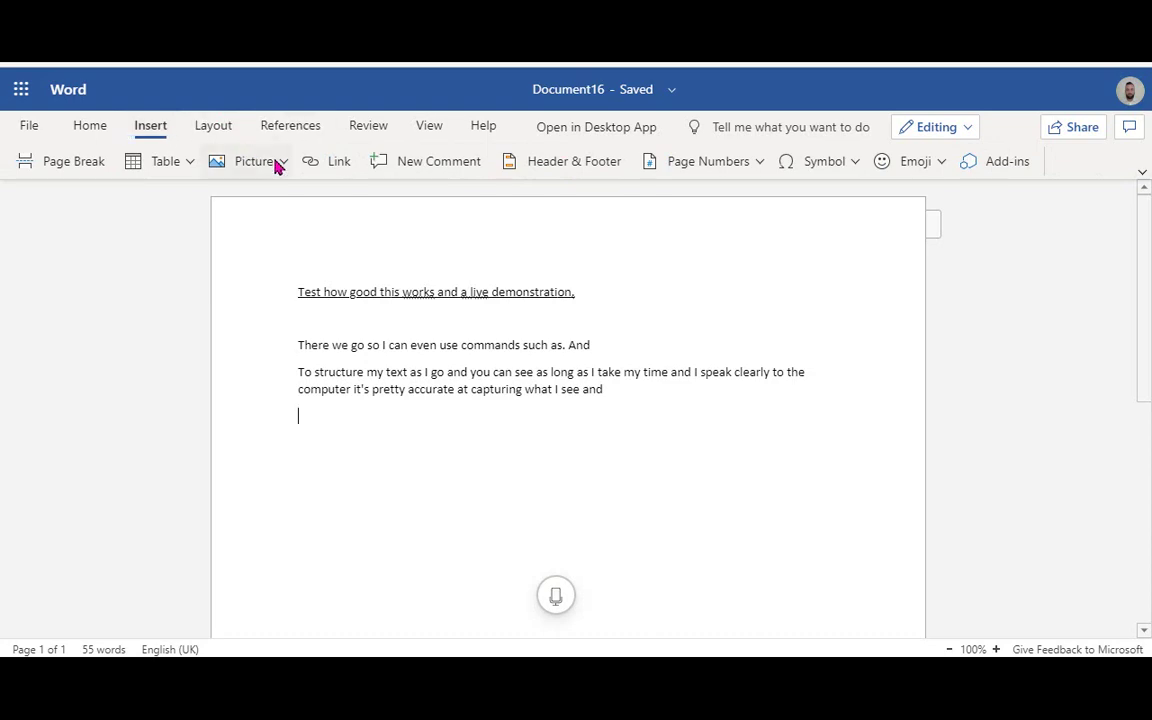
{"action": "left_click", "coordinate": [278, 164]}
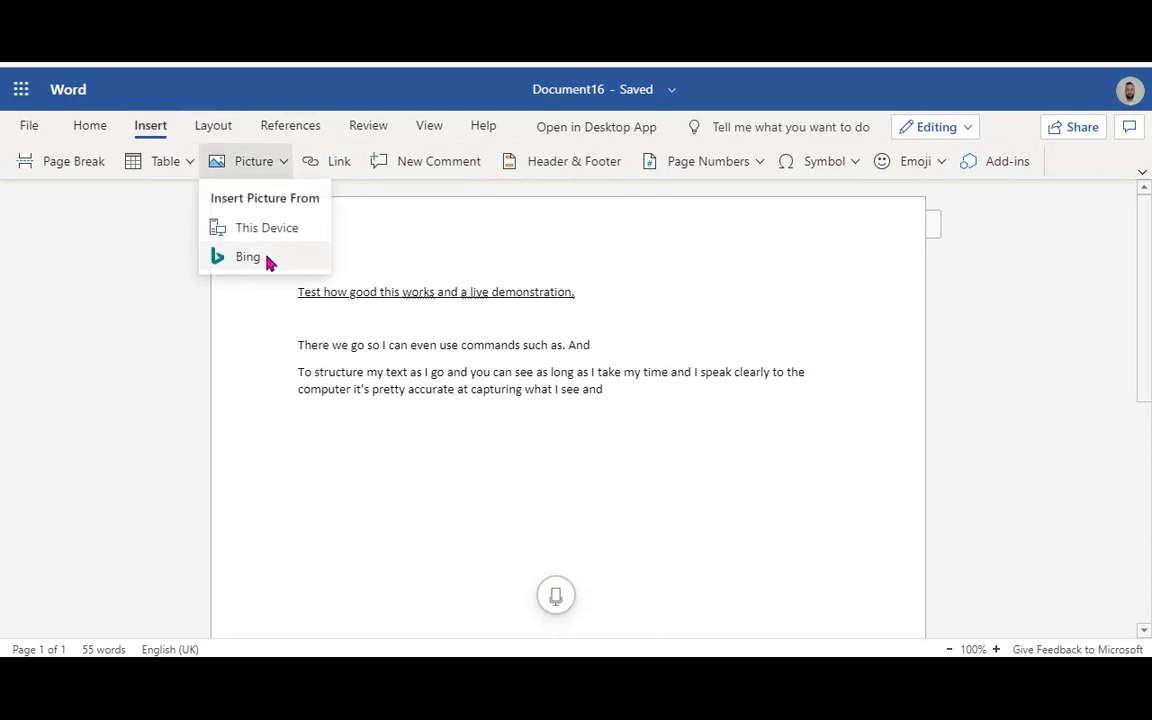
{"action": "left_click", "coordinate": [248, 257]}
{"action": "left_click", "coordinate": [429, 154]}
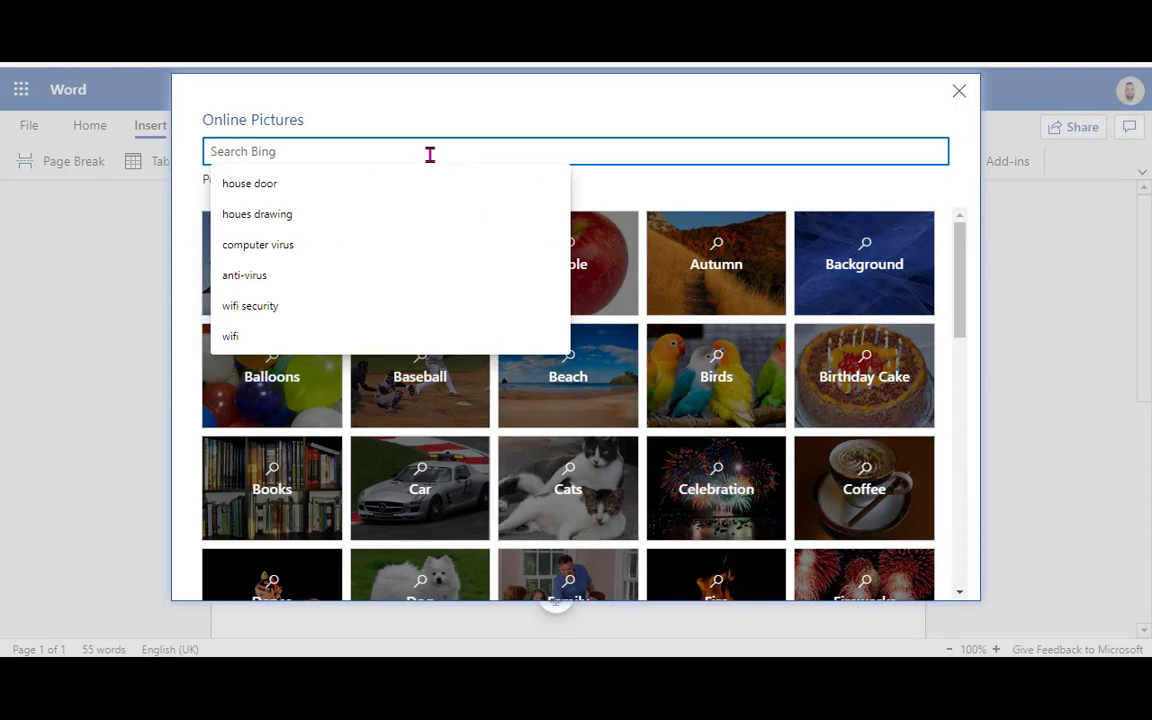
{"action": "type", "text": "romans"}
{"action": "key", "text": "Return"}
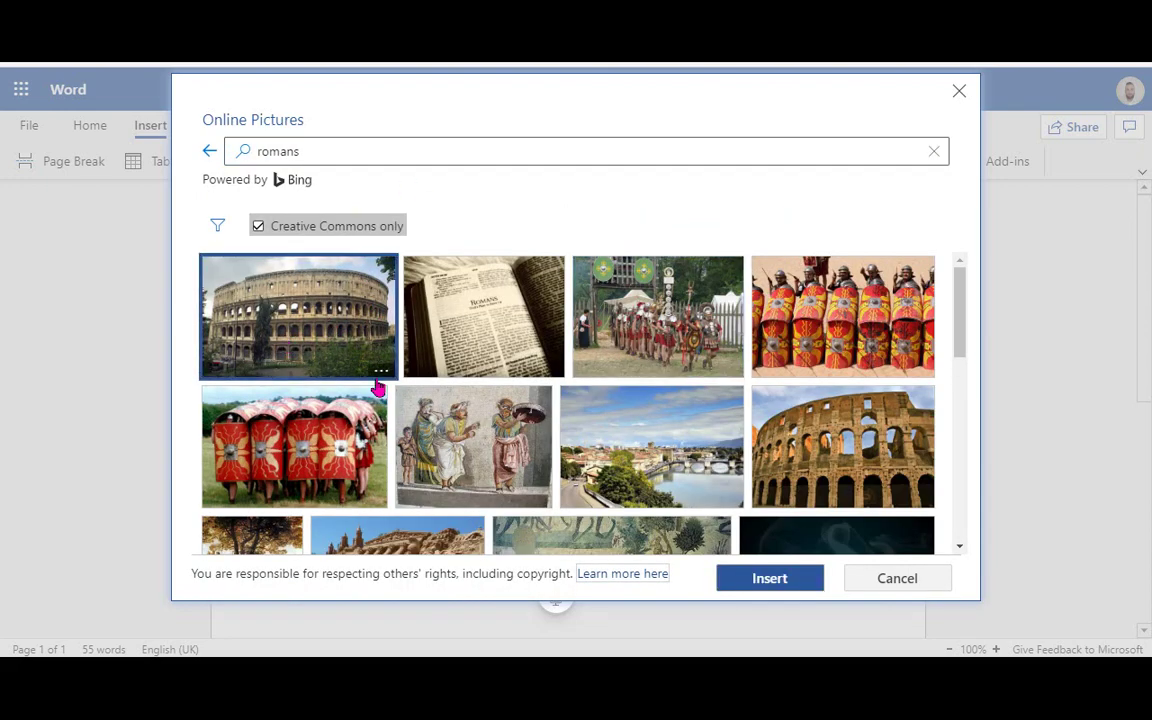
{"action": "left_click", "coordinate": [770, 578]}
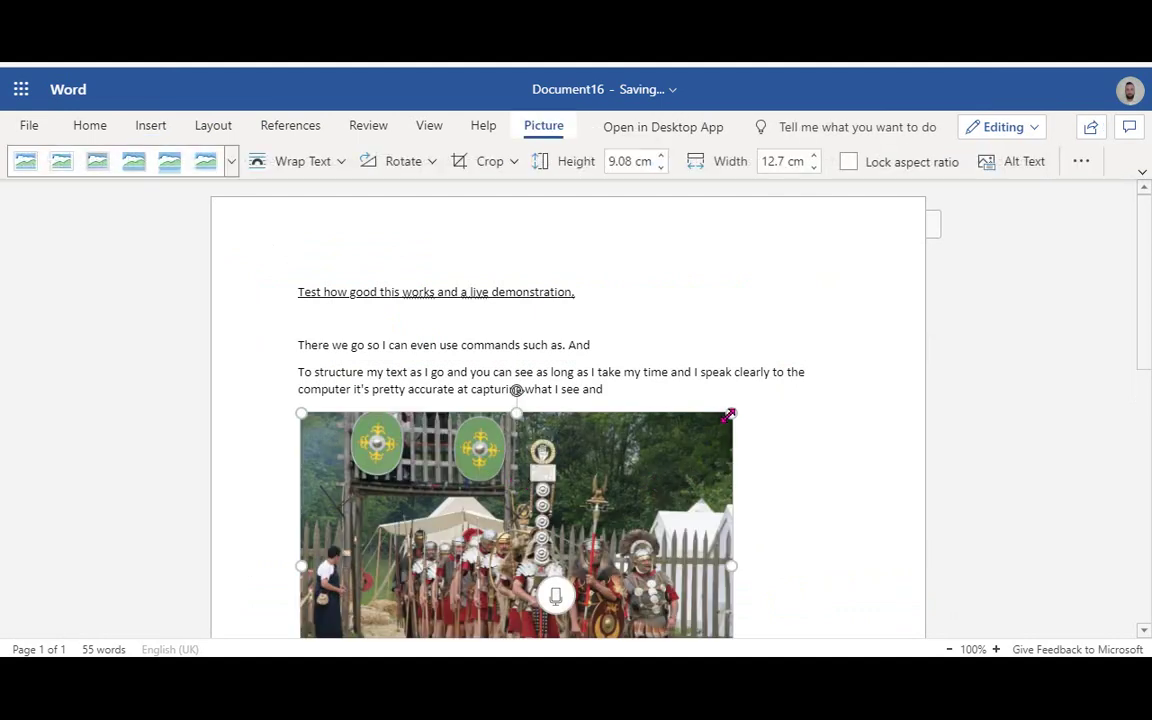
{"action": "left_click_drag", "start_coordinate": [731, 413], "coordinate": [506, 508]}
{"action": "left_click", "coordinate": [671, 501]}
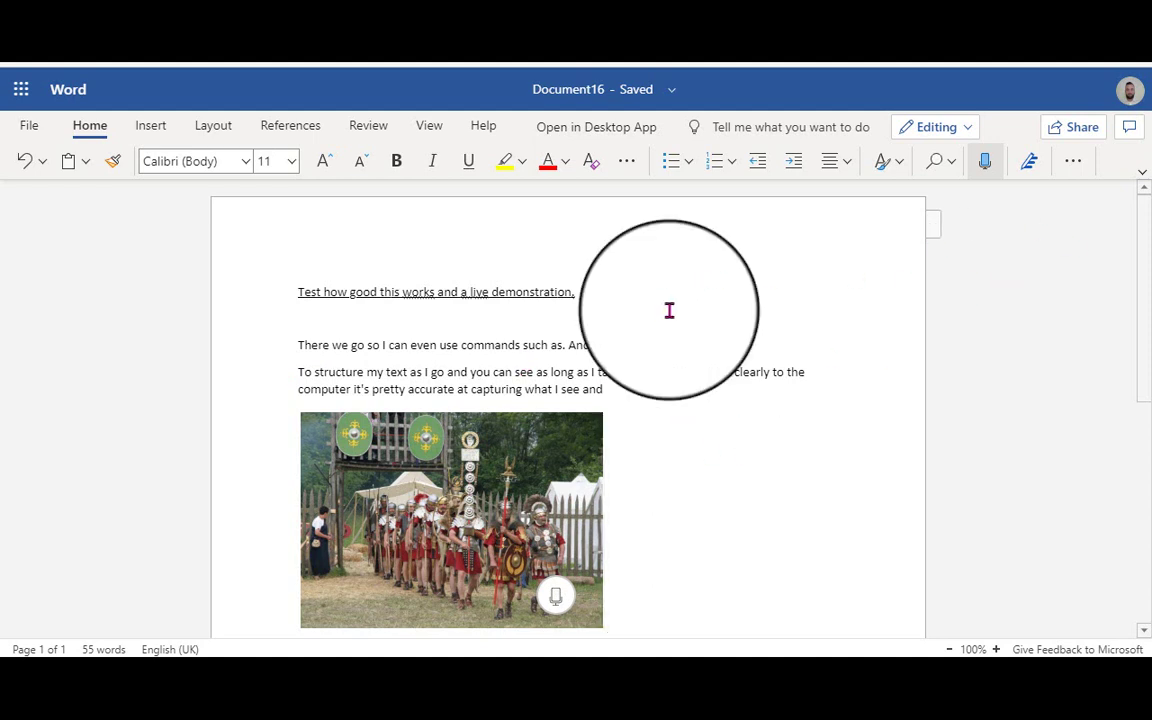
Check the document with Editor and ignore the Clarity suggestion for the word "accurate".
{"action": "left_click", "coordinate": [1032, 168]}
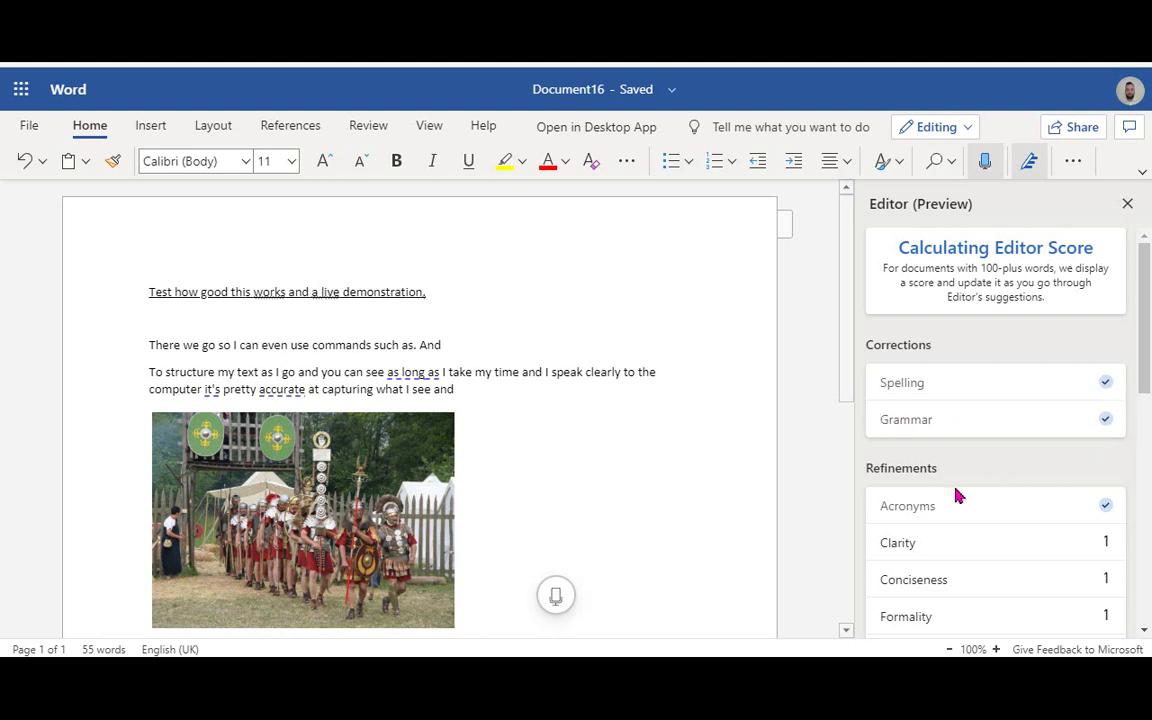
{"action": "scroll", "coordinate": [926, 468], "scroll_direction": "down", "scroll_amount": 1}
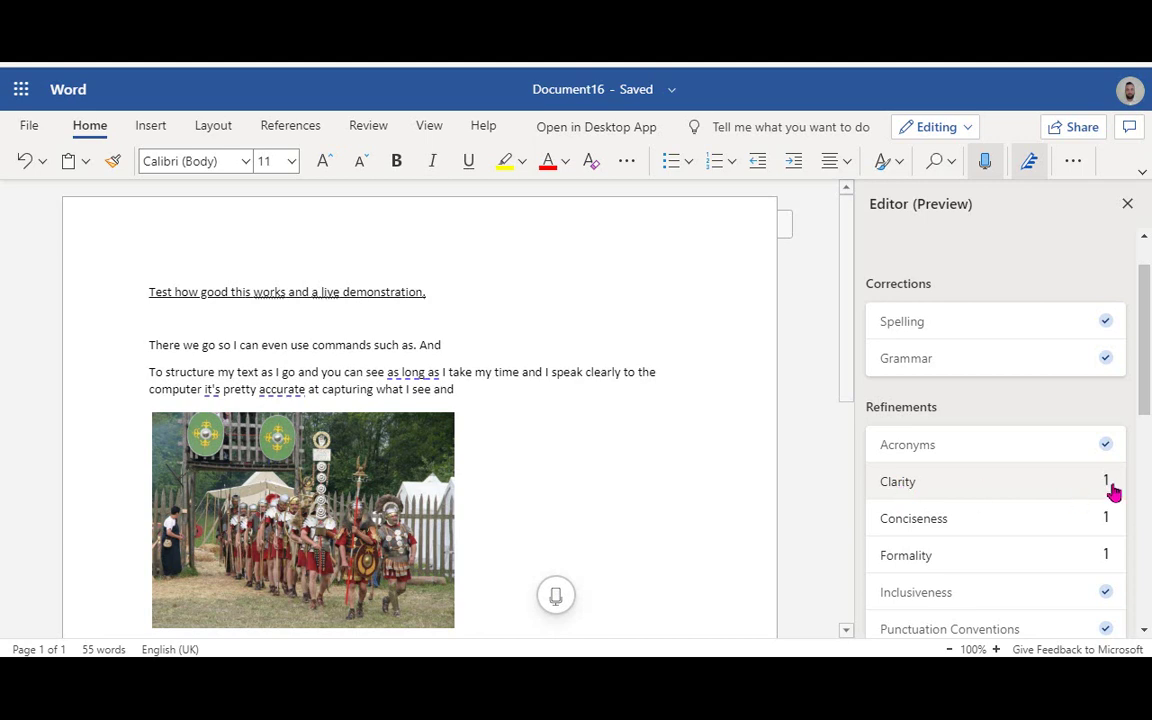
{"action": "left_click", "coordinate": [895, 490]}
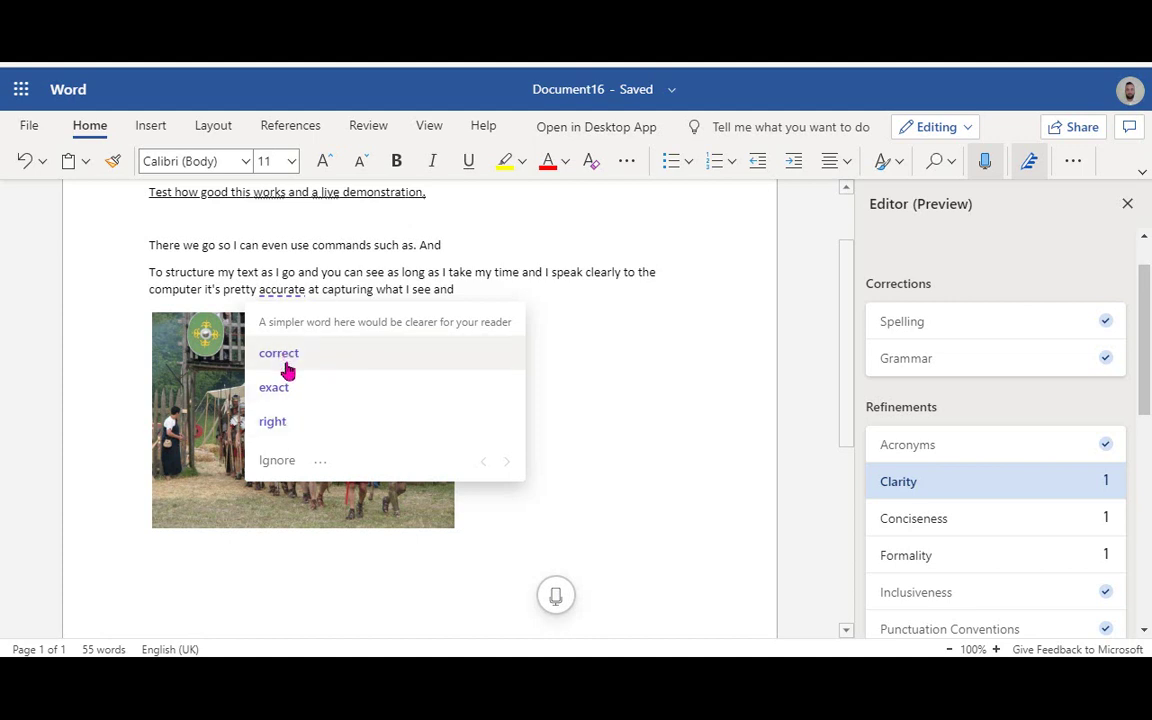
{"action": "left_click", "coordinate": [276, 462]}
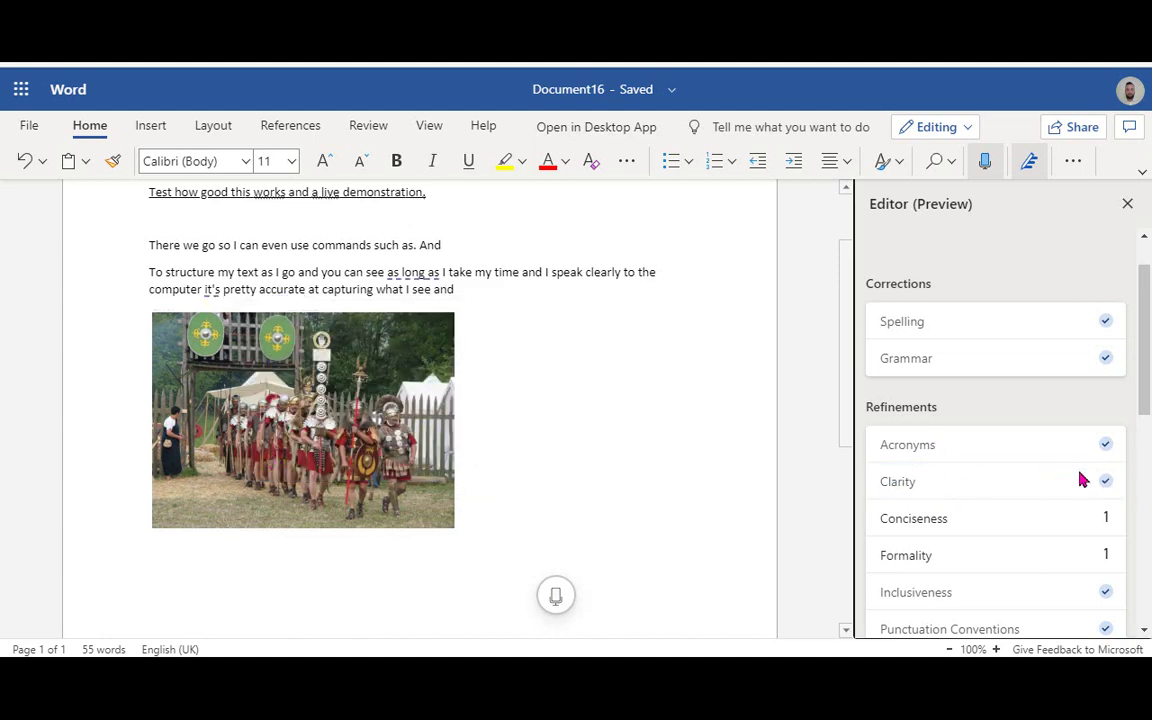
Review the Conciseness refinement and ignore the suggestion to change "as long as".
{"action": "scroll", "coordinate": [939, 532], "scroll_direction": "down", "scroll_amount": 3}
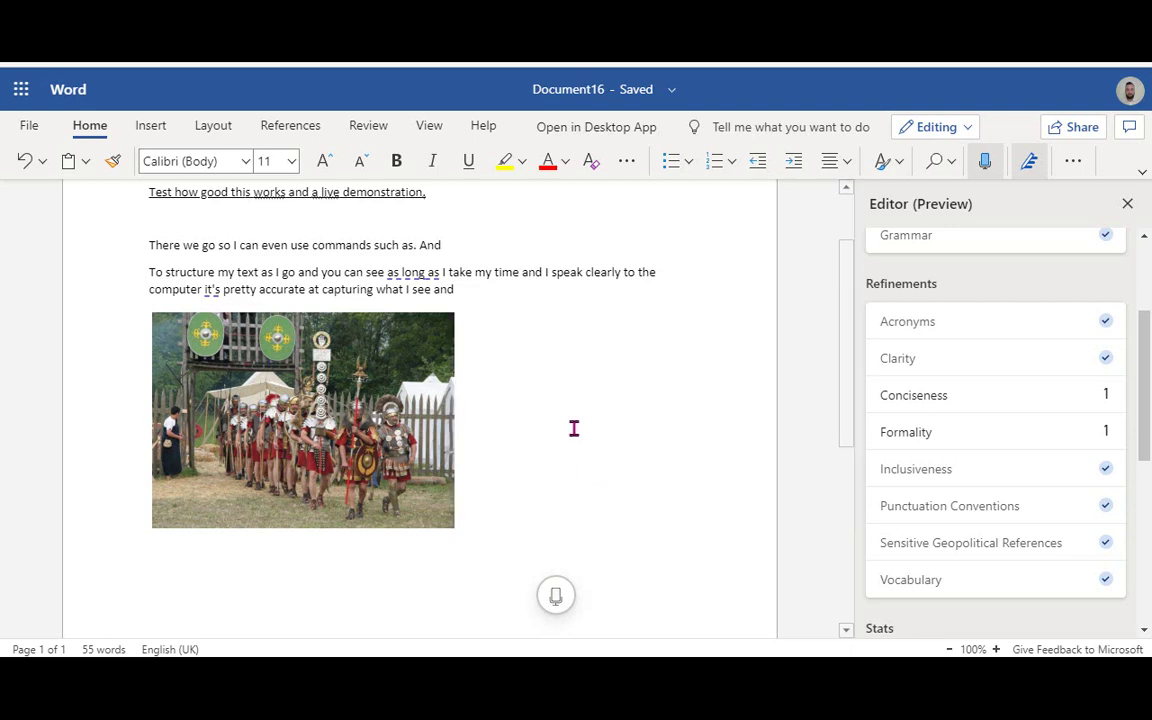
{"action": "left_click", "coordinate": [932, 410]}
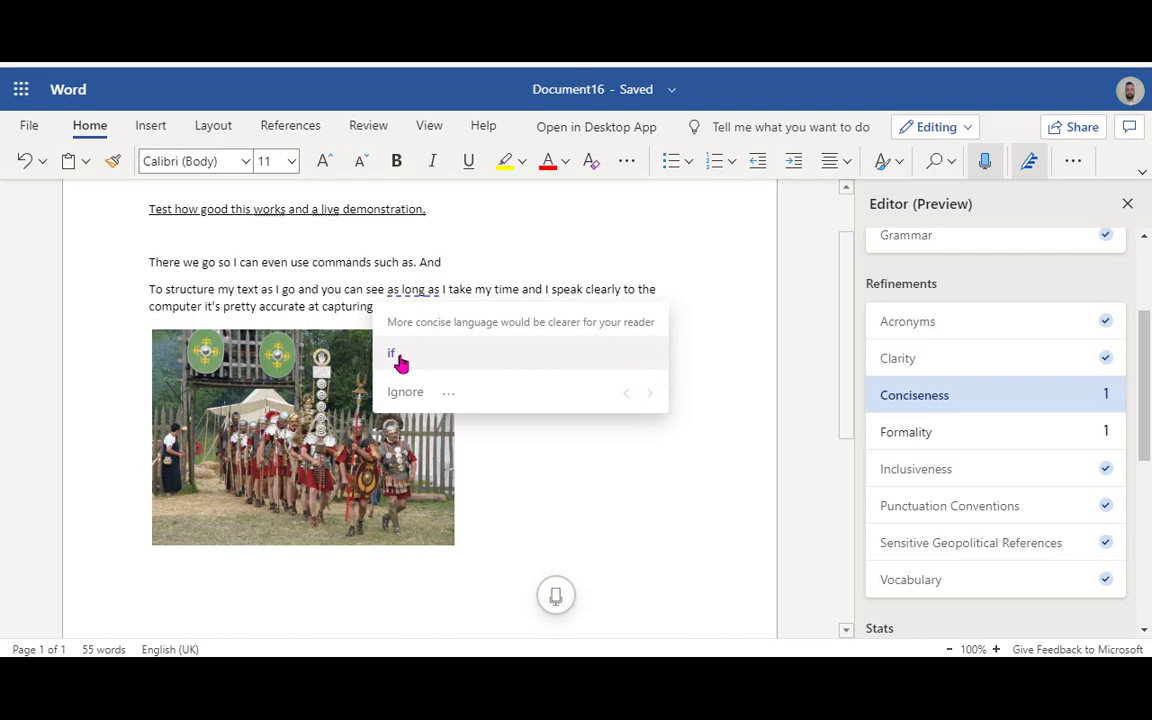
{"action": "left_click", "coordinate": [410, 394]}
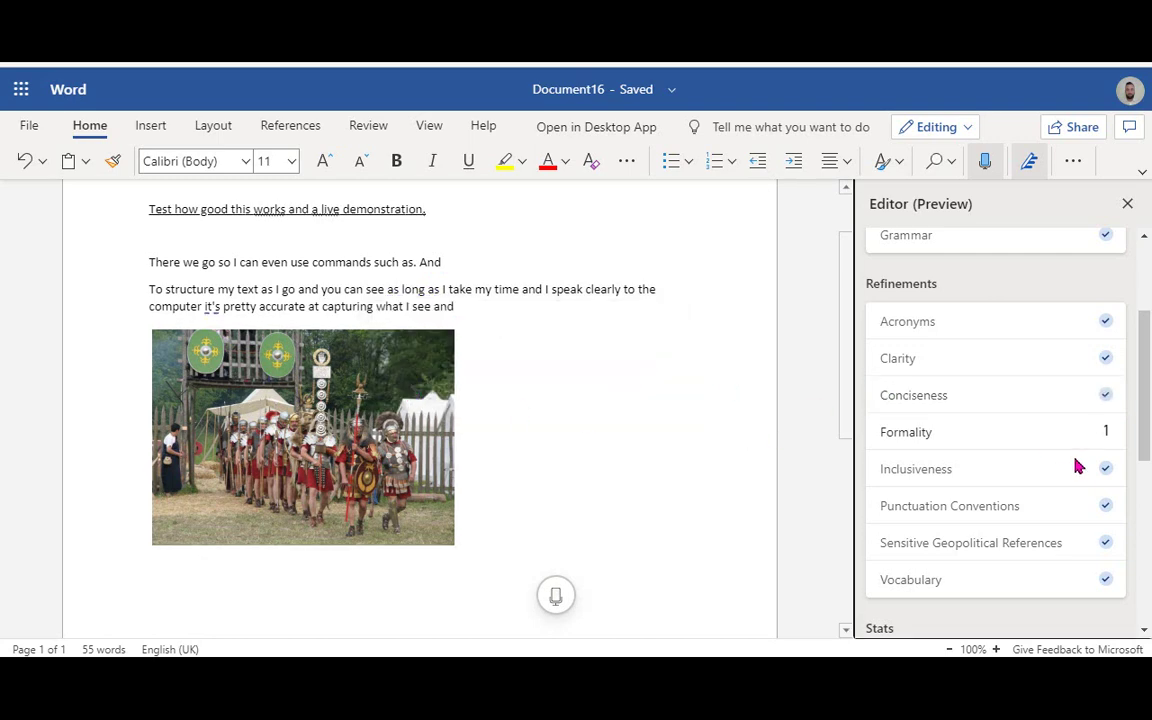
Examine the Editor's Stats section, including the readability, distinct words and reading and speaking time measures.
{"action": "scroll", "coordinate": [996, 543], "scroll_direction": "down", "scroll_amount": 3}
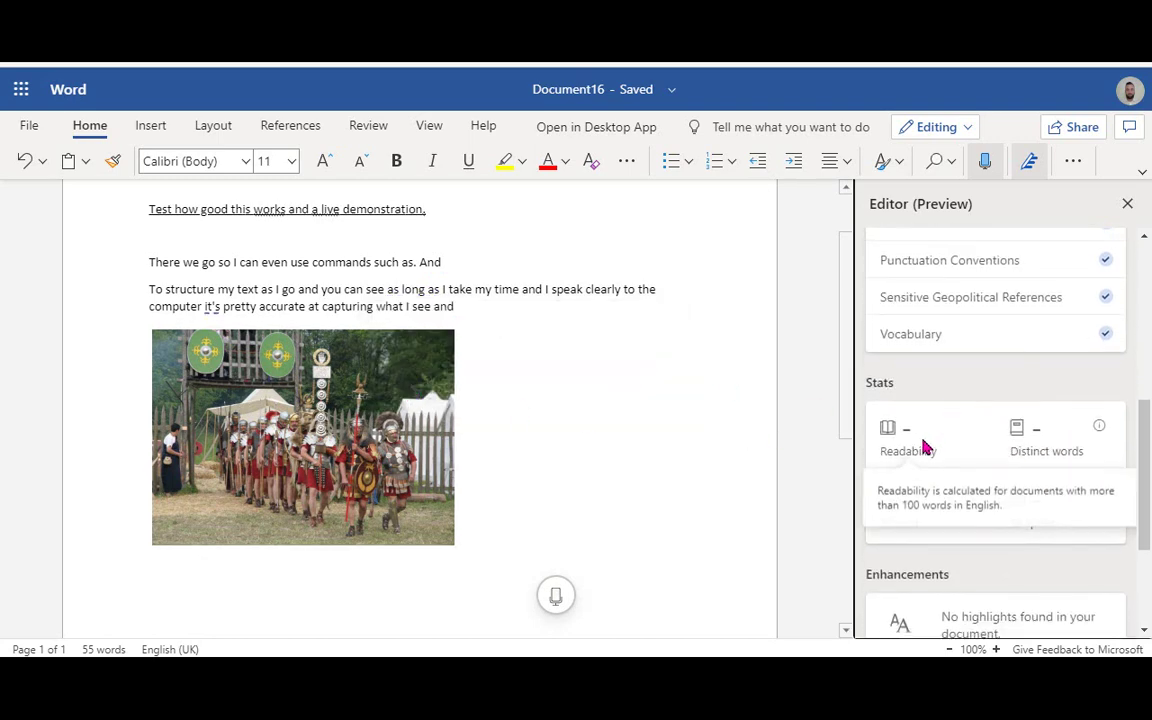
{"action": "mouse_move", "coordinate": [1035, 468]}
{"action": "scroll", "coordinate": [1035, 468], "scroll_direction": "down", "scroll_amount": 1}
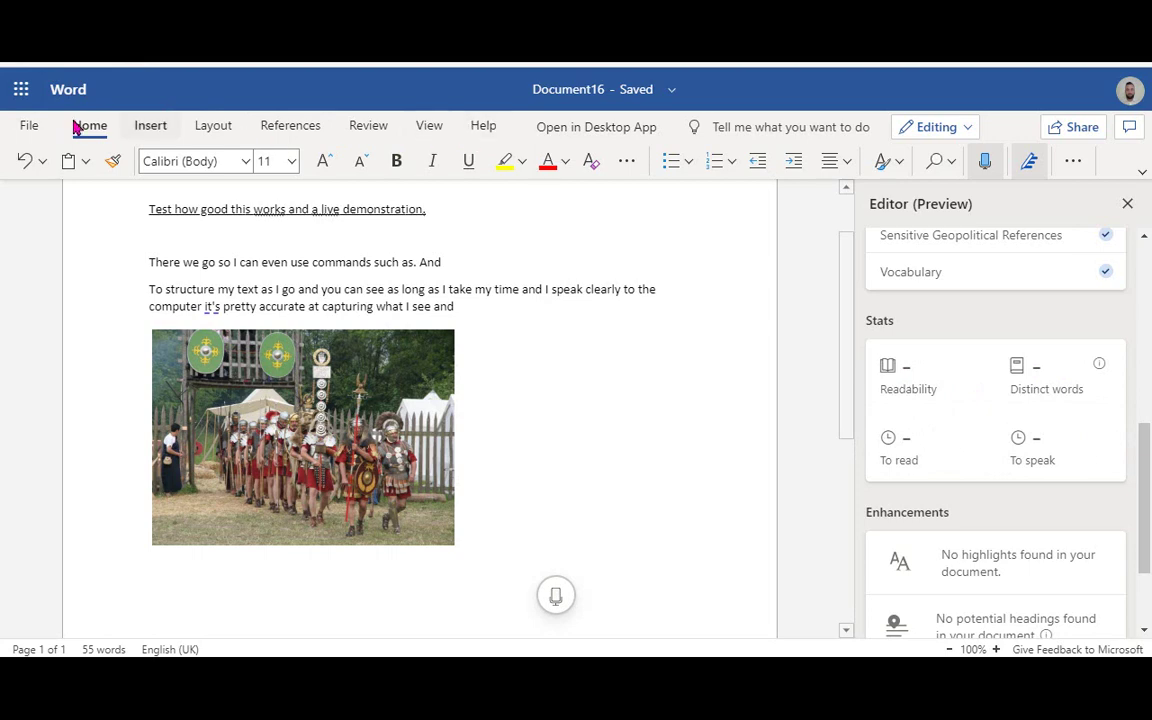
Switch to the "gsuite webinar" document and run Editor on it to view its score and suggestions.
{"action": "left_click", "coordinate": [21, 92]}
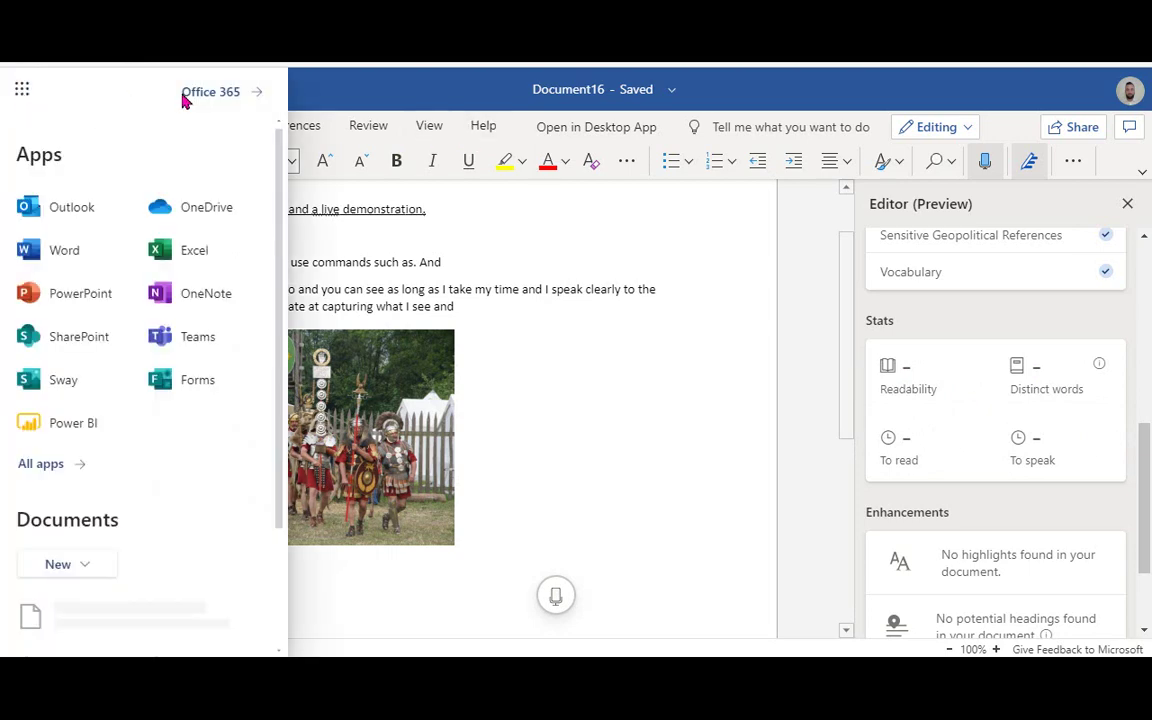
{"action": "left_click", "coordinate": [412, 120]}
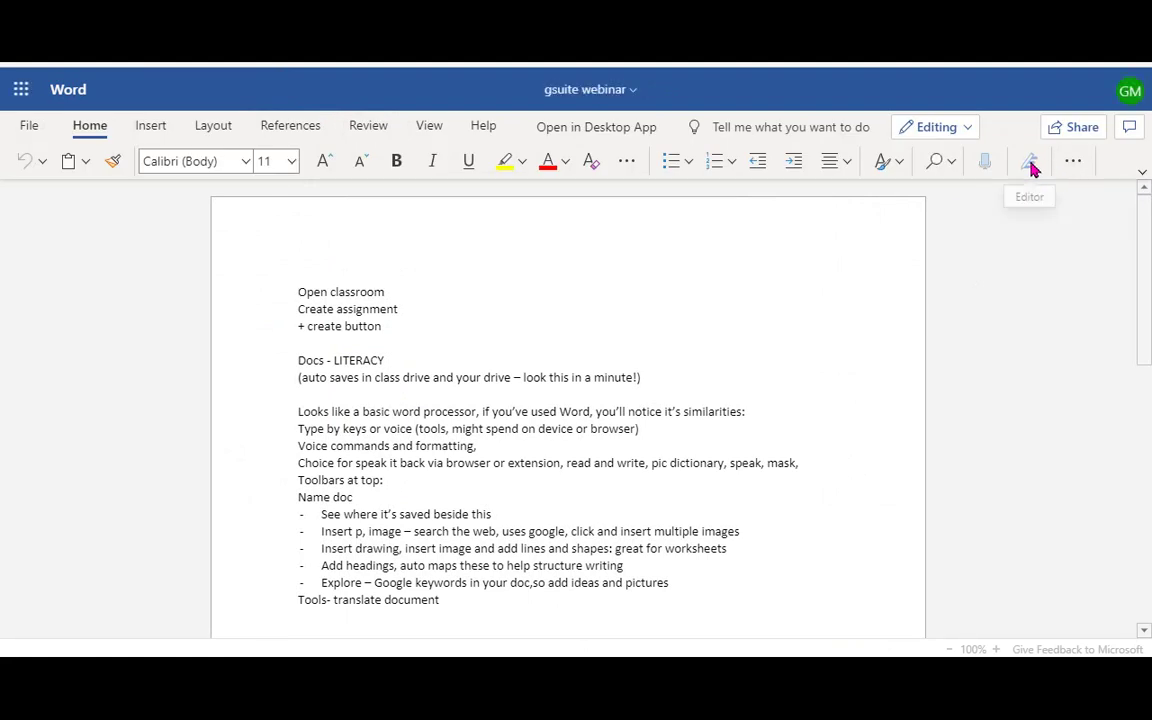
{"action": "left_click", "coordinate": [1031, 166]}
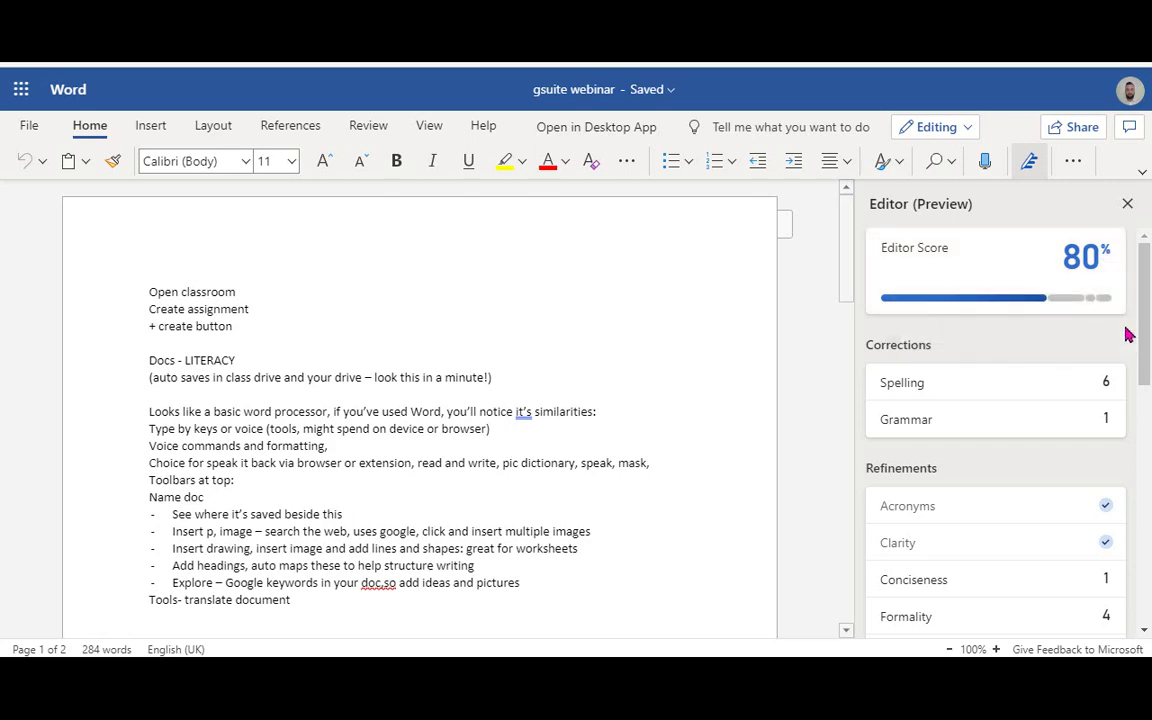
Review the Spelling corrections and ignore all occurrences of the flagged "doc,so".
{"action": "left_click", "coordinate": [1104, 381]}
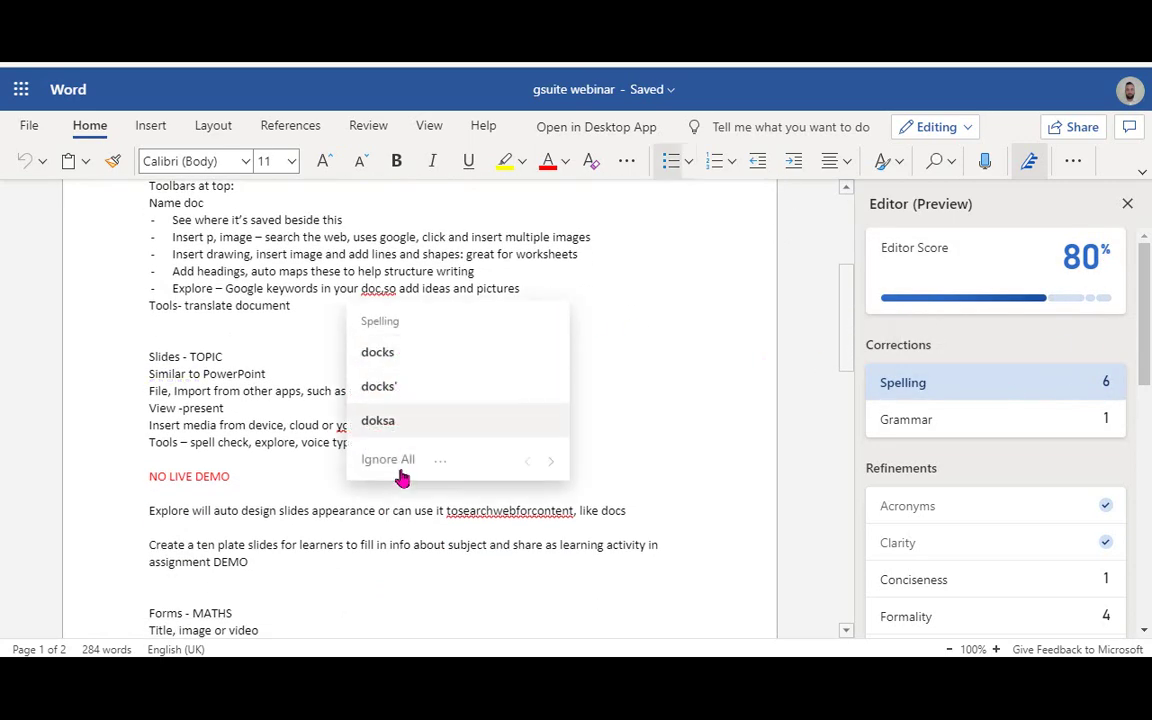
{"action": "left_click", "coordinate": [398, 462]}
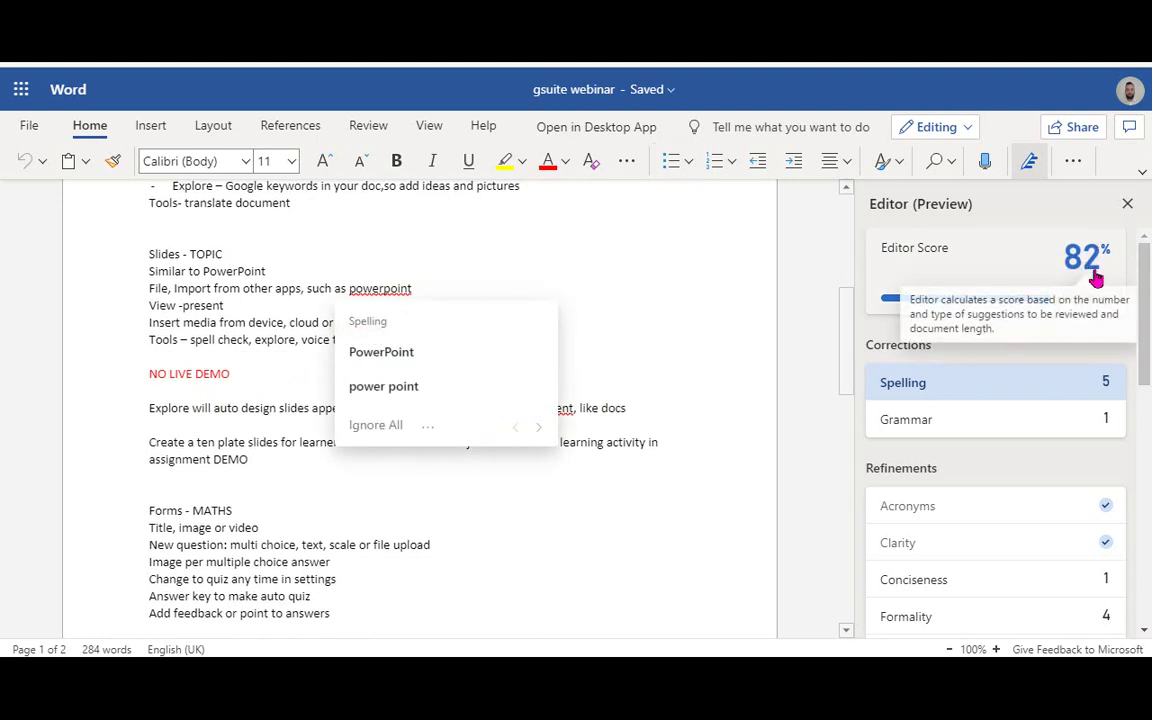
Review the uncommon word listed under the Editor's Stats and ignore the suggestion to replace "formative".
{"action": "scroll", "coordinate": [1090, 399], "scroll_direction": "down", "scroll_amount": 5}
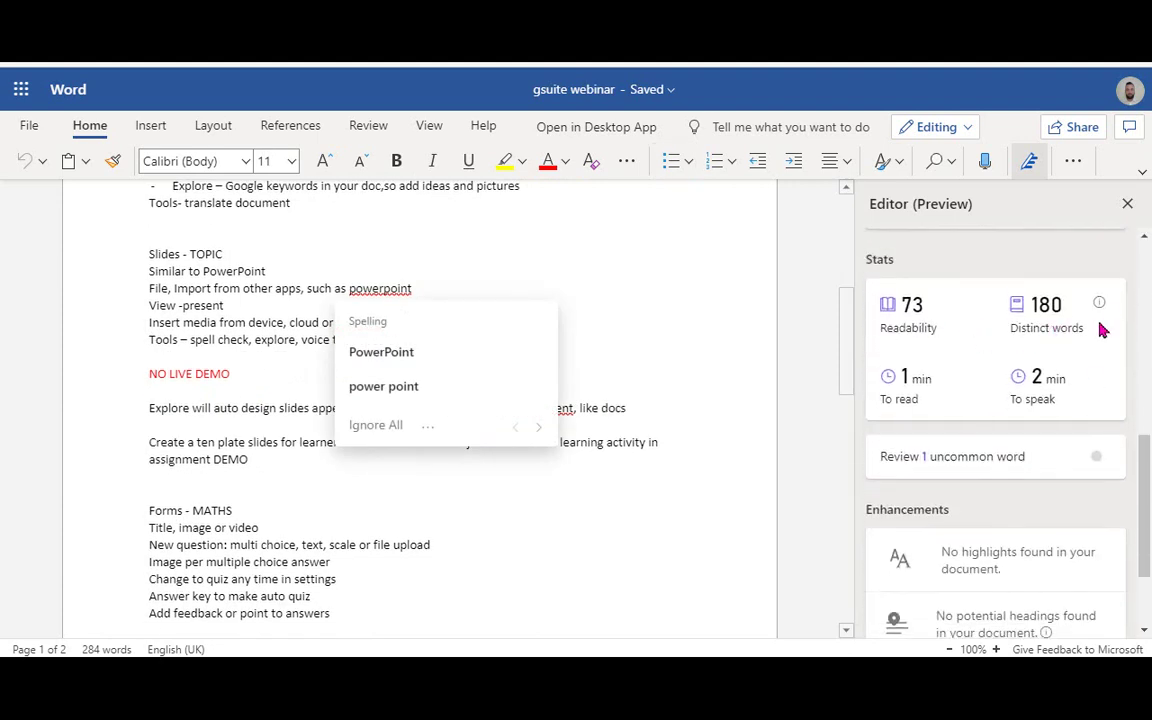
{"action": "mouse_move", "coordinate": [1101, 308]}
{"action": "left_click", "coordinate": [983, 456]}
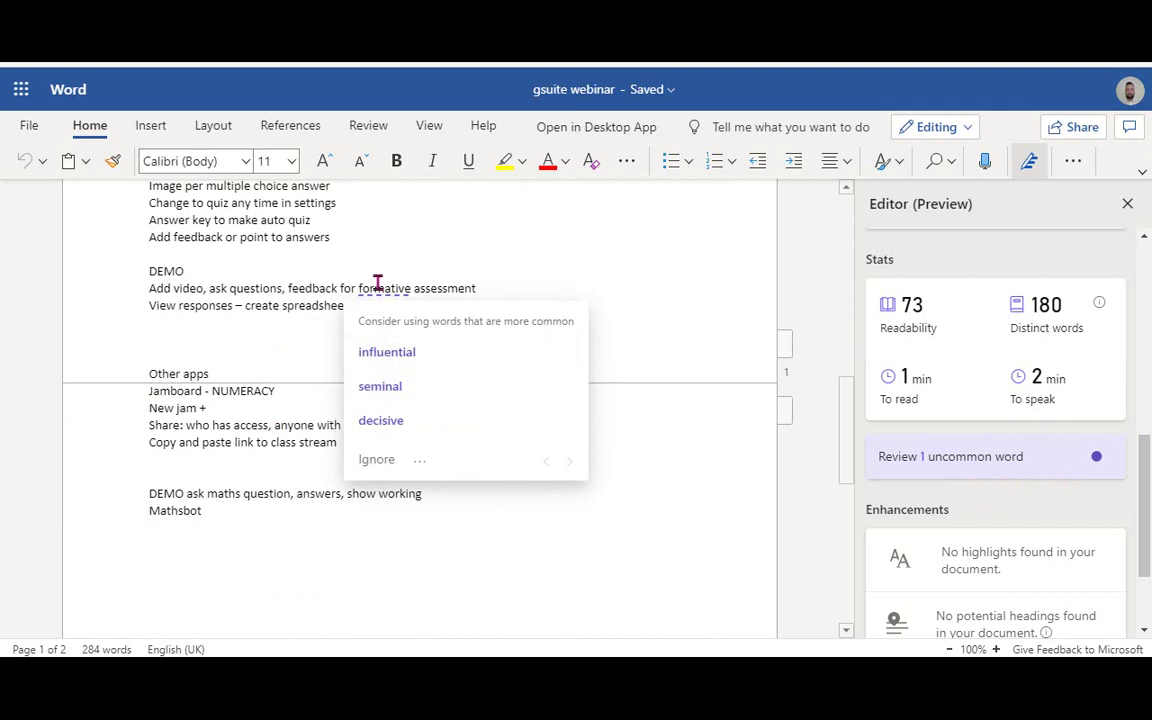
{"action": "left_click", "coordinate": [380, 462]}
Look over the Editor's Enhancements section and its overall score, and close the Editor.
{"action": "scroll", "coordinate": [1060, 440], "scroll_direction": "down", "scroll_amount": 2}
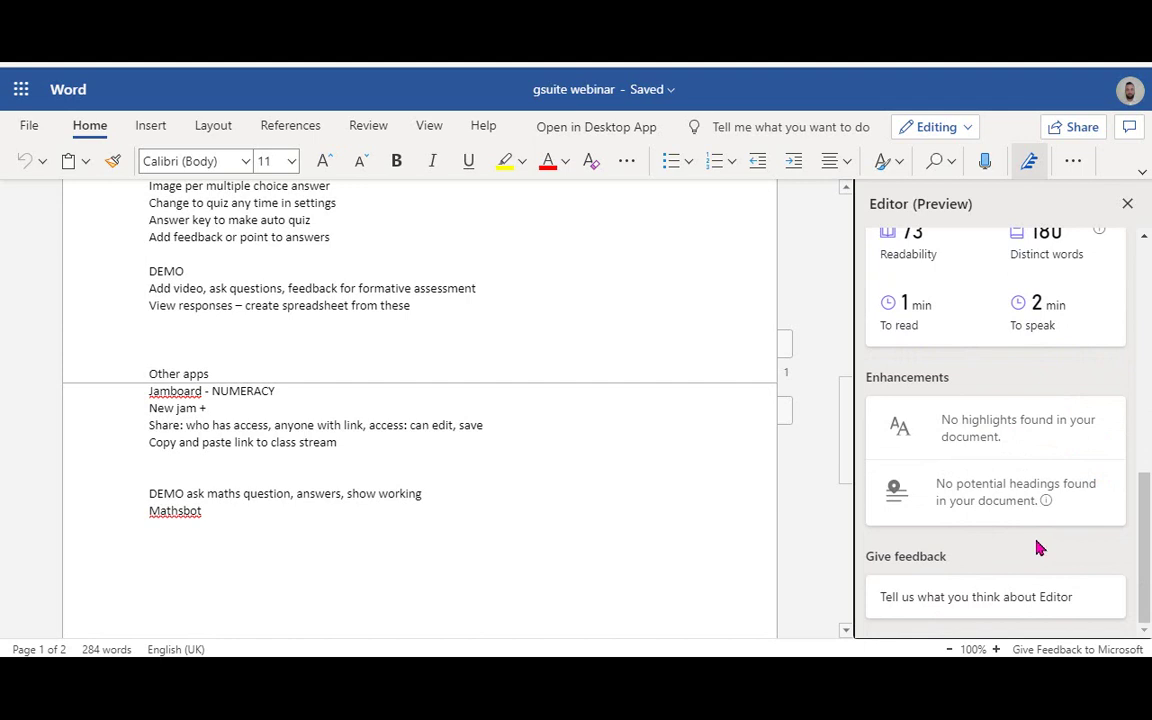
{"action": "scroll", "coordinate": [1039, 548], "scroll_direction": "up", "scroll_amount": 10}
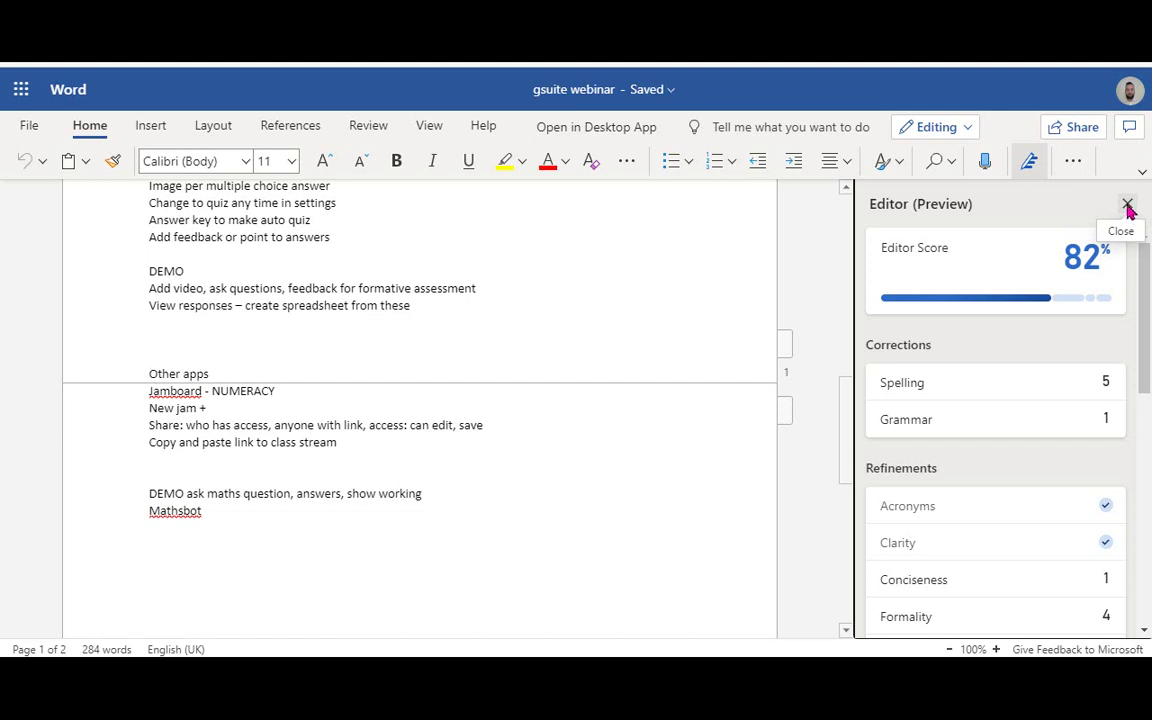
{"action": "left_click", "coordinate": [1127, 205]}
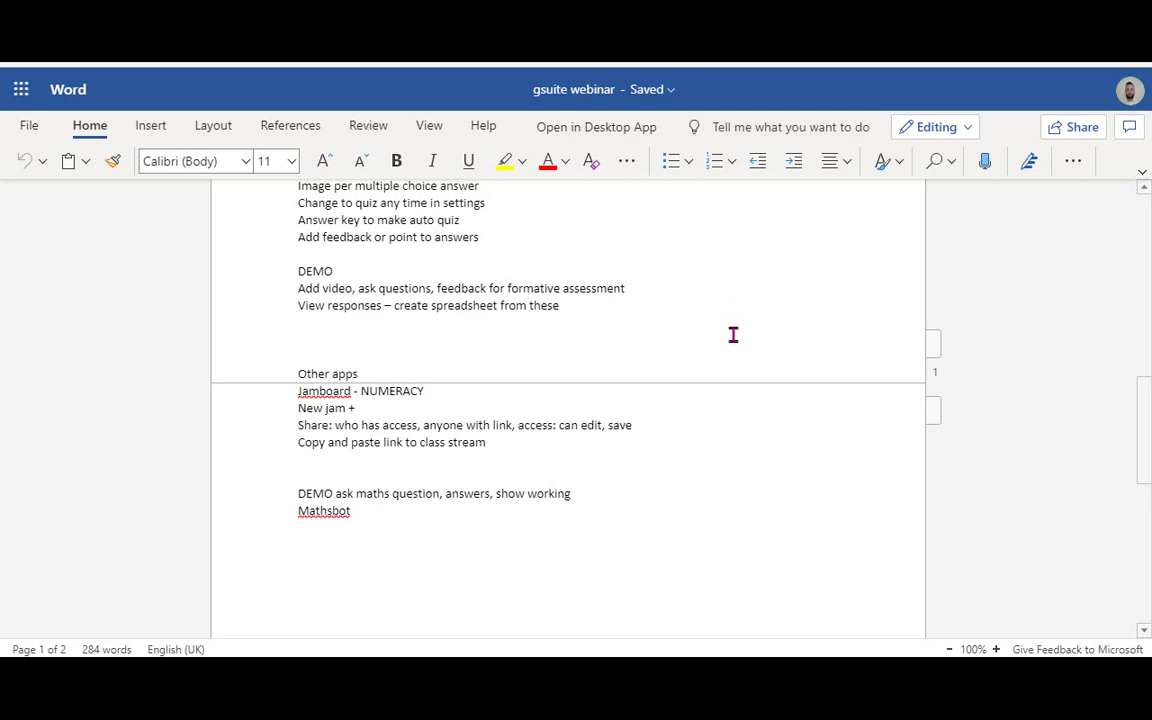